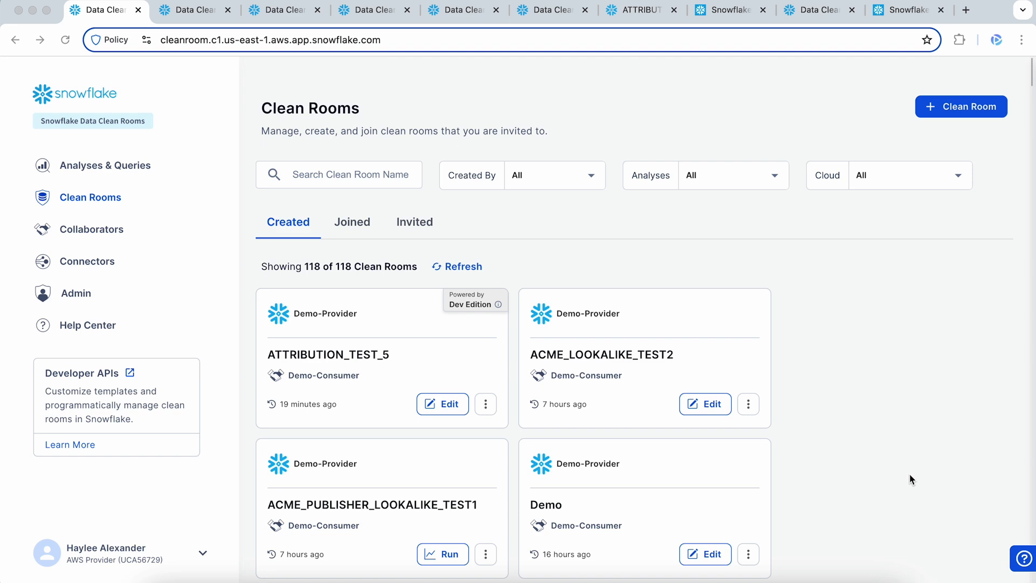
# - Look at the ATTRIBUTION TEST SQL worksheet in Snowsight and return to the Clean Rooms list
pyautogui.click(656, 12)
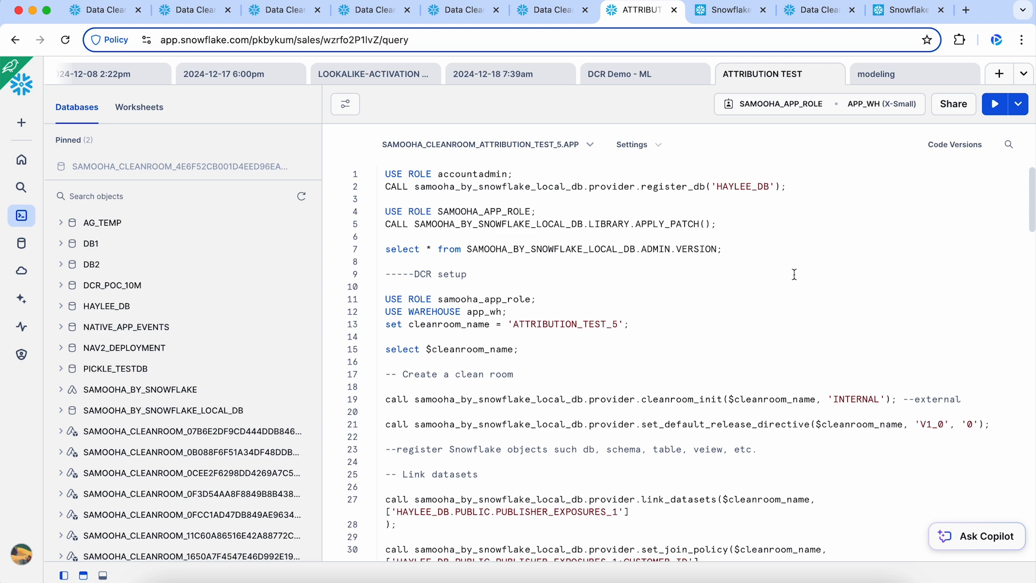
pyautogui.click(117, 12)
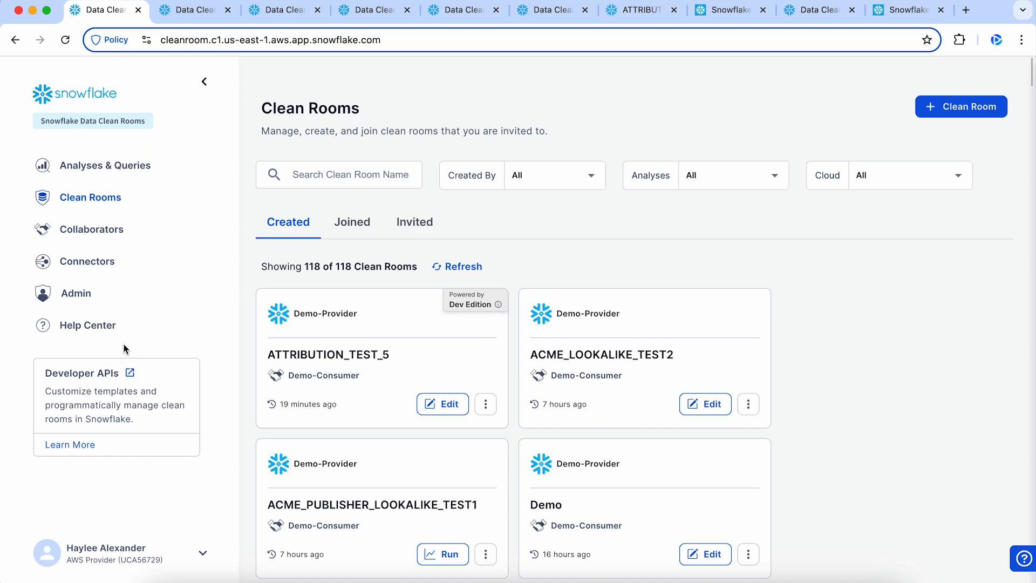
# - Open the Snowflake Admin page of the Admin section and review its Account Features
pyautogui.click(82, 295)
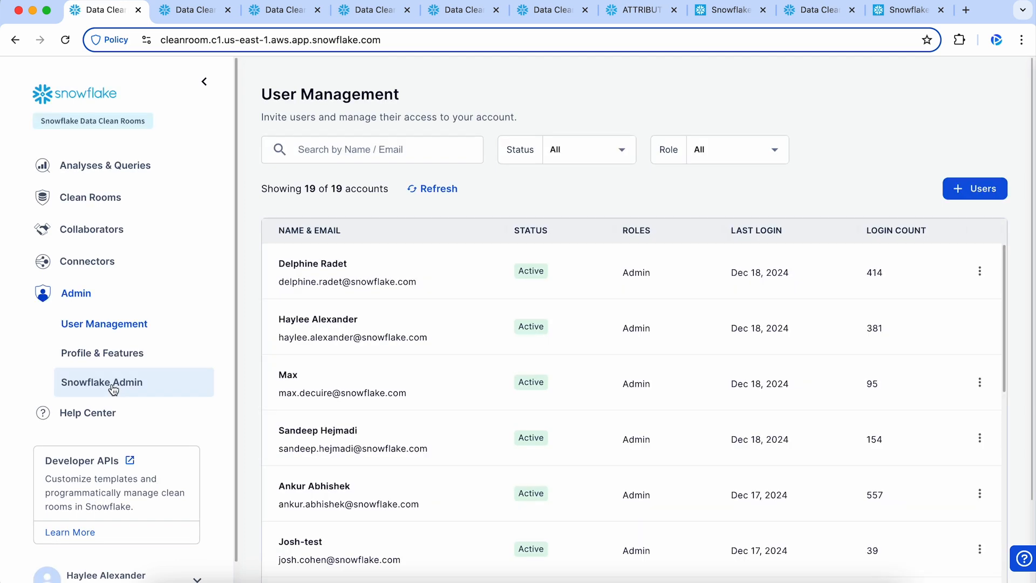
pyautogui.click(114, 389)
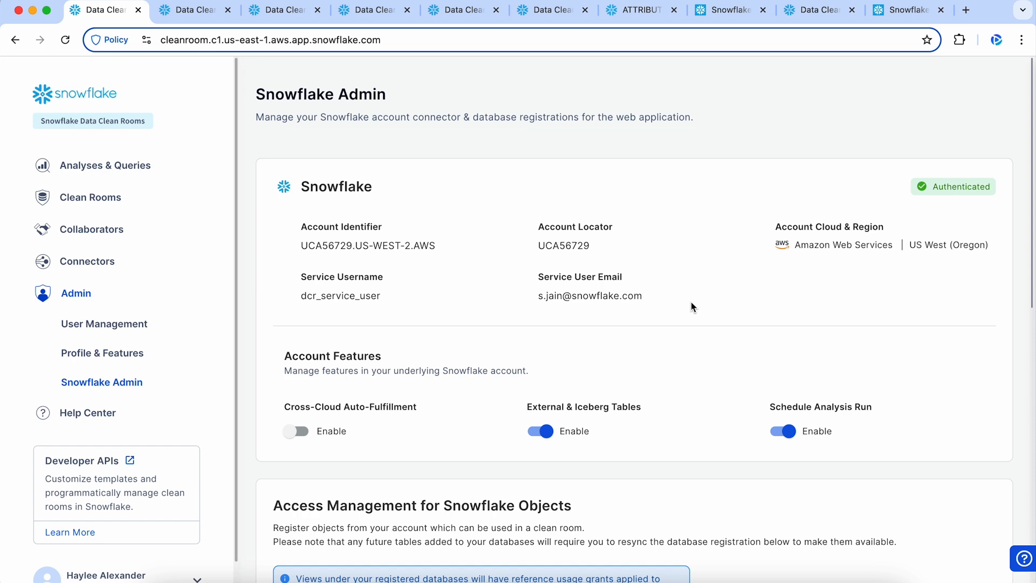
pyautogui.scroll(-3, 691, 307)
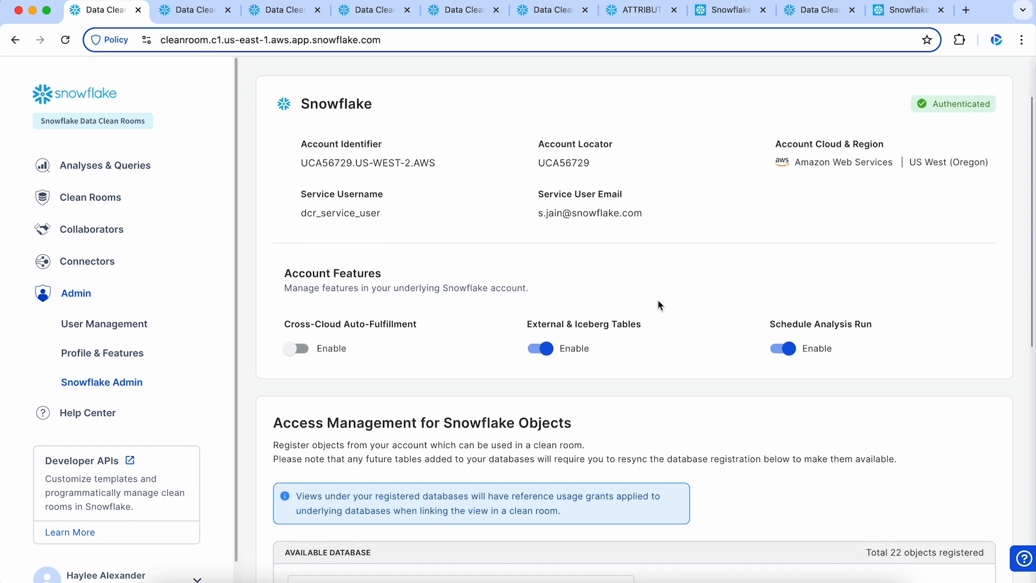
pyautogui.moveTo(284, 273); pyautogui.dragTo(354, 274)
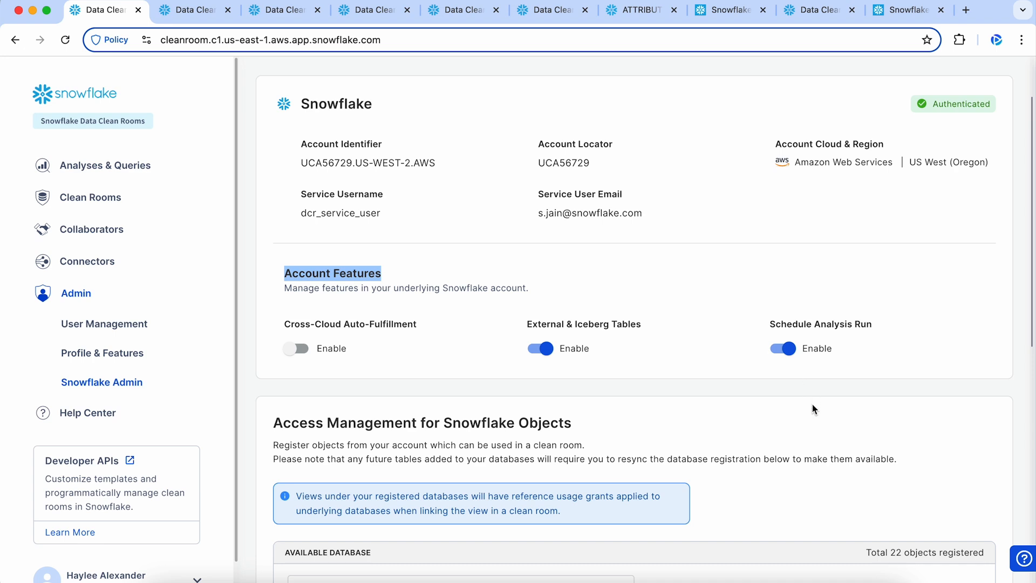
# - Examine the list of registered databases under Access Management for Snowflake Objects
pyautogui.scroll(-5, 814, 408)
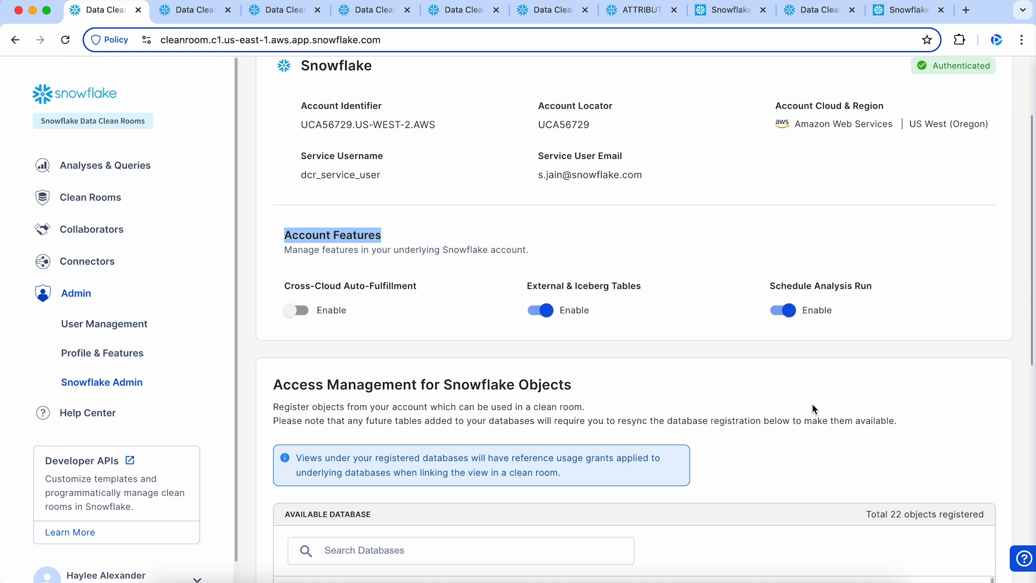
pyautogui.scroll(-1, 813, 408)
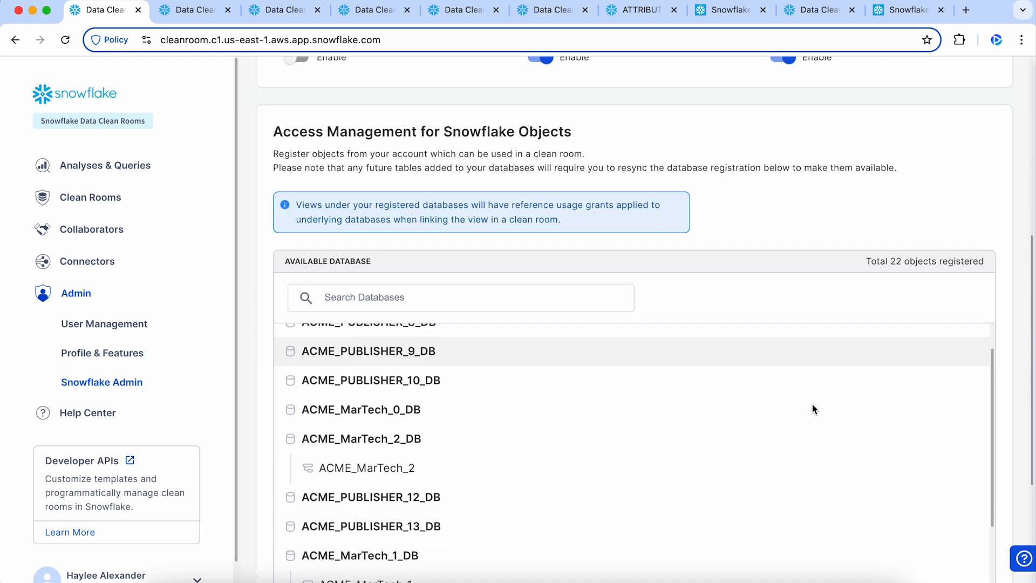
pyautogui.scroll(-1, 840, 225)
pyautogui.scroll(-1, 839, 223)
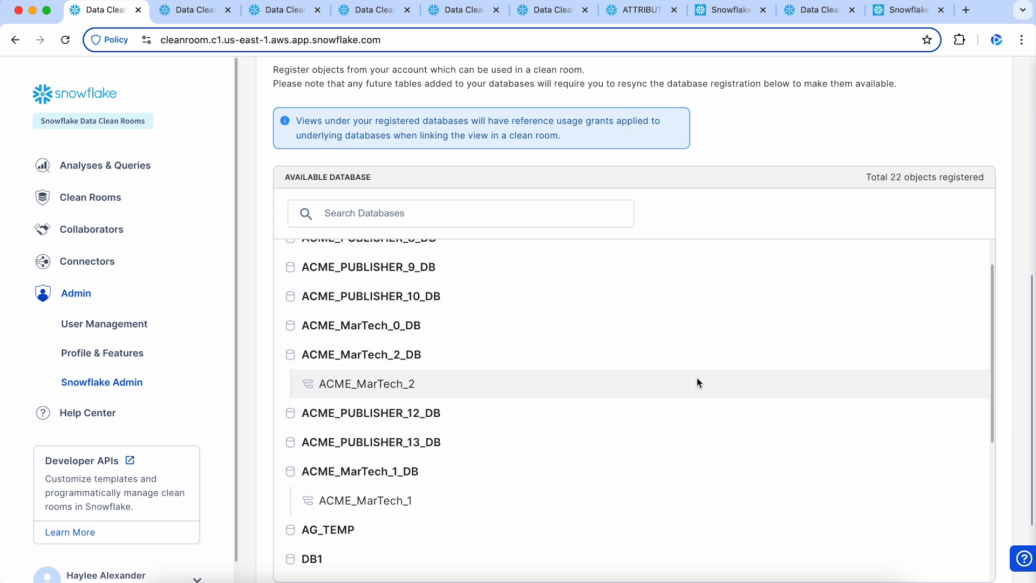
pyautogui.scroll(1, 697, 382)
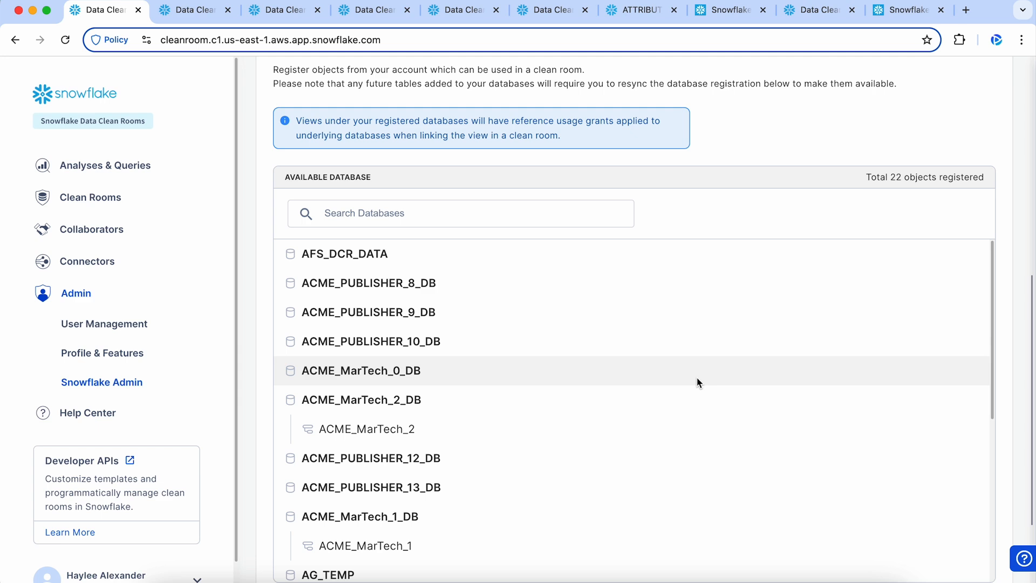
pyautogui.scroll(-5, 697, 382)
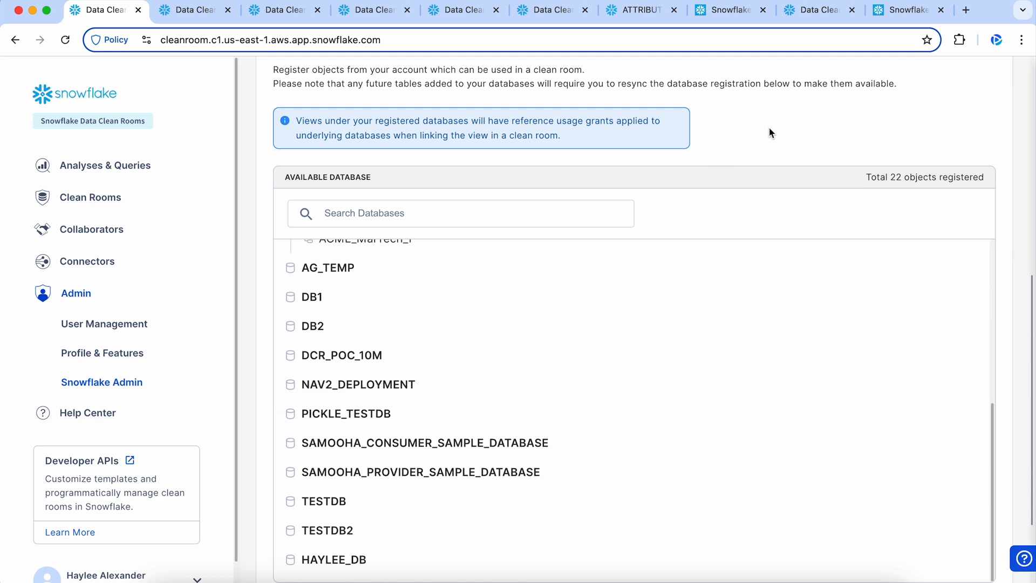
pyautogui.scroll(-1, 771, 133)
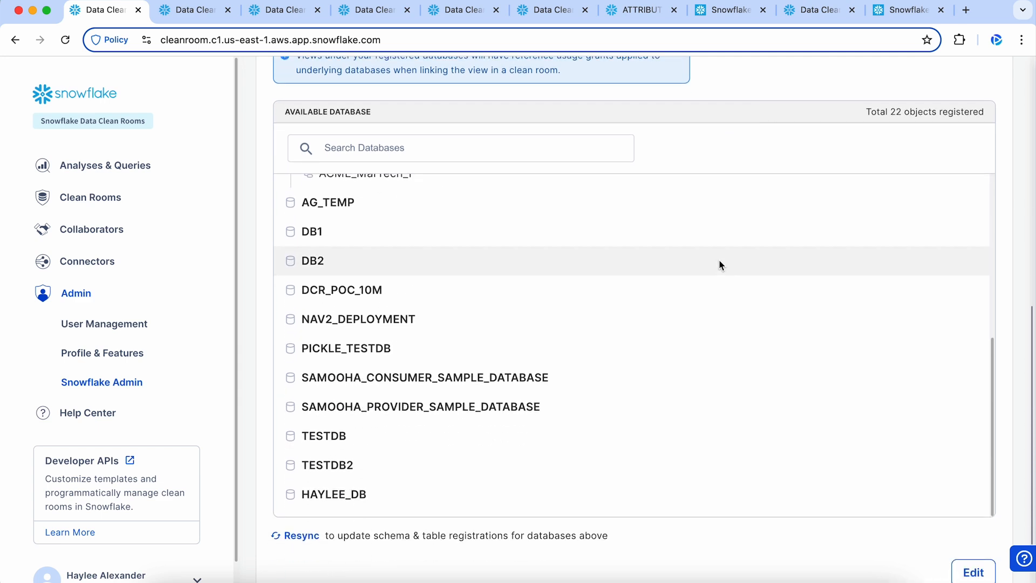
pyautogui.scroll(2, 720, 264)
pyautogui.scroll(4, 719, 266)
pyautogui.scroll(-4, 720, 267)
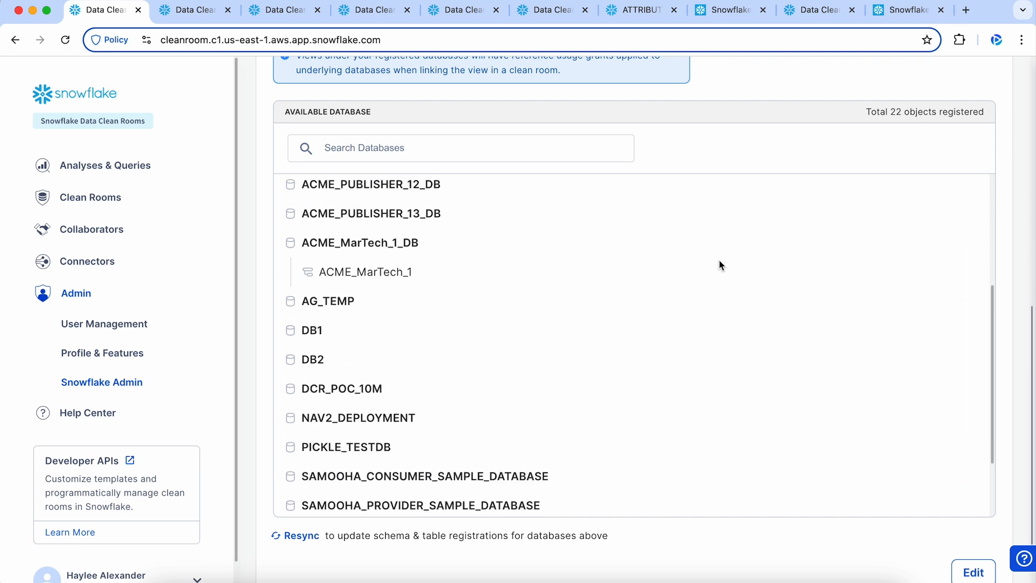
# - Inspect the schemas under DCR_POC_10M in the editable database registrations and cancel the edit
pyautogui.click(970, 568)
pyautogui.scroll(4, 594, 335)
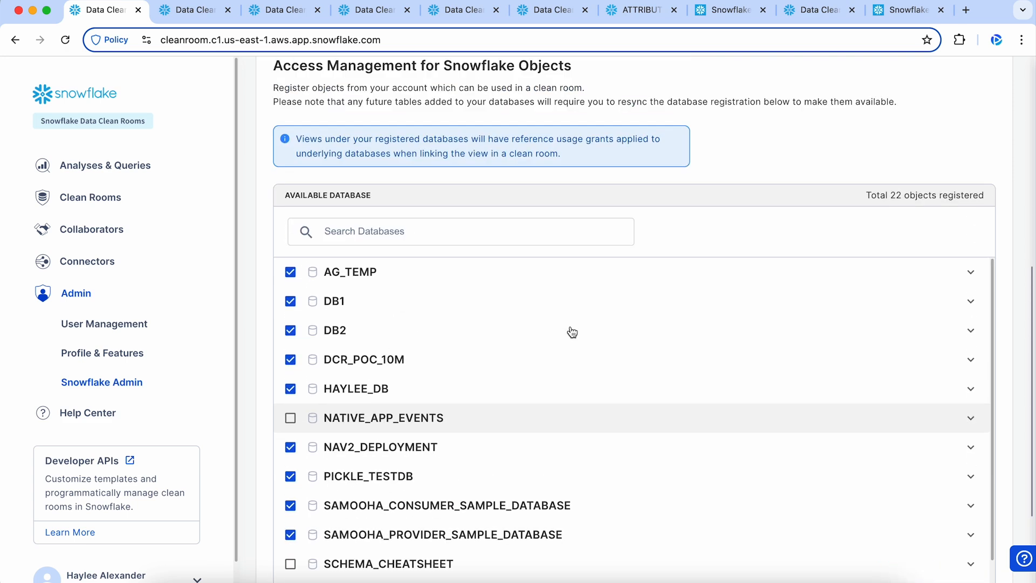
pyautogui.scroll(-4, 814, 262)
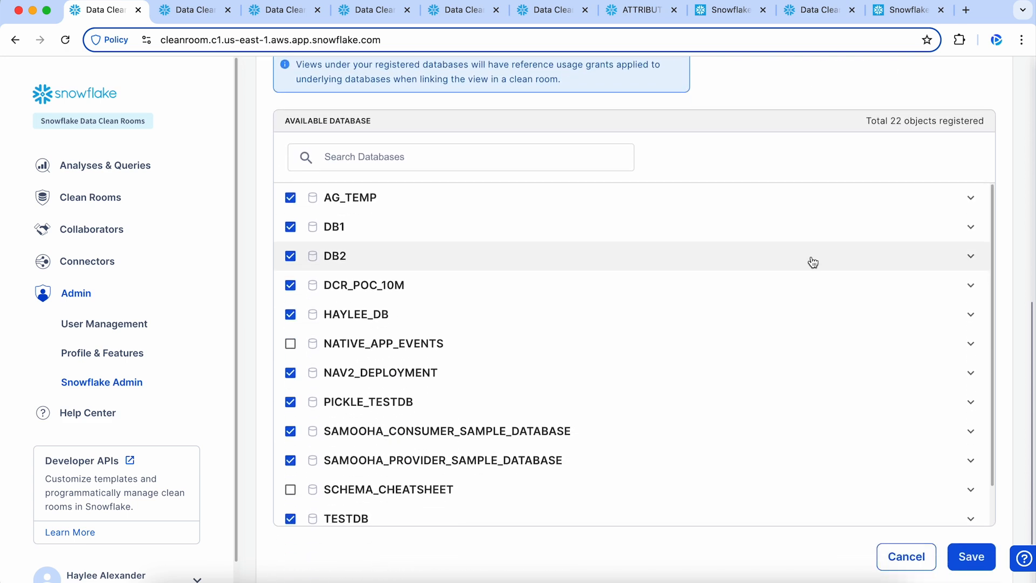
pyautogui.click(972, 293)
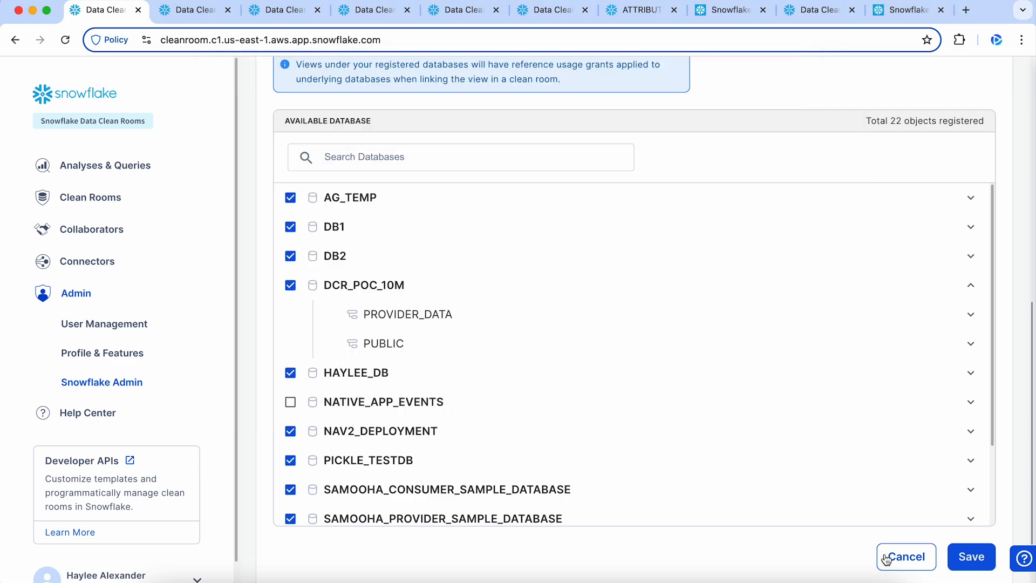
pyautogui.click(886, 560)
pyautogui.scroll(-2, 659, 394)
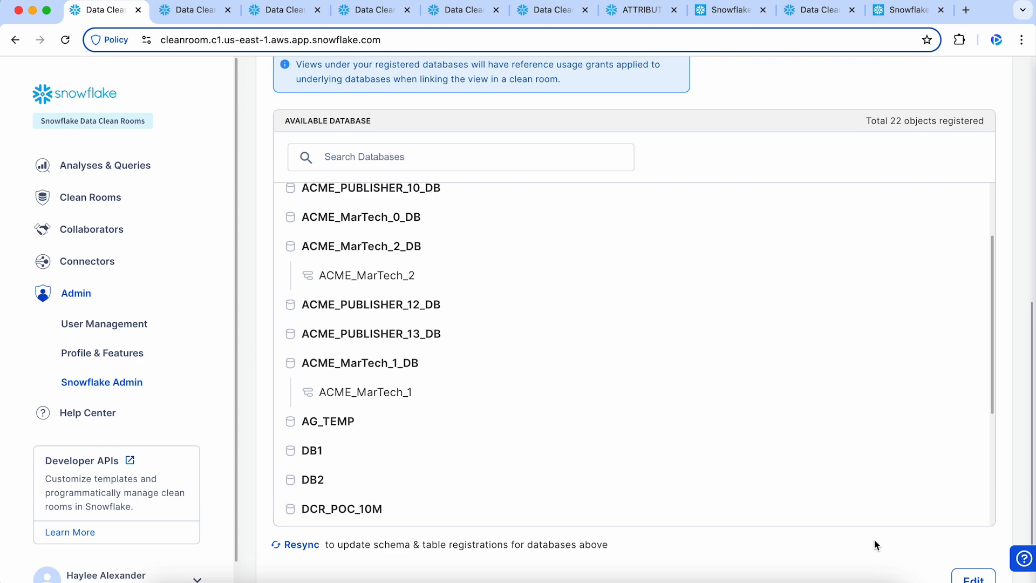
pyautogui.scroll(10, 786, 85)
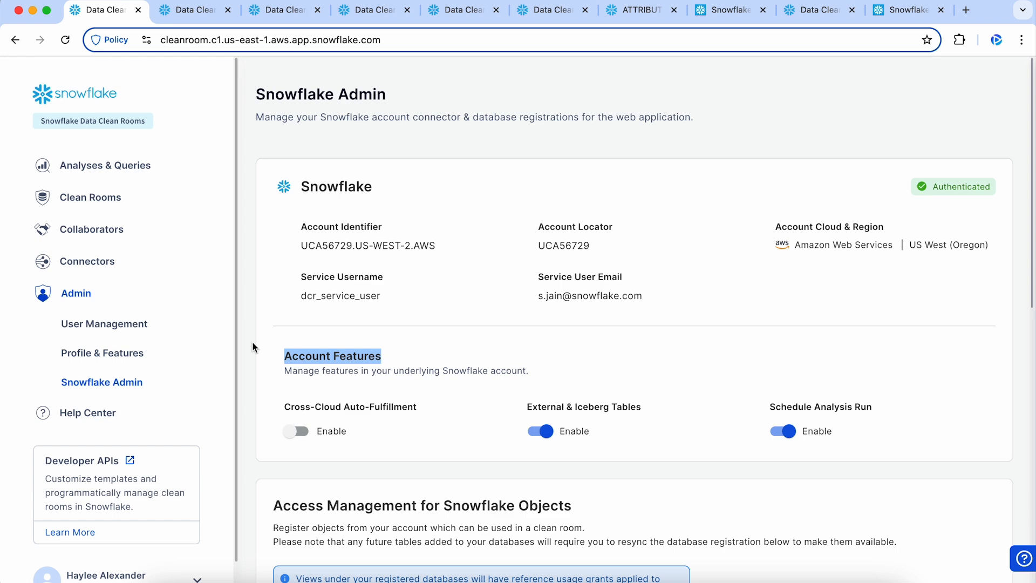
# - Open Profile & Features and review the company profile, enabled identity and data providers, and activation partners
pyautogui.click(123, 359)
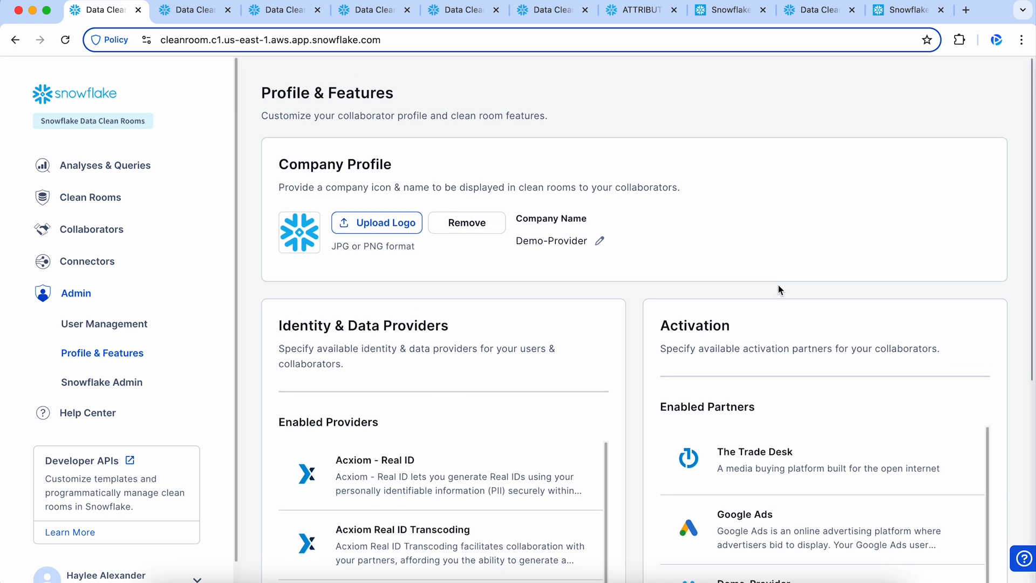
pyautogui.scroll(-2, 777, 286)
pyautogui.scroll(-6, 778, 290)
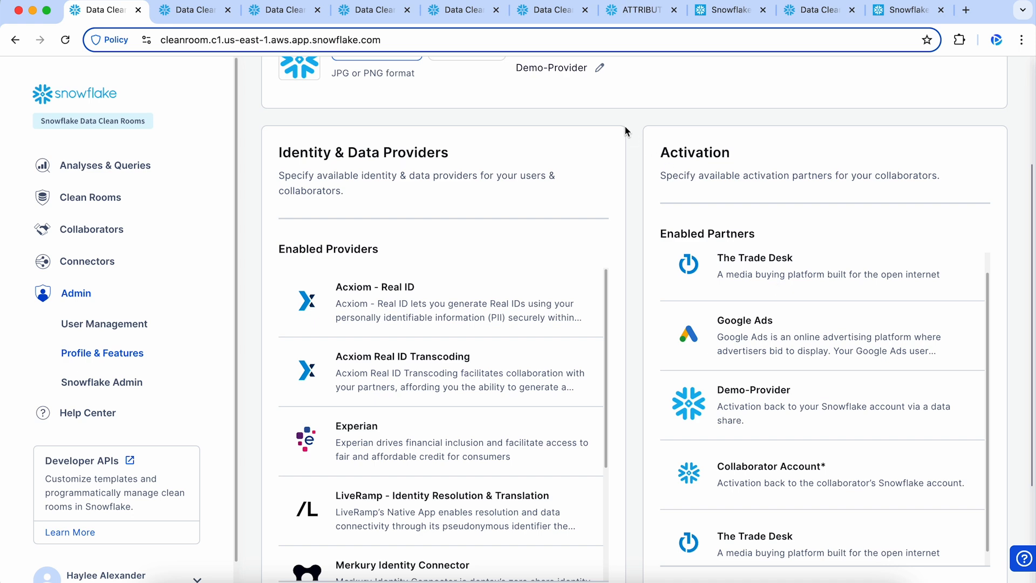
pyautogui.scroll(-1, 623, 127)
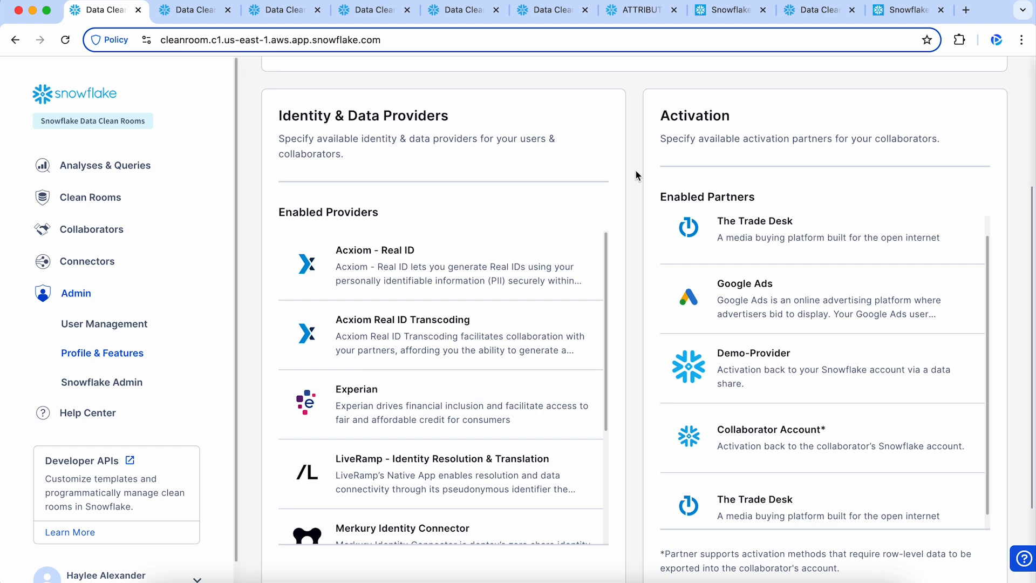
# - Review all selectable activation partners in the Activation settings and close them without saving
pyautogui.scroll(-3, 998, 331)
pyautogui.click(956, 540)
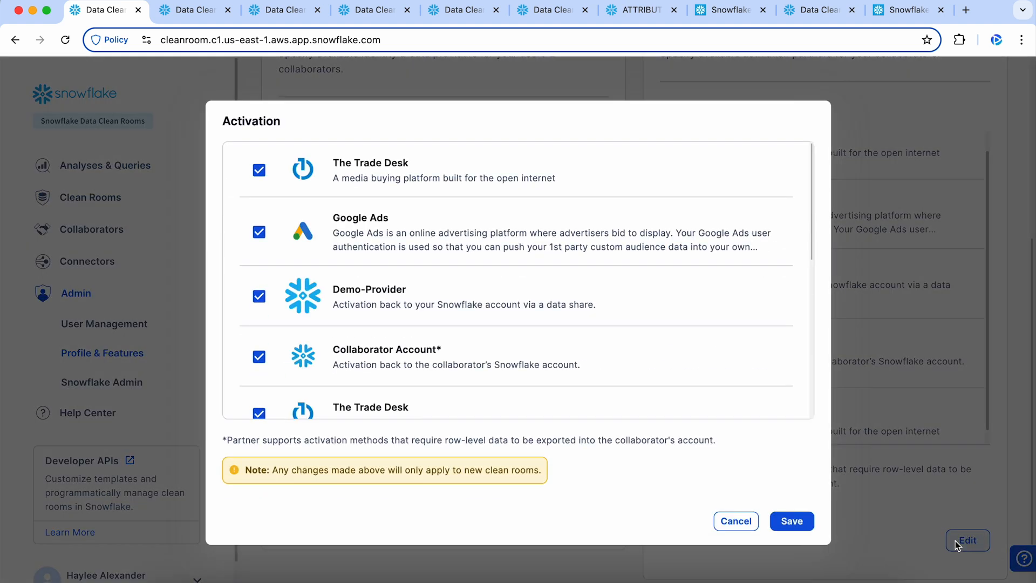
pyautogui.scroll(-7, 539, 293)
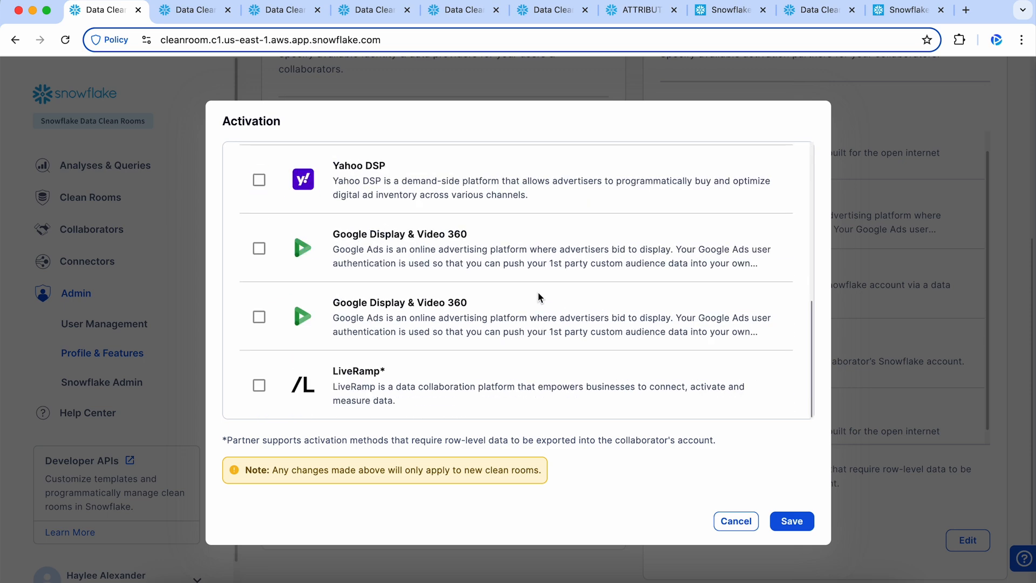
pyautogui.scroll(8, 539, 293)
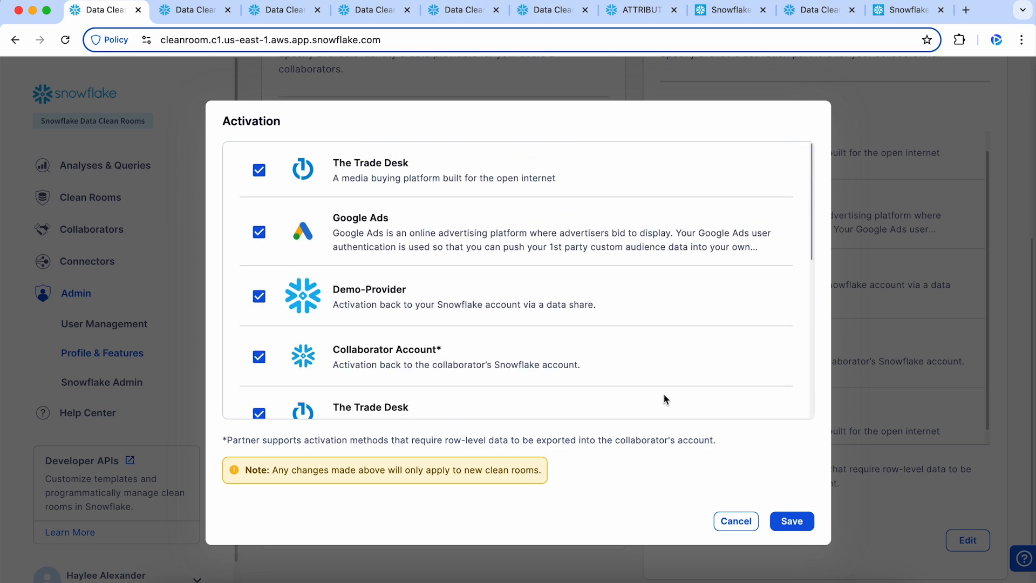
pyautogui.click(737, 522)
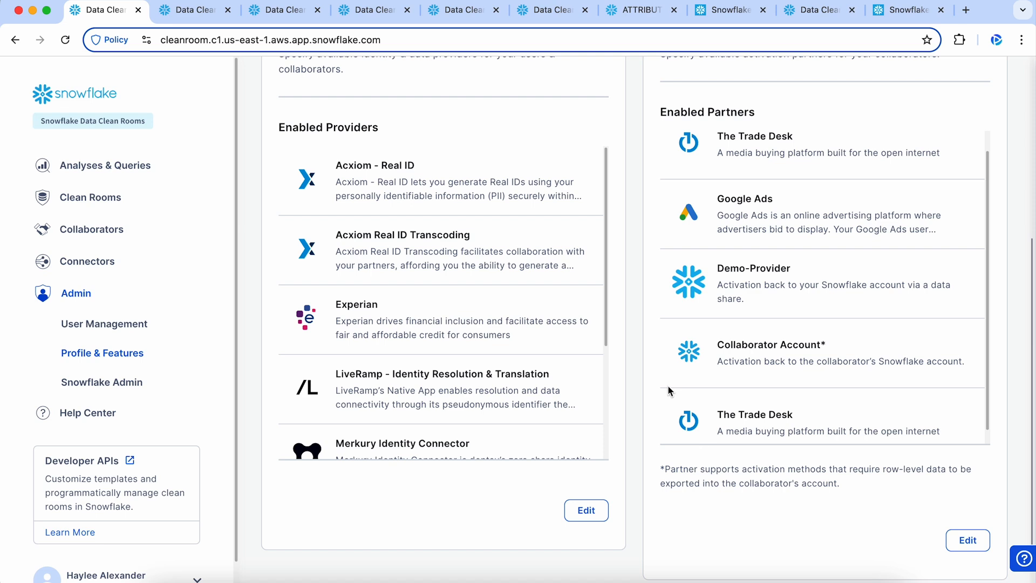
pyautogui.scroll(2, 665, 383)
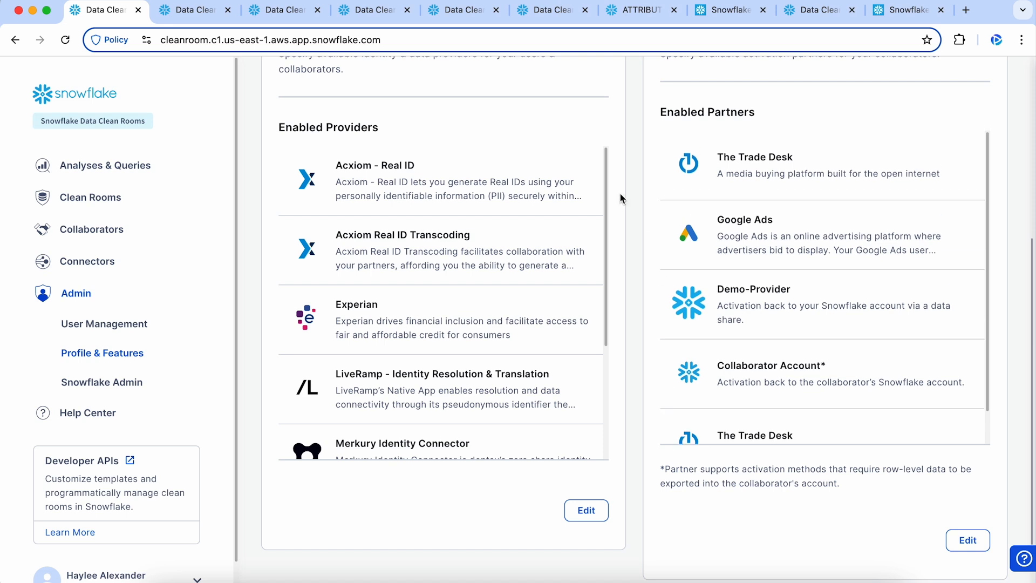
pyautogui.scroll(5, 616, 184)
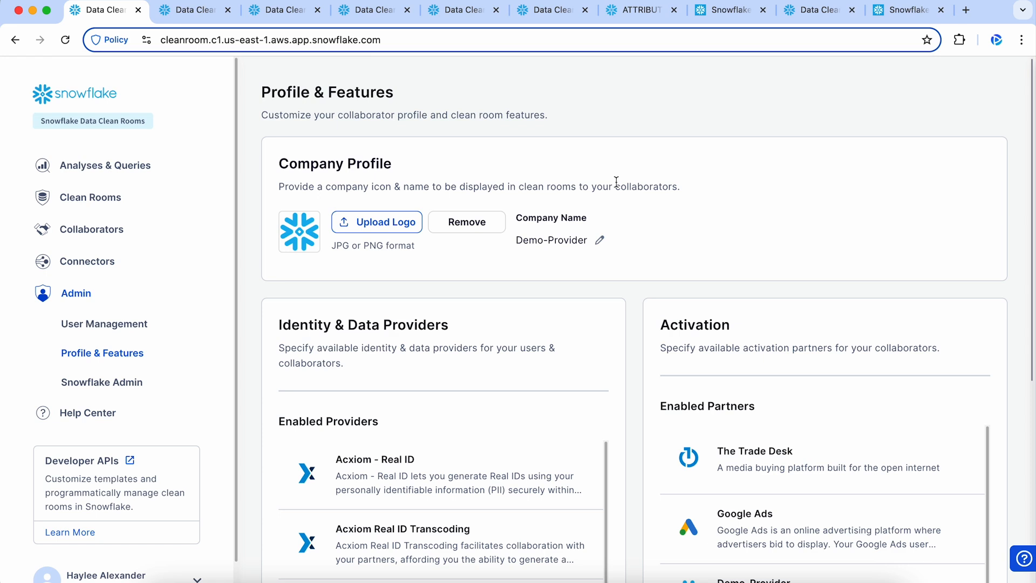
# - Review the enabled identity and data providers, open their settings for editing, and cancel
pyautogui.scroll(-4, 617, 182)
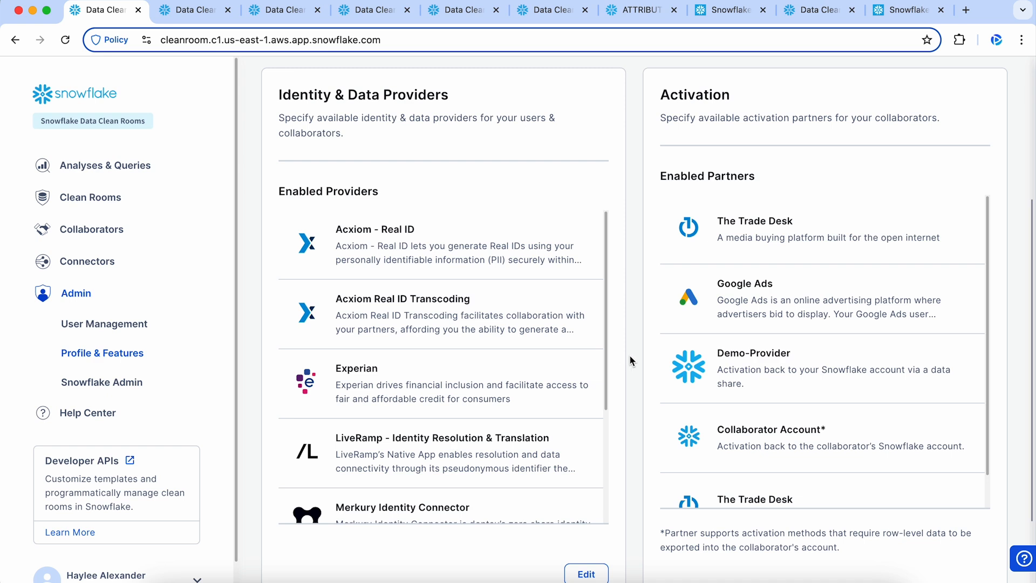
pyautogui.scroll(-3, 548, 352)
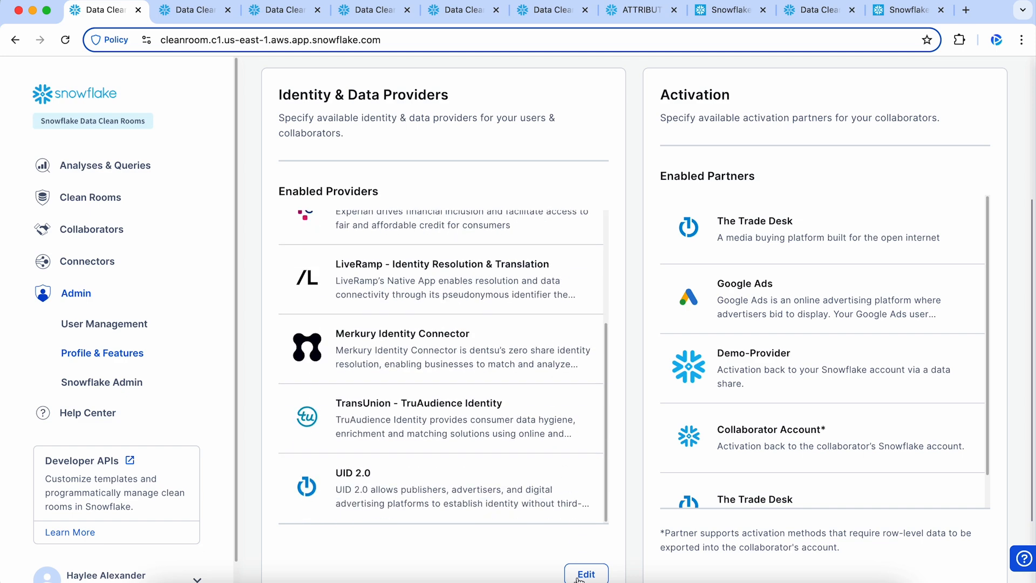
pyautogui.click(579, 577)
pyautogui.click(736, 522)
# - View the role options for adding a user in User Management and cancel without adding anyone
pyautogui.click(123, 325)
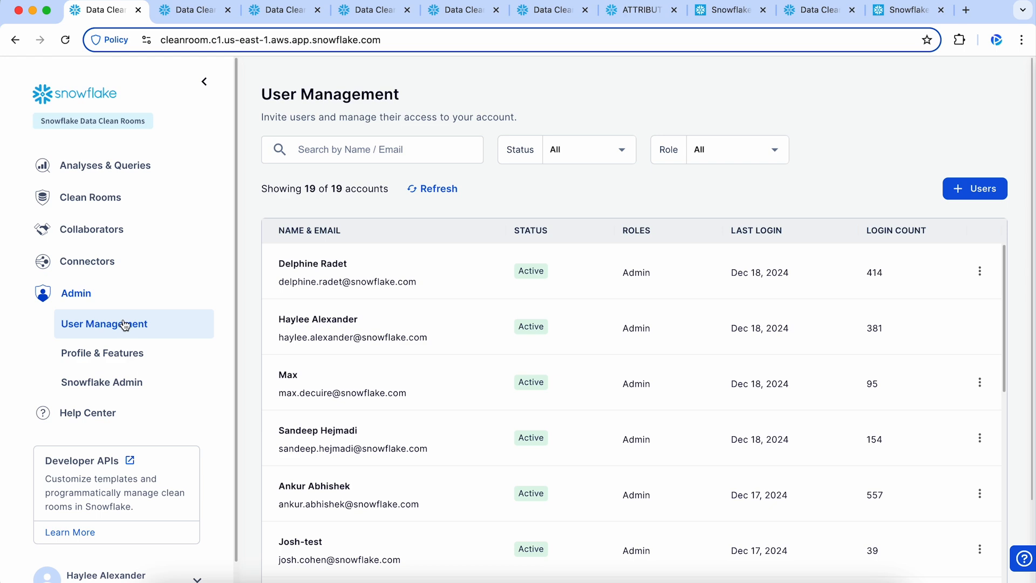
pyautogui.click(985, 196)
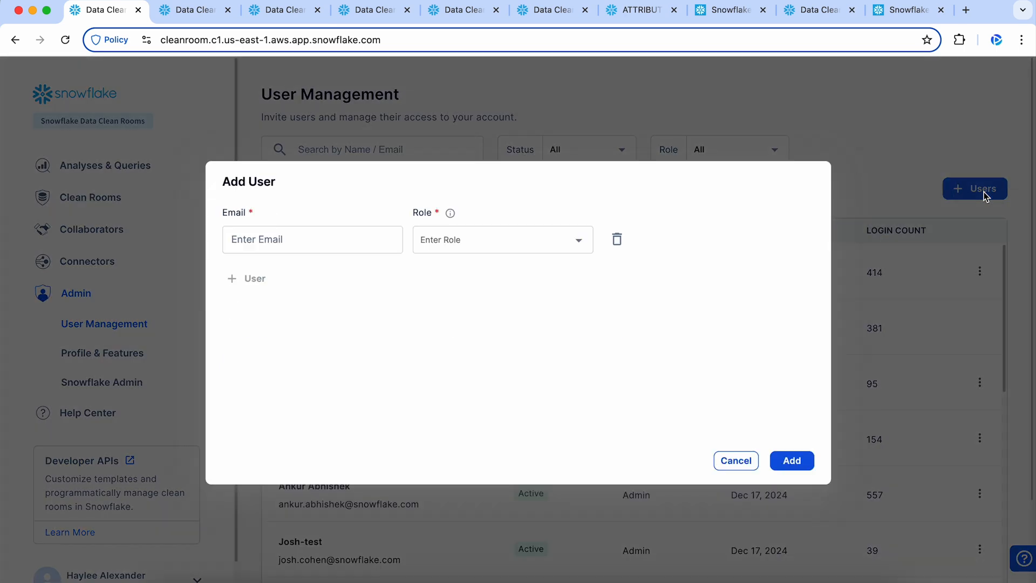
pyautogui.click(454, 240)
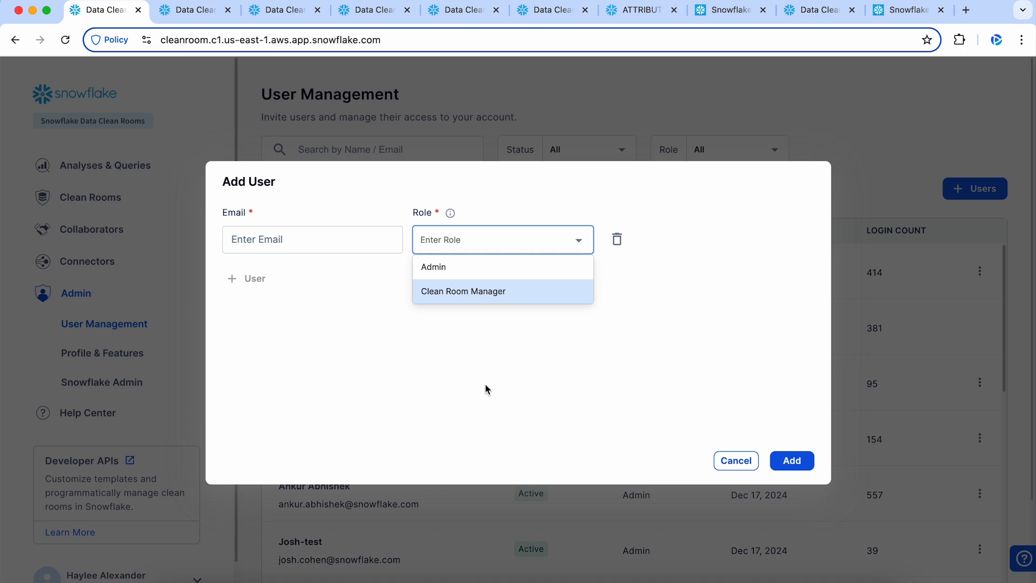
pyautogui.click(736, 461)
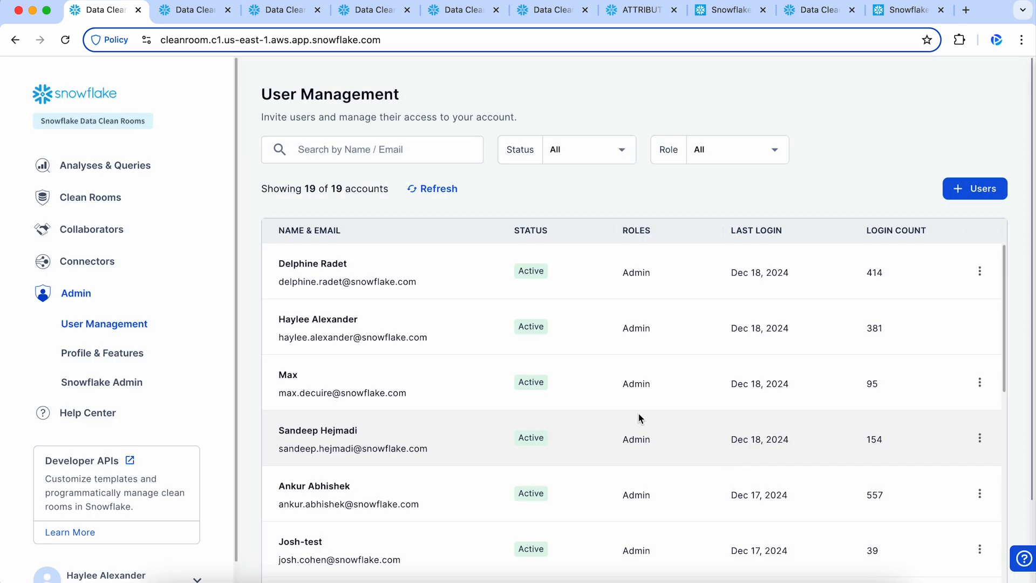
# - Open the Connectors page and expand the Amazon Web Services data connector to show its S3 buckets
pyautogui.click(121, 266)
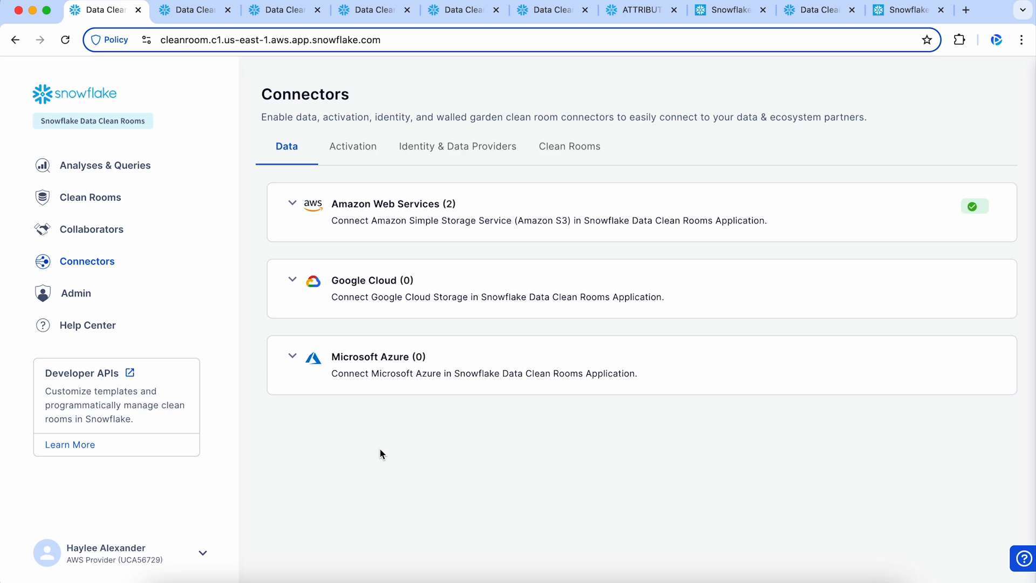
pyautogui.click(293, 204)
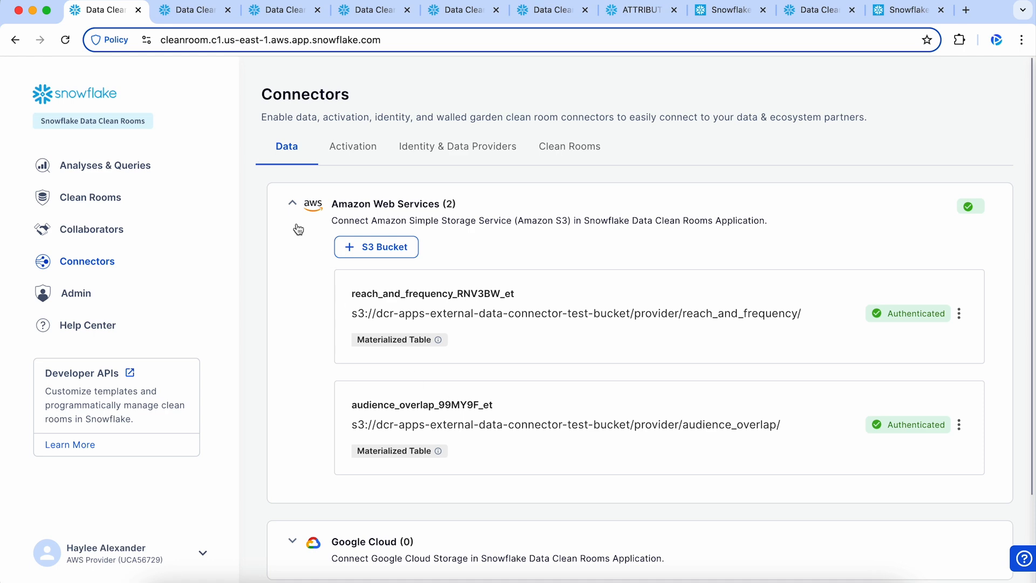
# - Collapse the Amazon Web Services connector and review the list of activation connectors
pyautogui.click(295, 206)
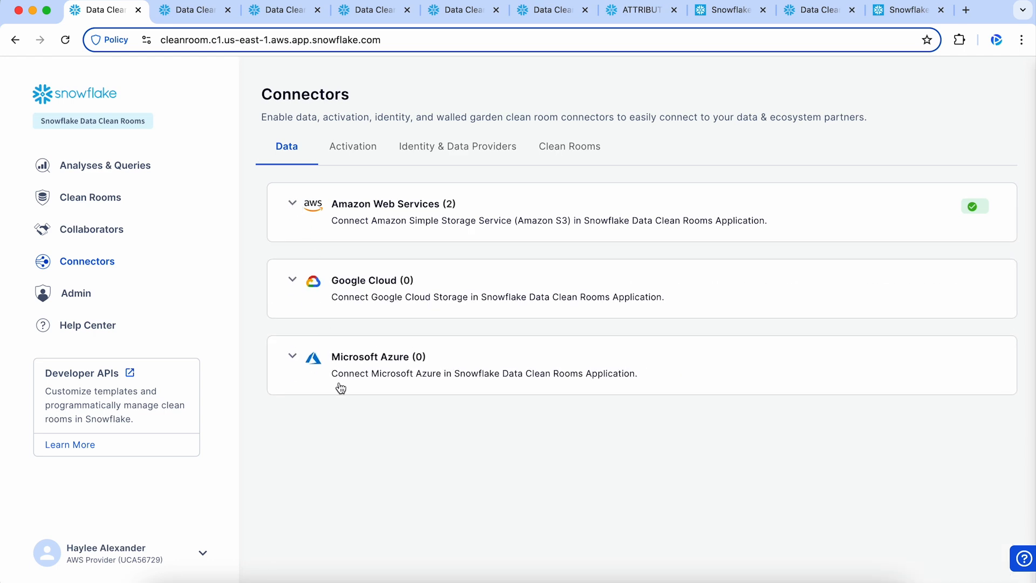
pyautogui.click(363, 153)
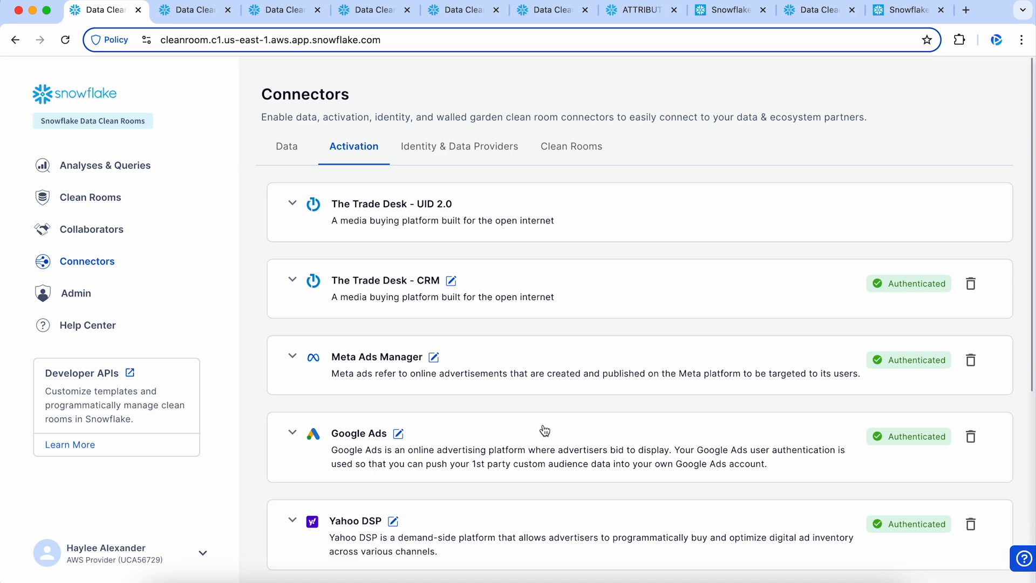
pyautogui.scroll(-1, 545, 431)
pyautogui.scroll(-5, 544, 430)
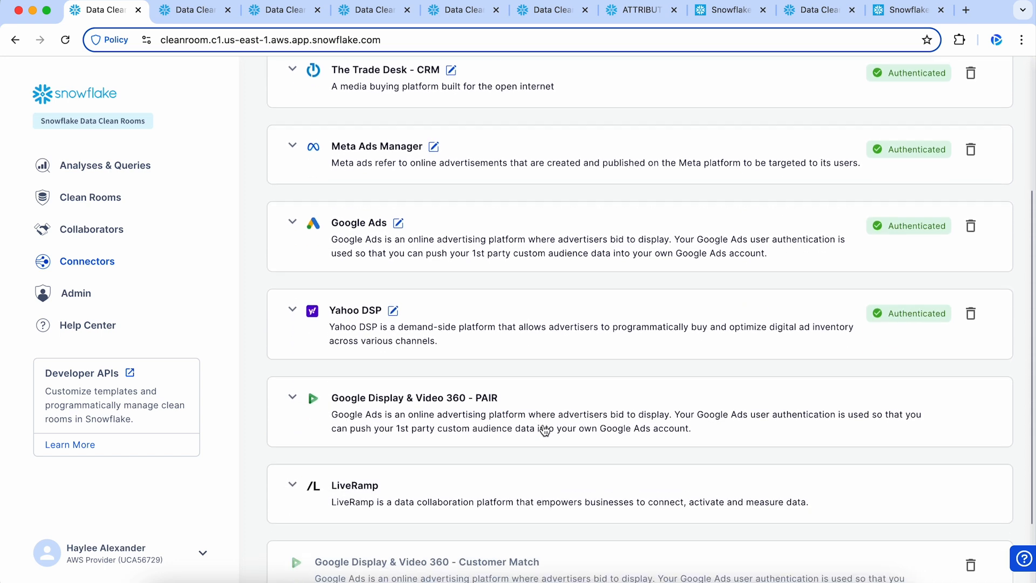
pyautogui.scroll(1, 545, 430)
pyautogui.scroll(-1, 545, 430)
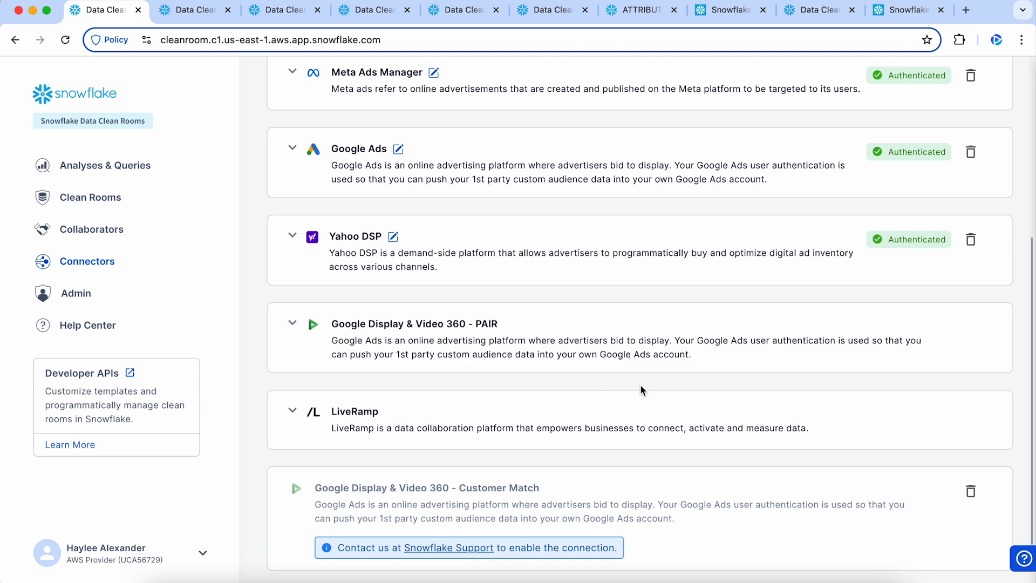
pyautogui.scroll(5, 640, 386)
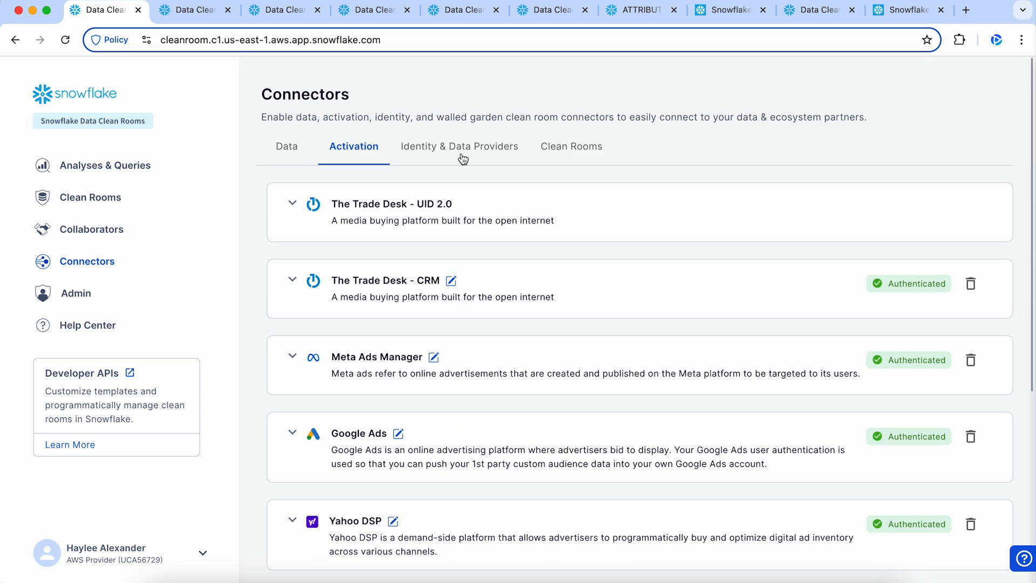
# - Review the identity and data provider connectors and open the list of clean room connectors
pyautogui.click(464, 154)
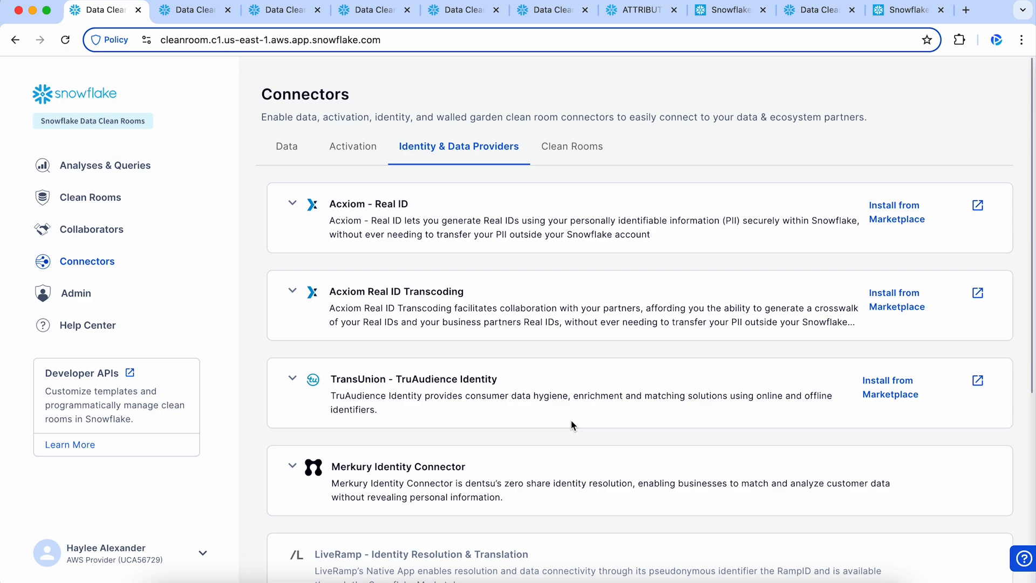
pyautogui.scroll(-2, 573, 425)
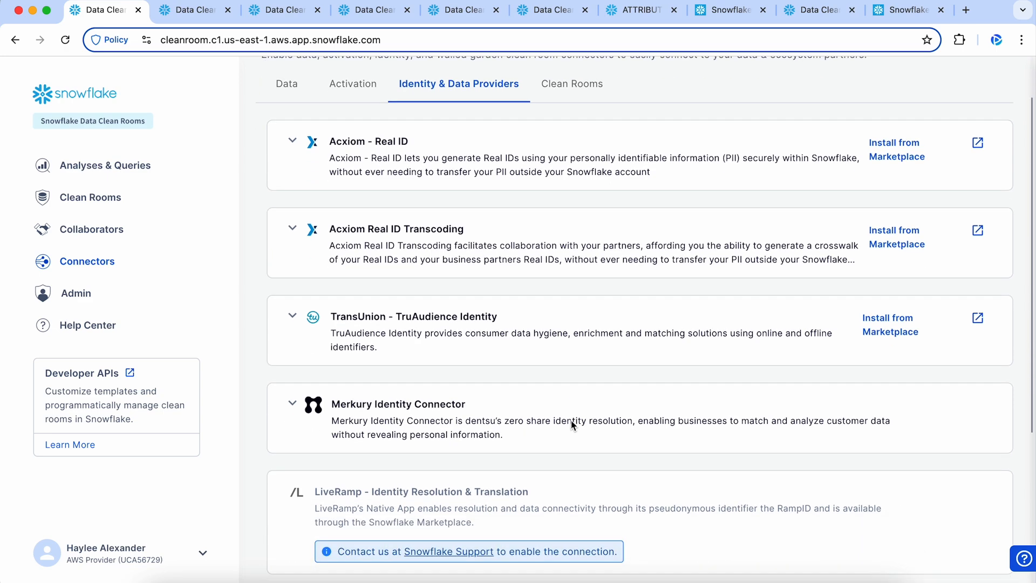
pyautogui.scroll(-6, 573, 424)
pyautogui.scroll(8, 572, 425)
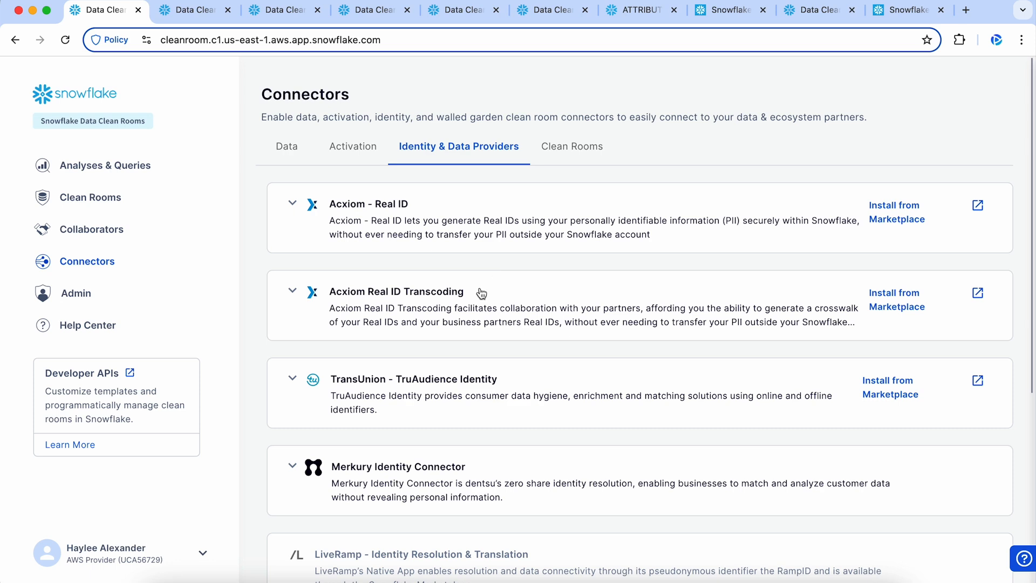
pyautogui.click(567, 147)
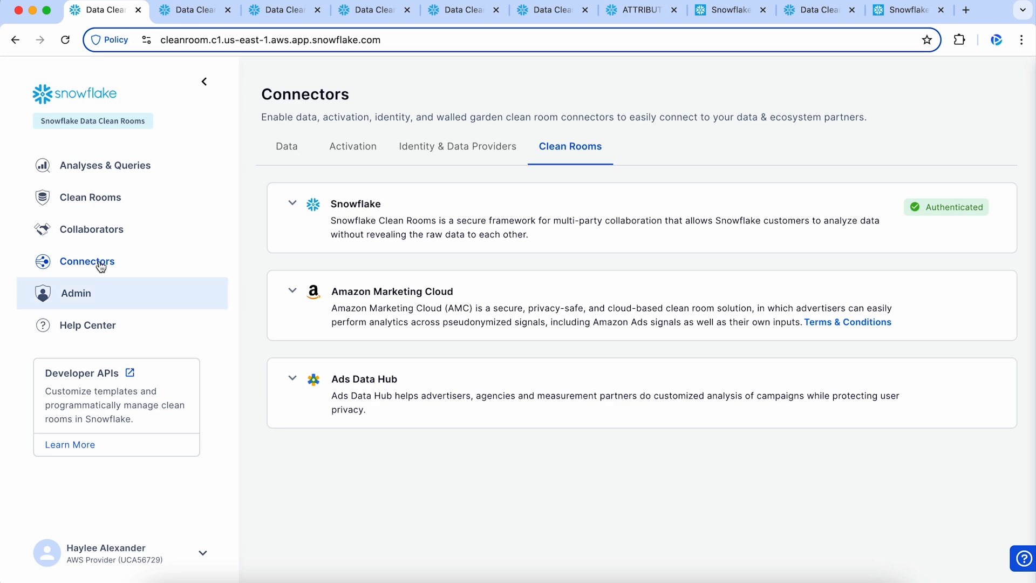
# - On the Collaborators page, view the form for adding a Snowflake partner, including its cloud and region options, and cancel it
pyautogui.click(99, 240)
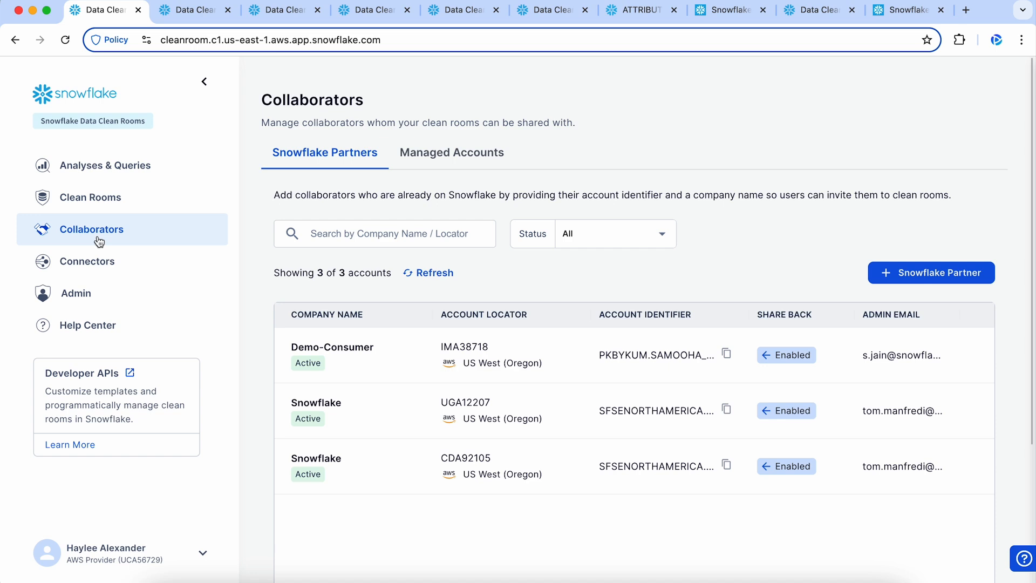
pyautogui.click(950, 280)
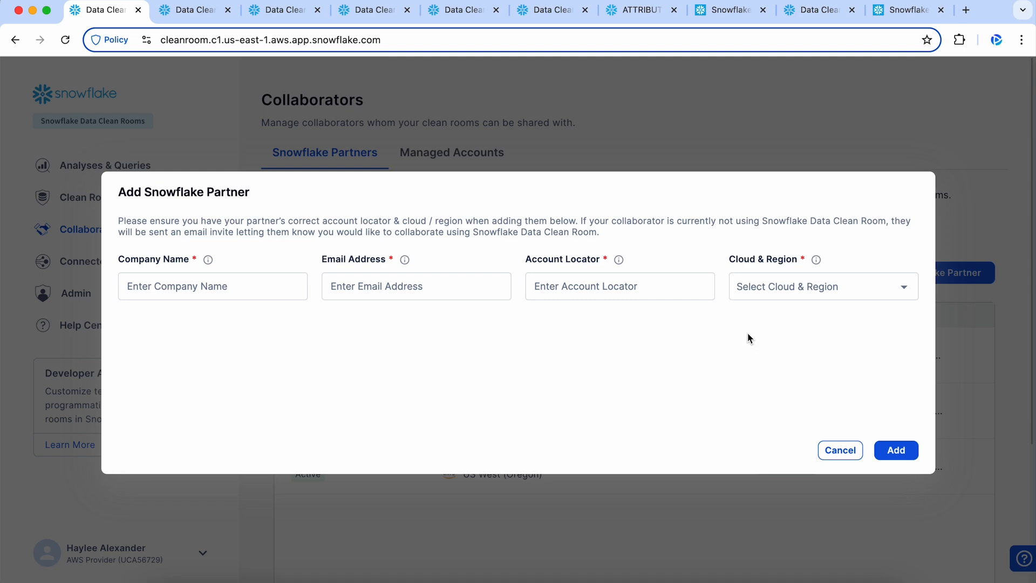
pyautogui.click(795, 284)
pyautogui.click(675, 341)
pyautogui.click(831, 452)
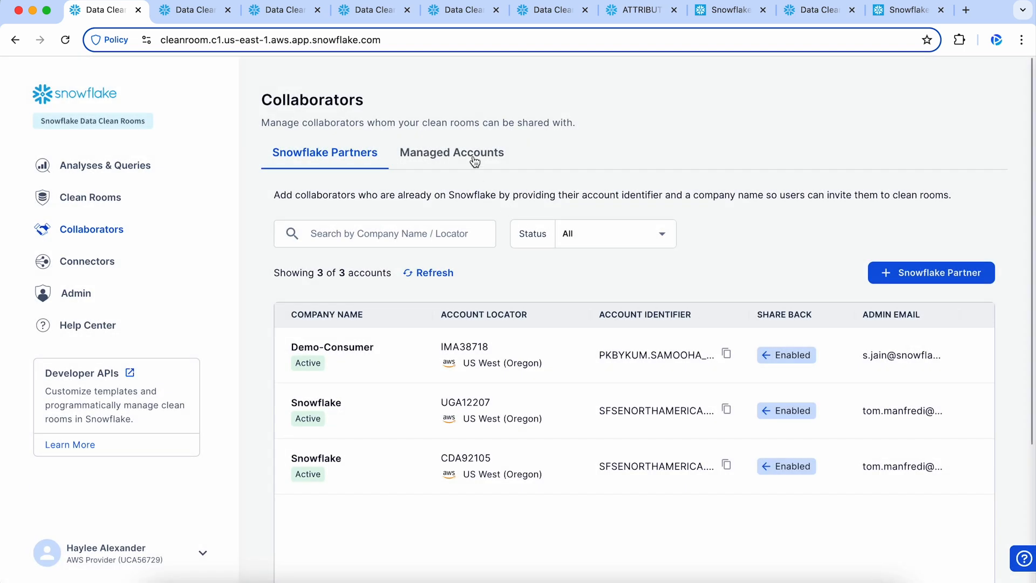
# - View the invite form for managed account collaborators and cancel without inviting anyone
pyautogui.click(474, 158)
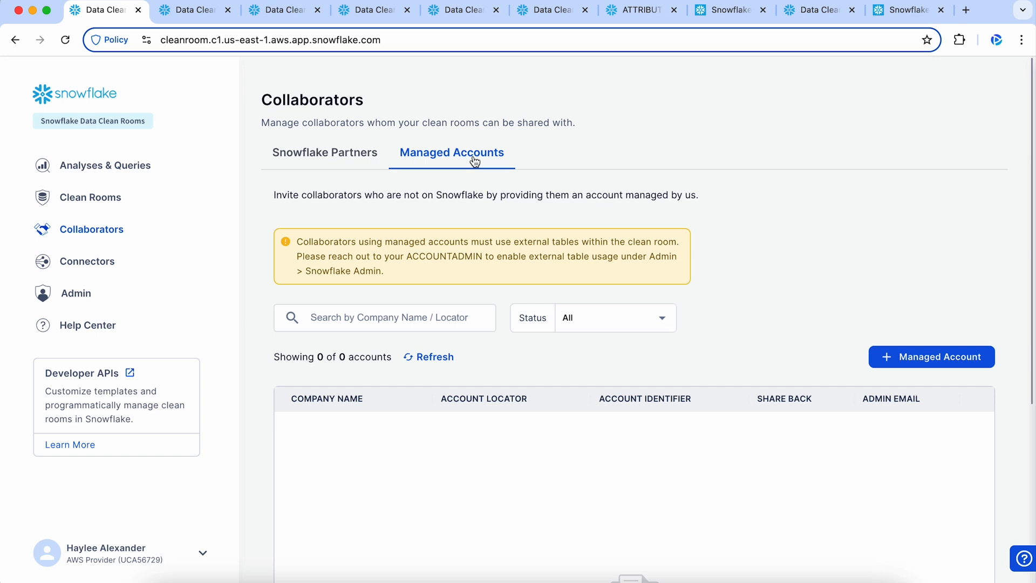
pyautogui.click(906, 360)
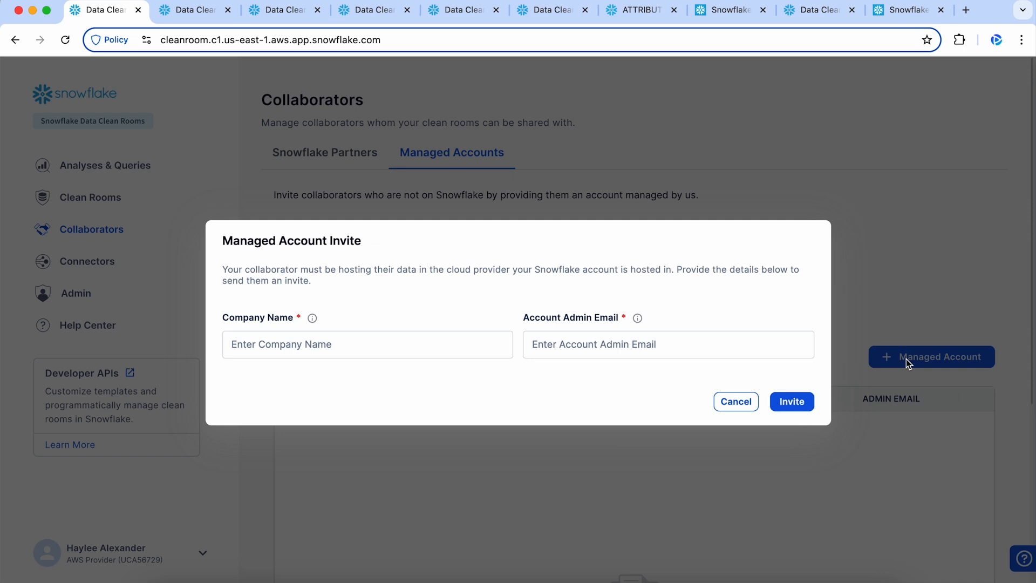
pyautogui.click(735, 406)
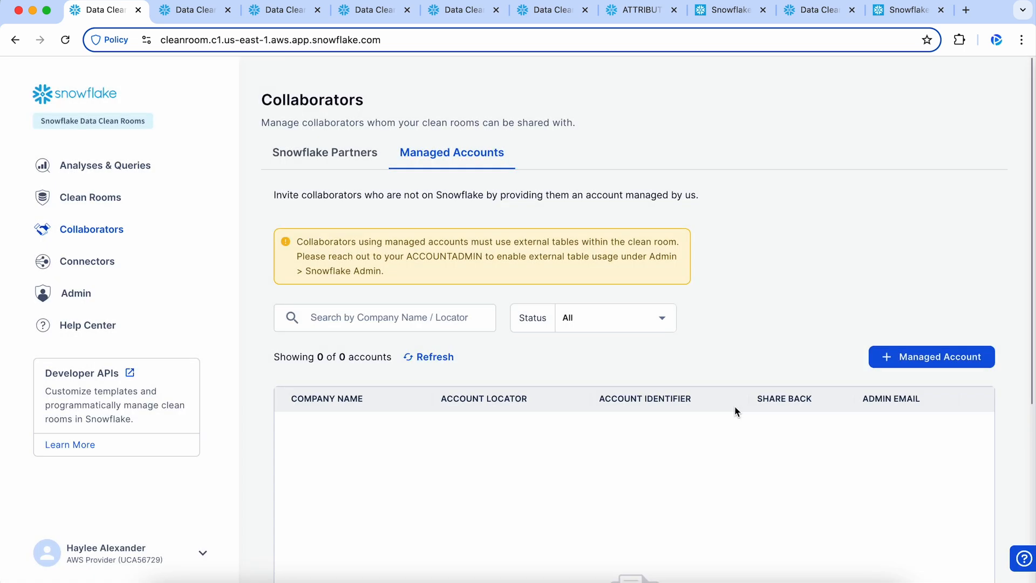
# - Browse the created clean rooms, check the ATTRIBUTION TEST worksheet in the other browser tab, and return to the Clean Rooms page
pyautogui.click(111, 204)
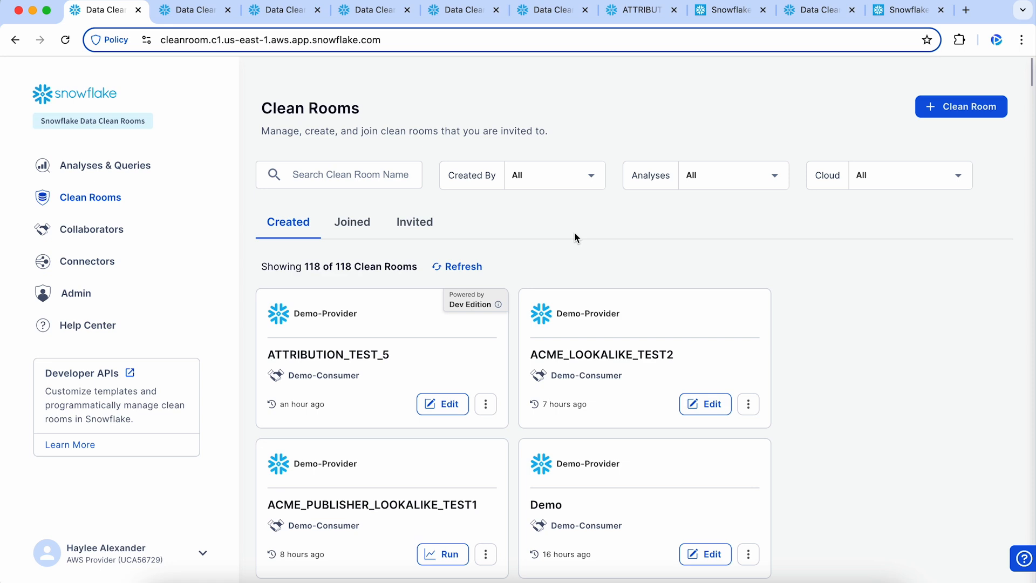
pyautogui.scroll(-1, 932, 341)
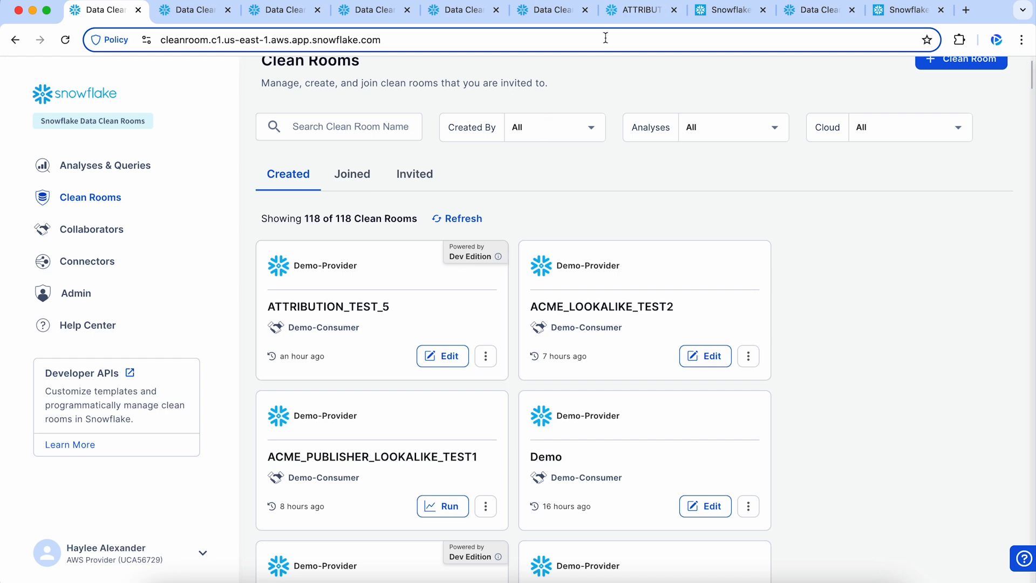
pyautogui.click(621, 15)
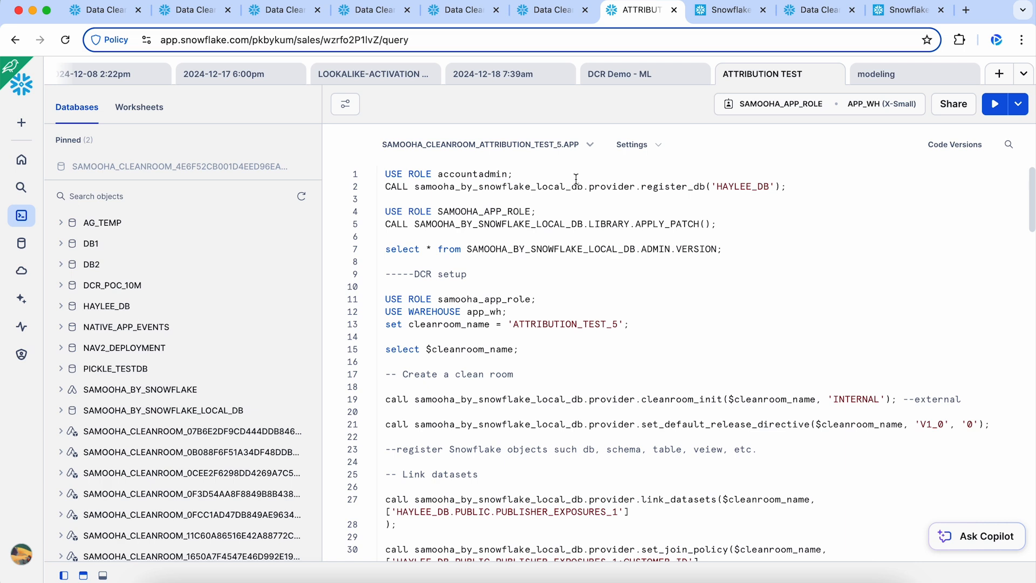
pyautogui.click(108, 16)
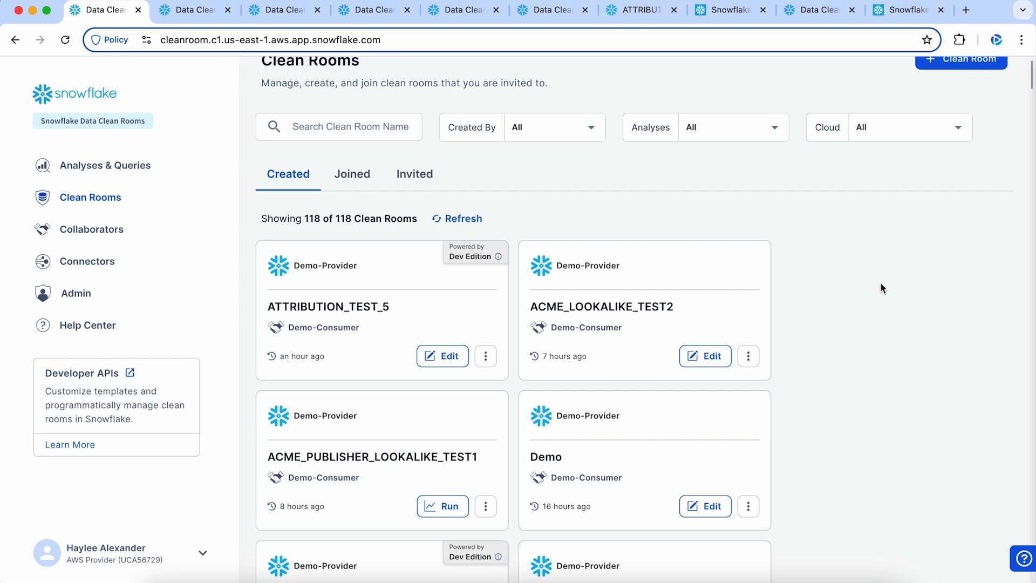
pyautogui.scroll(2, 883, 288)
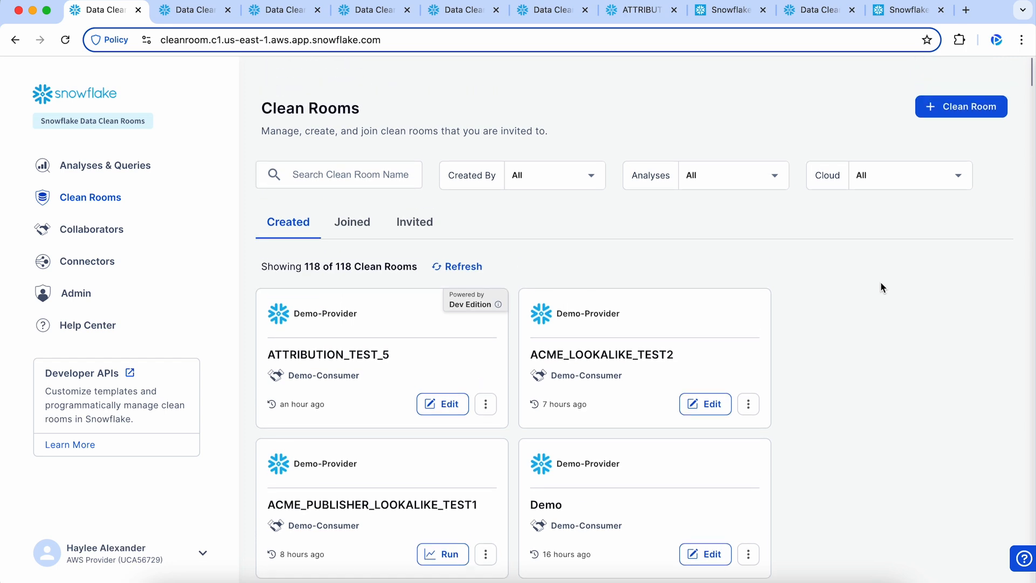
# - Start creating a new clean room and name it Demo
pyautogui.click(960, 109)
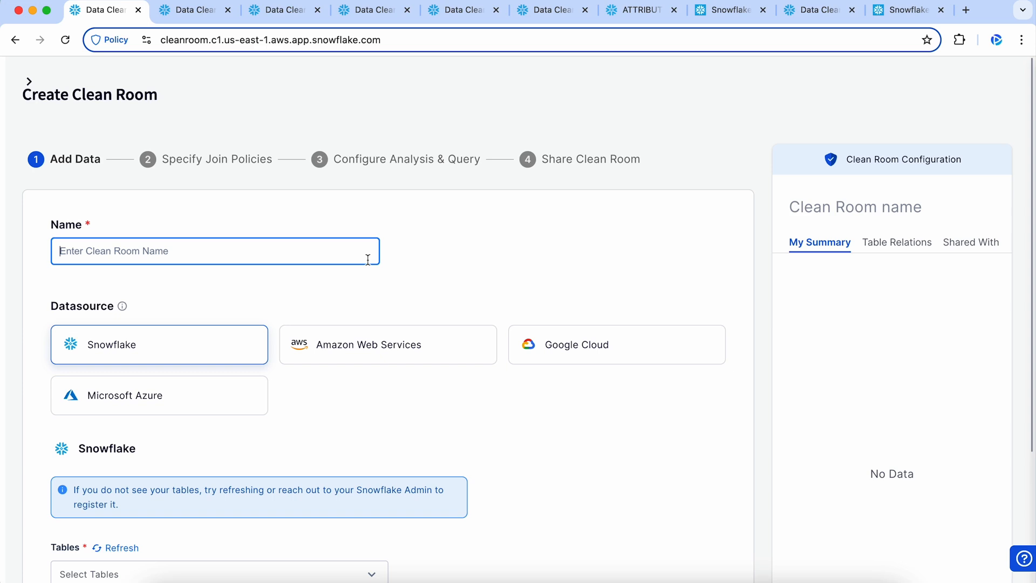
pyautogui.write('Demo')
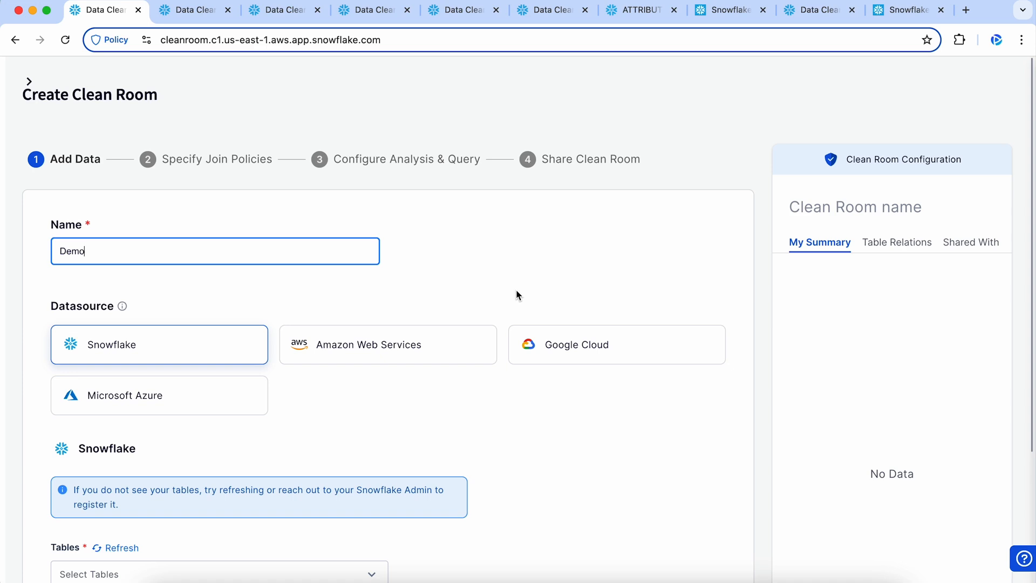
# - View the S3 tables offered by the Amazon Web Services datasource and switch the datasource back to Snowflake
pyautogui.scroll(-3, 517, 295)
pyautogui.scroll(-1, 517, 295)
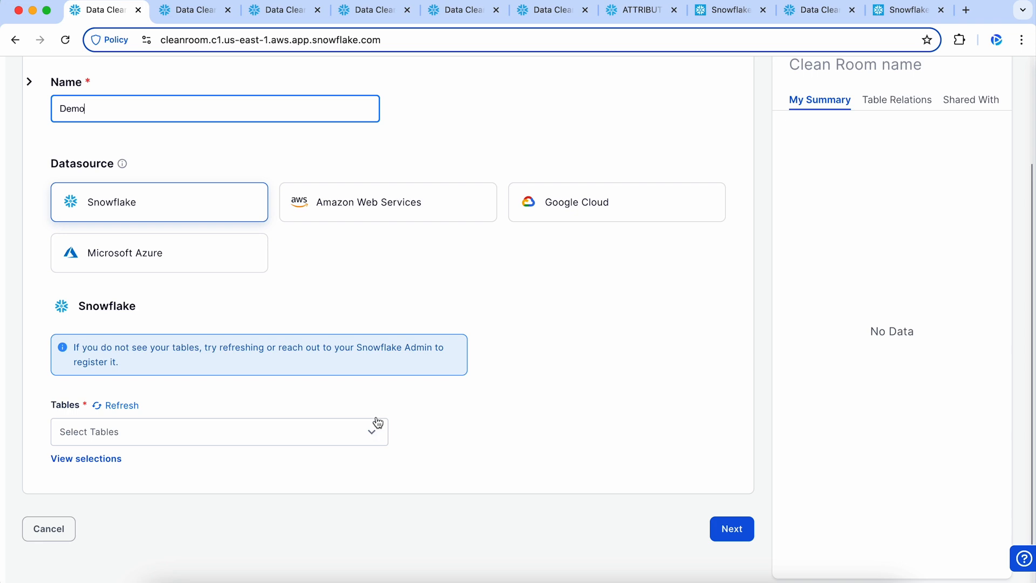
pyautogui.click(350, 216)
pyautogui.click(308, 365)
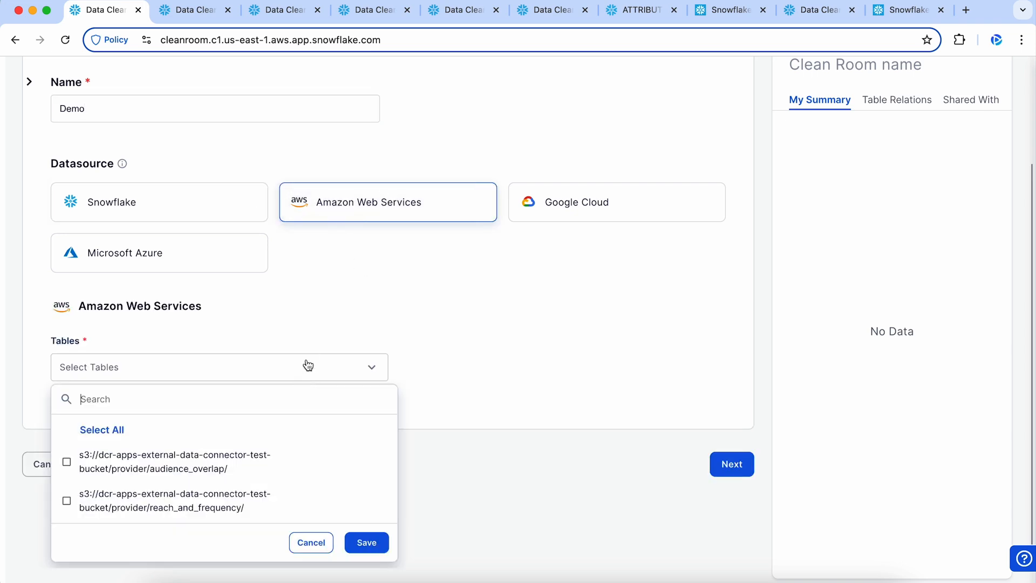
pyautogui.click(218, 215)
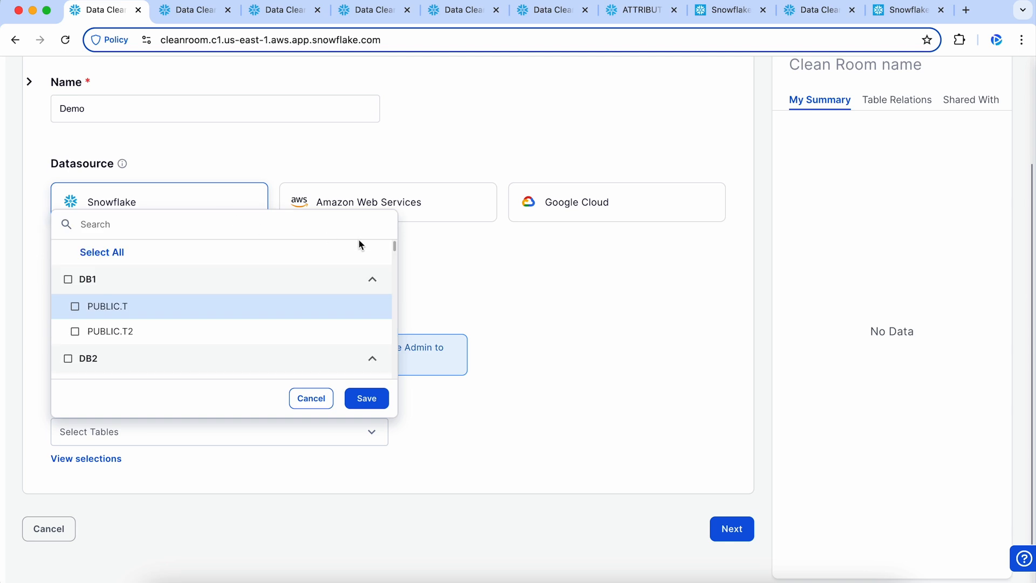
# - Search the Snowflake tables for "over", select AUDIENCE_OVERLAP.CUSTOMERS_LARGE from SAMOOHA_PROVIDER_SAMPLE_DATABASE, and save the selection
pyautogui.scroll(3, 300, 293)
pyautogui.scroll(-2, 301, 293)
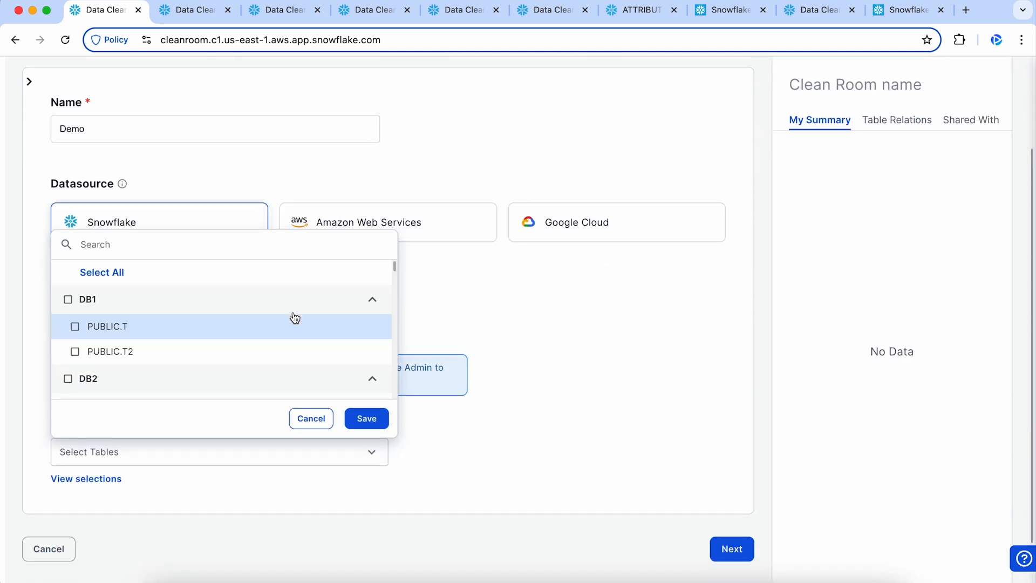
pyautogui.click(252, 254)
pyautogui.write('over')
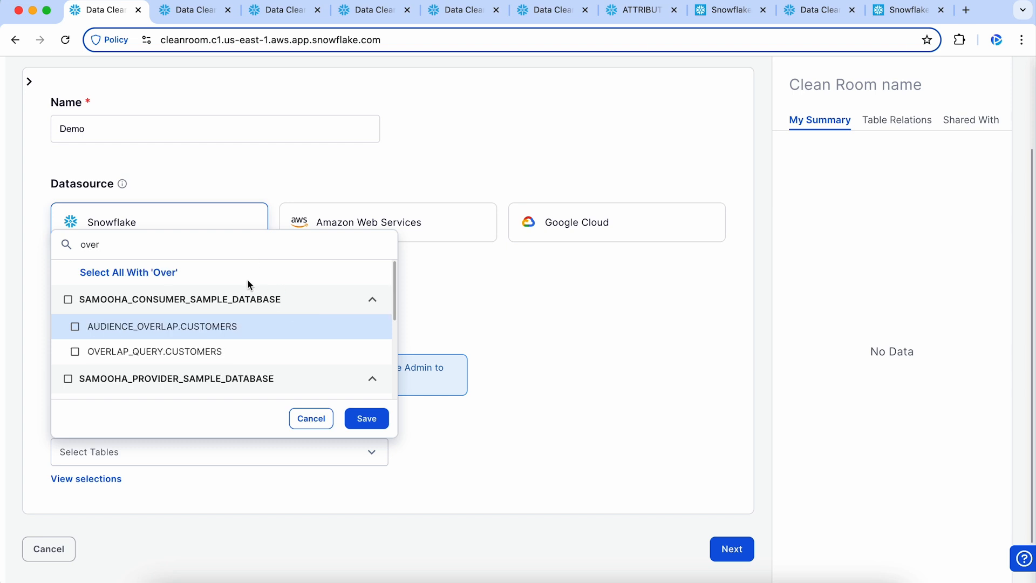
pyautogui.scroll(-3, 244, 307)
pyautogui.click(250, 351)
pyautogui.scroll(-2, 250, 351)
pyautogui.scroll(3, 250, 351)
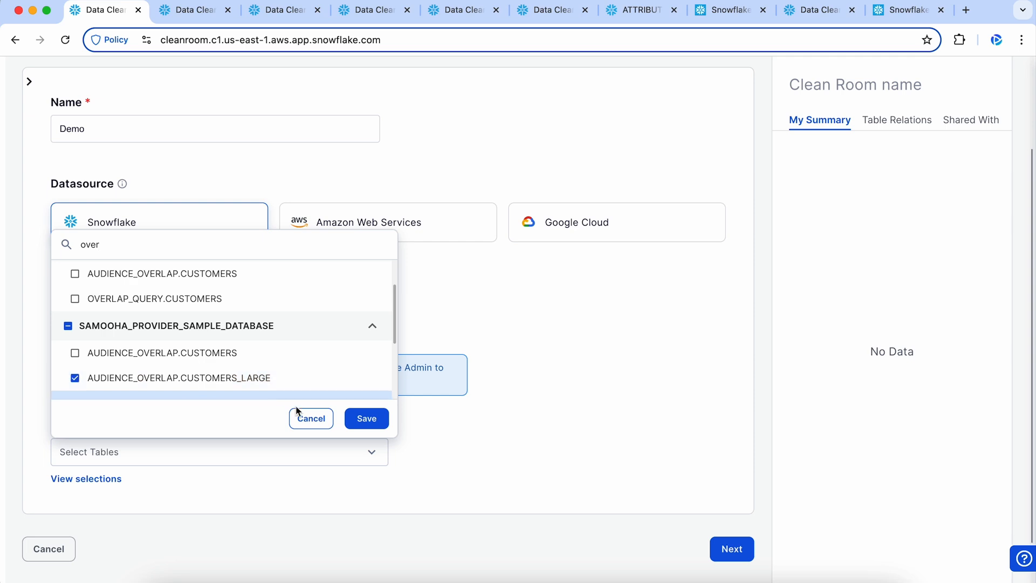
pyautogui.click(358, 428)
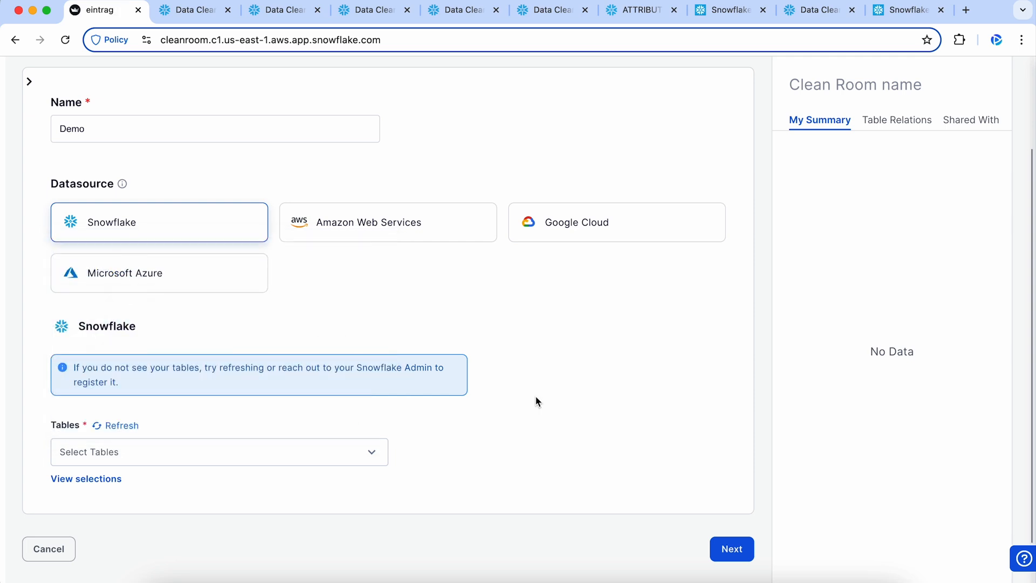
# - Examine the masked preview of the selected table and the clean room's configuration summary
pyautogui.scroll(-3, 621, 405)
pyautogui.scroll(-5, 621, 404)
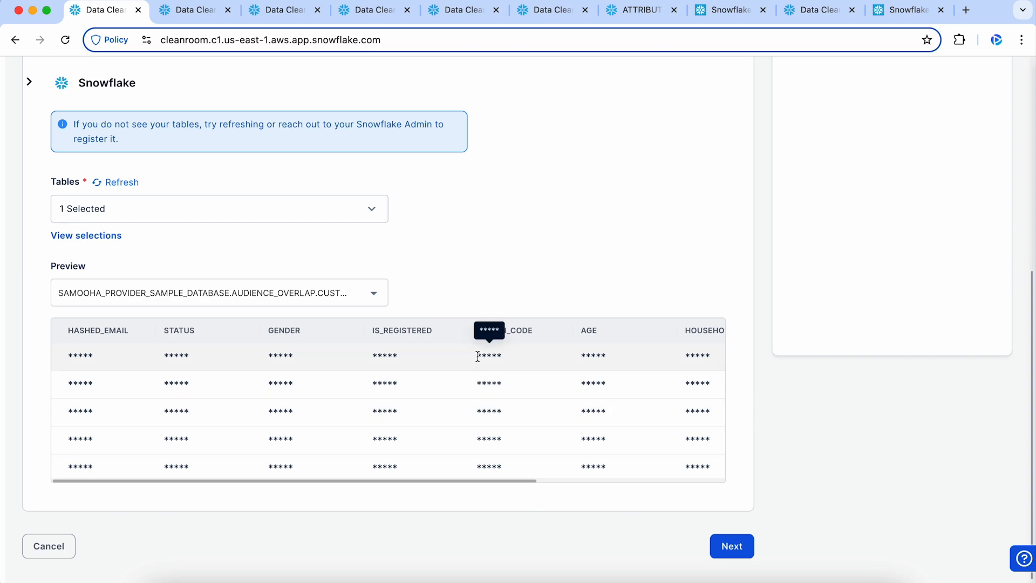
pyautogui.moveTo(477, 357); pyautogui.dragTo(502, 355)
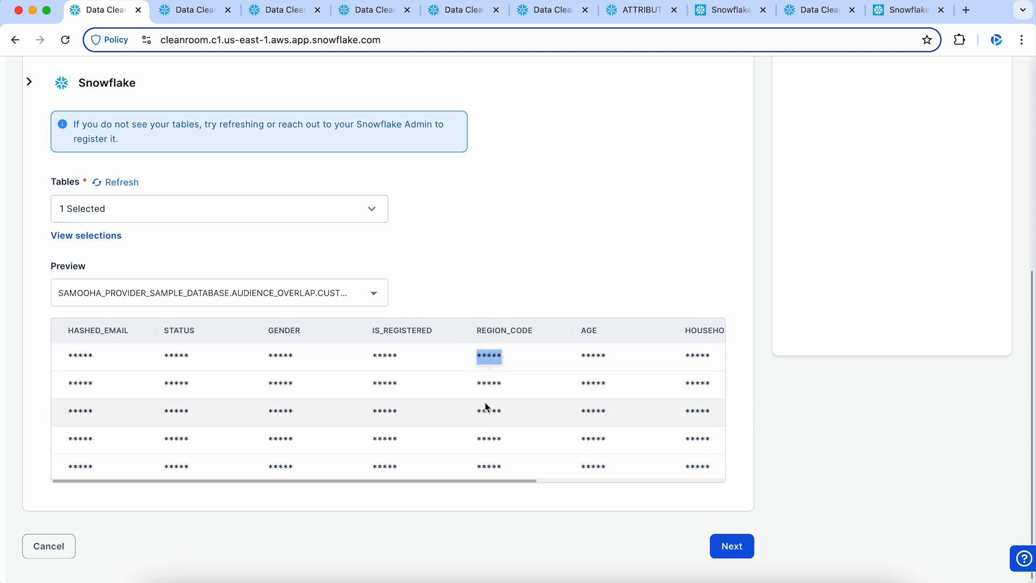
pyautogui.click(474, 517)
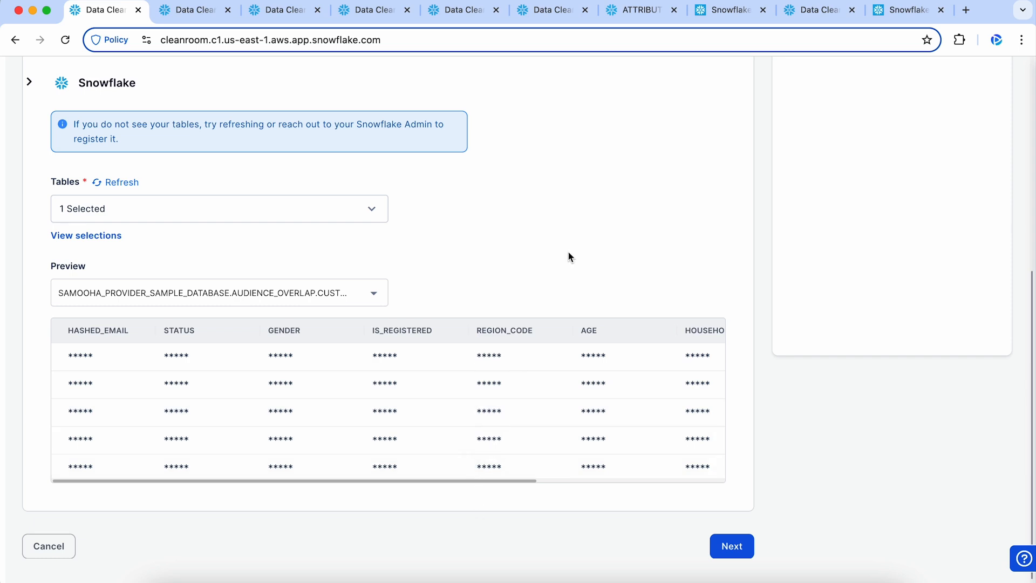
pyautogui.scroll(5, 569, 257)
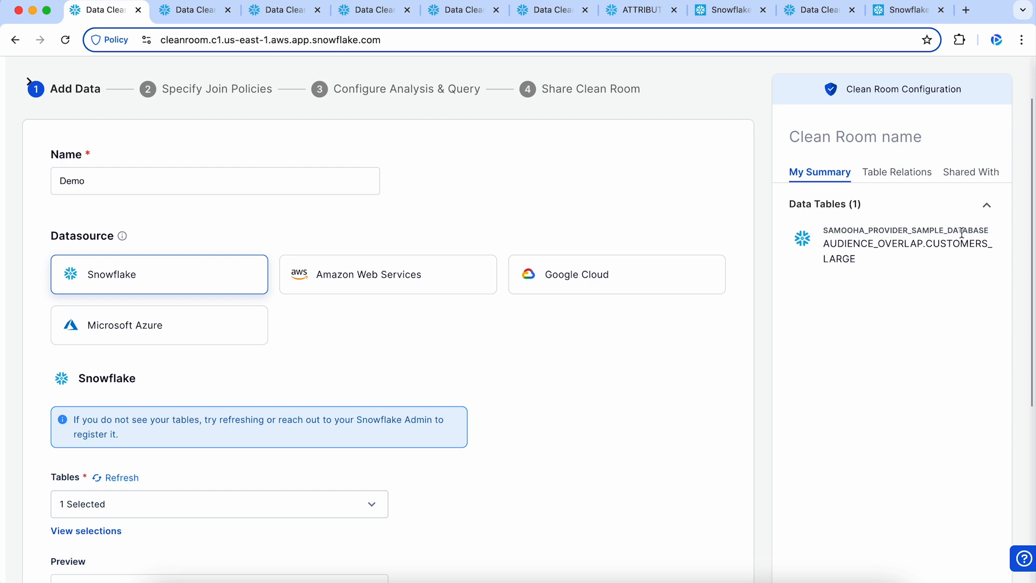
pyautogui.hscroll(3, 940, 178)
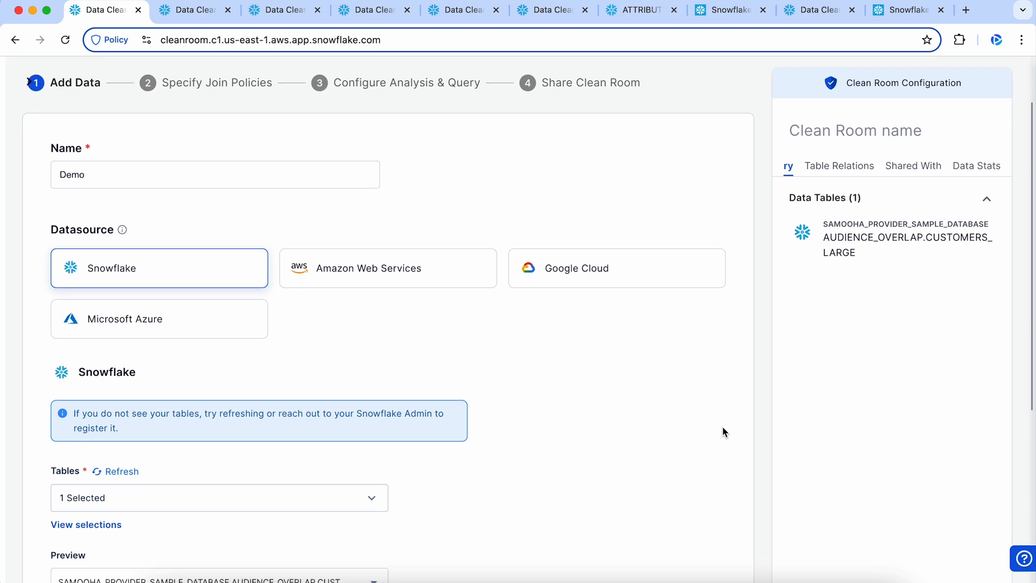
pyautogui.scroll(-5, 724, 429)
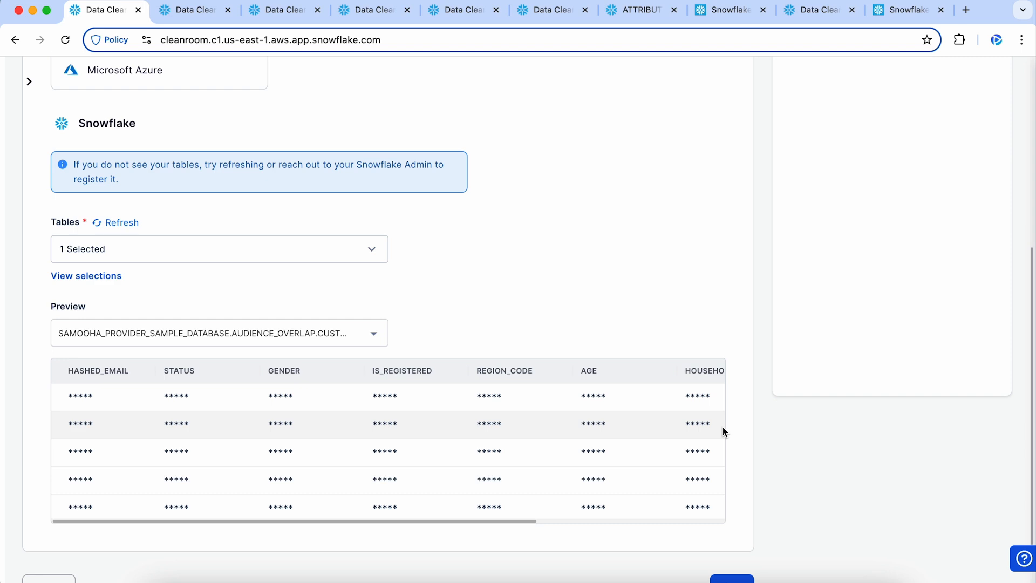
# - Check the preview's table choices and the list of available Snowflake tables, leaving the saved table selection as it is
pyautogui.scroll(-2, 724, 426)
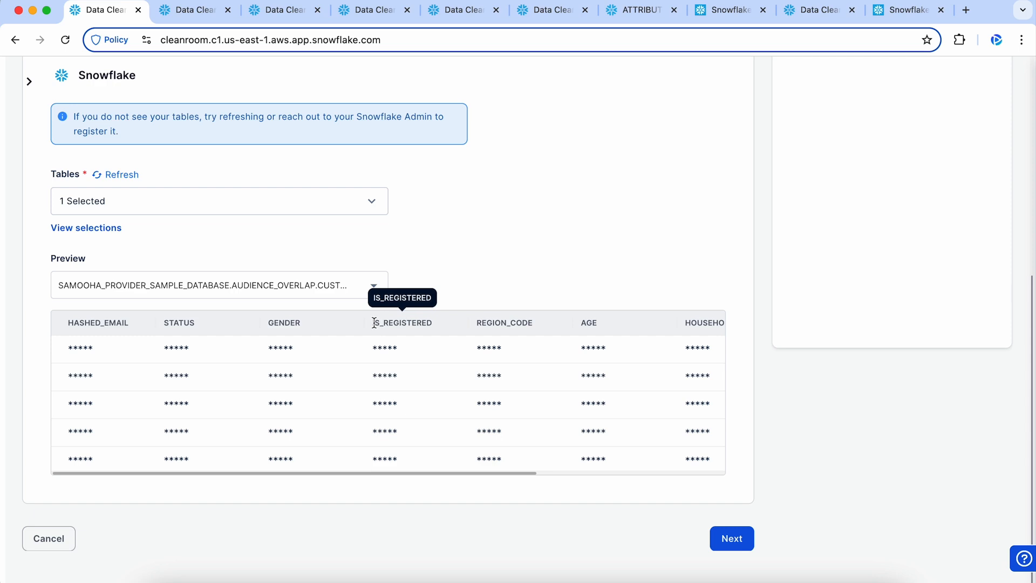
pyautogui.click(381, 286)
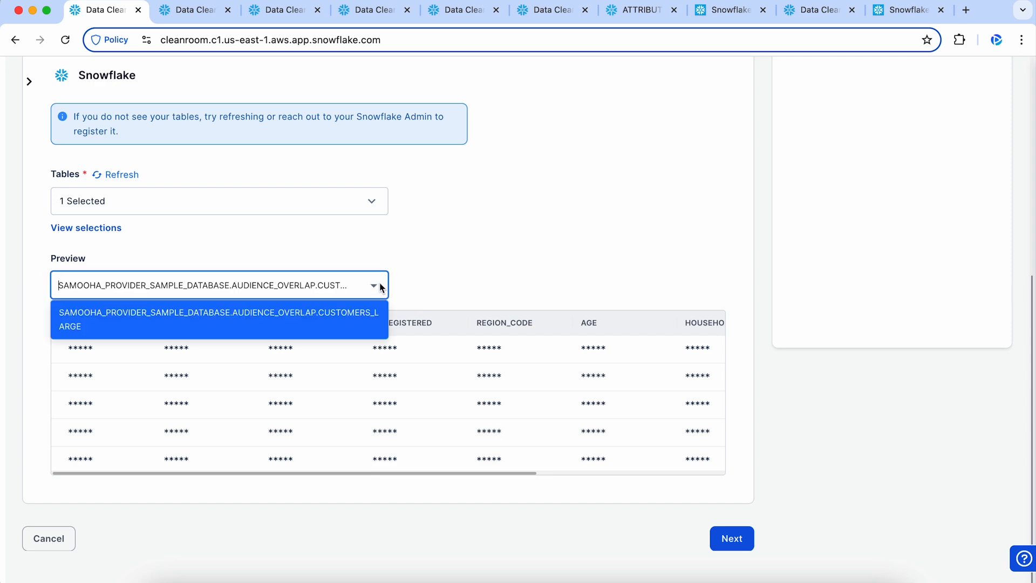
pyautogui.click(371, 212)
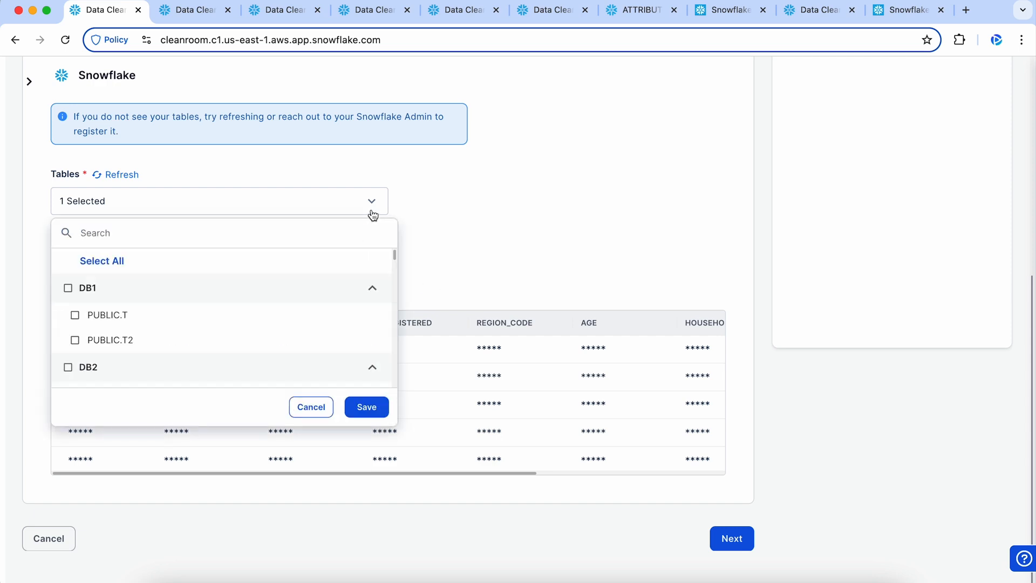
pyautogui.click(302, 409)
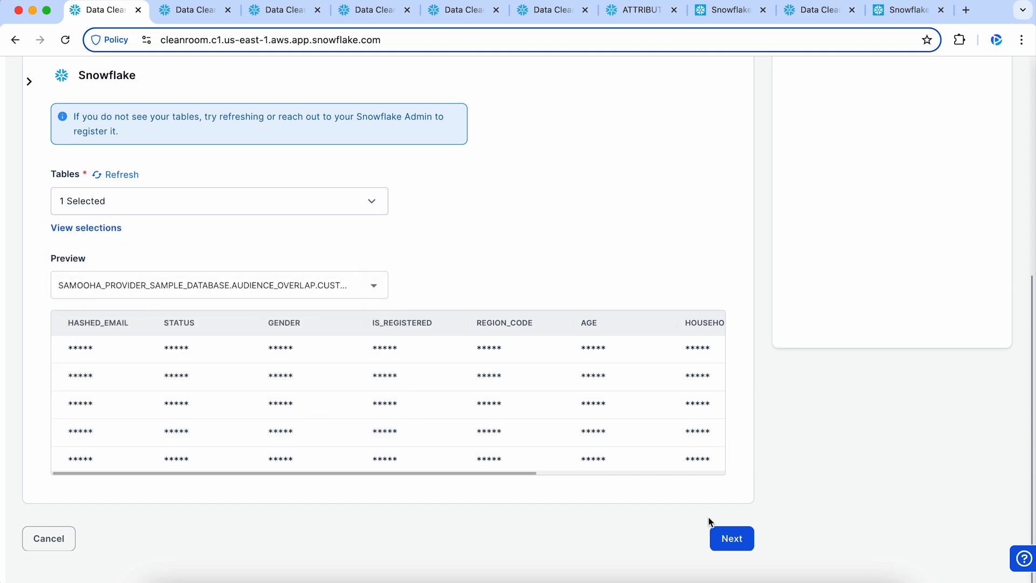
# - Enter Demo as the clean room name and proceed to specifying the join policies
pyautogui.click(724, 543)
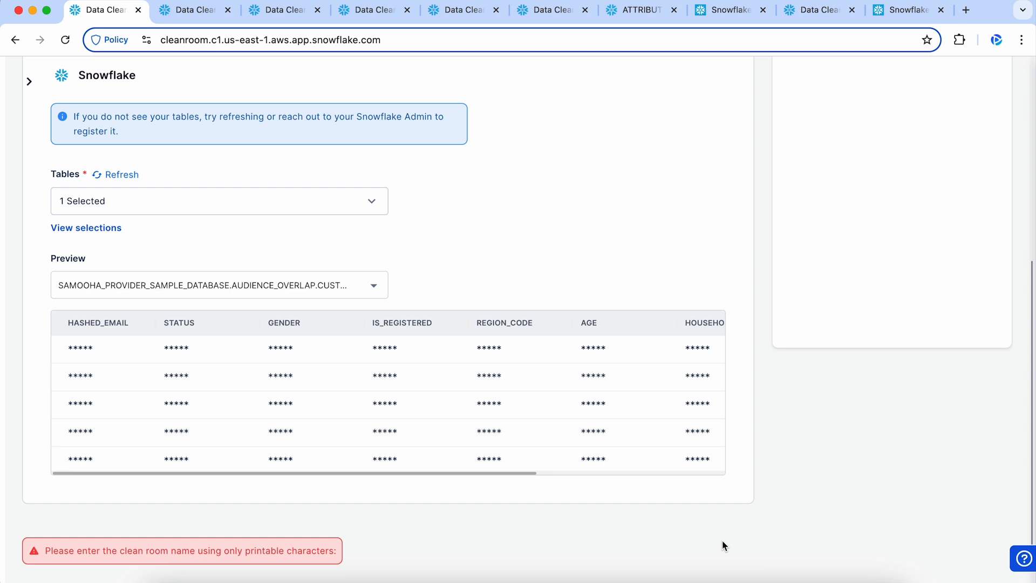
pyautogui.scroll(10, 664, 460)
pyautogui.click(268, 257)
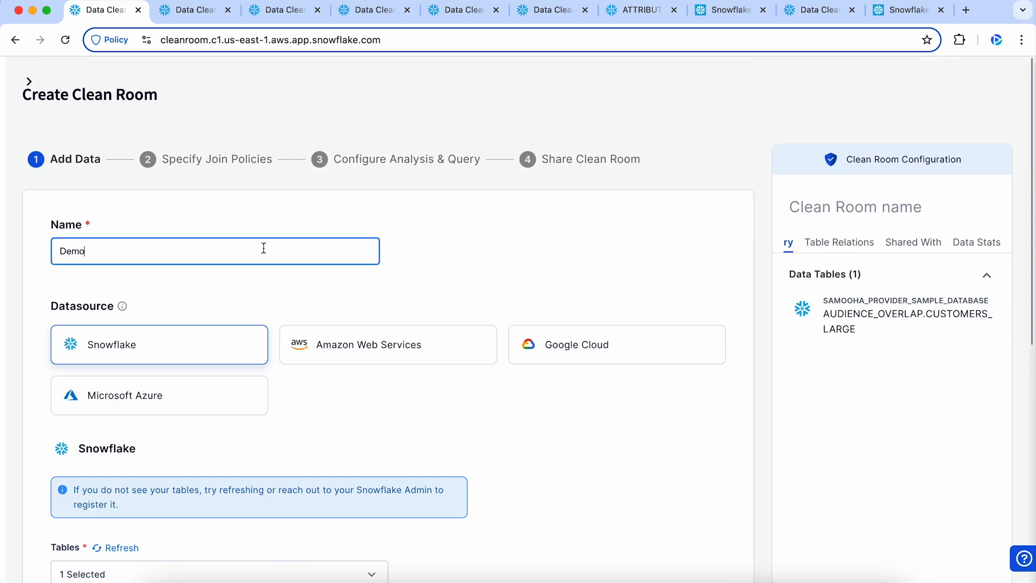
pyautogui.scroll(-8, 599, 366)
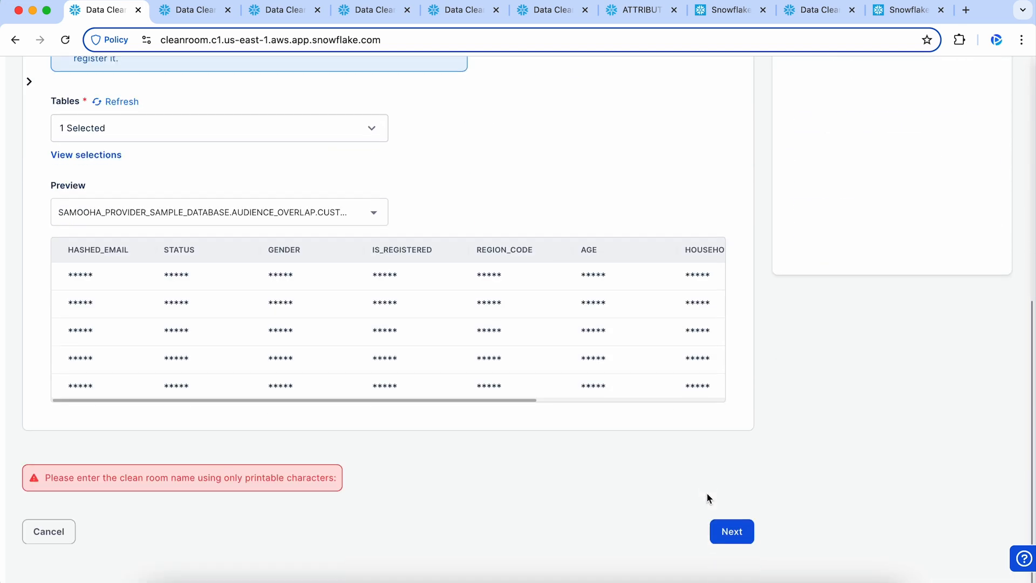
pyautogui.click(724, 526)
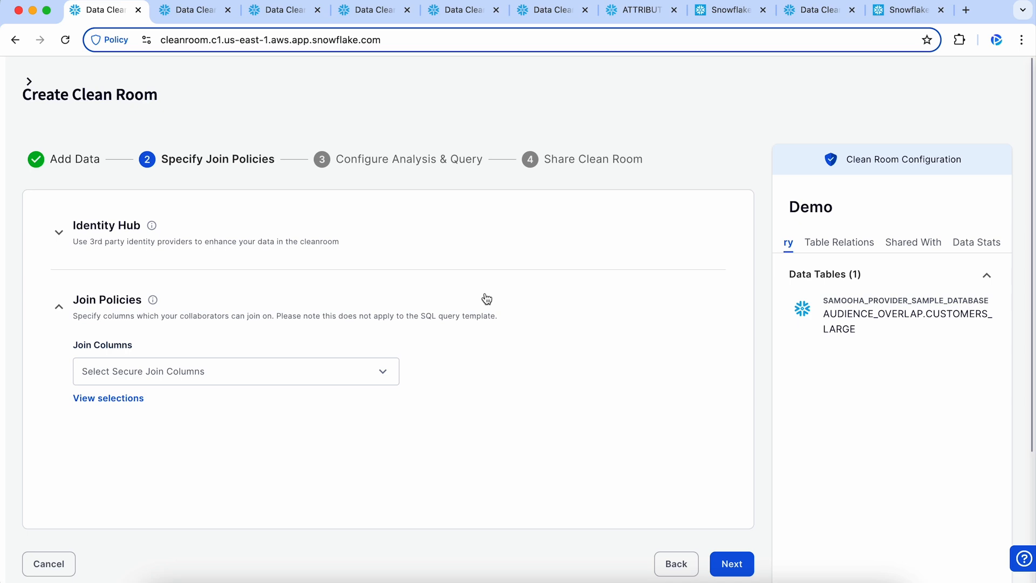
pyautogui.click(359, 380)
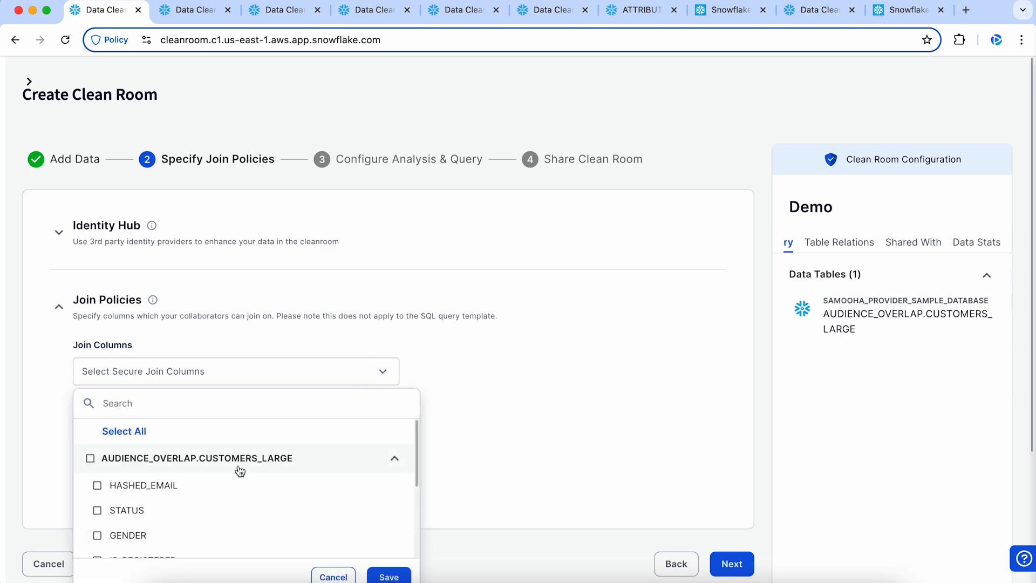
pyautogui.click(225, 485)
pyautogui.scroll(-3, 540, 455)
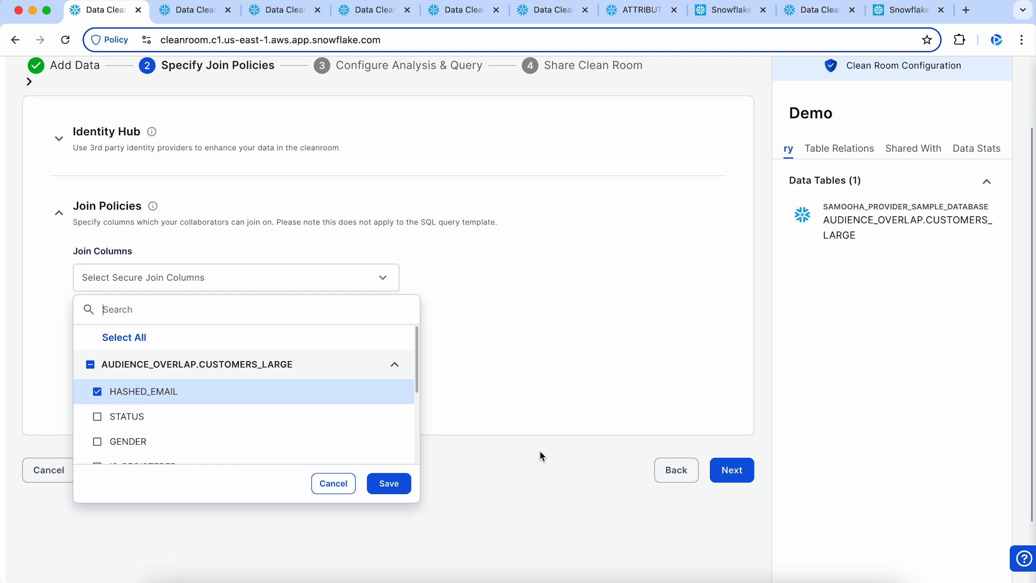
pyautogui.click(343, 483)
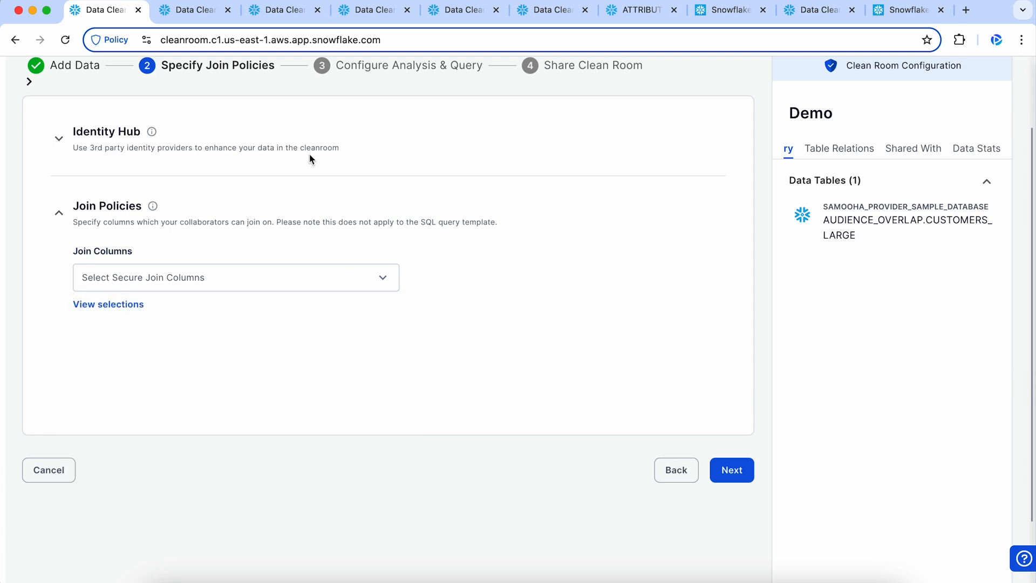
# - View the Identity Hub's third-party providers, save HASHED_EMAIL as the join column, and continue to the analysis configuration
pyautogui.click(288, 157)
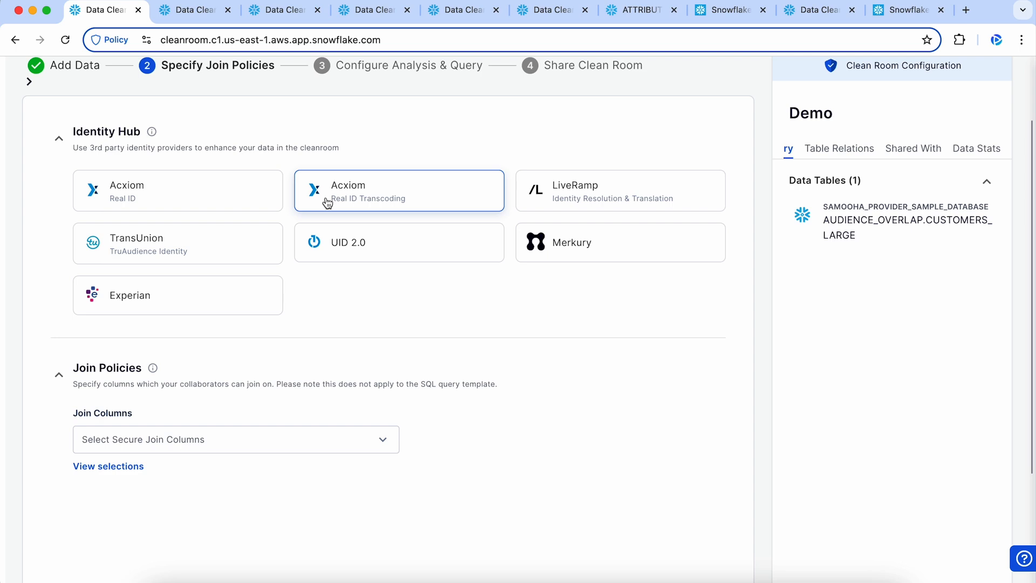
pyautogui.click(60, 145)
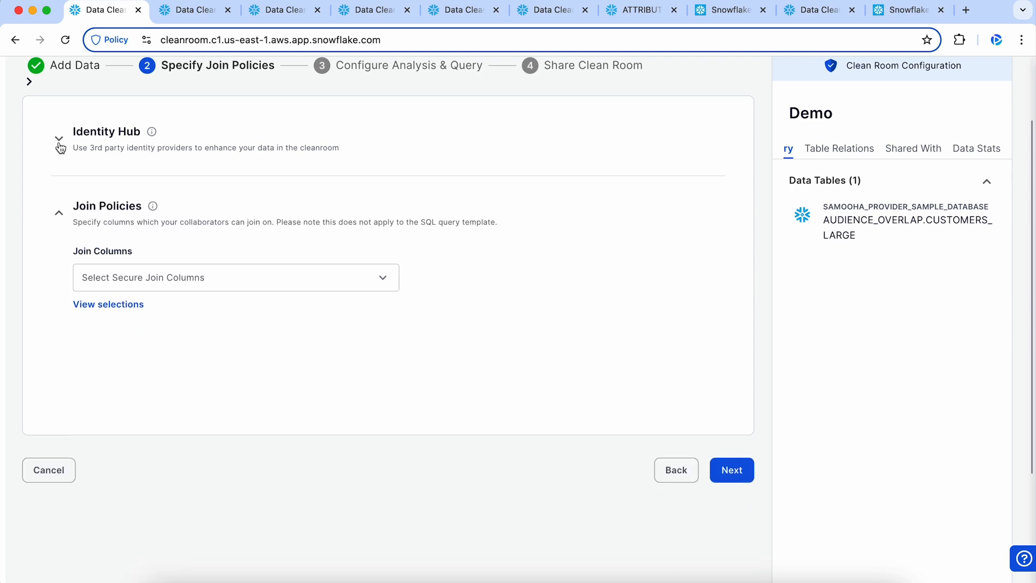
pyautogui.click(142, 279)
pyautogui.click(144, 397)
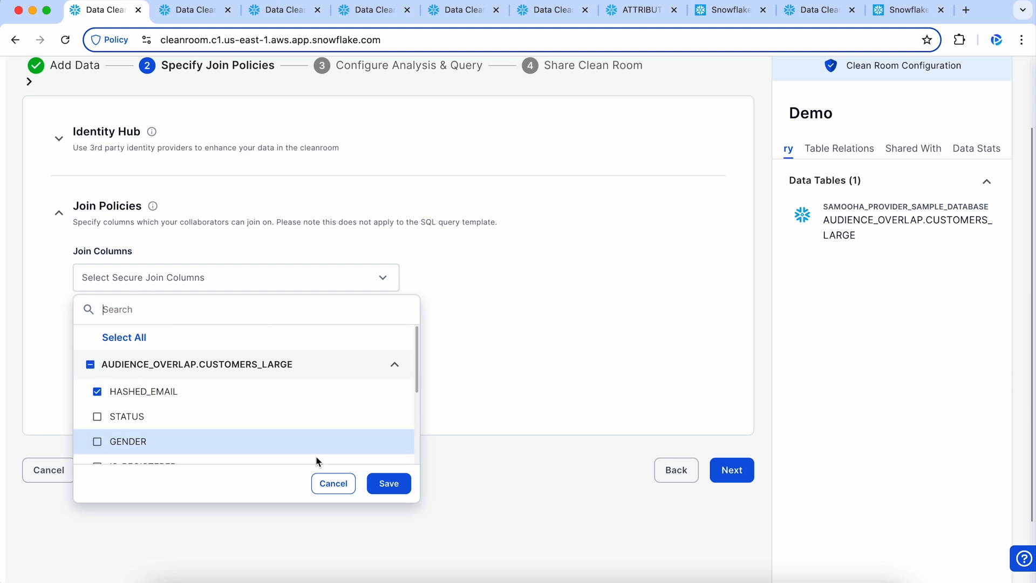
pyautogui.click(385, 495)
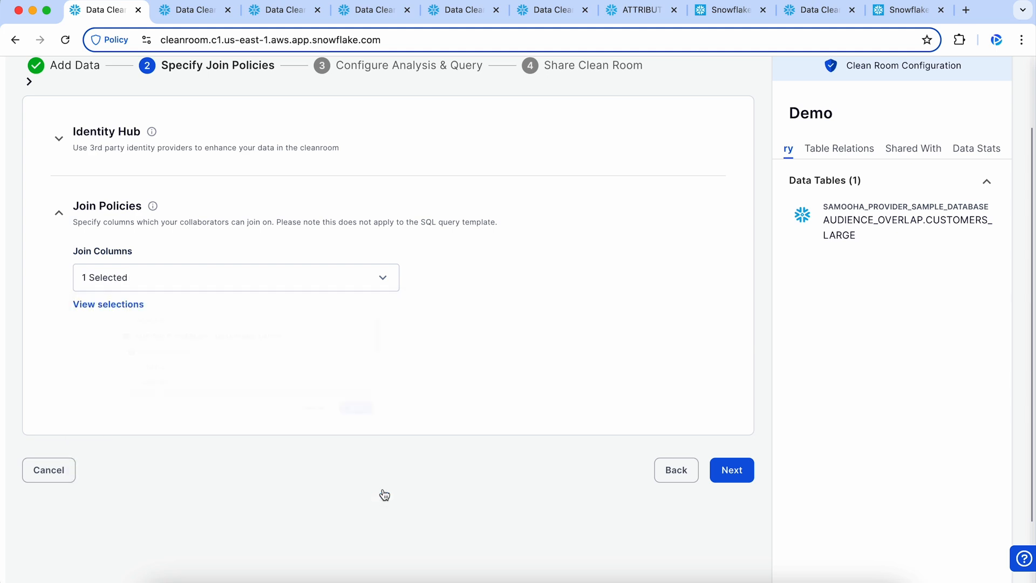
pyautogui.click(732, 470)
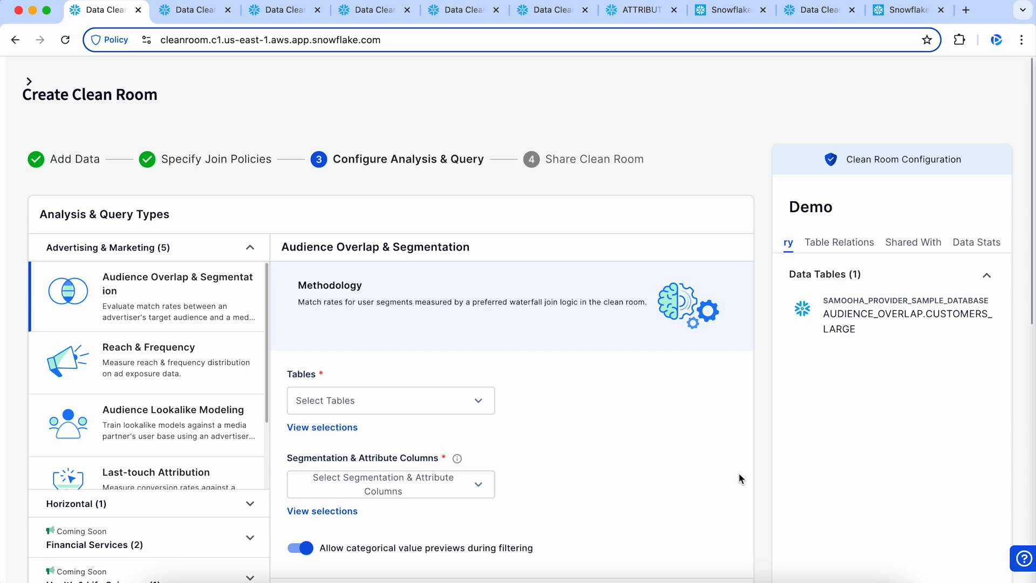
# - Examine the Advertising & Marketing analysis templates and the other analysis and query categories on offer
pyautogui.scroll(-2, 707, 180)
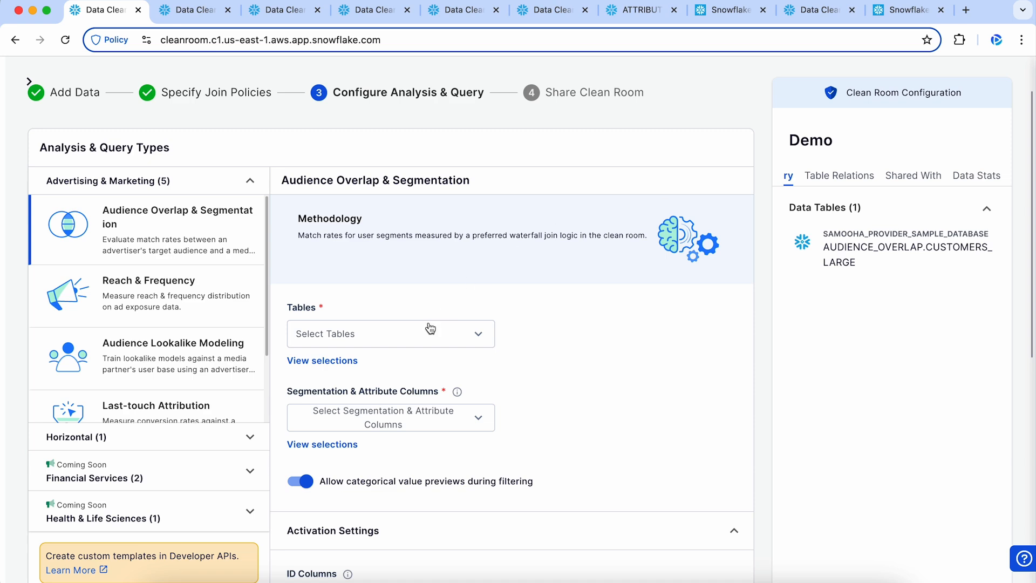
pyautogui.scroll(-3, 204, 275)
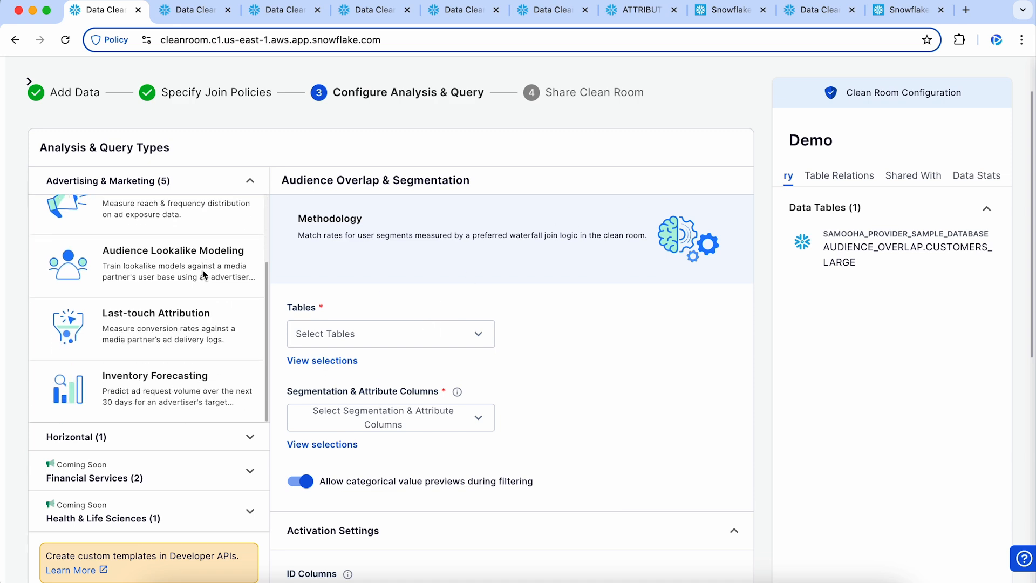
pyautogui.click(250, 185)
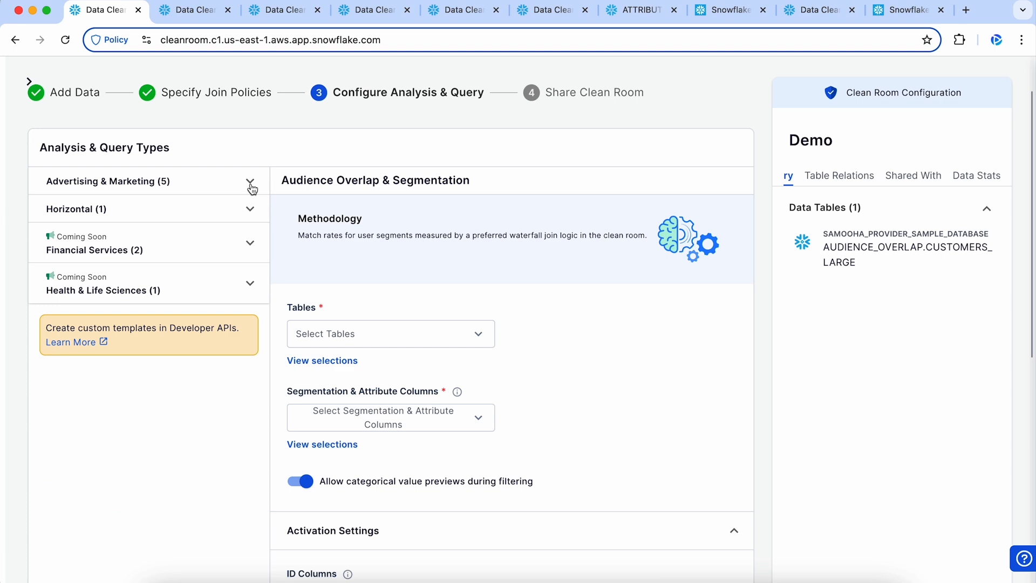
pyautogui.click(250, 185)
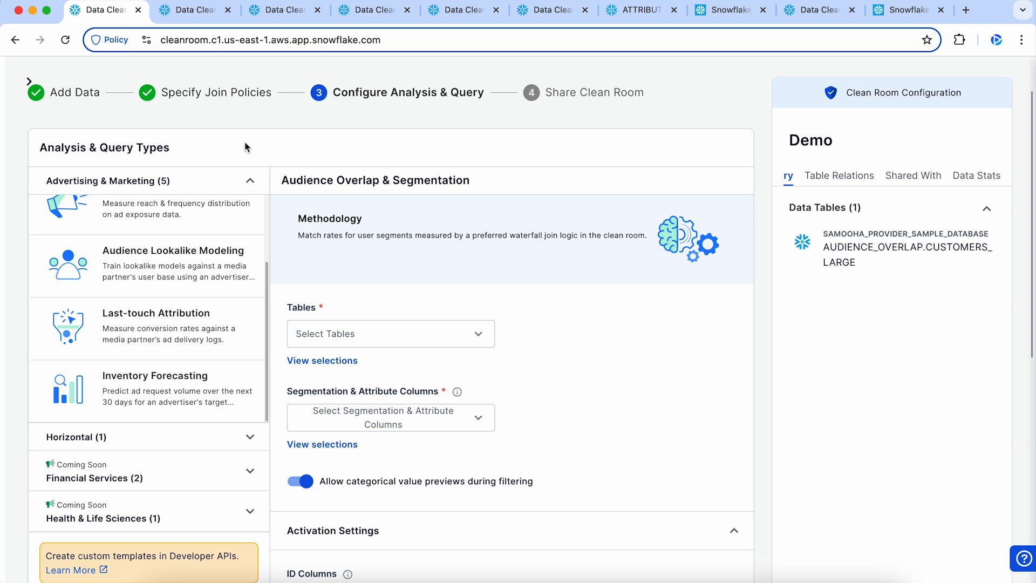
pyautogui.scroll(3, 240, 278)
pyautogui.scroll(1, 235, 273)
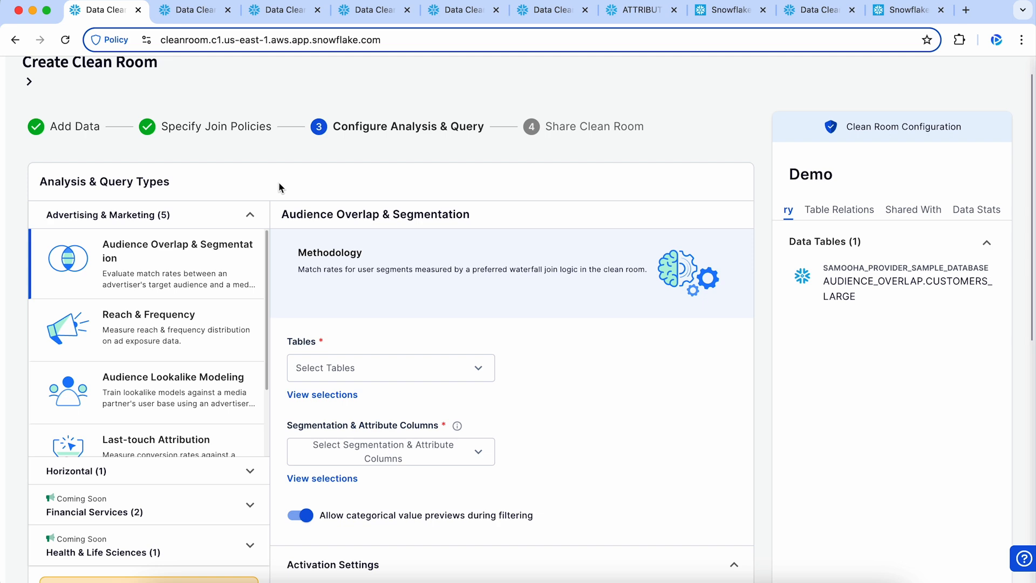
pyautogui.scroll(-4, 219, 270)
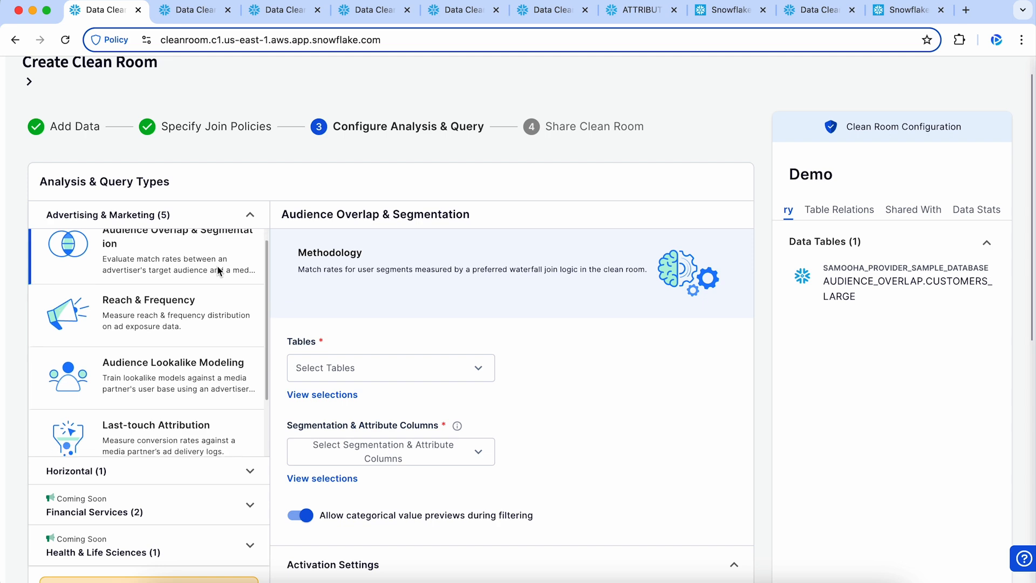
pyautogui.scroll(3, 218, 271)
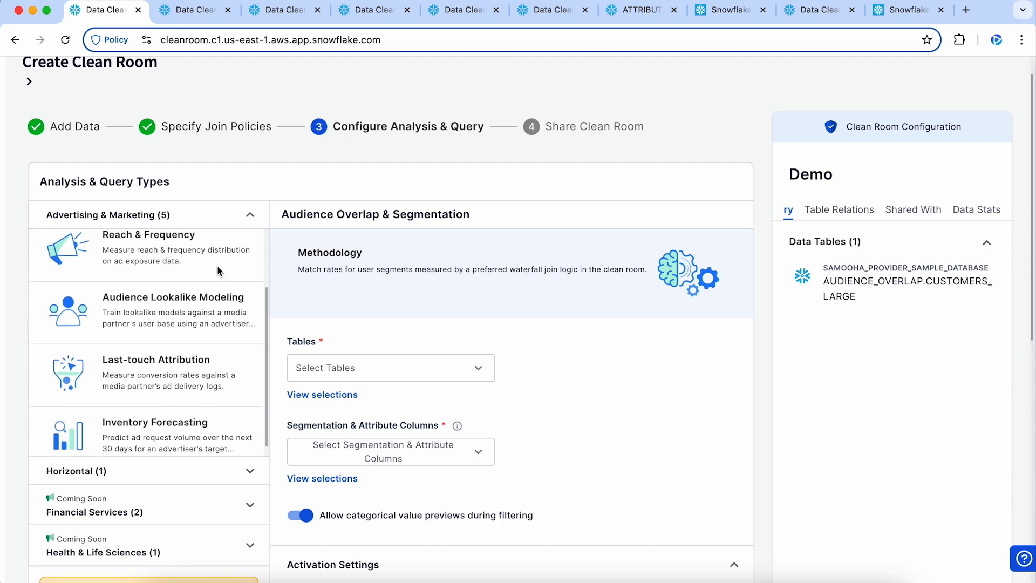
pyautogui.scroll(-1, 254, 181)
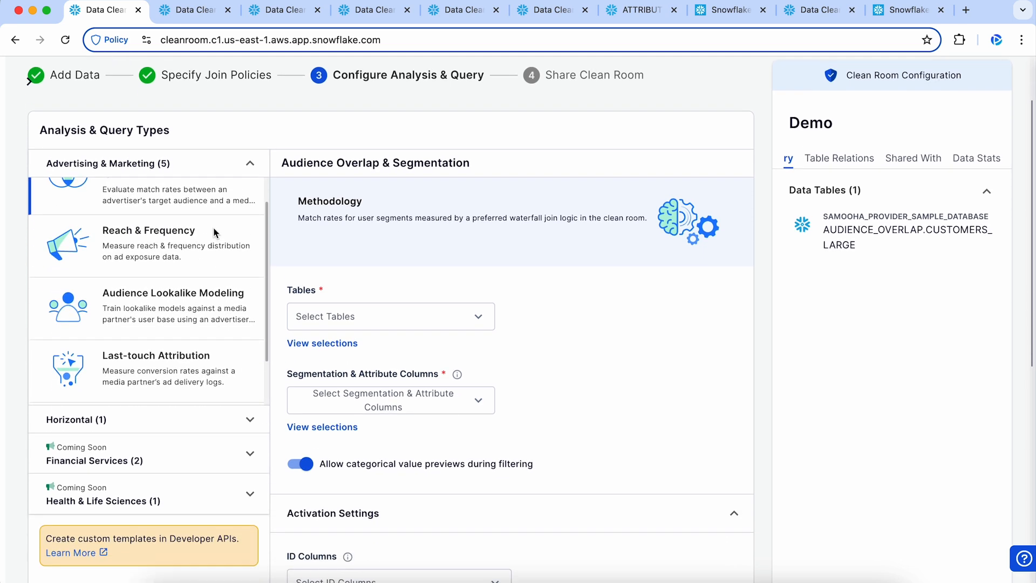
pyautogui.scroll(2, 216, 234)
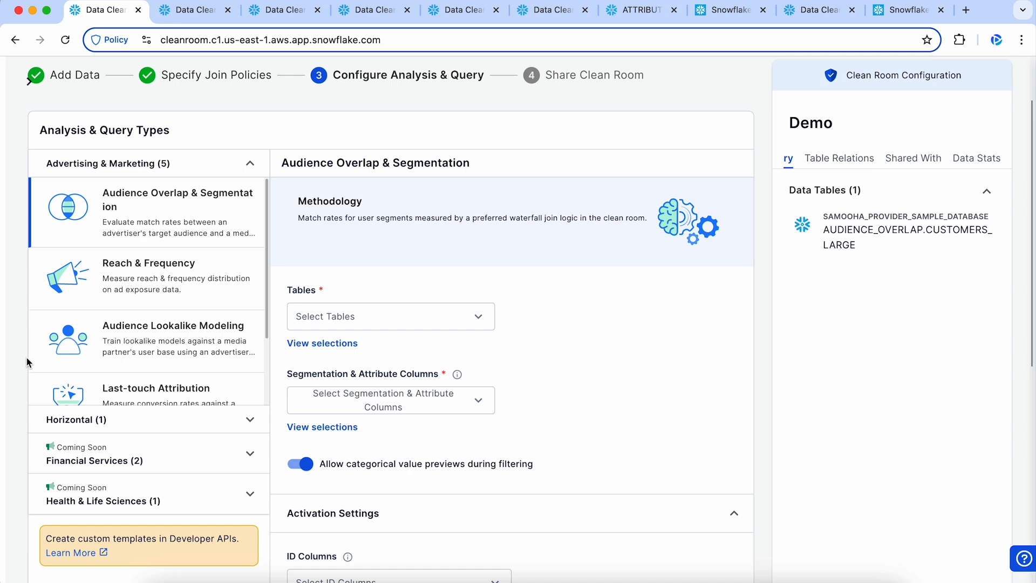
pyautogui.scroll(-2, 209, 324)
pyautogui.scroll(-2, 209, 325)
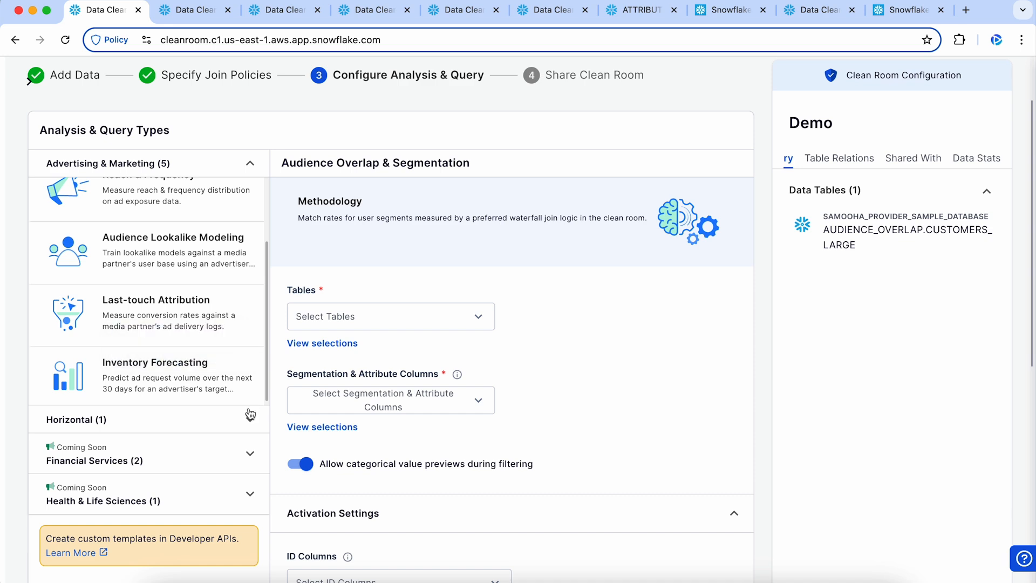
pyautogui.scroll(4, 222, 378)
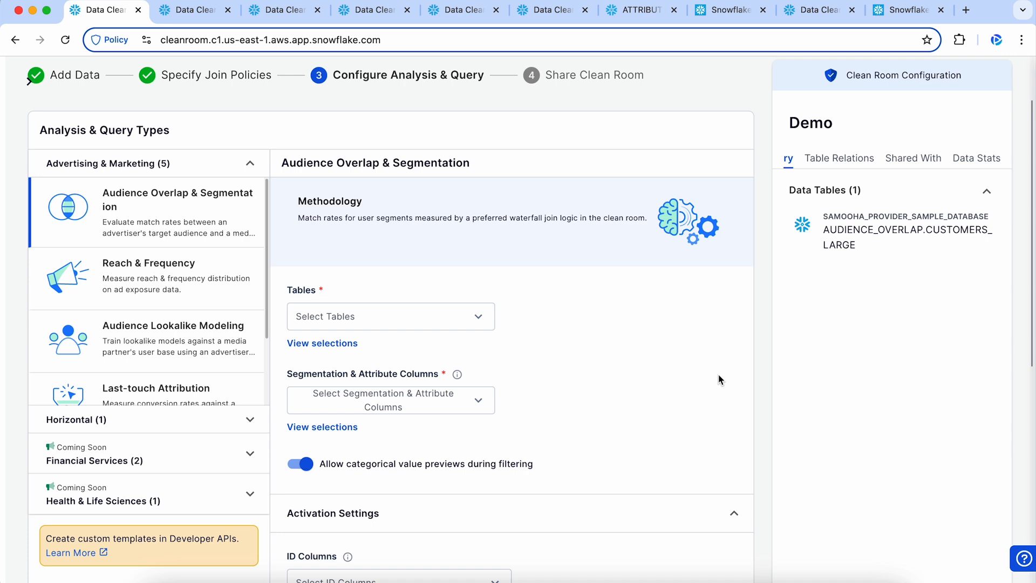
# - Select AUDIENCE_OVERLAP.CUSTOMERS_LARGE as the table for the Audience Overlap & Segmentation analysis and save the selection
pyautogui.scroll(-1, 718, 378)
pyautogui.click(478, 293)
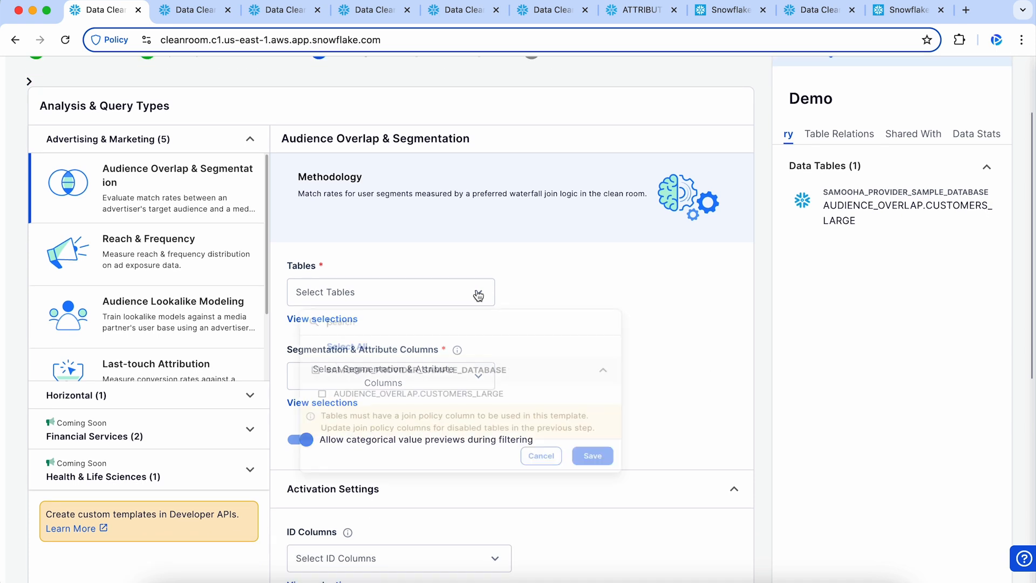
pyautogui.click(311, 405)
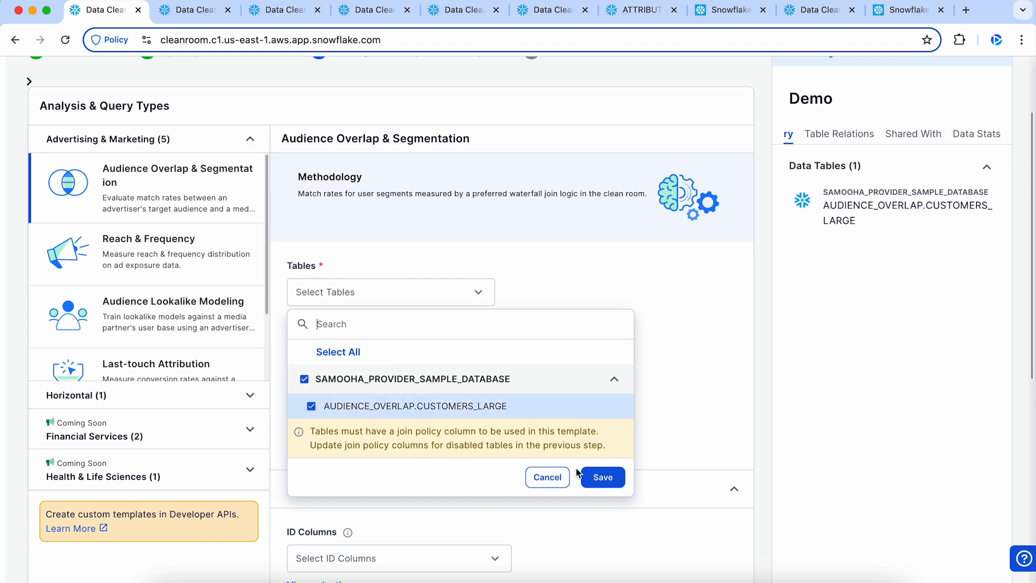
pyautogui.click(591, 480)
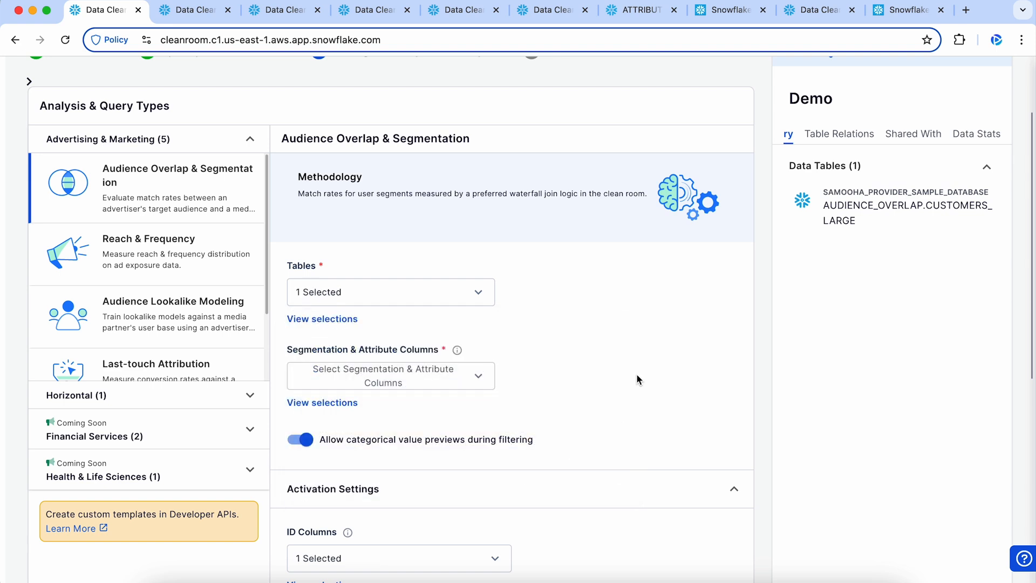
# - Select all listed columns of AUDIENCE_OVERLAP.CUSTOMERS_LARGE as segmentation and attribute columns, save them, and view the activation settings
pyautogui.scroll(-3, 637, 375)
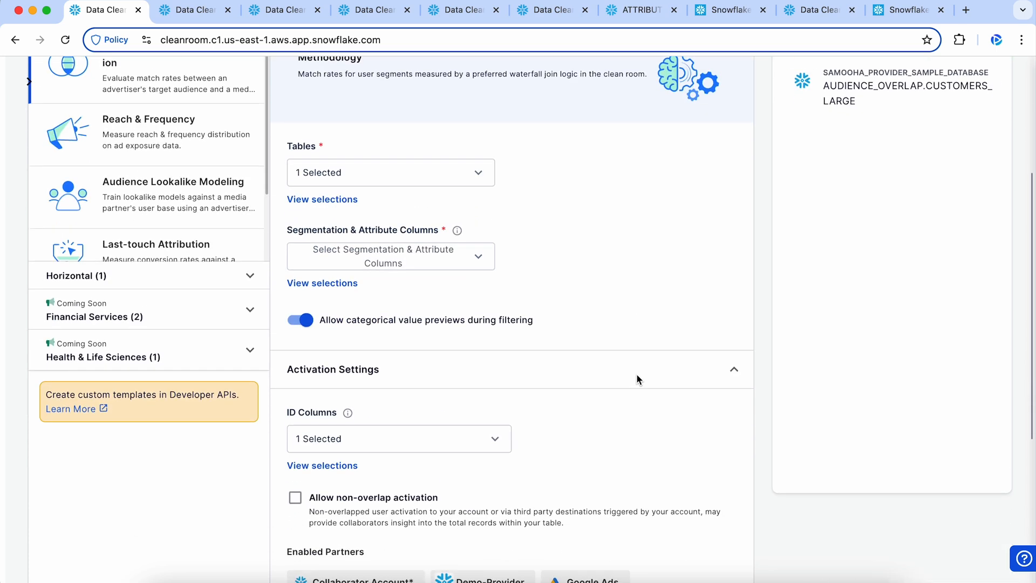
pyautogui.click(418, 264)
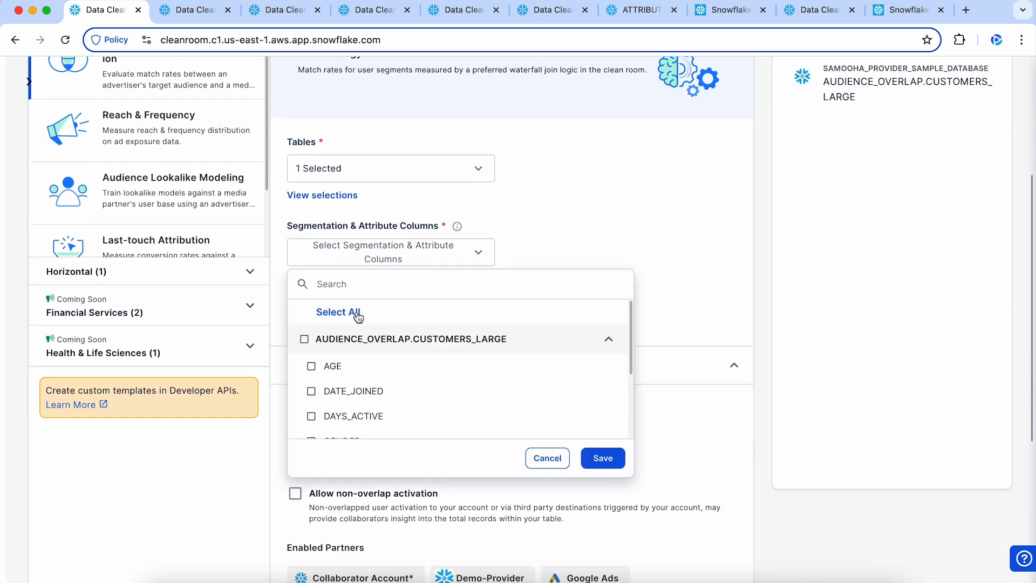
pyautogui.click(306, 340)
pyautogui.scroll(-5, 390, 386)
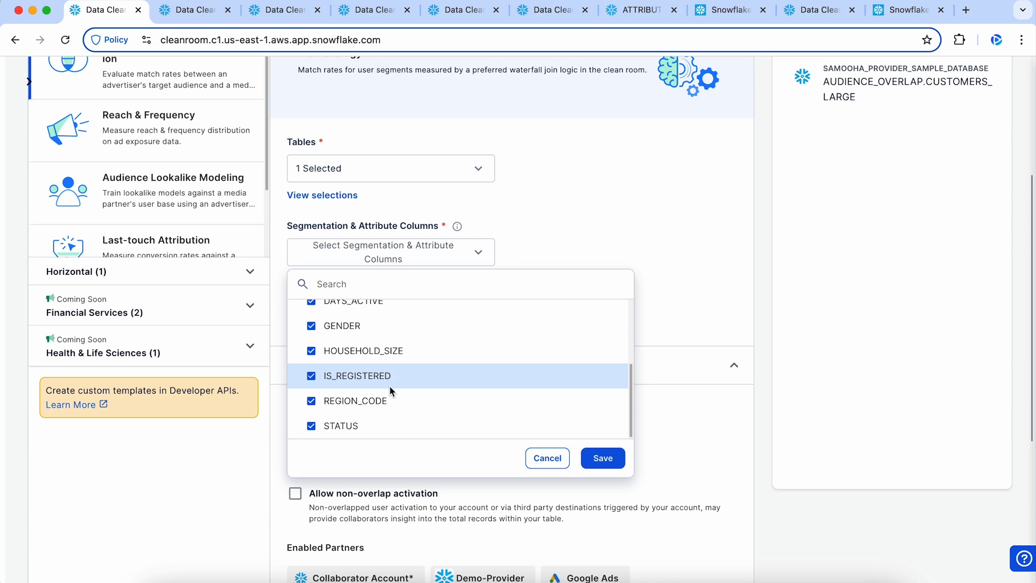
pyautogui.click(602, 464)
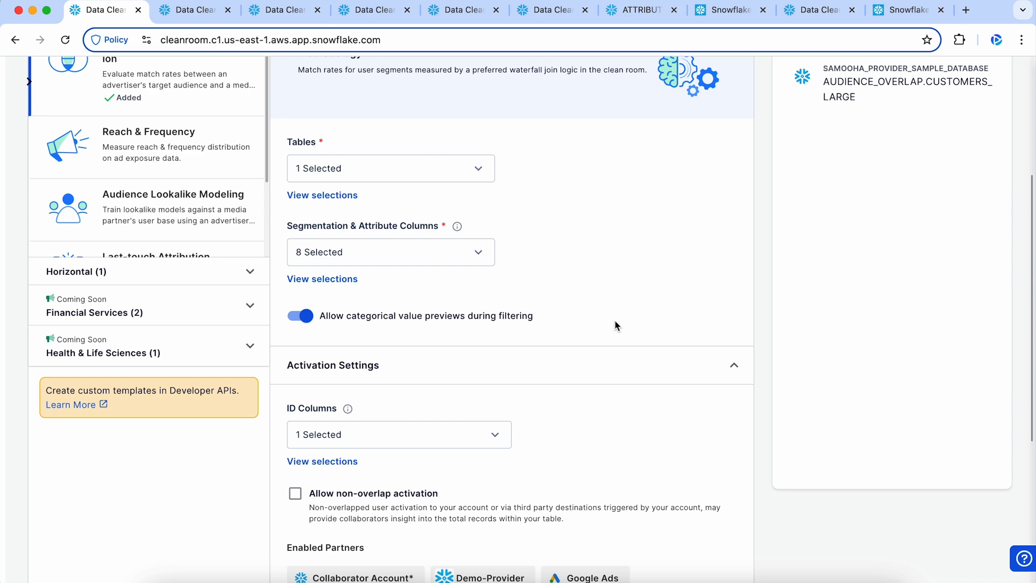
pyautogui.scroll(-3, 616, 325)
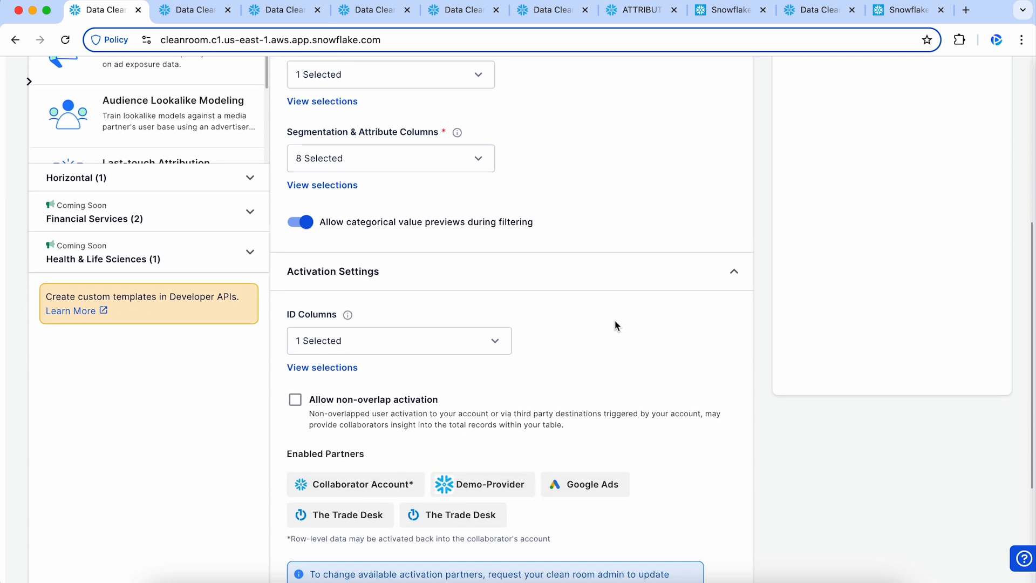
# - Examine the activation settings, including the selectable ID columns, the non-overlap activation option and the enabled partners, keeping the current column selection
pyautogui.scroll(-1, 616, 325)
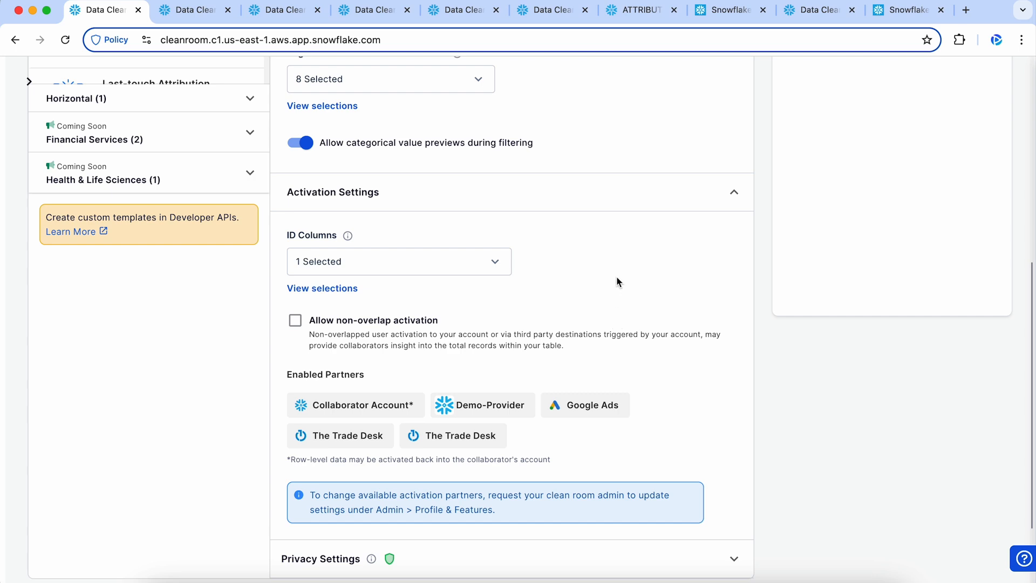
pyautogui.scroll(-1, 618, 282)
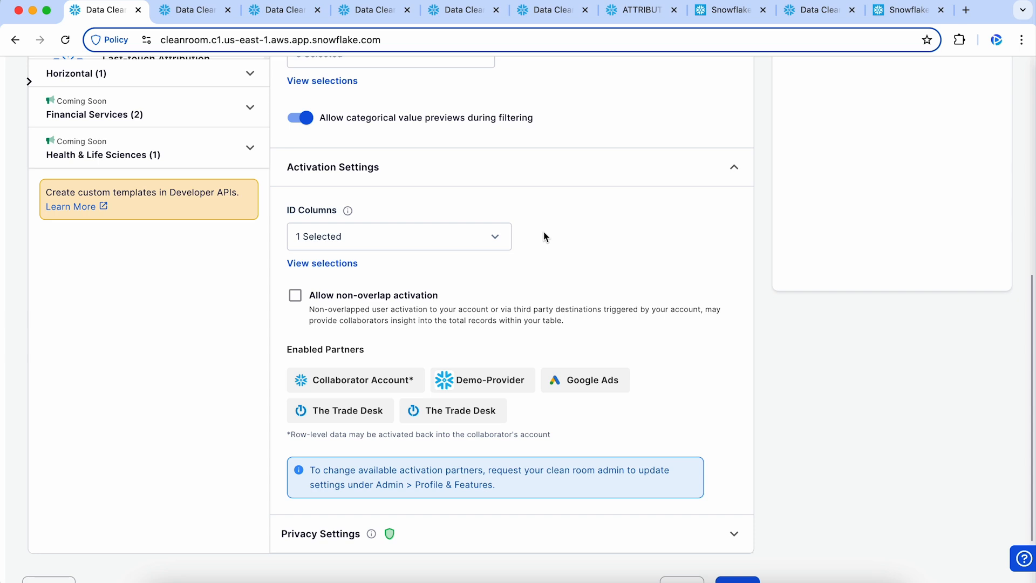
pyautogui.click(495, 237)
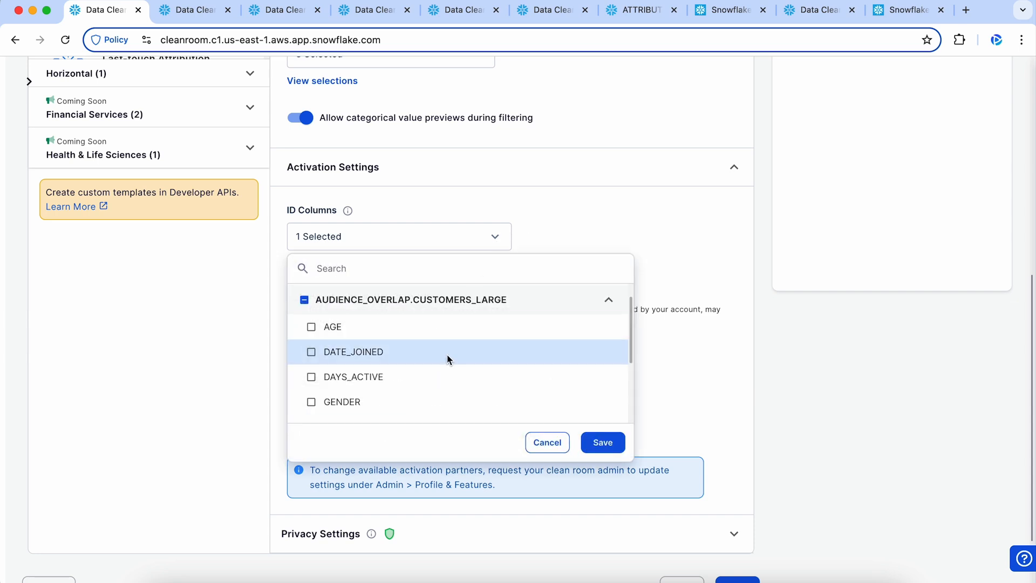
pyautogui.scroll(-2, 447, 359)
pyautogui.scroll(-1, 447, 359)
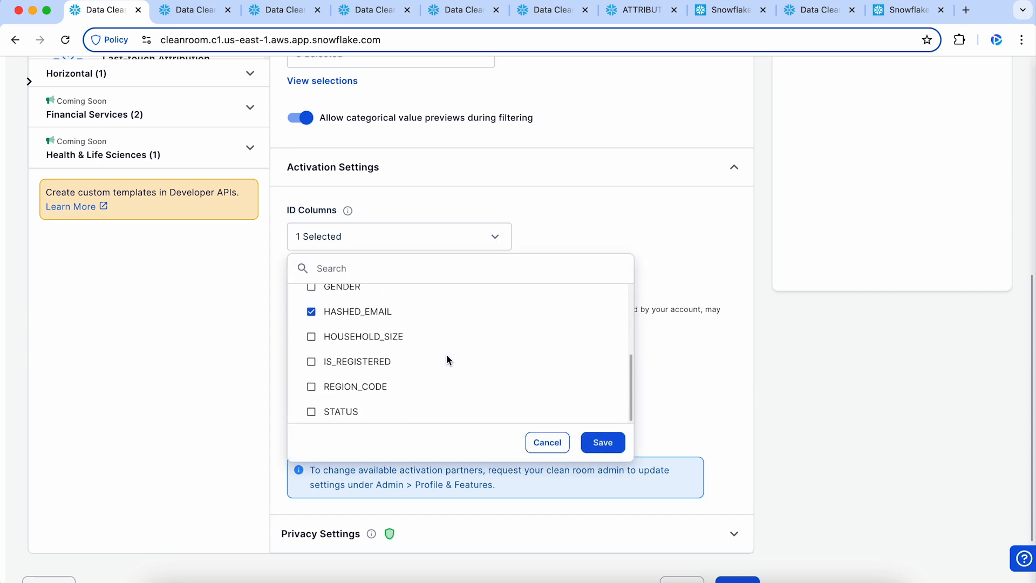
pyautogui.click(546, 442)
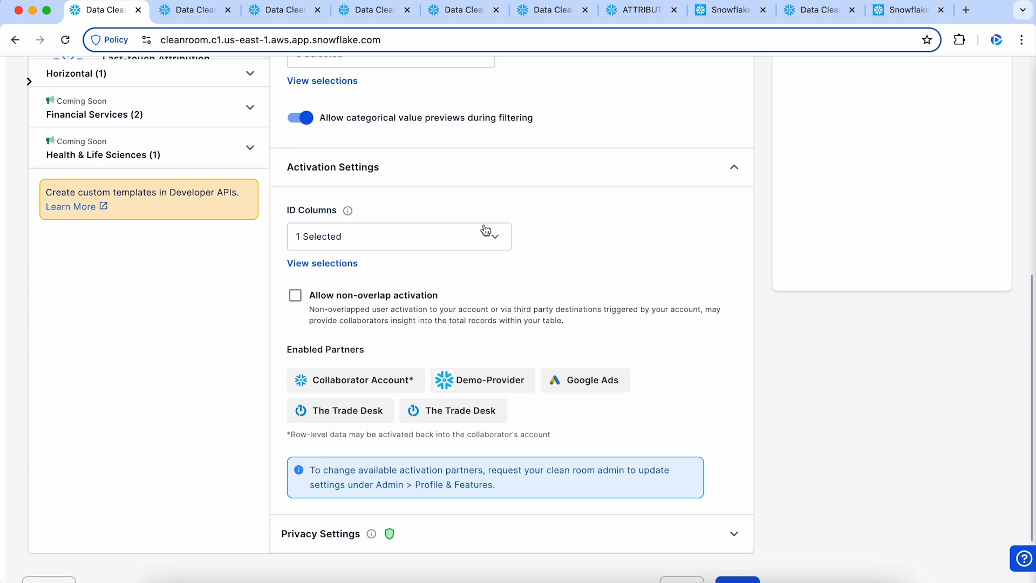
pyautogui.scroll(-1, 386, 295)
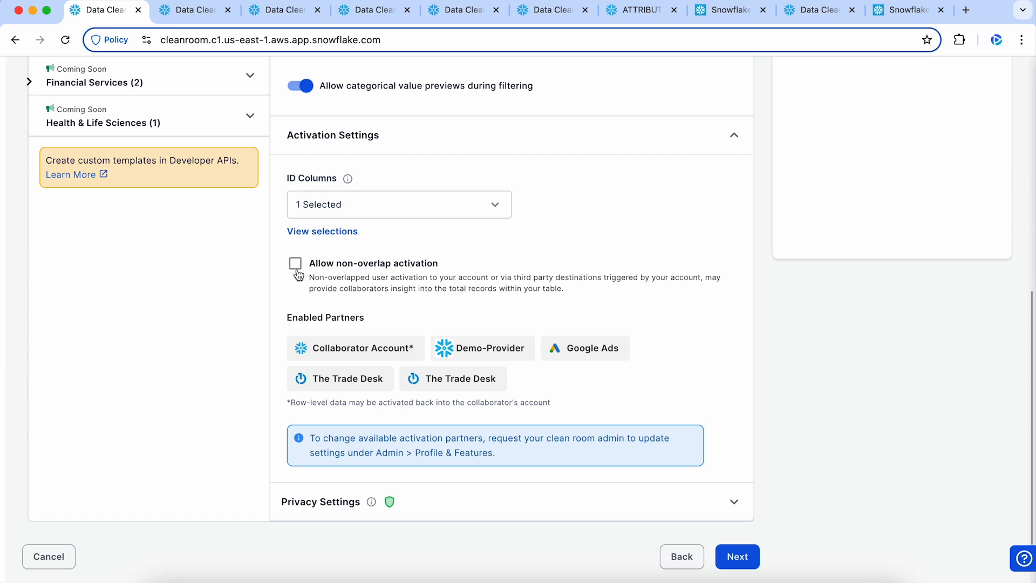
pyautogui.scroll(-2, 698, 208)
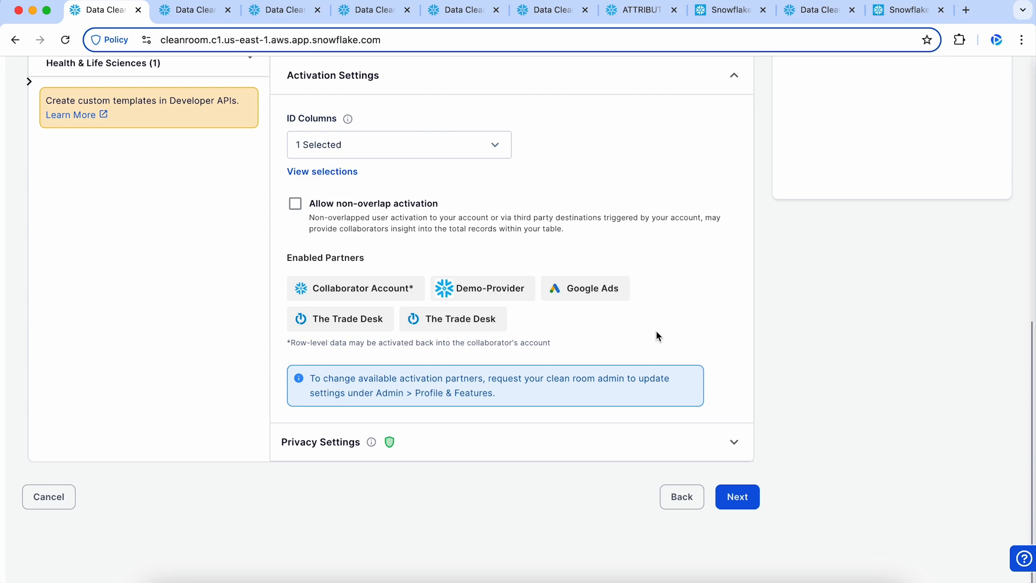
# - Open the analysis's privacy settings, enable Differential Privacy to view its budget sliders, and turn it off again
pyautogui.click(531, 435)
pyautogui.scroll(-2, 682, 369)
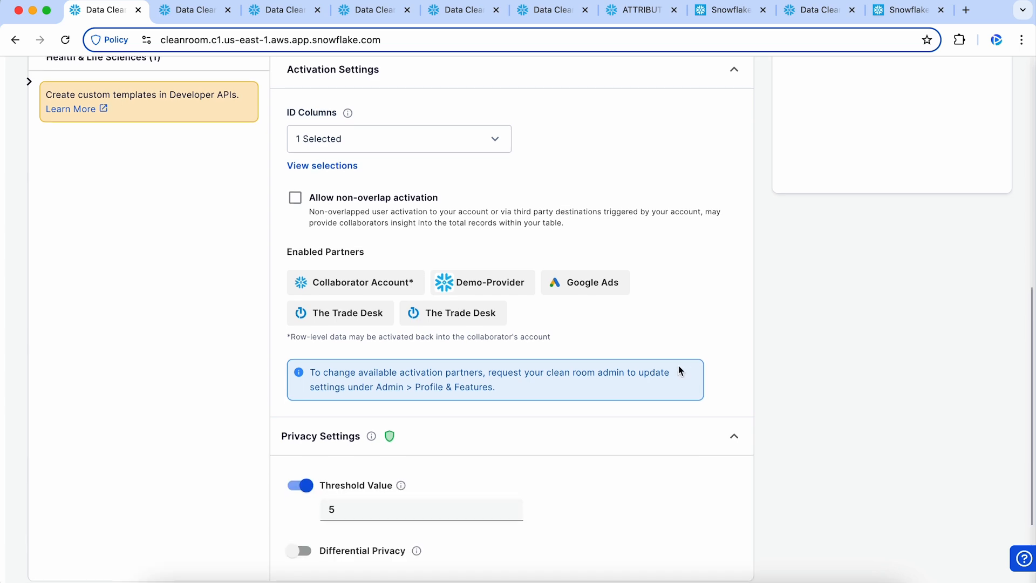
pyautogui.scroll(-1, 735, 323)
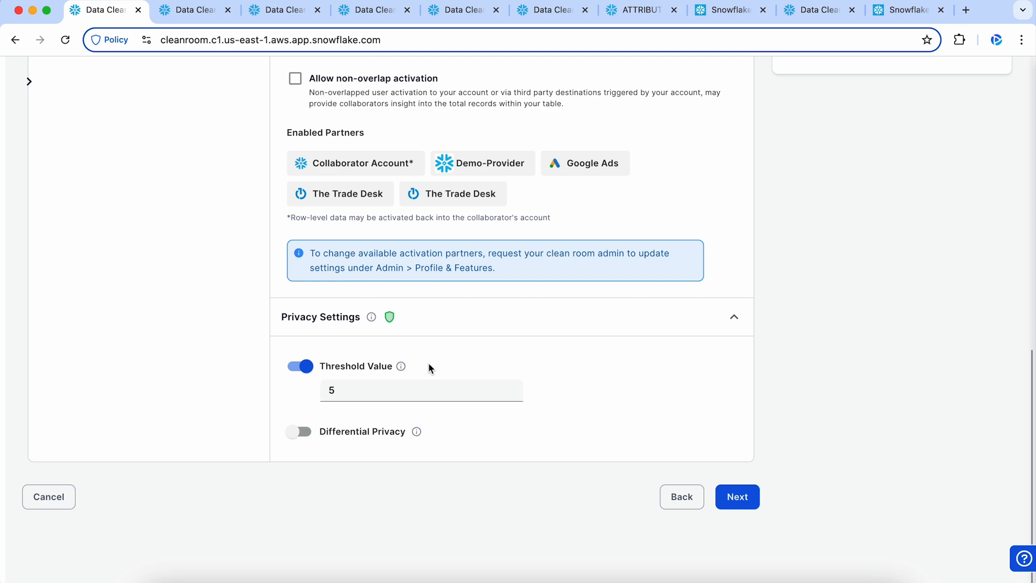
pyautogui.click(300, 432)
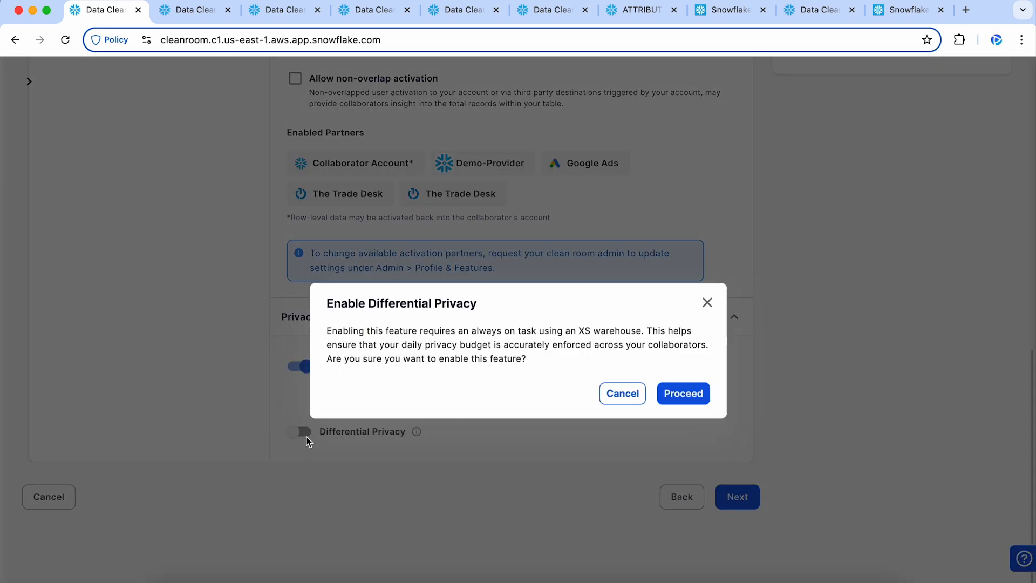
pyautogui.click(689, 375)
pyautogui.scroll(-3, 669, 426)
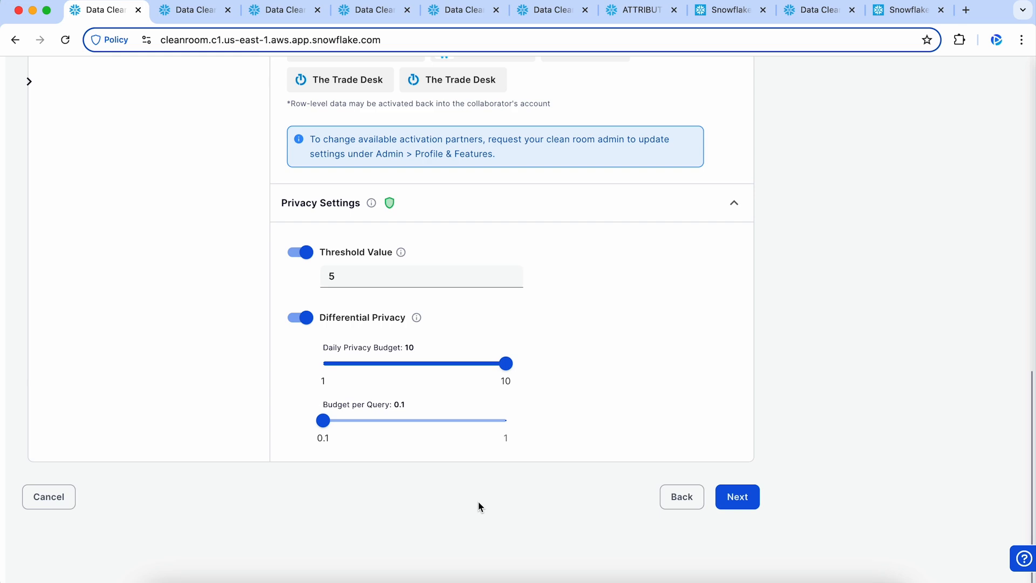
pyautogui.click(306, 318)
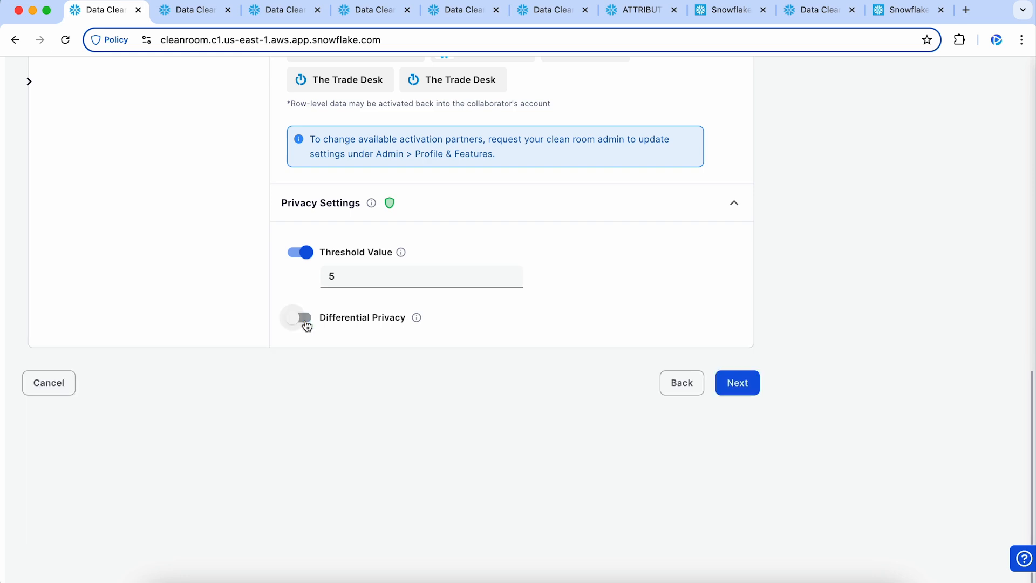
# - Open the Last-touch Attribution template under Advertising & Marketing and examine its required table and column settings
pyautogui.scroll(3, 475, 428)
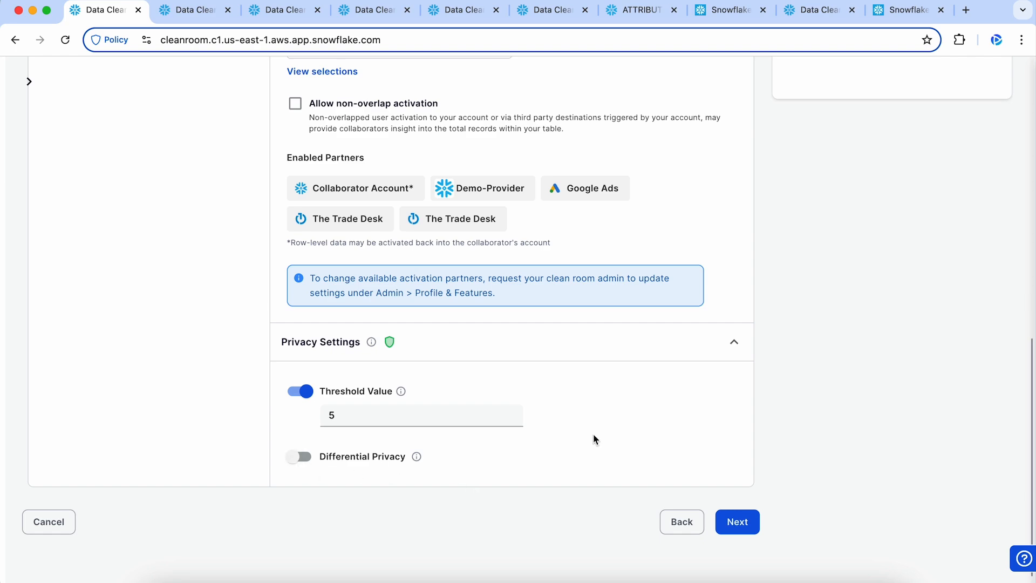
pyautogui.scroll(7, 594, 438)
pyautogui.scroll(4, 594, 439)
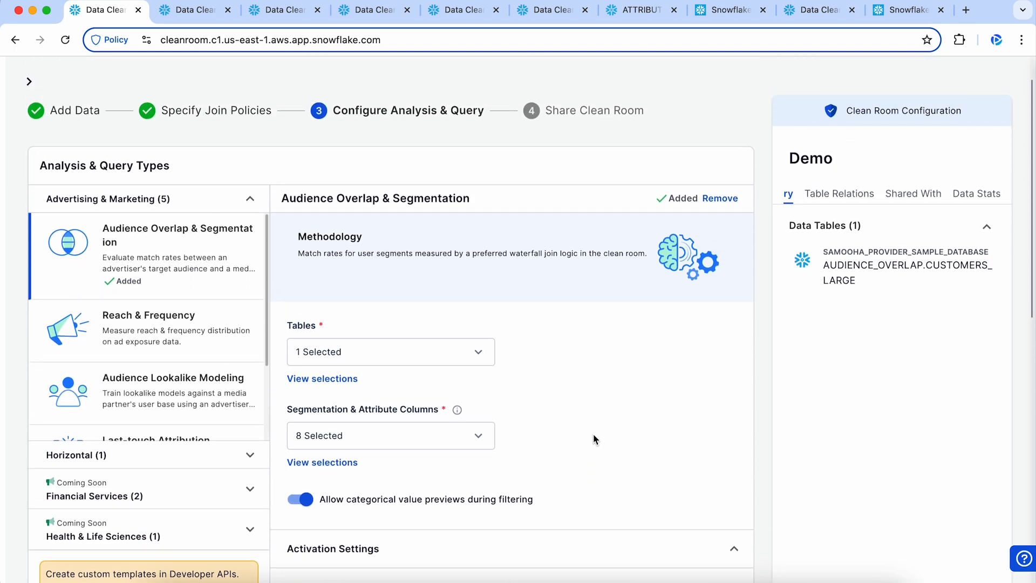
pyautogui.scroll(-1, 594, 439)
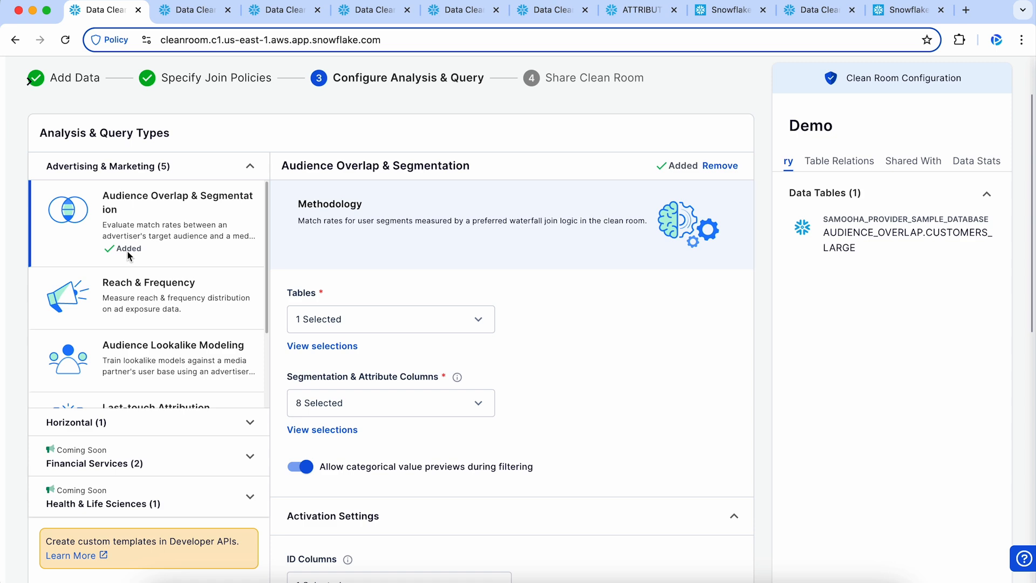
pyautogui.scroll(-3, 199, 259)
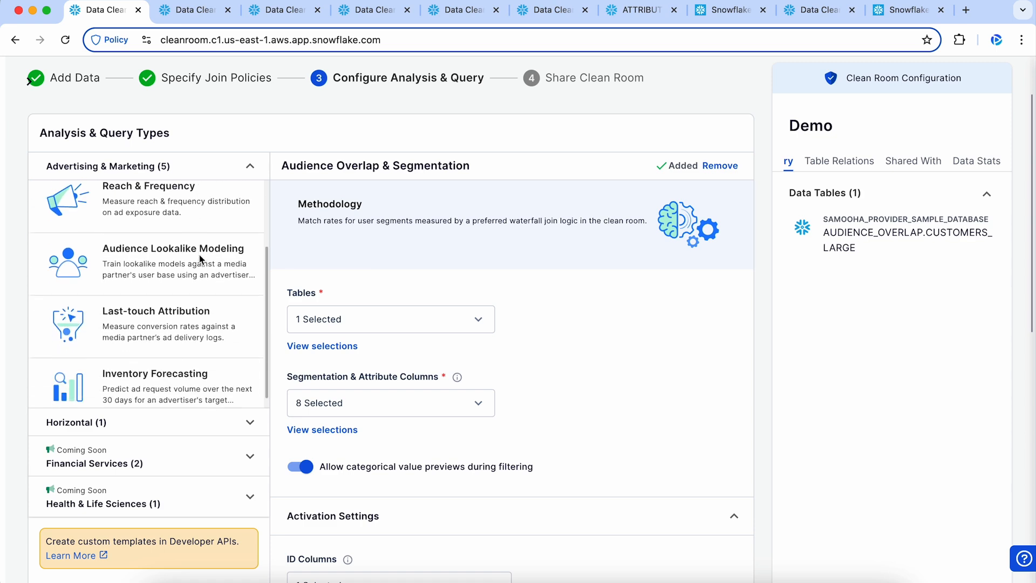
pyautogui.click(177, 313)
pyautogui.scroll(-1, 557, 326)
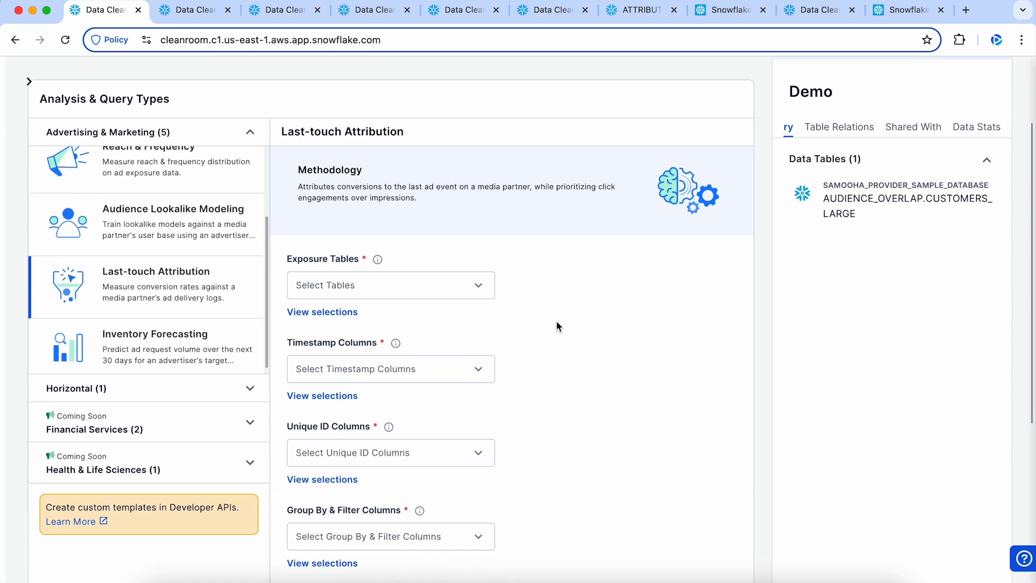
pyautogui.scroll(-2, 558, 325)
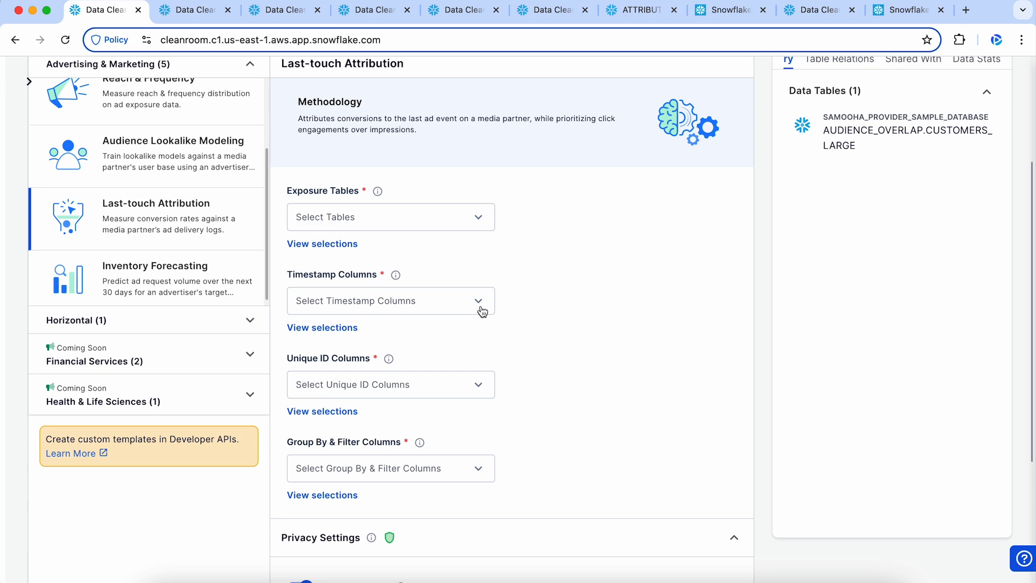
pyautogui.scroll(-2, 474, 346)
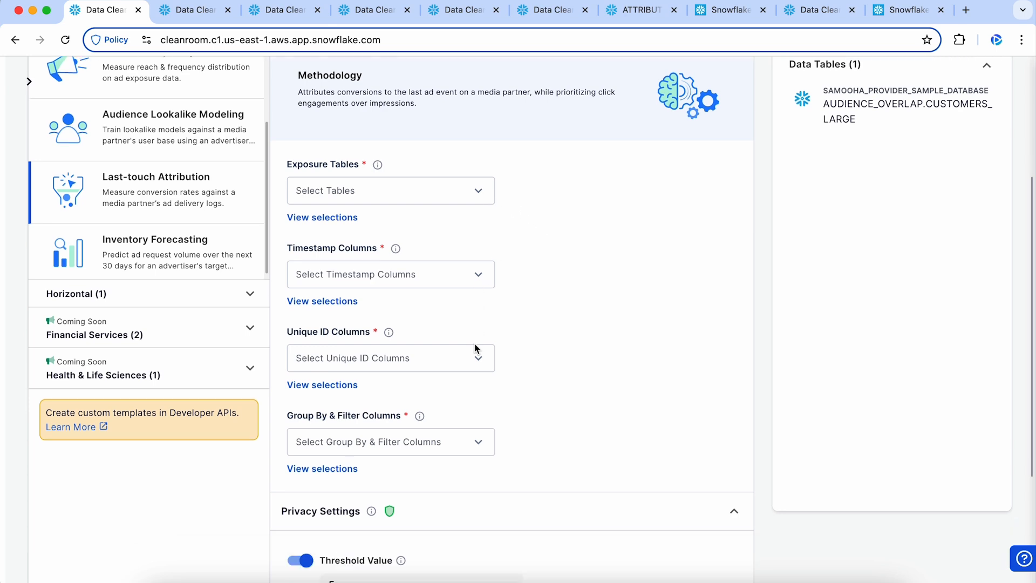
# - Select AUDIENCE_OVERLAP.CUSTOMERS_LARGE as the exposure table for Last-touch Attribution and save the selection
pyautogui.click(388, 149)
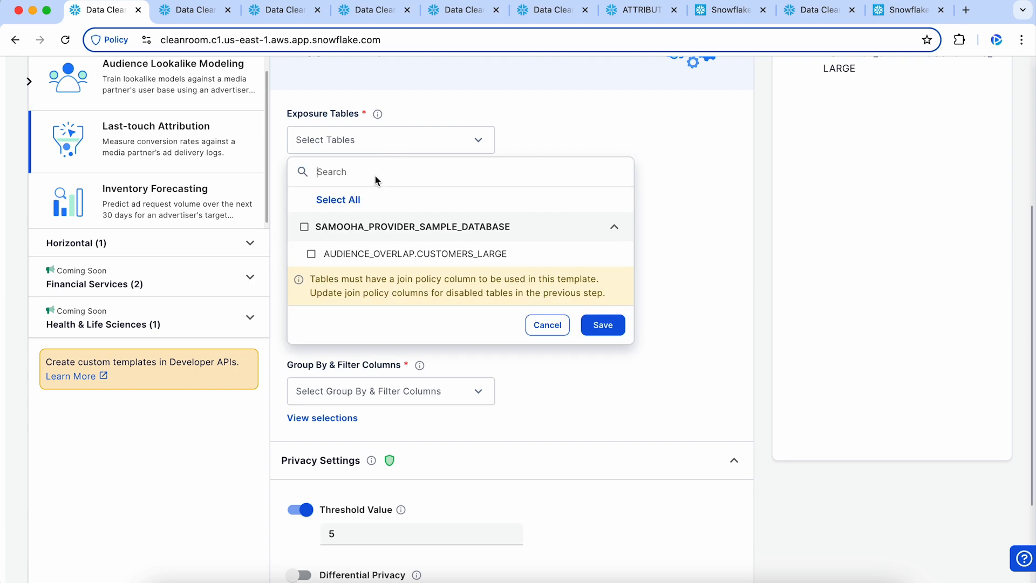
pyautogui.click(304, 227)
pyautogui.click(600, 326)
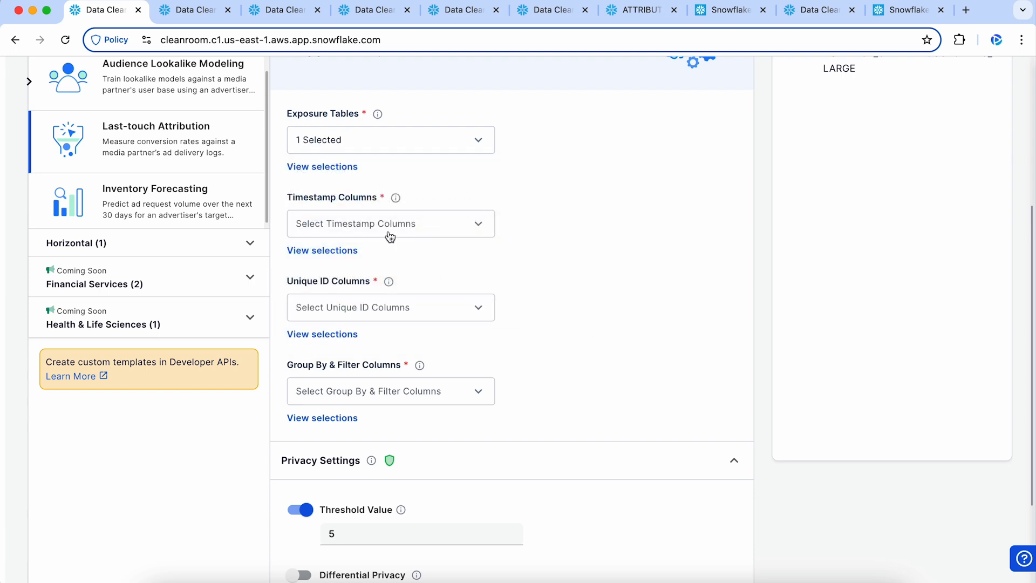
# - View the timestamp columns on offer for Last-touch Attribution and leave the list without choosing one
pyautogui.click(390, 236)
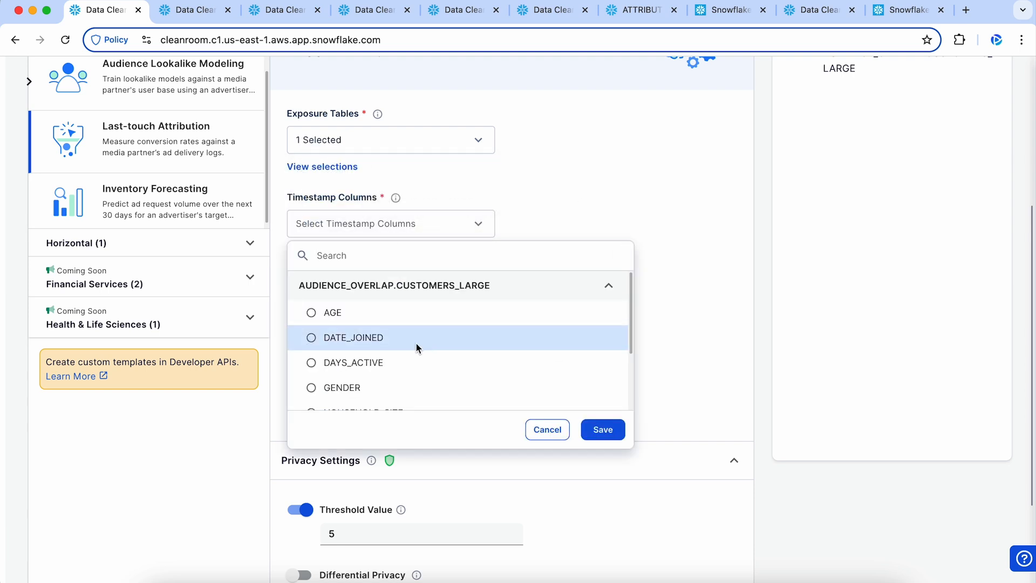
pyautogui.scroll(-2, 416, 346)
pyautogui.scroll(-2, 417, 347)
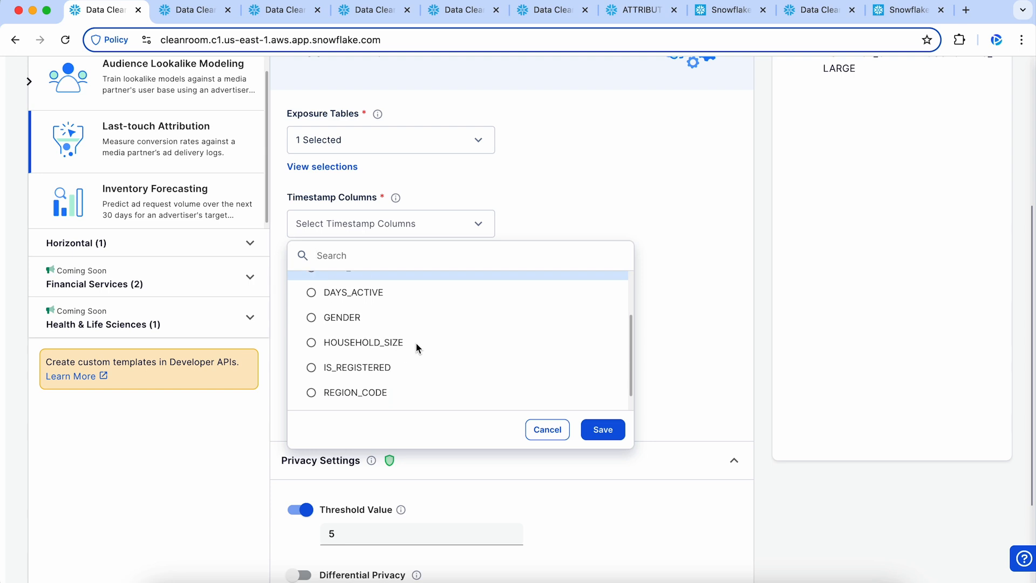
pyautogui.scroll(-1, 416, 344)
pyautogui.scroll(2, 416, 343)
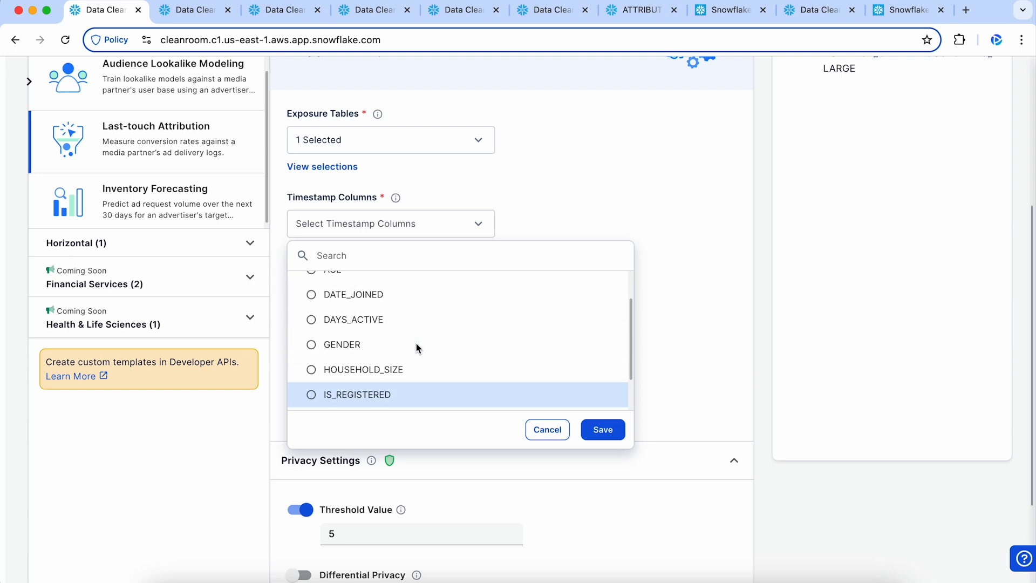
pyautogui.click(539, 431)
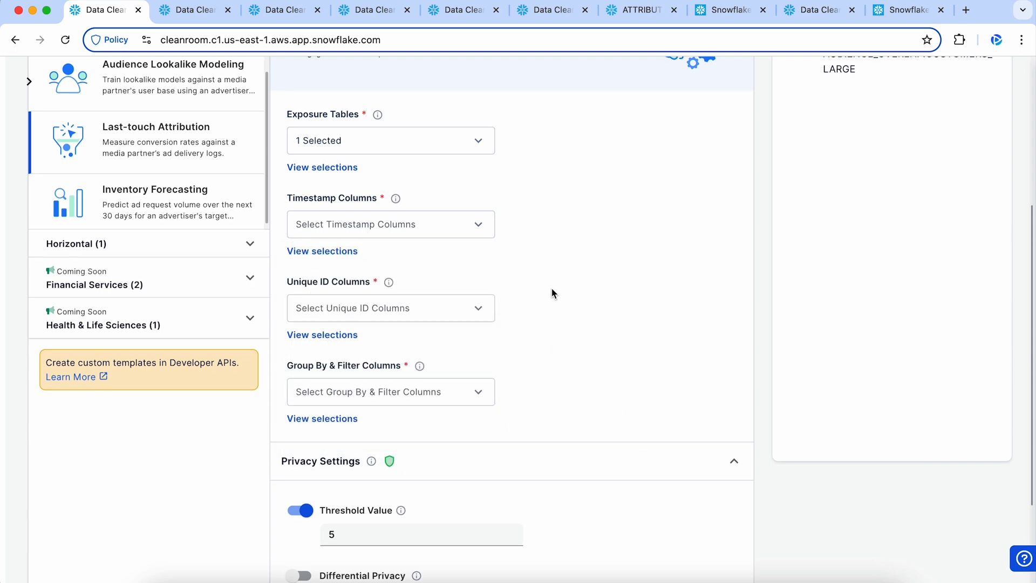
# - Switch to the SQL Query template in the Horizontal category, discarding the Last-touch Attribution changes
pyautogui.scroll(3, 552, 289)
pyautogui.scroll(1, 260, 270)
pyautogui.scroll(-1, 260, 270)
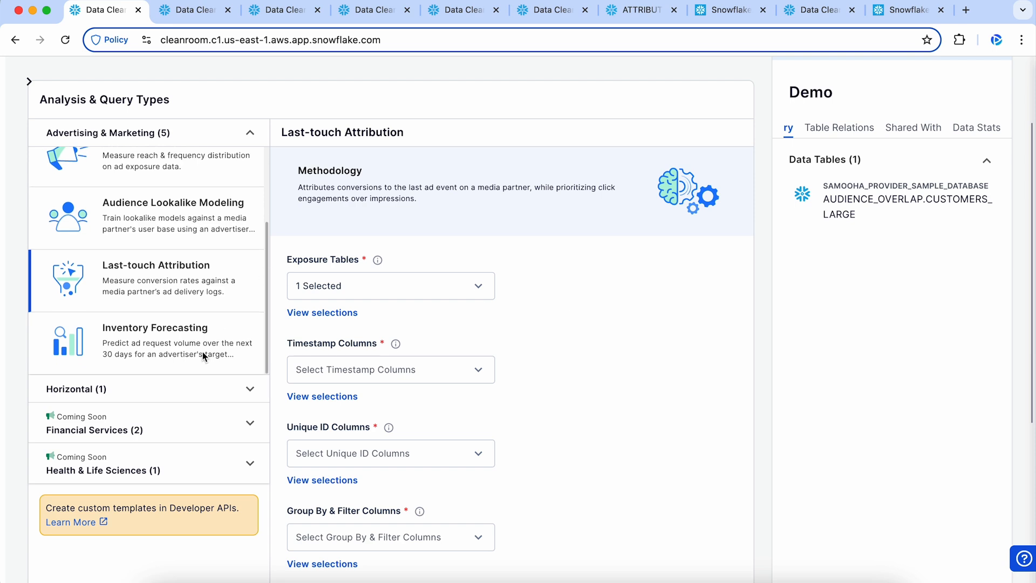
pyautogui.click(185, 393)
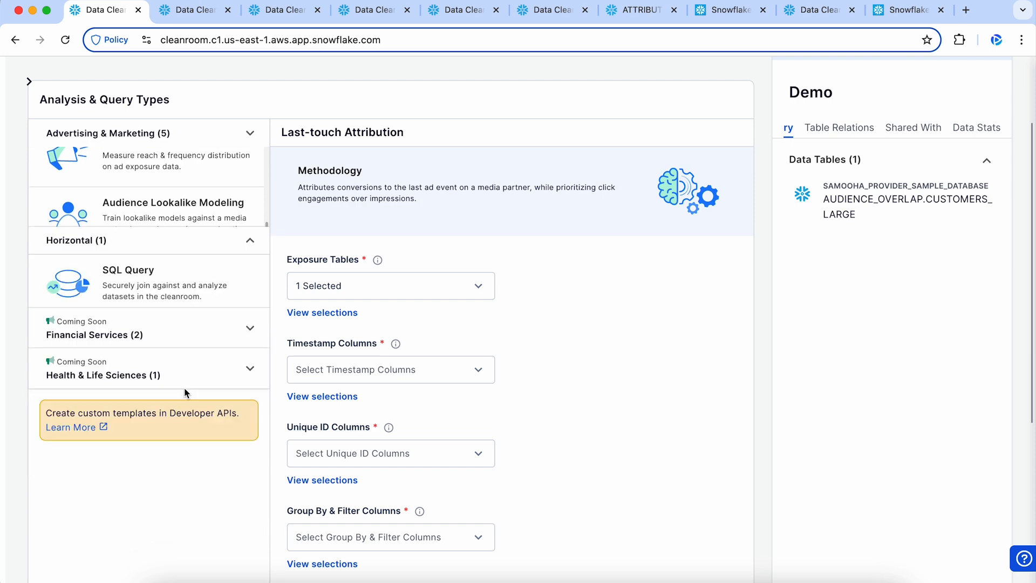
pyautogui.click(180, 205)
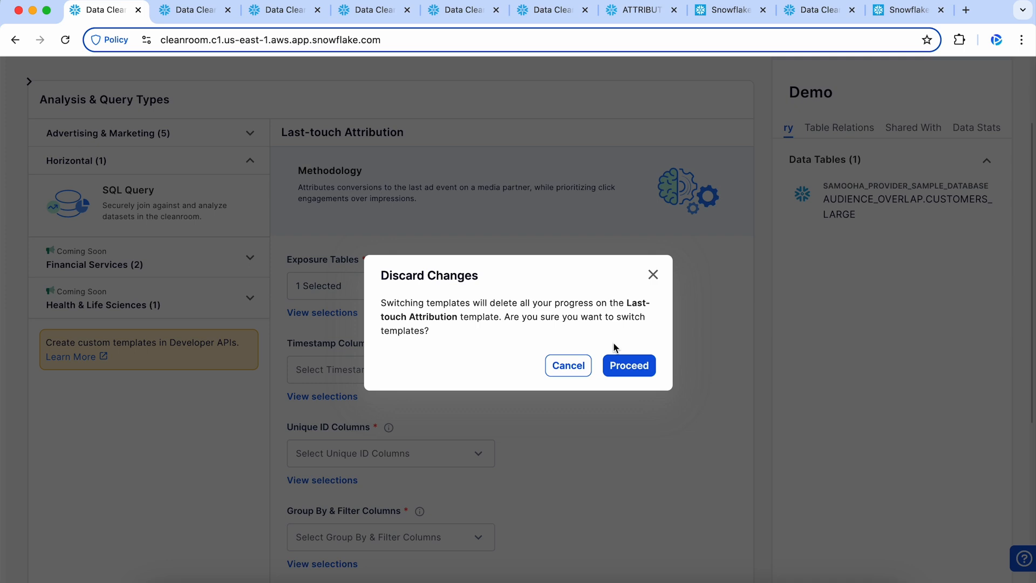
pyautogui.click(627, 362)
pyautogui.scroll(-3, 627, 367)
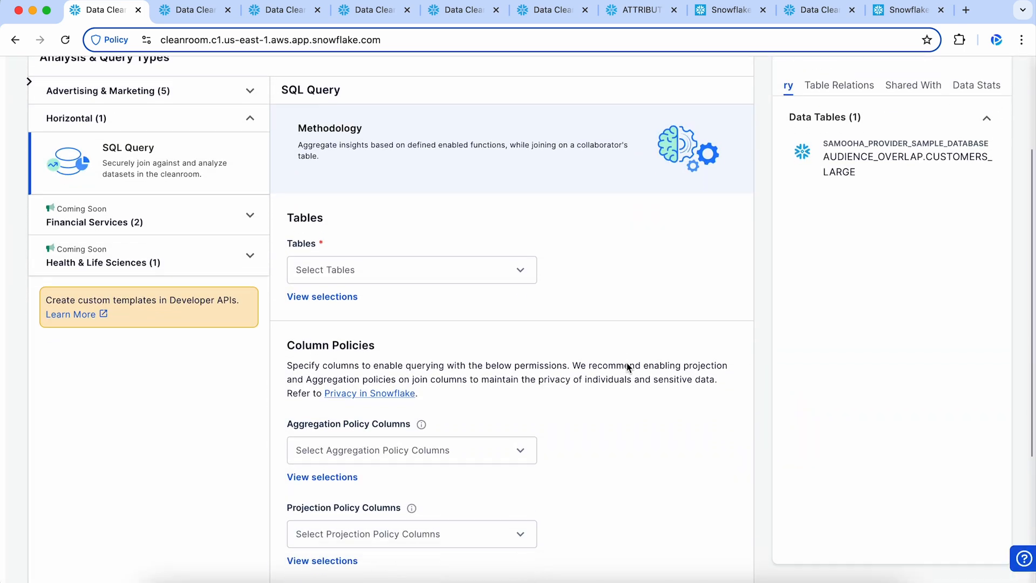
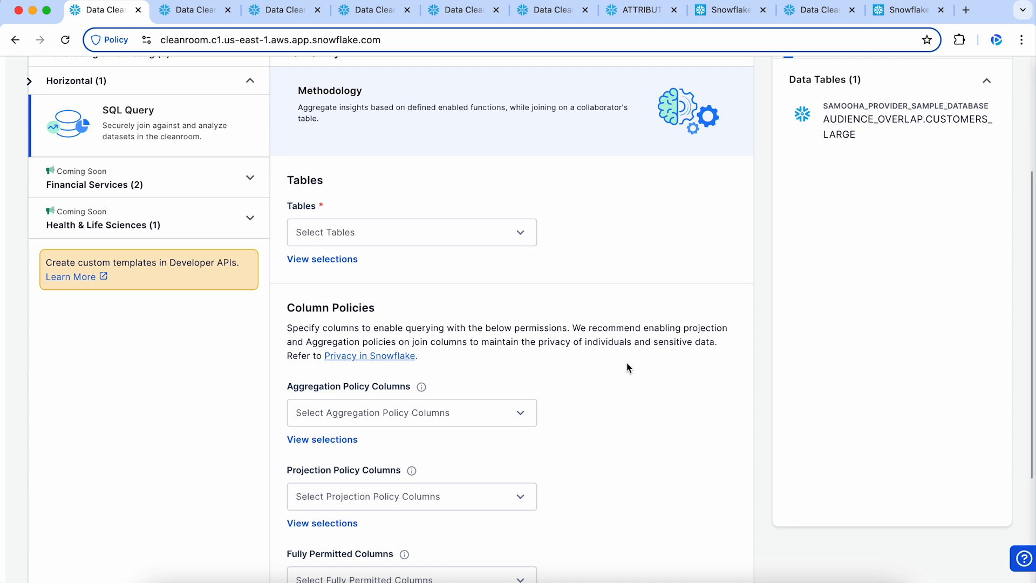
# - Select AUDIENCE_OVERLAP.CUSTOMERS_LARGE as the table for the SQL Query template and save the selection
pyautogui.click(507, 241)
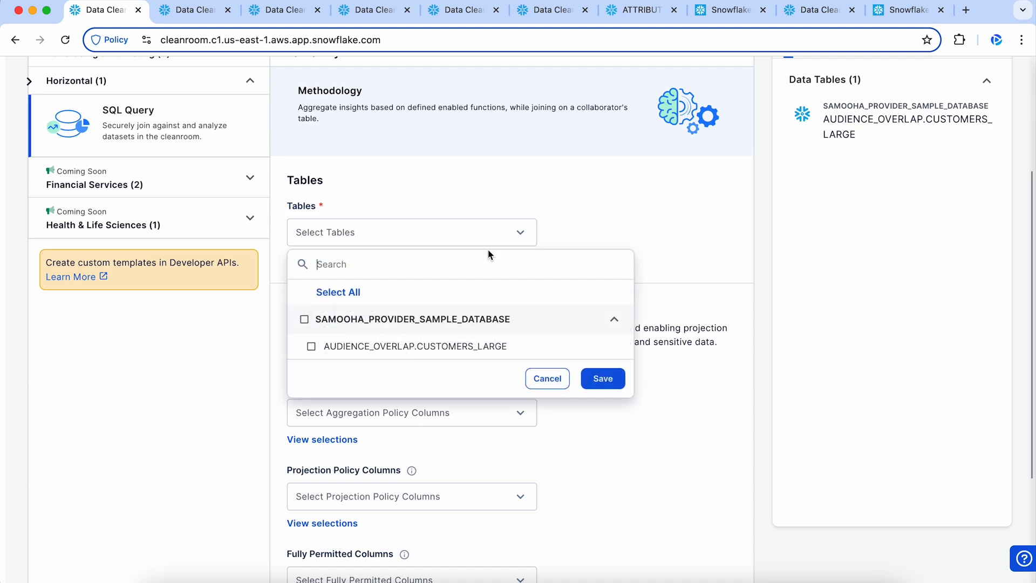
pyautogui.click(451, 343)
pyautogui.click(603, 379)
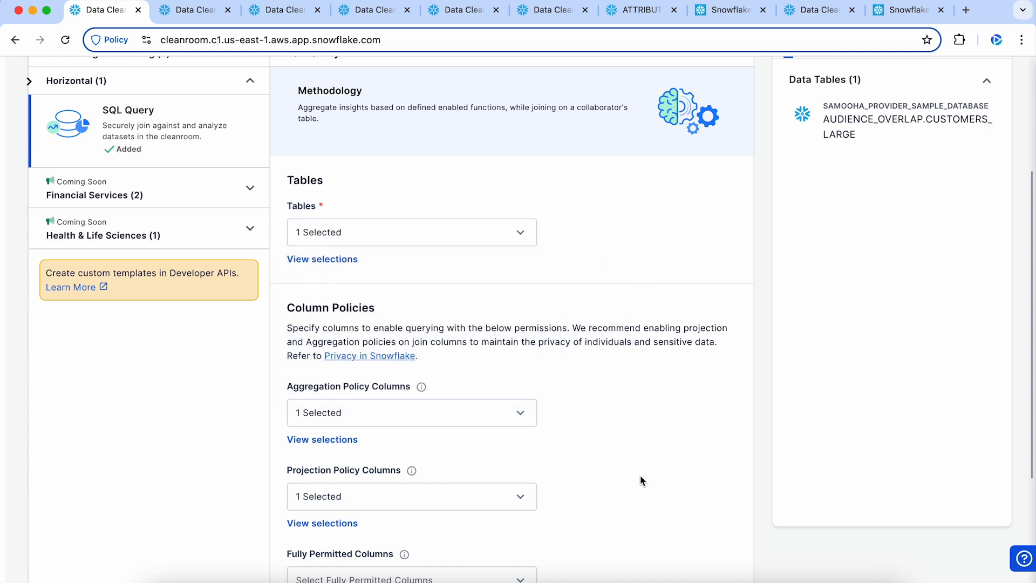
# - View the columns on offer for the SQL Query aggregation policy and leave the list without changing the selection
pyautogui.scroll(-3, 643, 481)
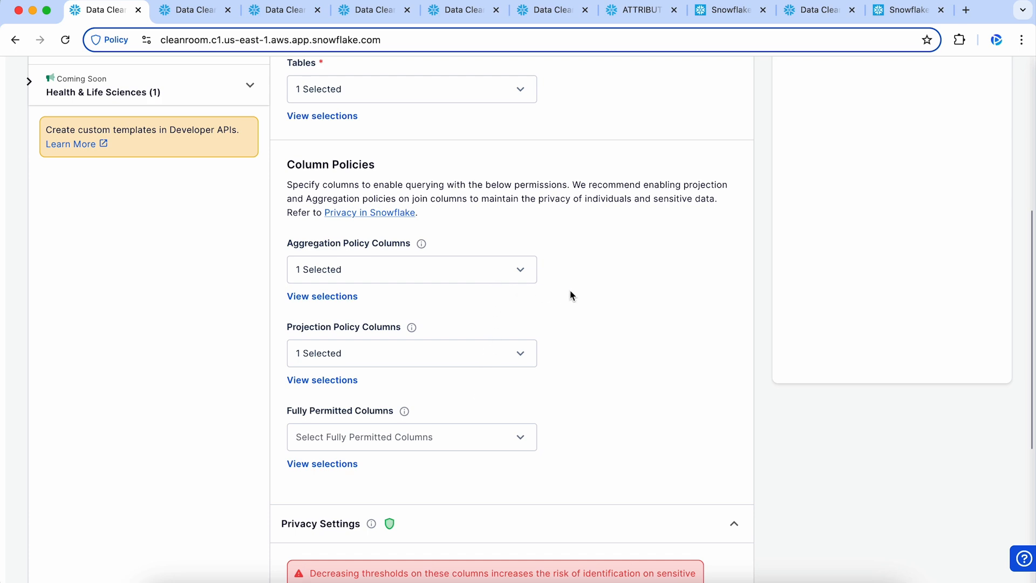
pyautogui.click(520, 271)
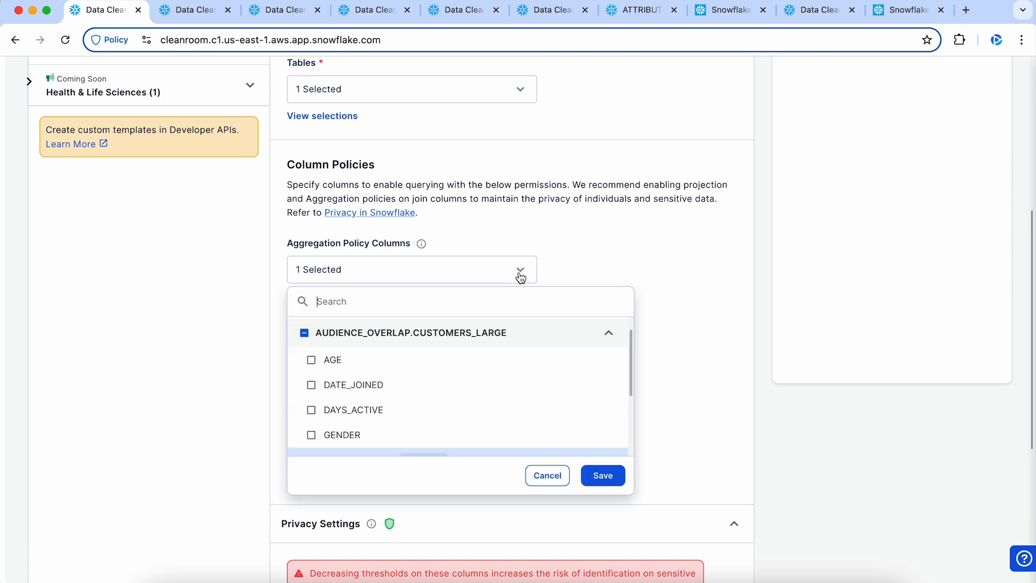
pyautogui.scroll(-1, 481, 381)
pyautogui.scroll(-2, 480, 381)
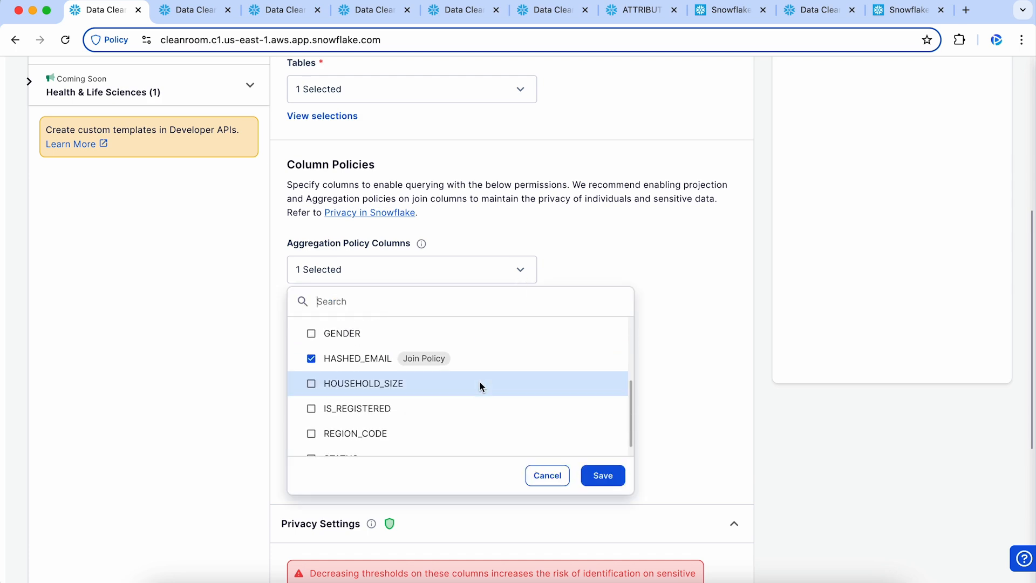
pyautogui.click(538, 485)
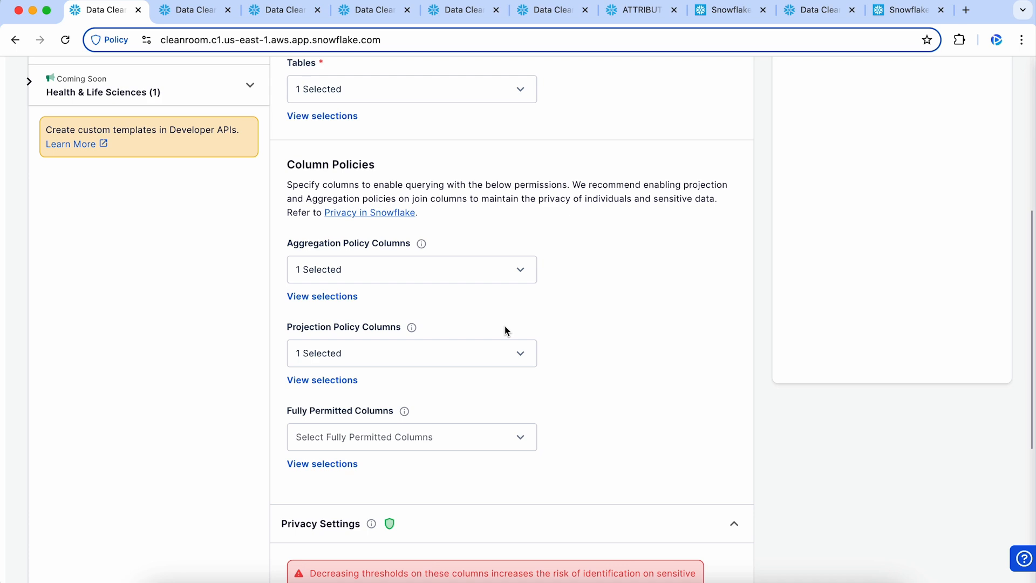
# - Examine the SQL Query projection and fully permitted column settings and the aggregation threshold in Privacy Settings
pyautogui.scroll(-2, 592, 340)
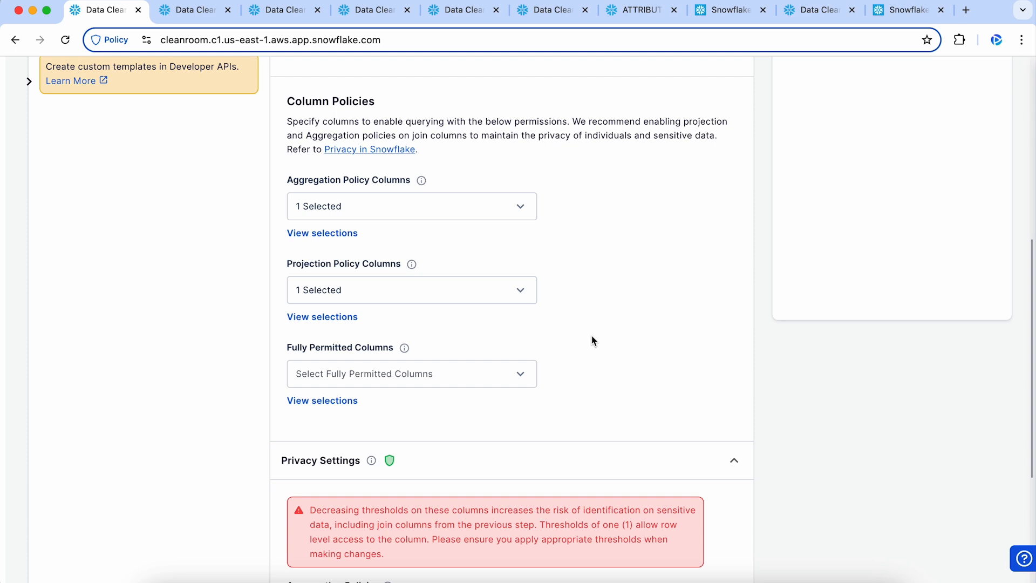
pyautogui.scroll(-3, 592, 340)
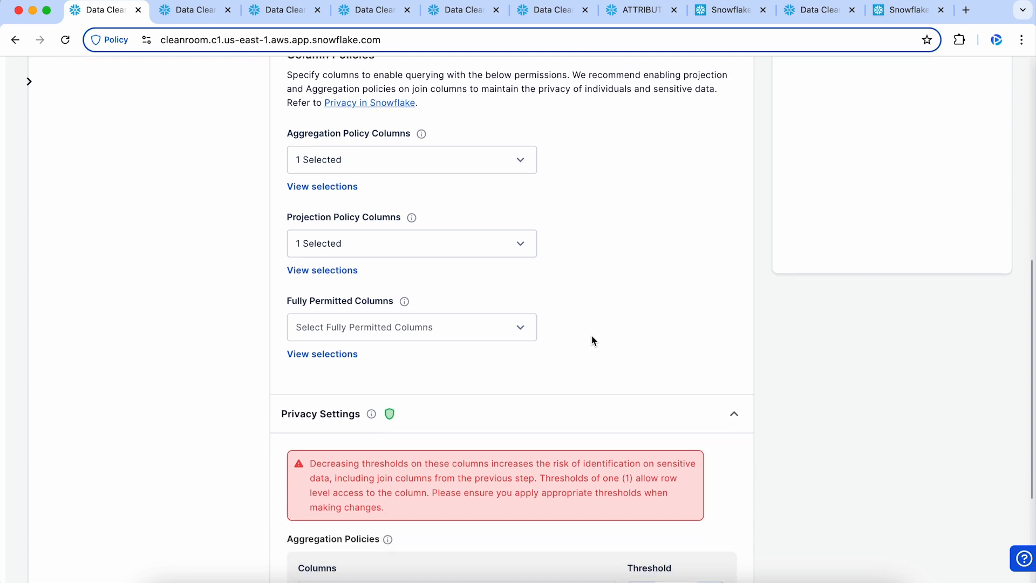
pyautogui.scroll(-6, 592, 340)
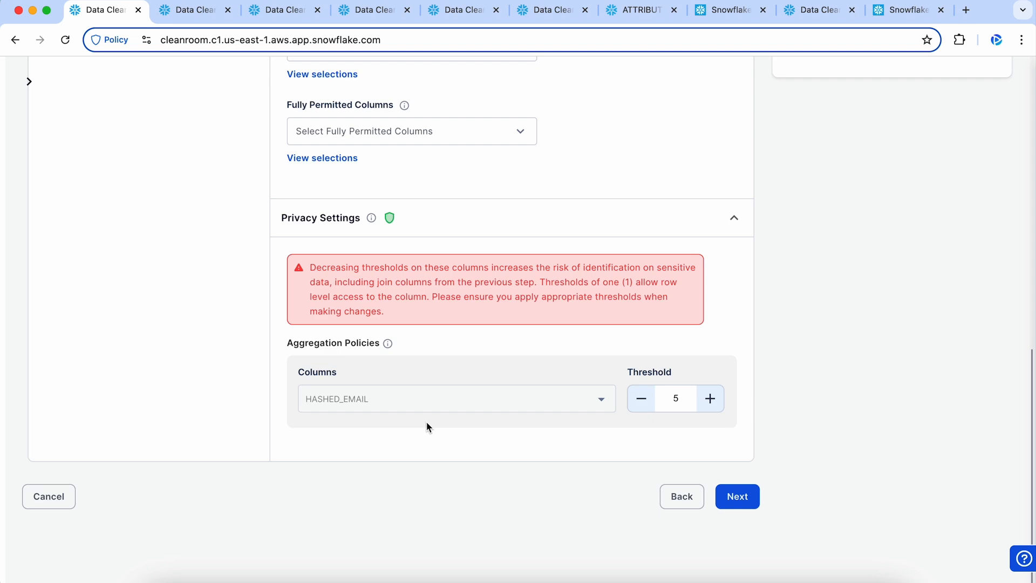
# - Return to the Audience Overlap & Segmentation template in the Advertising & Marketing category and proceed to the Share Clean Room stage
pyautogui.scroll(15, 427, 426)
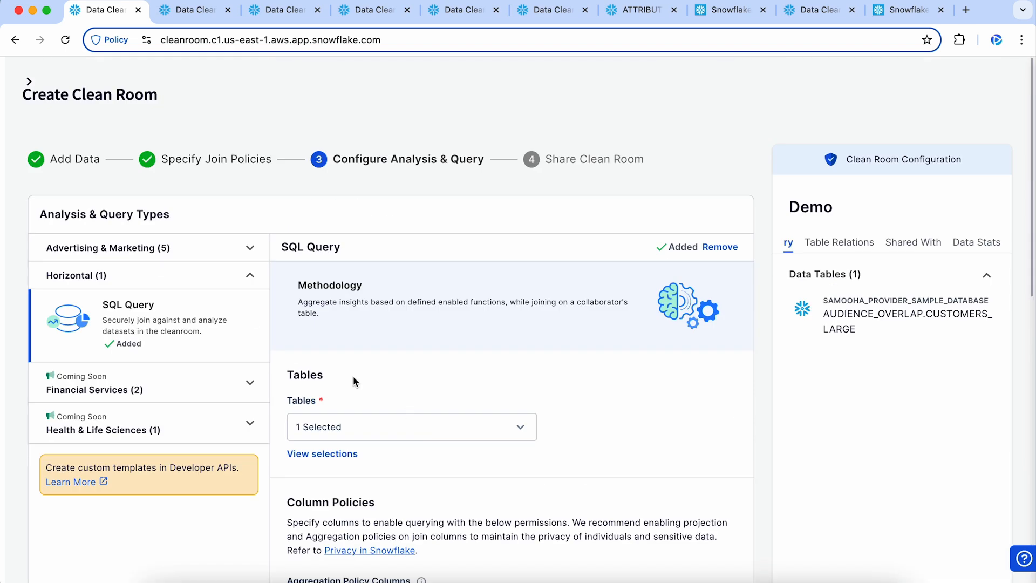
pyautogui.click(228, 260)
pyautogui.scroll(3, 207, 296)
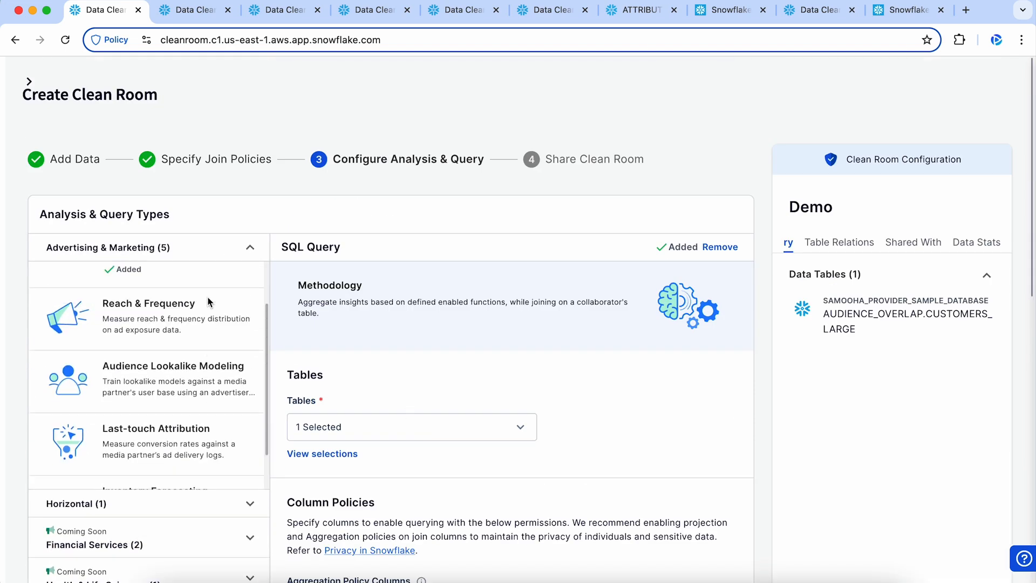
pyautogui.scroll(-3, 194, 396)
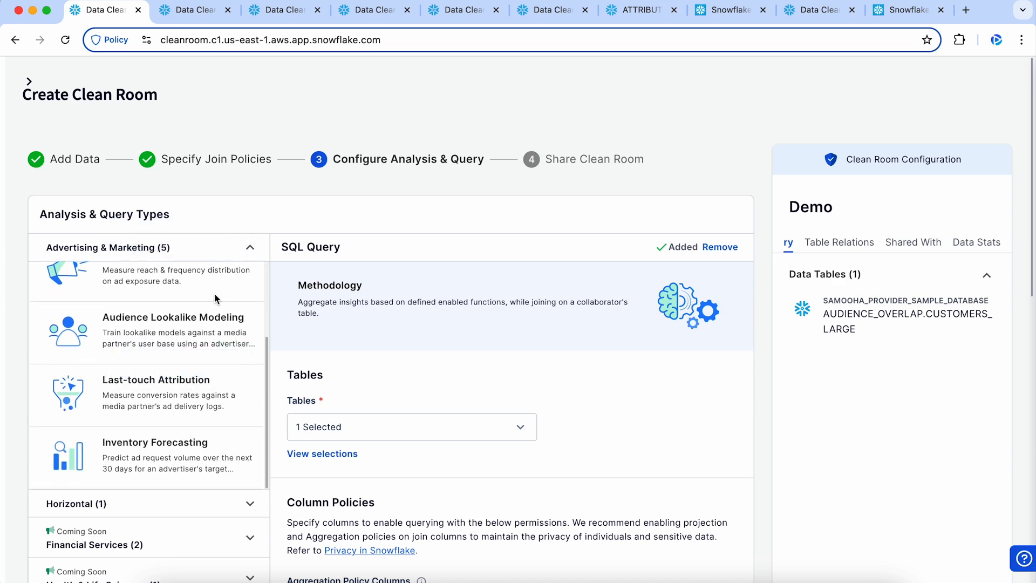
pyautogui.scroll(3, 215, 296)
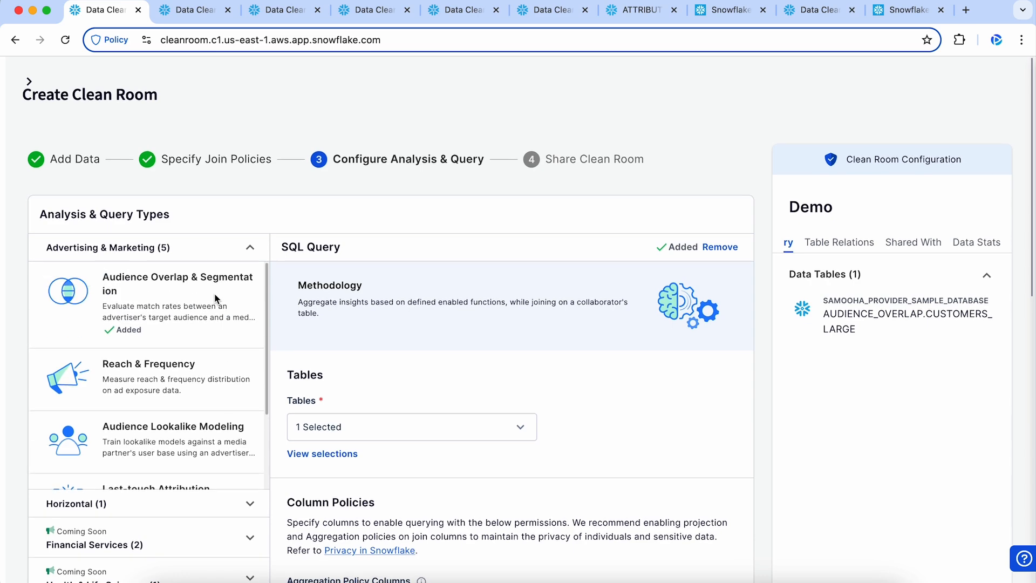
pyautogui.click(215, 298)
pyautogui.scroll(-10, 560, 393)
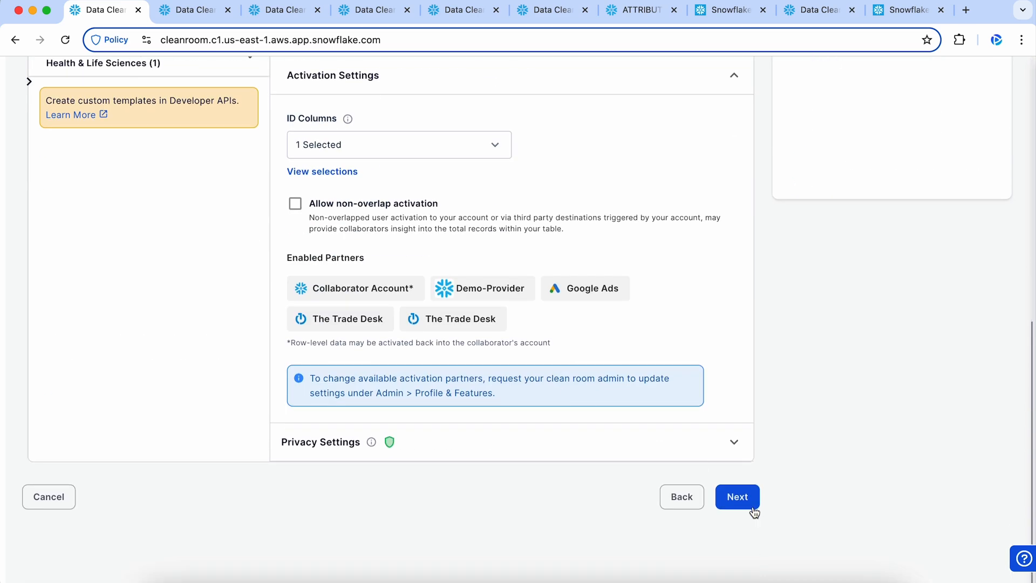
pyautogui.click(738, 497)
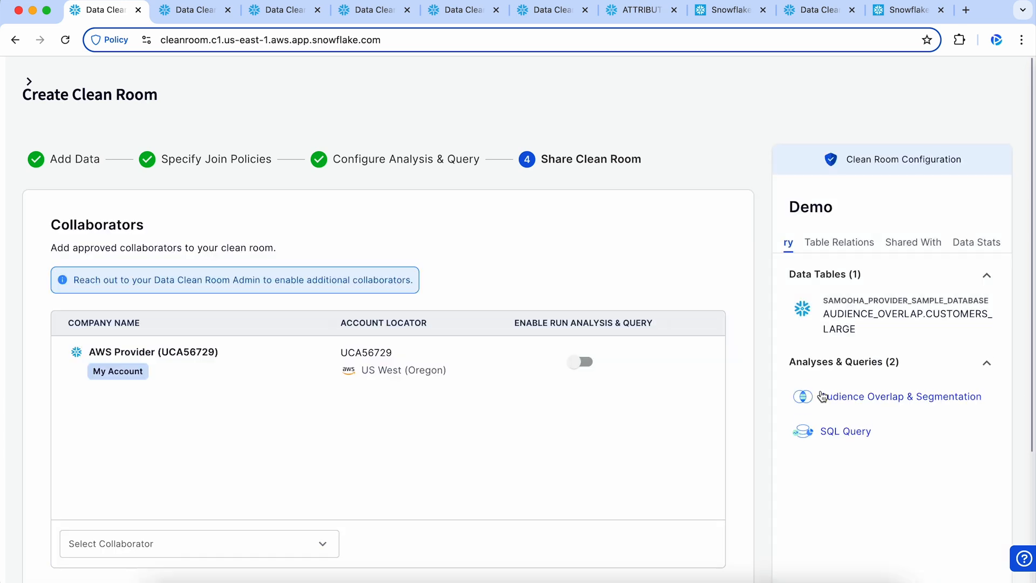
# - Add Demo-Consumer from the Snowflake Partners as a collaborator of the Demo clean room and save the selection
pyautogui.scroll(-2, 408, 419)
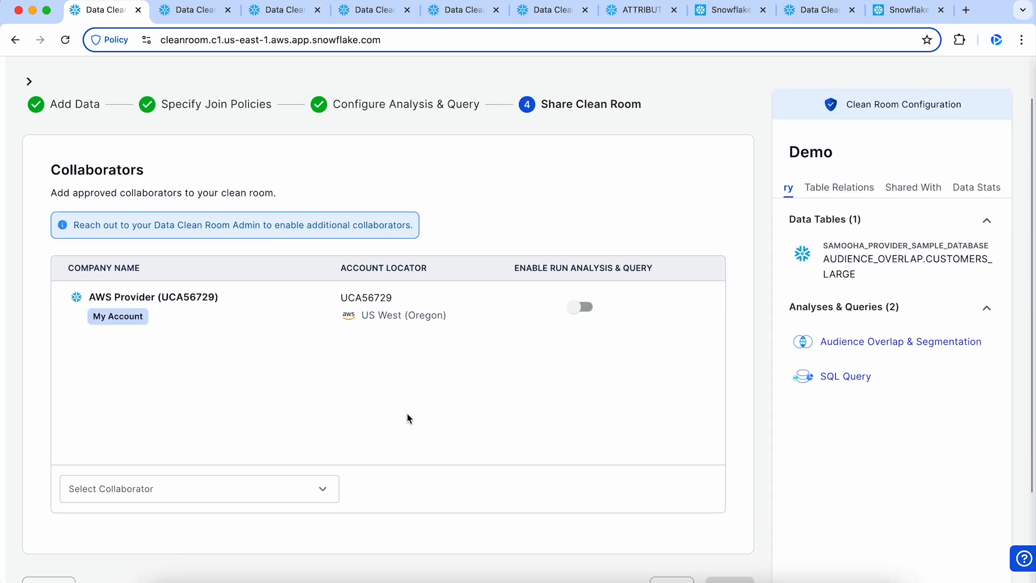
pyautogui.click(318, 490)
pyautogui.click(138, 369)
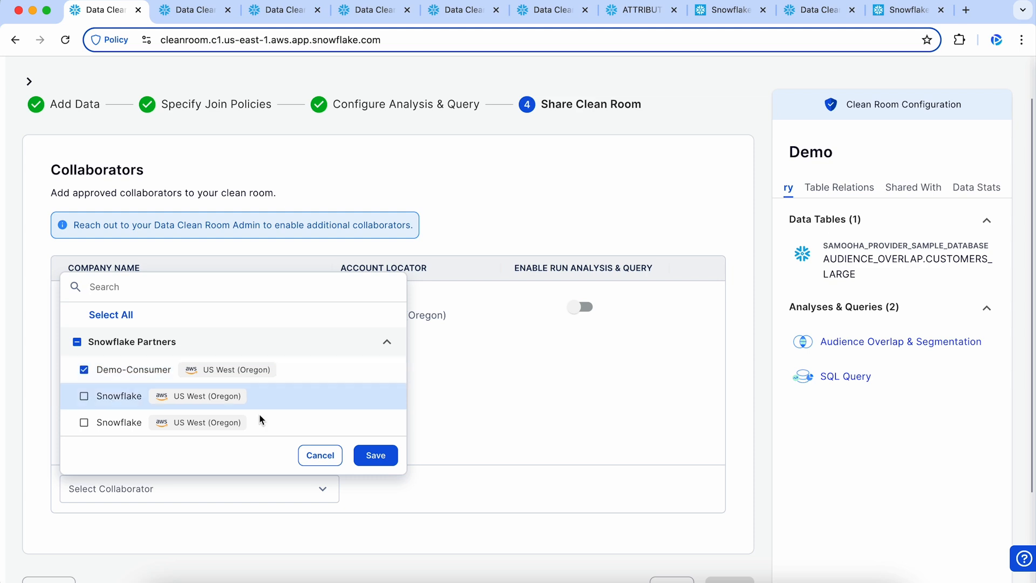
pyautogui.click(375, 455)
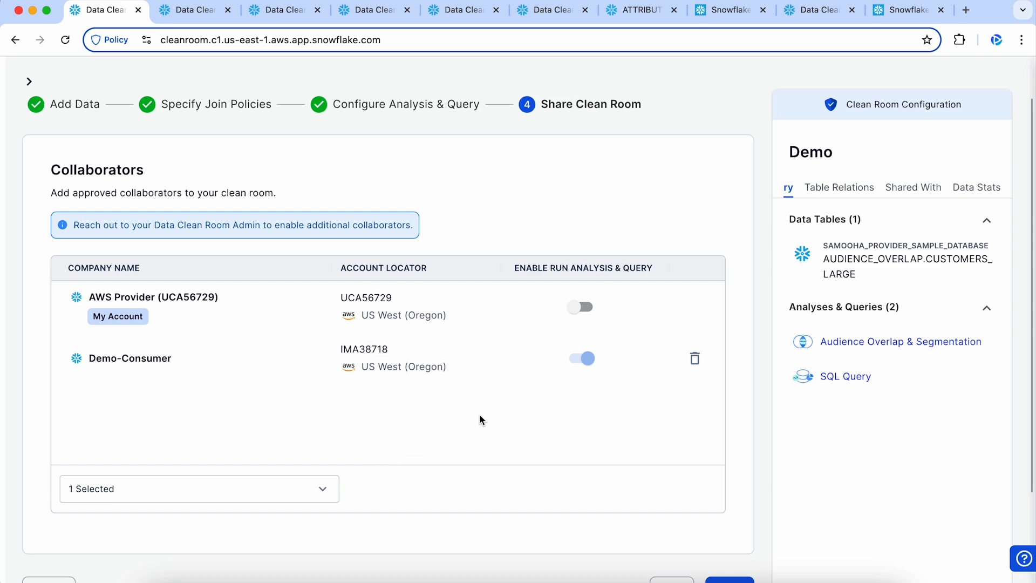
# - Enable Run Analysis & Query for the provider's own account, and switch it off and on again for Demo-Consumer
pyautogui.click(585, 309)
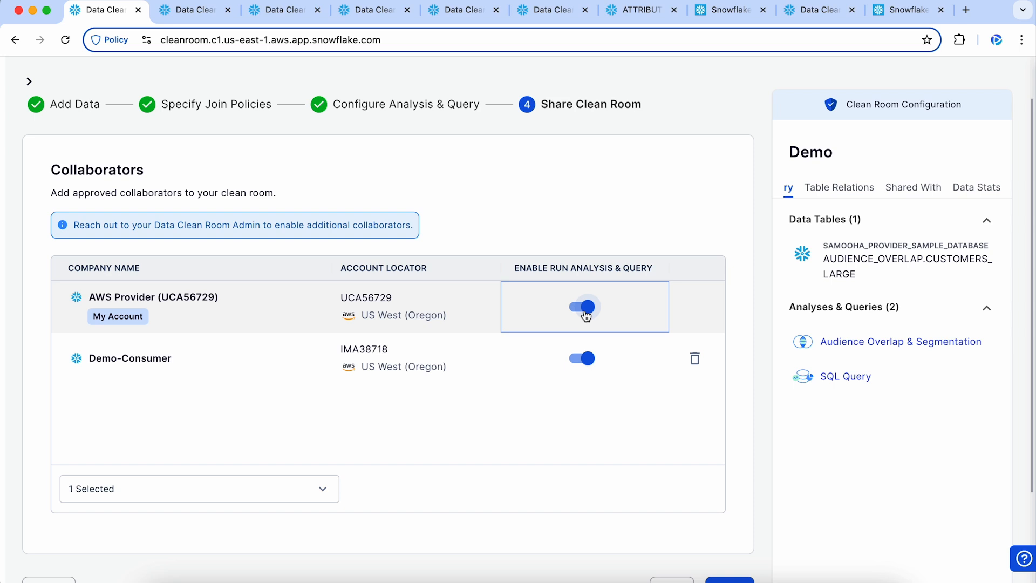
pyautogui.click(586, 359)
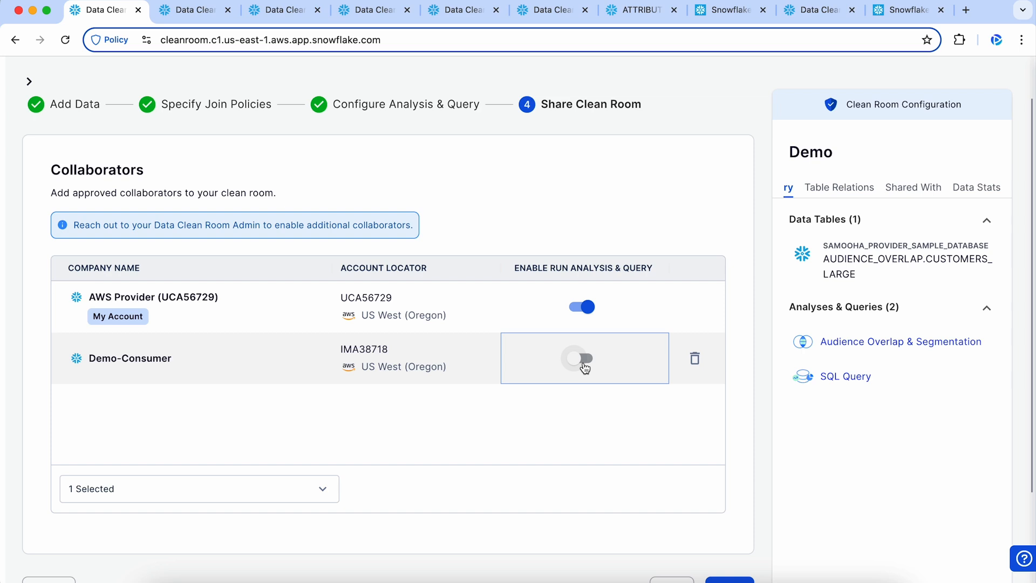
pyautogui.click(581, 359)
# - Finish creating the Demo clean room, proceed with provider run enabled, and expand the side navigation
pyautogui.scroll(-2, 594, 394)
pyautogui.click(727, 538)
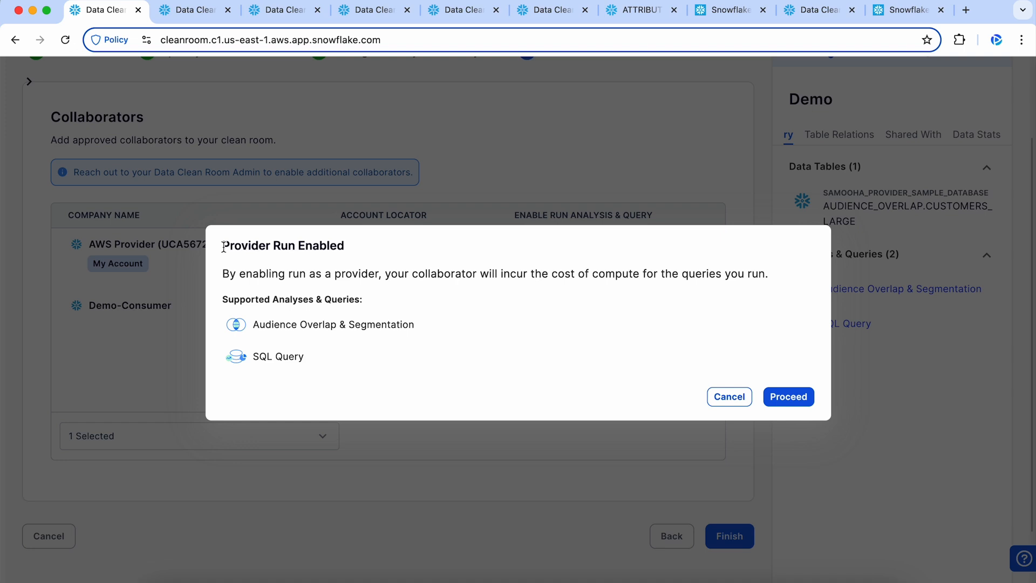
pyautogui.click(783, 400)
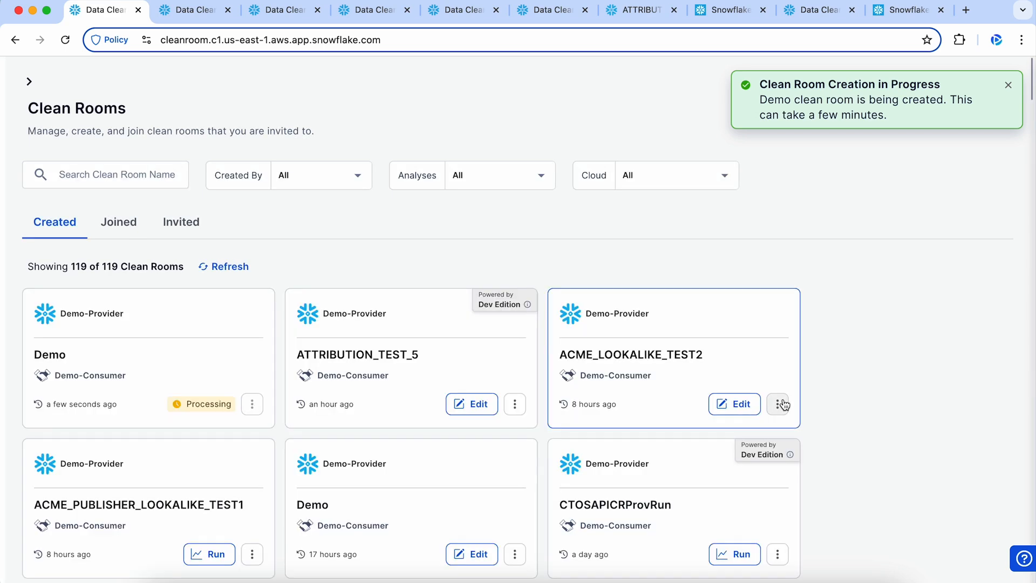
pyautogui.click(31, 85)
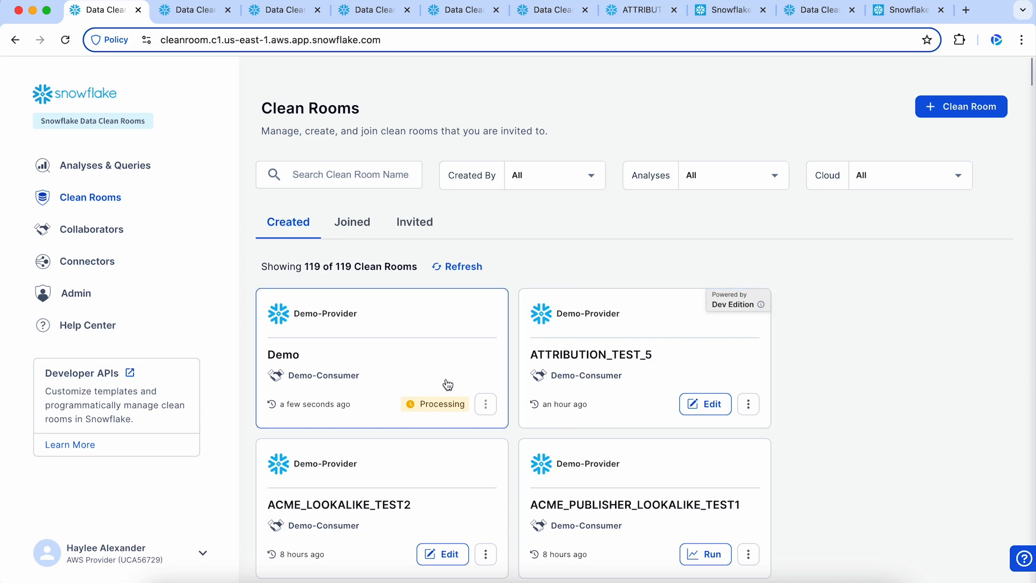
# - Switch to the consumer account's browser tab and join the invited ATTRIBUTION_TEST_5 clean room
pyautogui.click(197, 10)
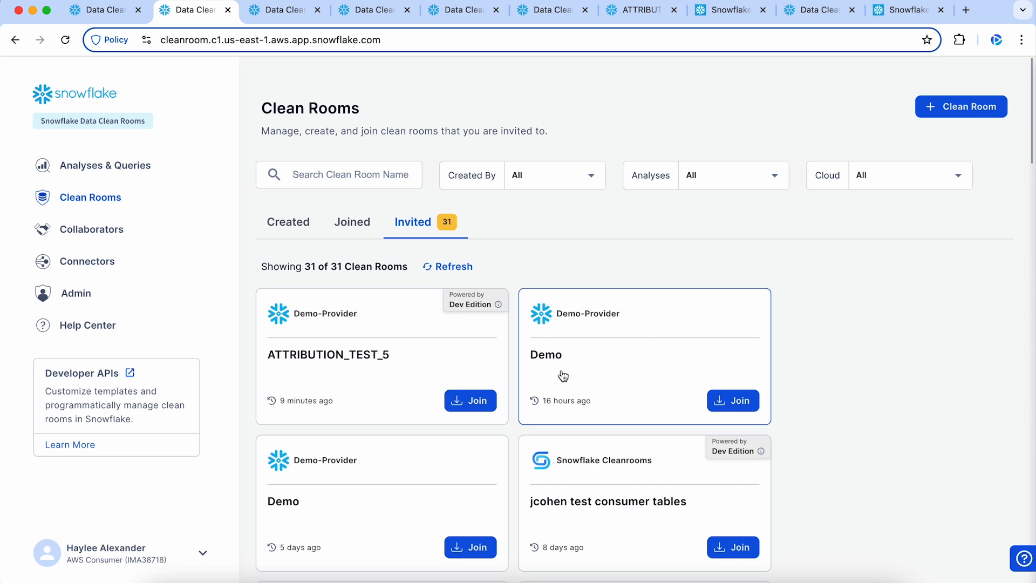
pyautogui.click(471, 400)
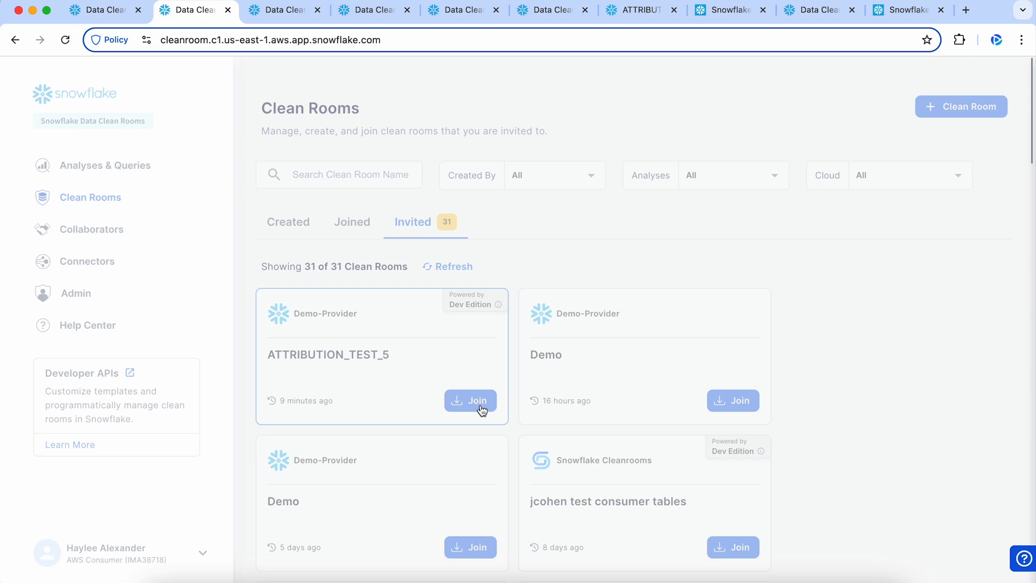
pyautogui.click(483, 408)
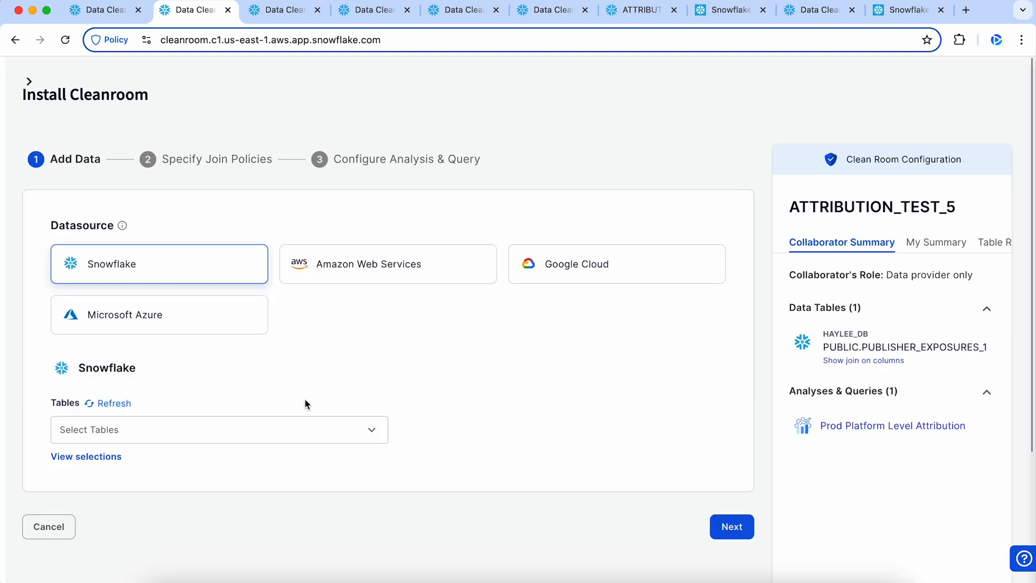
# - Add AUDIENCE_OVERLAP.CUSTOMERS_LARGE from SAMOOHA_CONSUMER_SAMPLE_DATABASE as the consumer's table, searching for "overlap", and continue to the join policies
pyautogui.click(296, 430)
pyautogui.write('overlap')
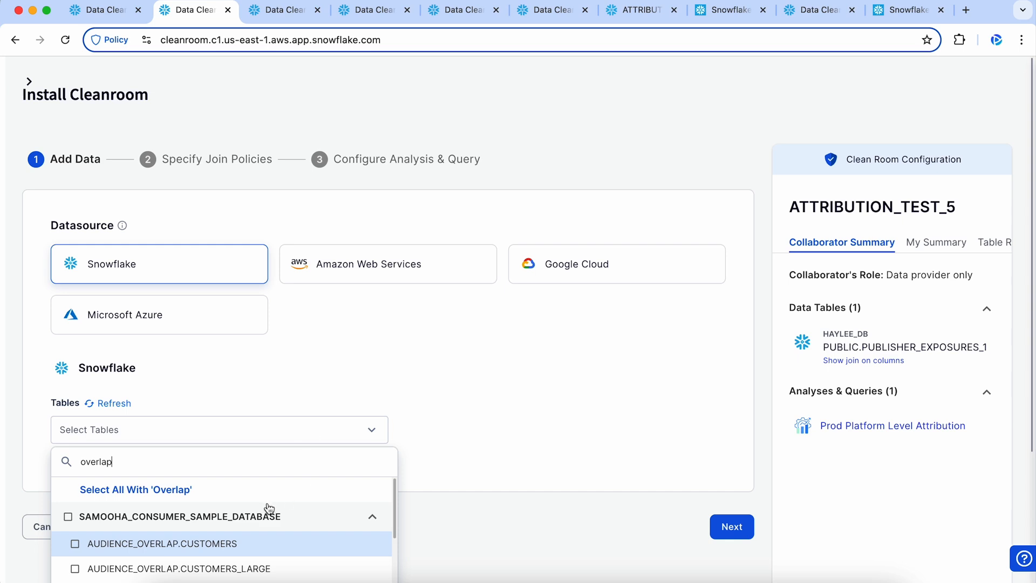
pyautogui.scroll(-1, 269, 508)
pyautogui.click(273, 529)
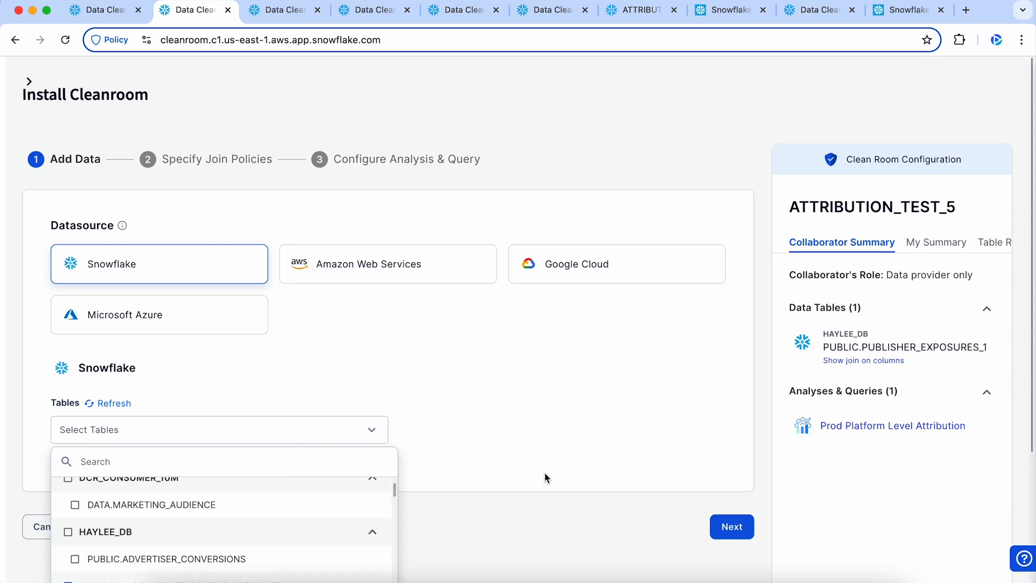
pyautogui.scroll(-3, 545, 473)
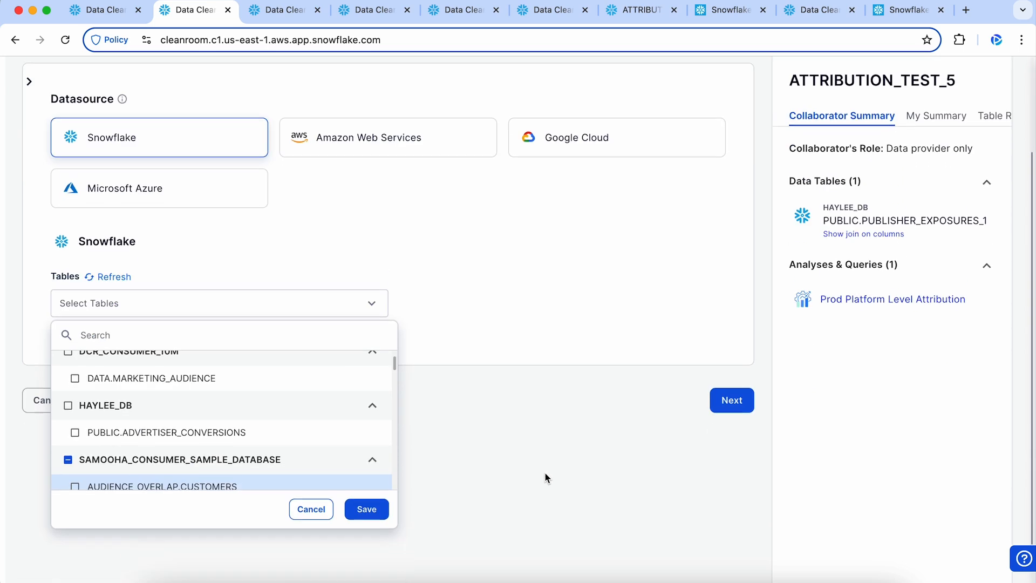
pyautogui.click(363, 507)
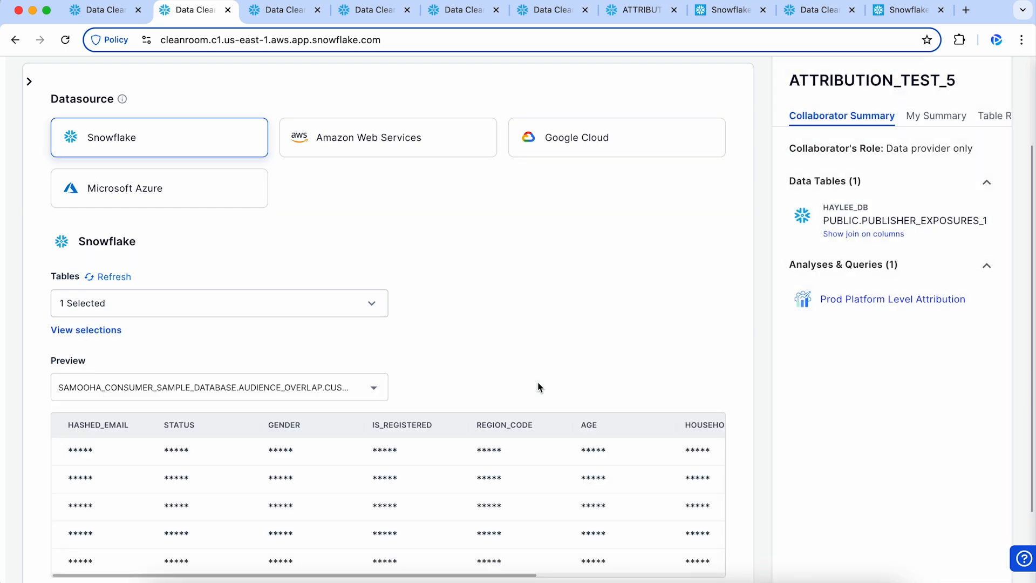
pyautogui.scroll(-5, 428, 254)
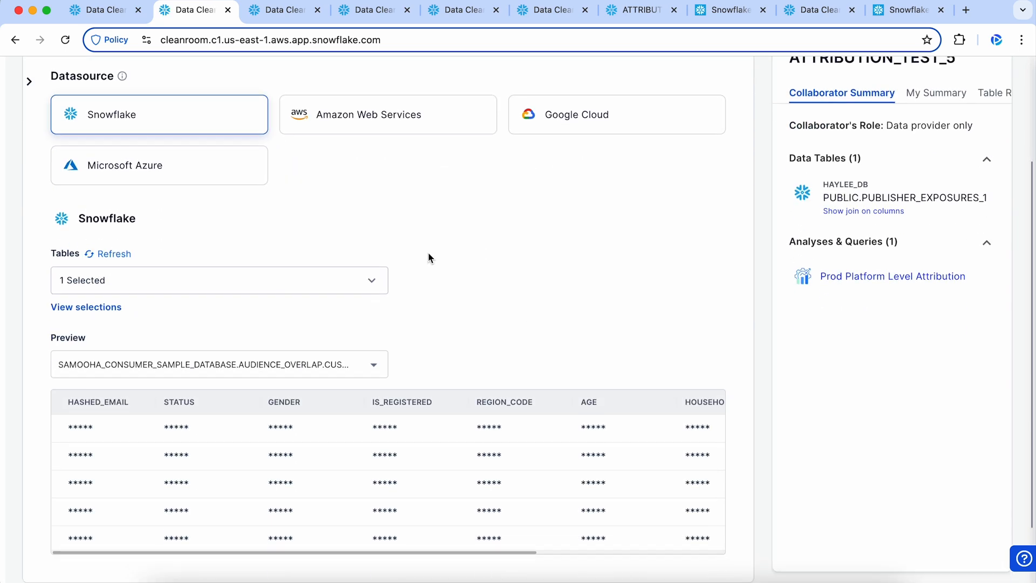
pyautogui.click(723, 531)
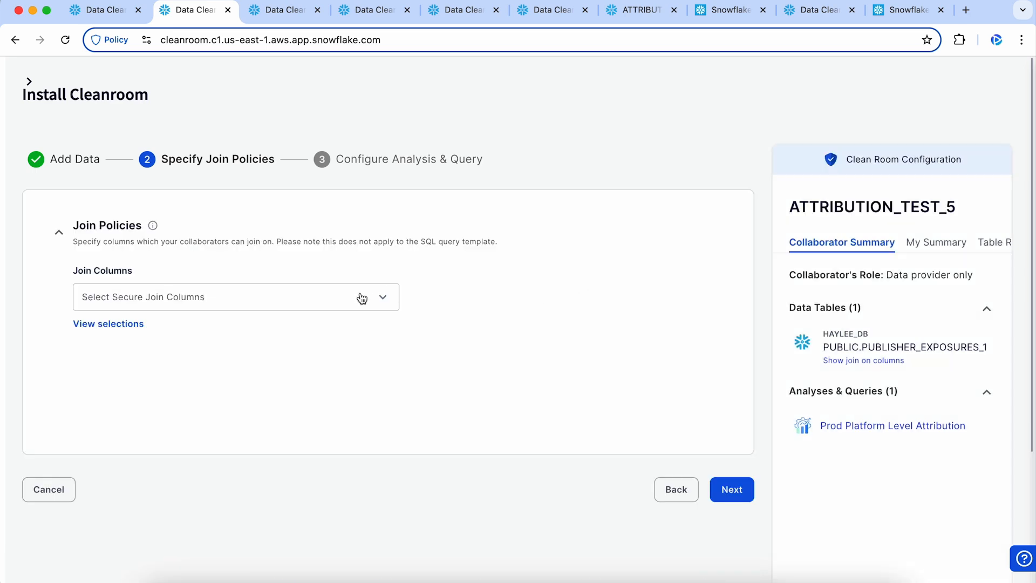
# - Set HASHED_EMAIL as the join column for AUDIENCE_OVERLAP.CUSTOMERS_LARGE, save it, and continue to Configure Analysis & Query
pyautogui.click(361, 298)
pyautogui.click(240, 408)
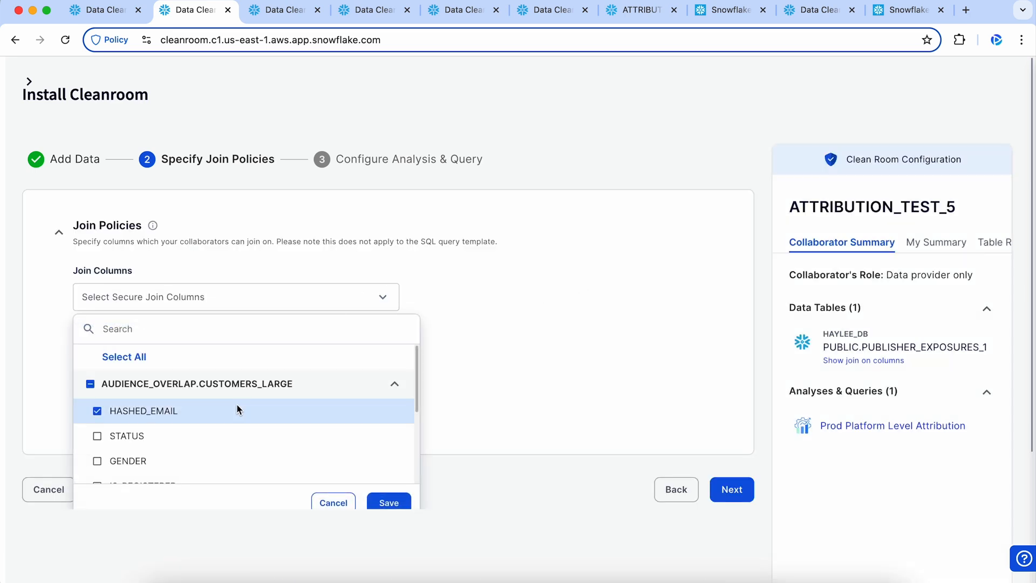
pyautogui.click(381, 504)
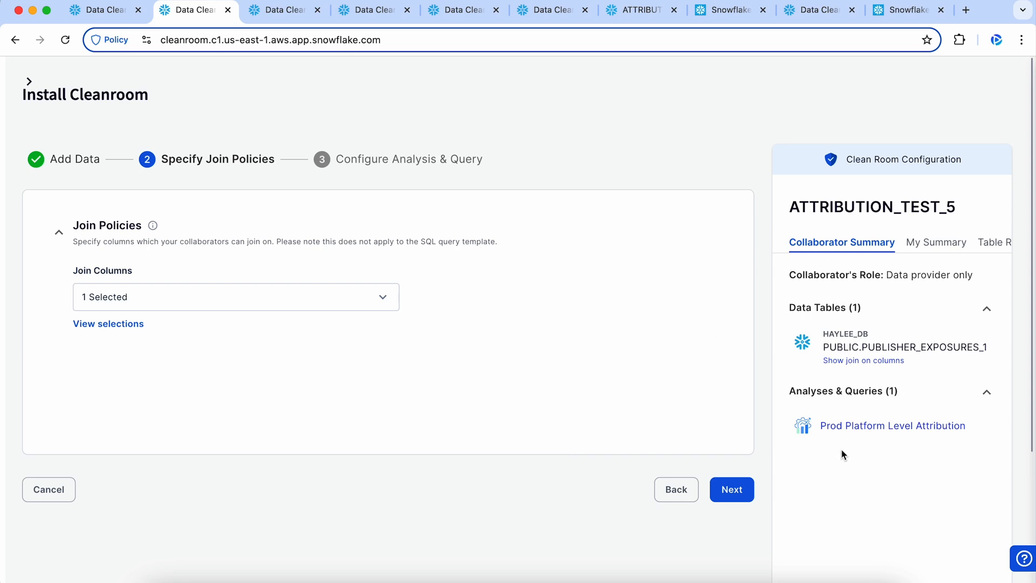
pyautogui.click(740, 493)
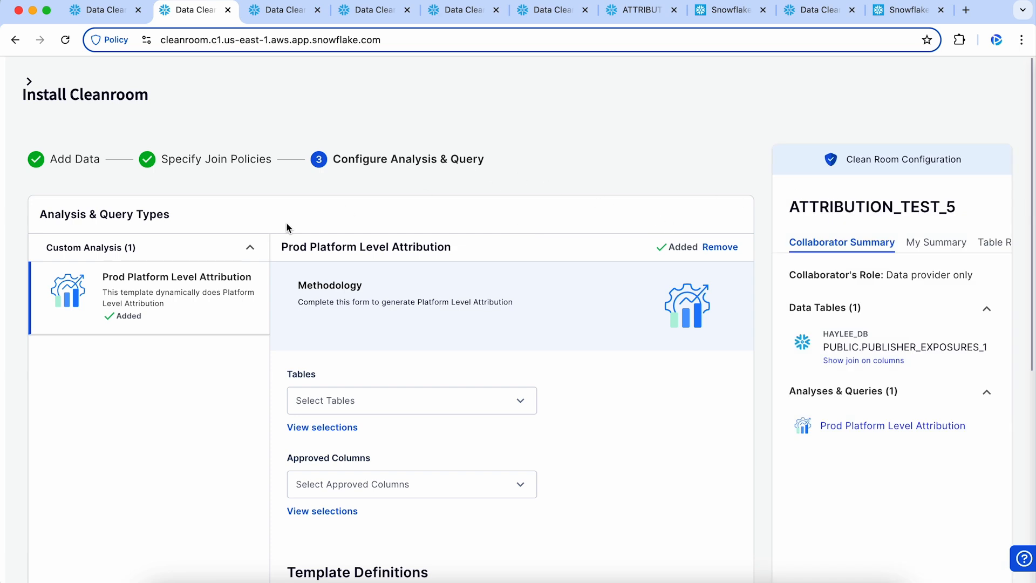
# - Select AUDIENCE_OVERLAP.CUSTOMERS_LARGE as the table for the Prod Platform Level Attribution analysis and save the selection
pyautogui.scroll(-1, 178, 416)
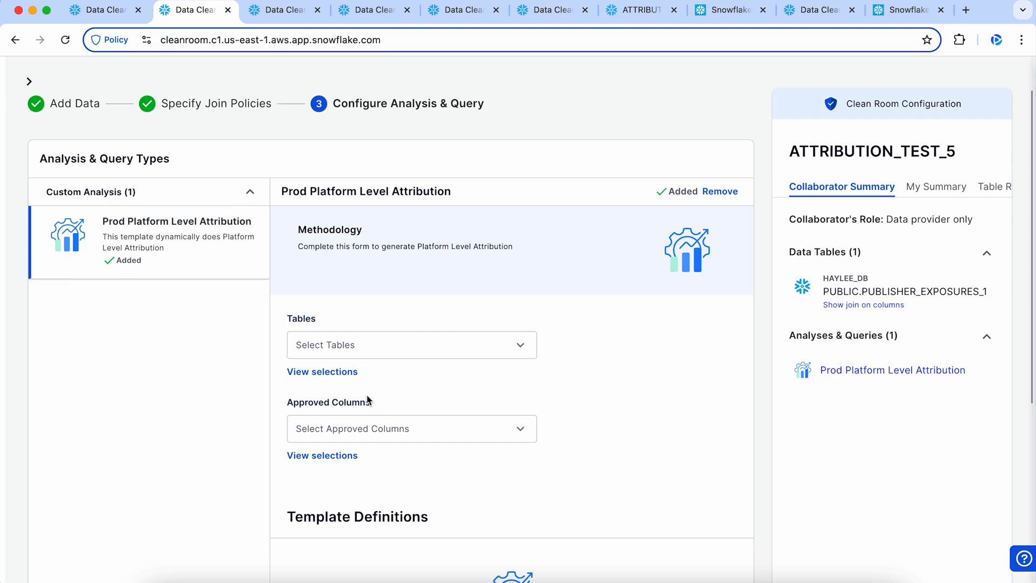
pyautogui.scroll(-3, 367, 402)
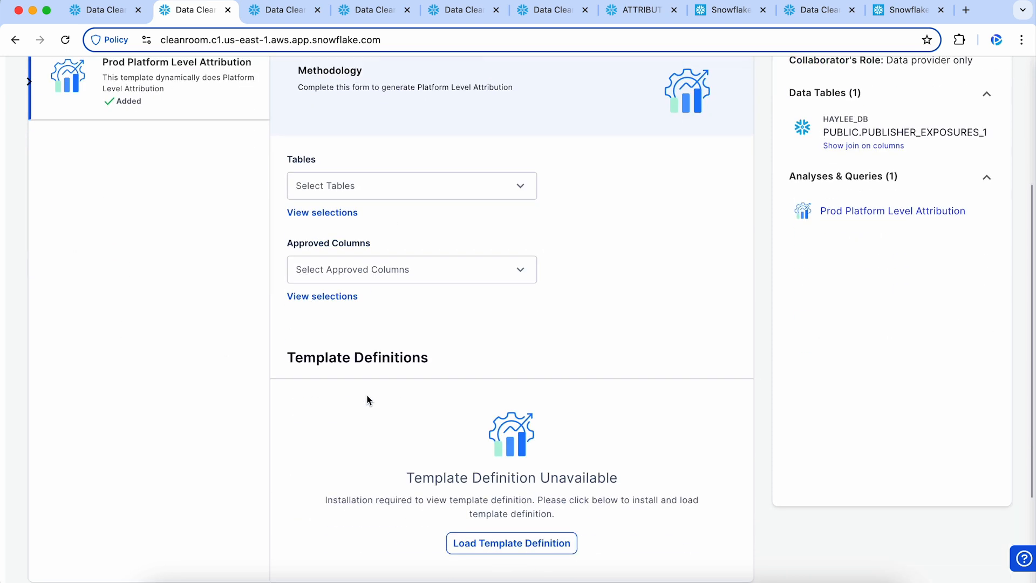
pyautogui.click(319, 189)
pyautogui.click(353, 299)
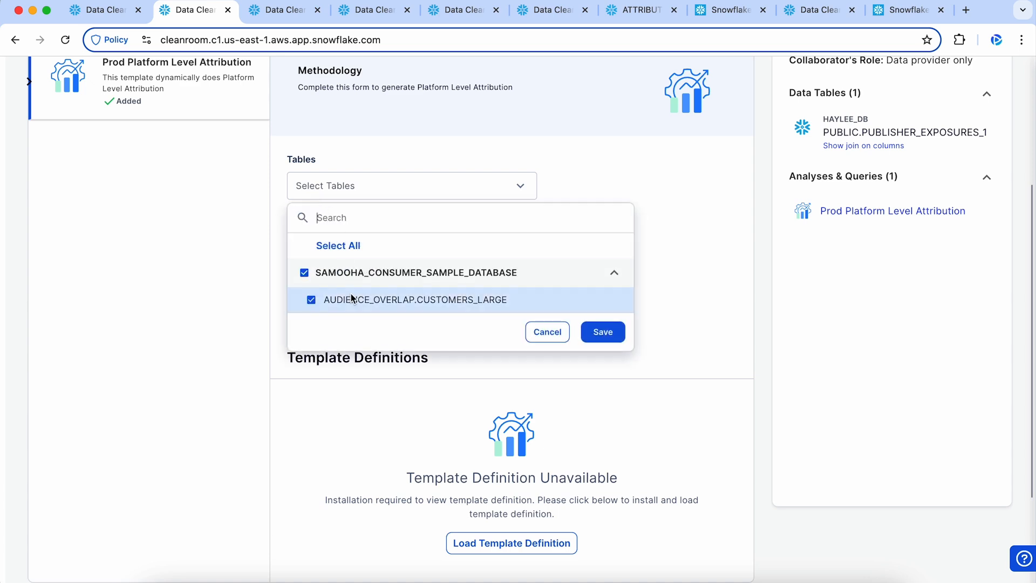
pyautogui.click(599, 342)
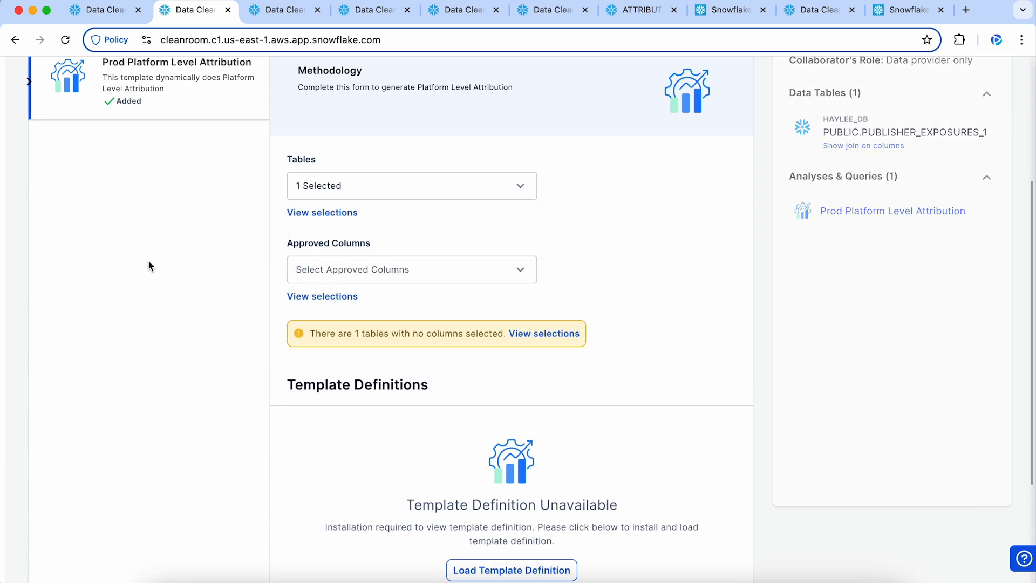
# - Approve all columns of AUDIENCE_OVERLAP.CUSTOMERS_LARGE for the analysis, save them, and finish installing the clean room
pyautogui.click(347, 270)
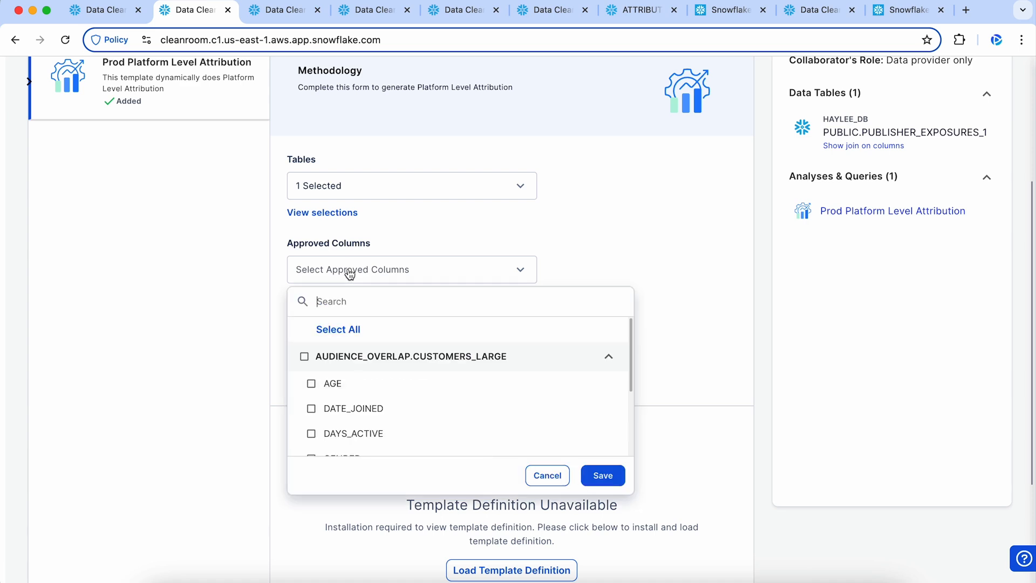
pyautogui.click(304, 357)
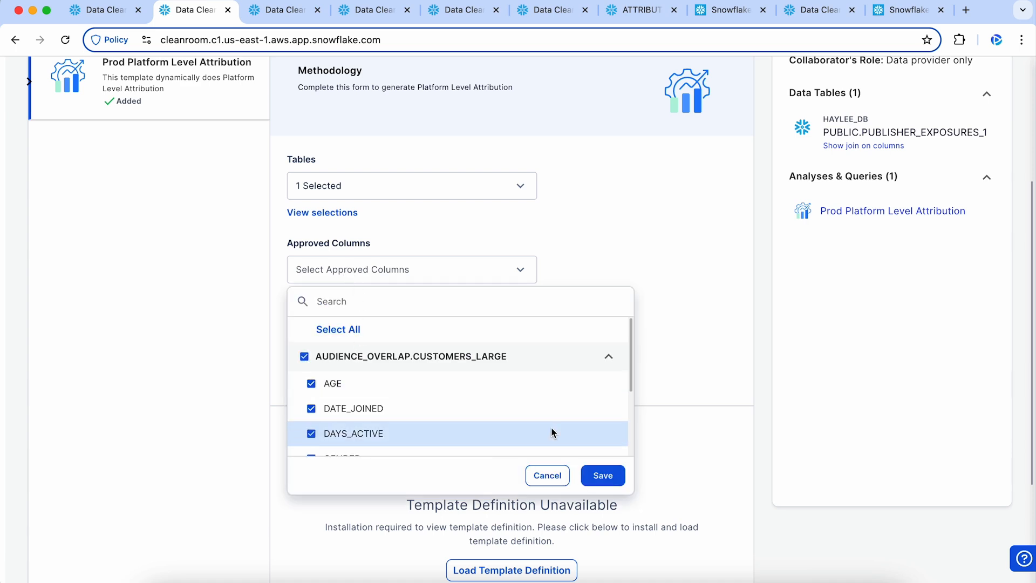
pyautogui.click(600, 476)
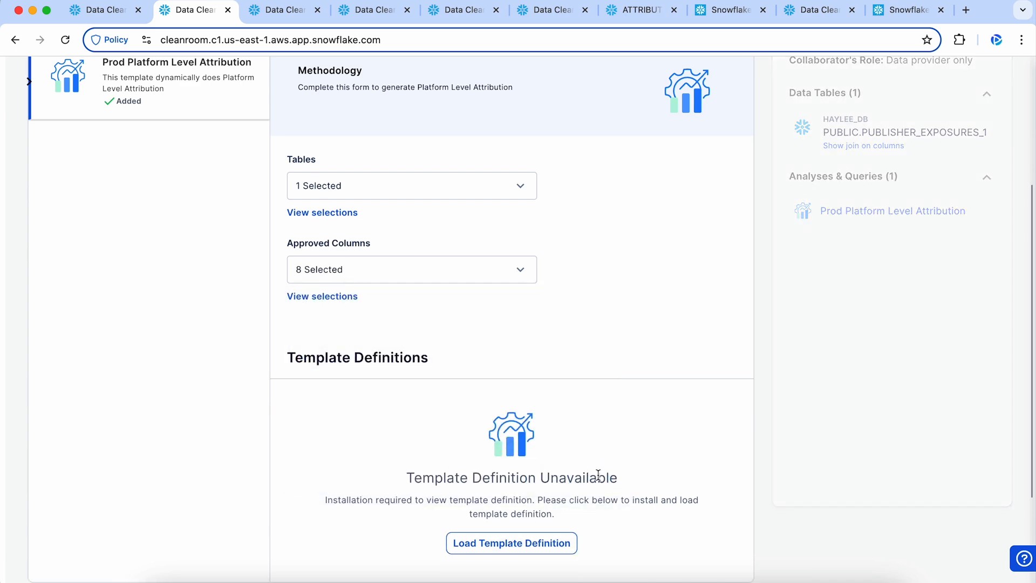
pyautogui.scroll(-3, 598, 474)
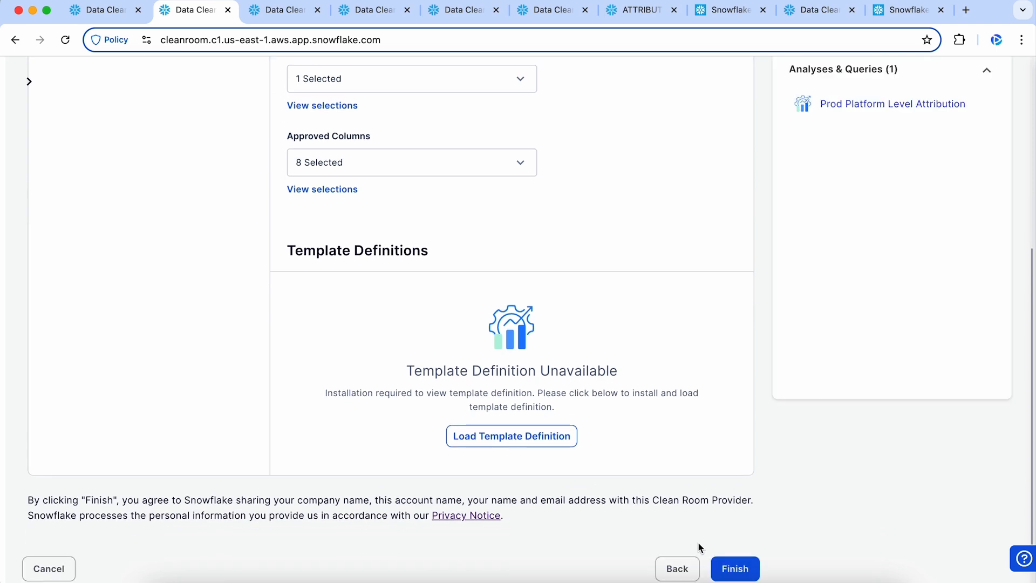
pyautogui.click(728, 570)
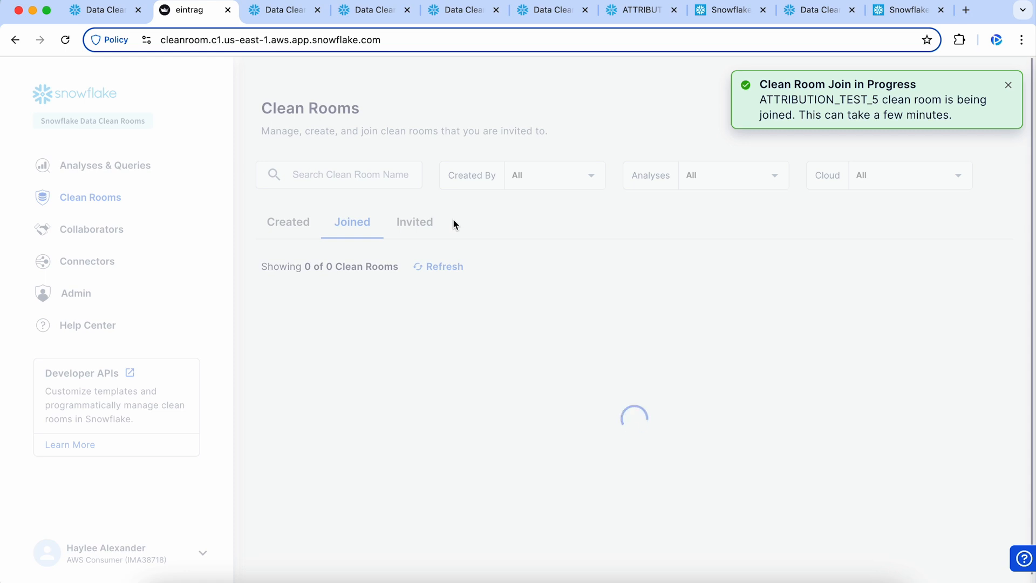
# - Refresh the created clean rooms list in the provider account's browser tab and return to the consumer account's tab
pyautogui.click(102, 10)
pyautogui.click(463, 266)
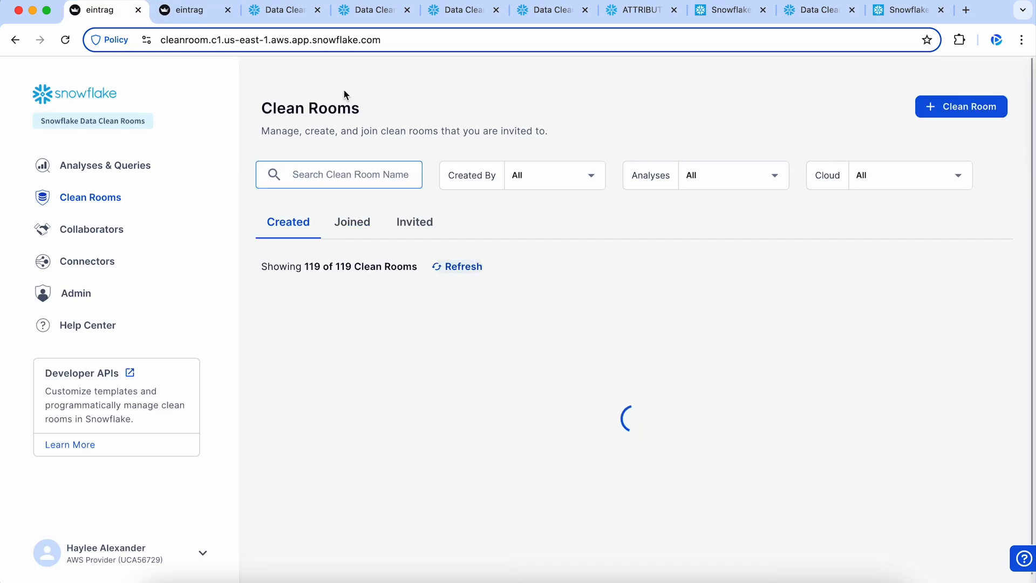
pyautogui.click(194, 12)
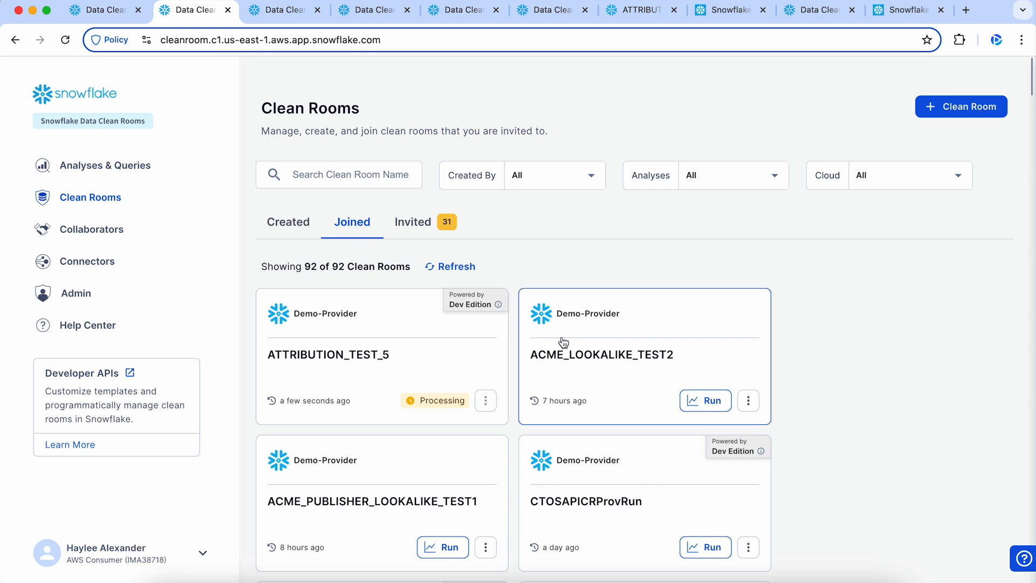
# - View the analyses available to run in ACME_LOOKALIKE_TEST2, cancel the selection, and open the Analyses & Queries page
pyautogui.click(708, 405)
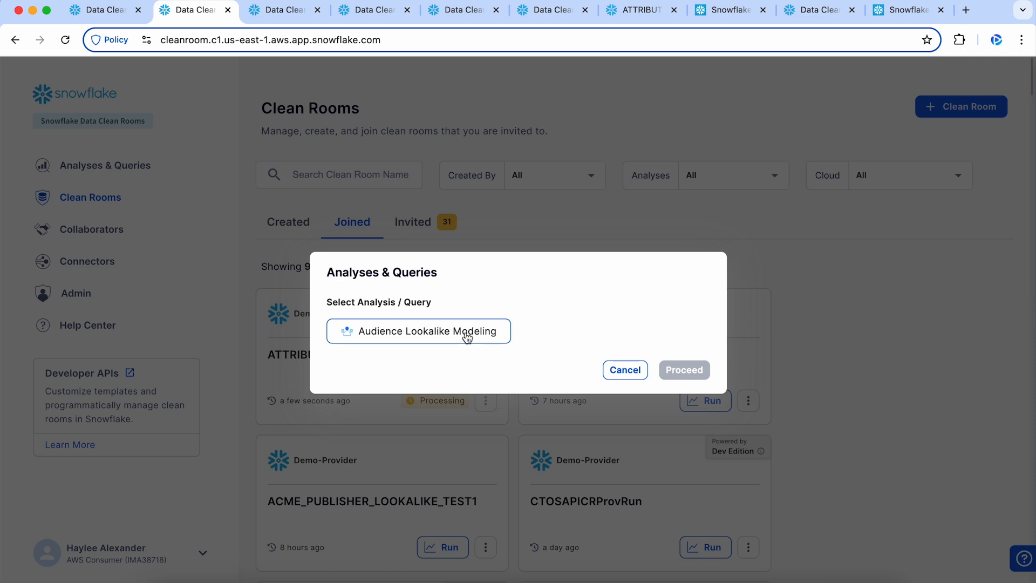
pyautogui.click(607, 371)
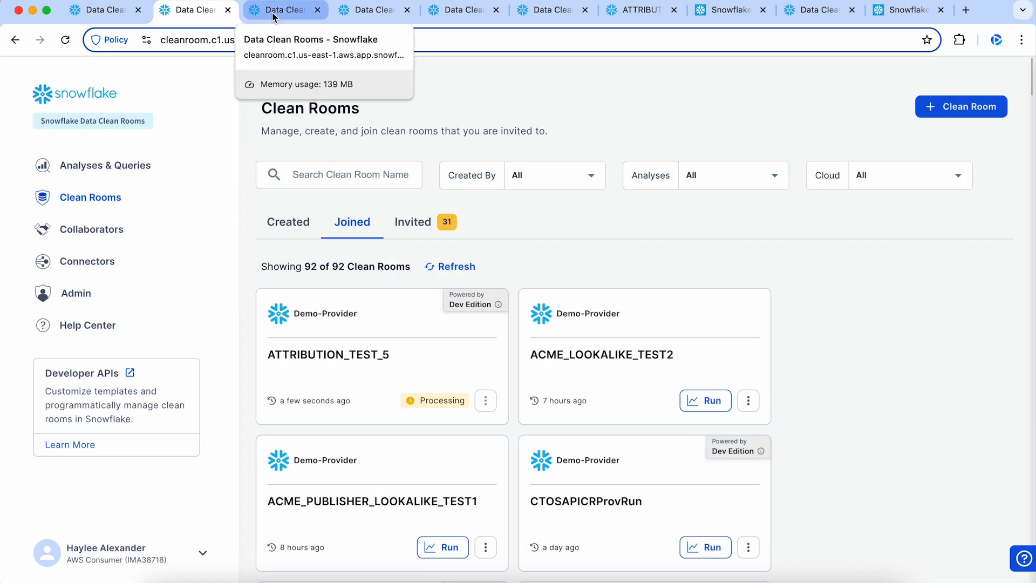
pyautogui.click(132, 162)
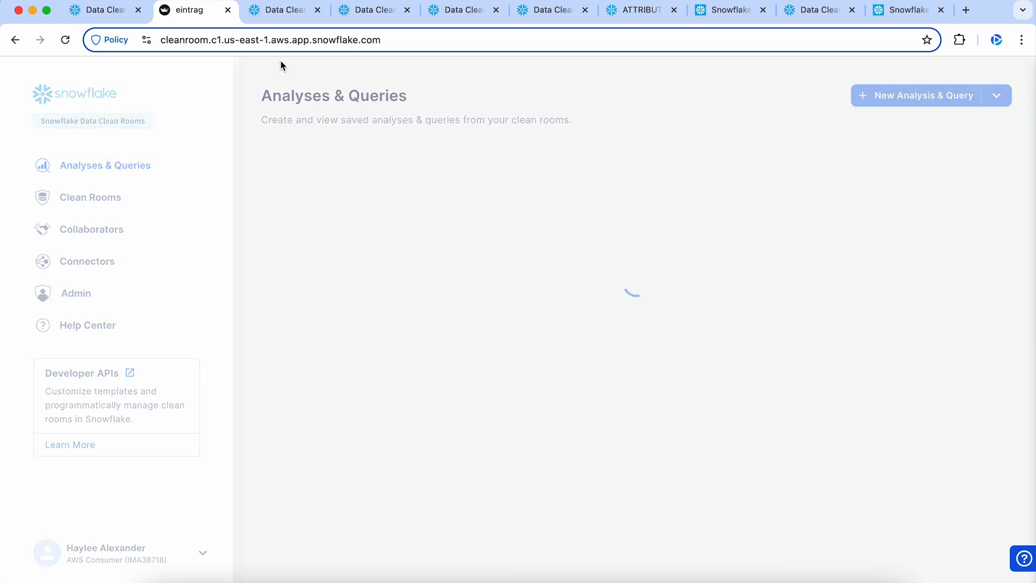
# - Switch to the browser tab with the Audience Segmentation New analysis and examine the Data Stats in its clean room details
pyautogui.click(289, 17)
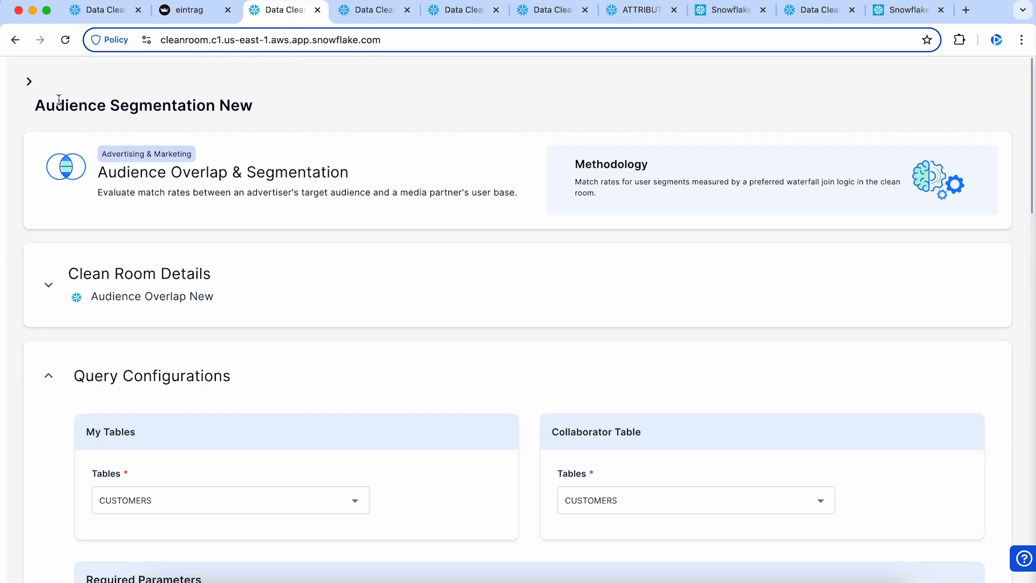
pyautogui.moveTo(70, 117); pyautogui.dragTo(254, 116)
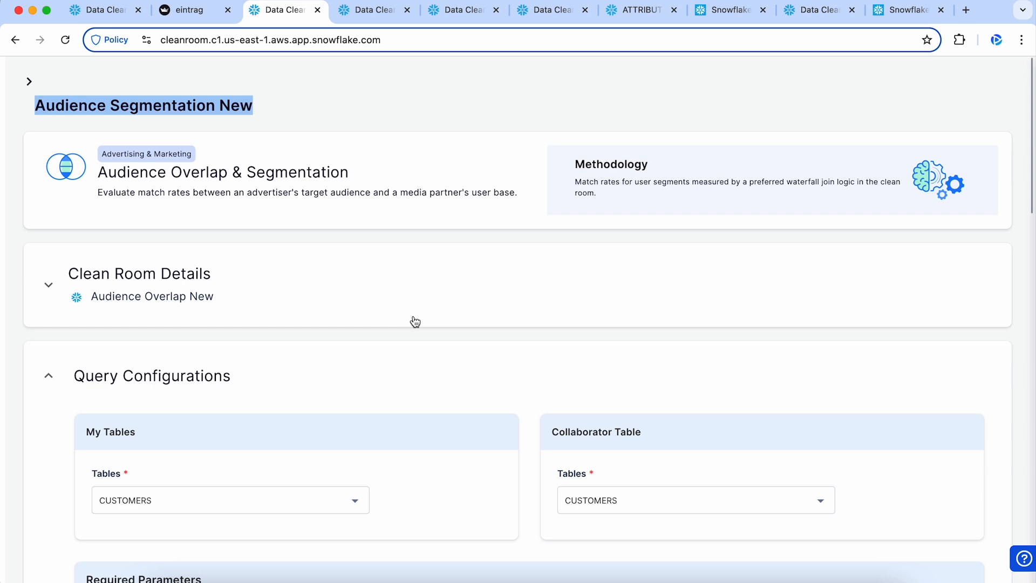
pyautogui.scroll(-2, 416, 322)
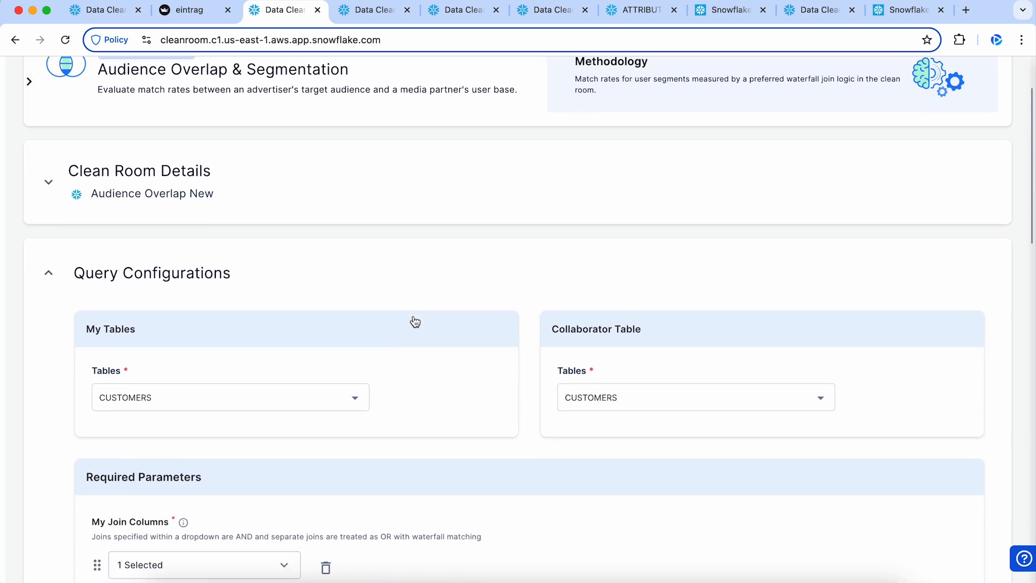
pyautogui.click(50, 183)
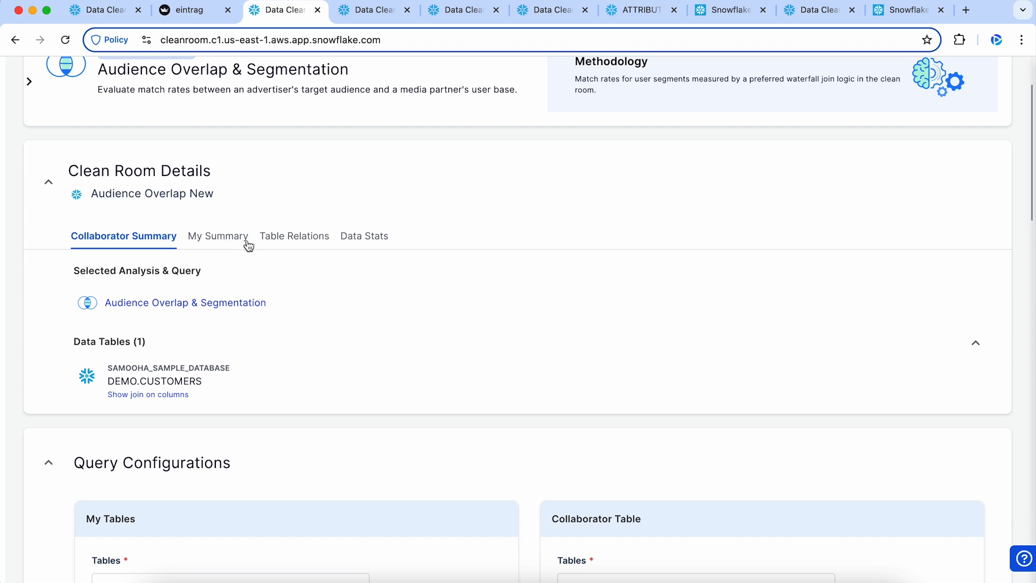
pyautogui.click(374, 246)
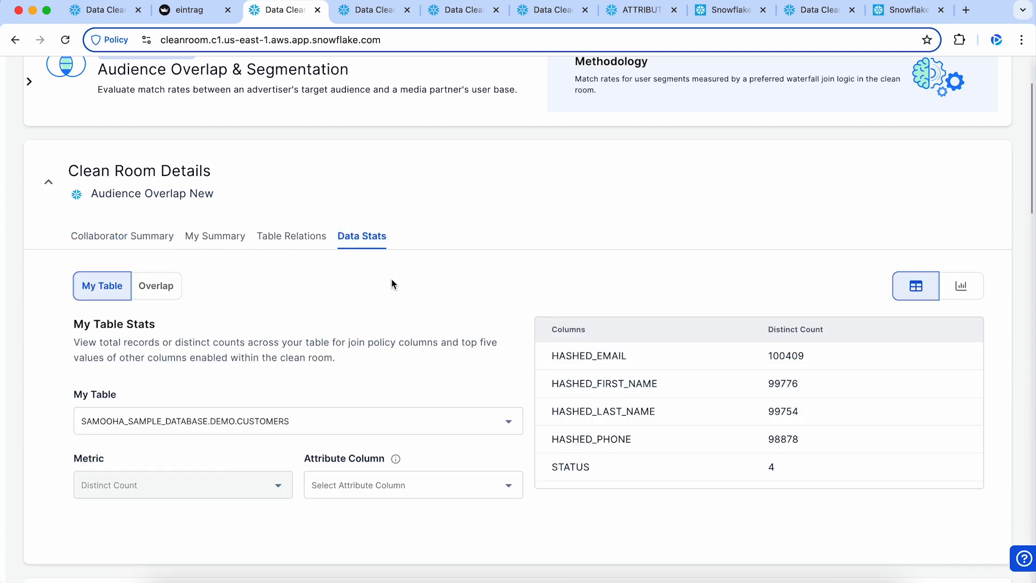
pyautogui.scroll(-2, 393, 283)
pyautogui.scroll(-3, 393, 283)
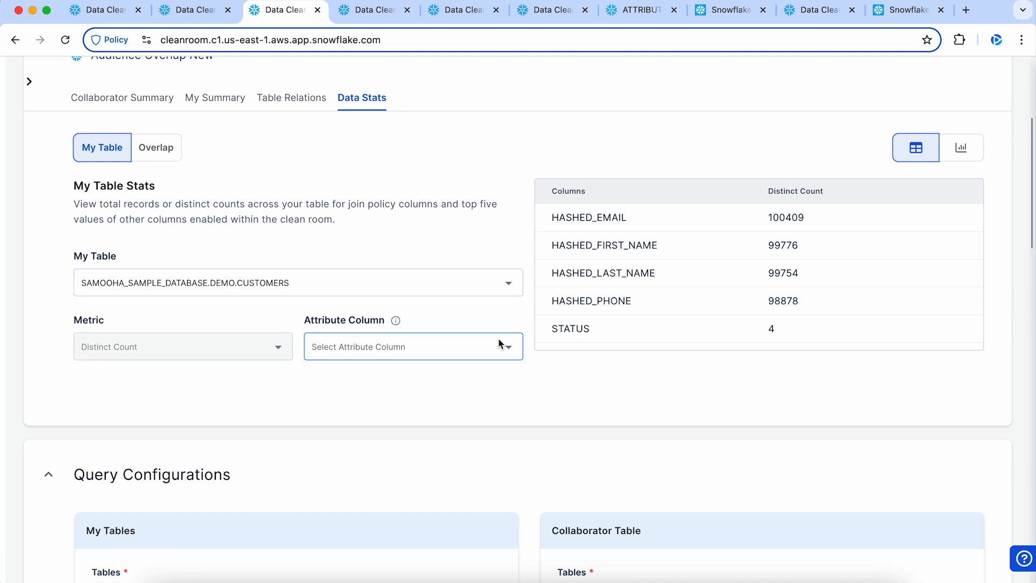
# - Inspect the columns chosen in the first and second join column groups of the query configuration, cancelling each selection list
pyautogui.scroll(-12, 500, 343)
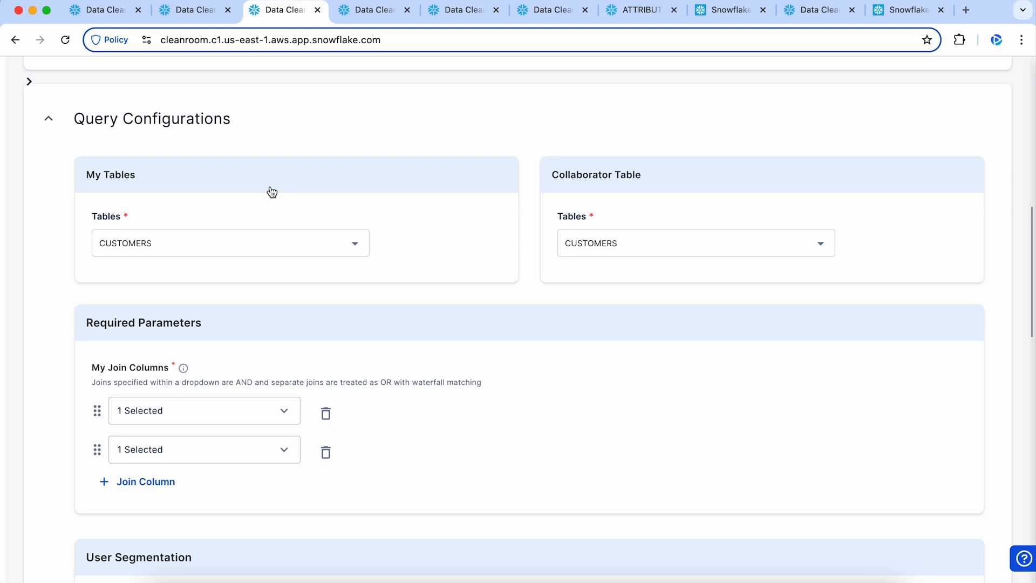
pyautogui.scroll(-3, 341, 274)
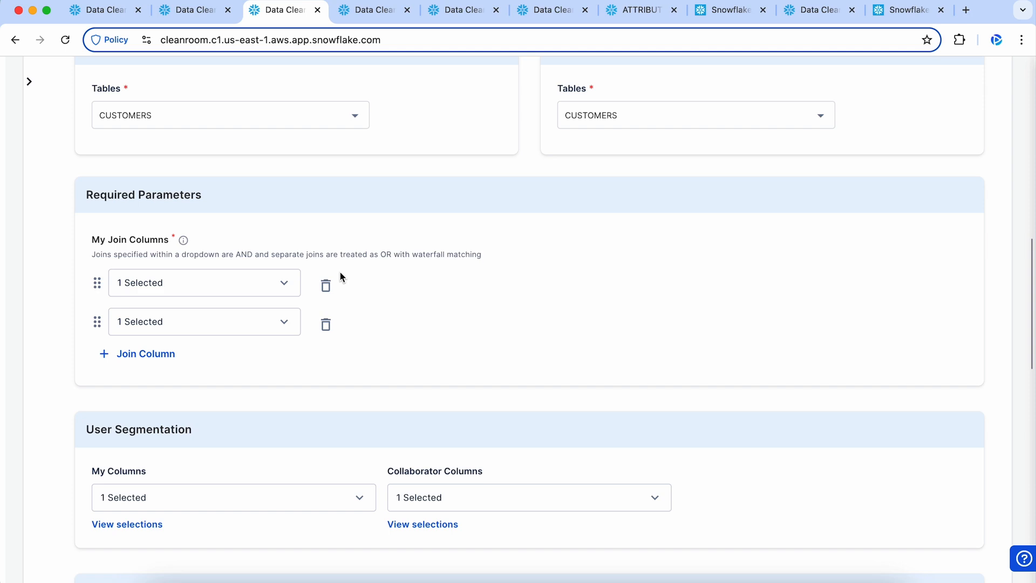
pyautogui.click(289, 288)
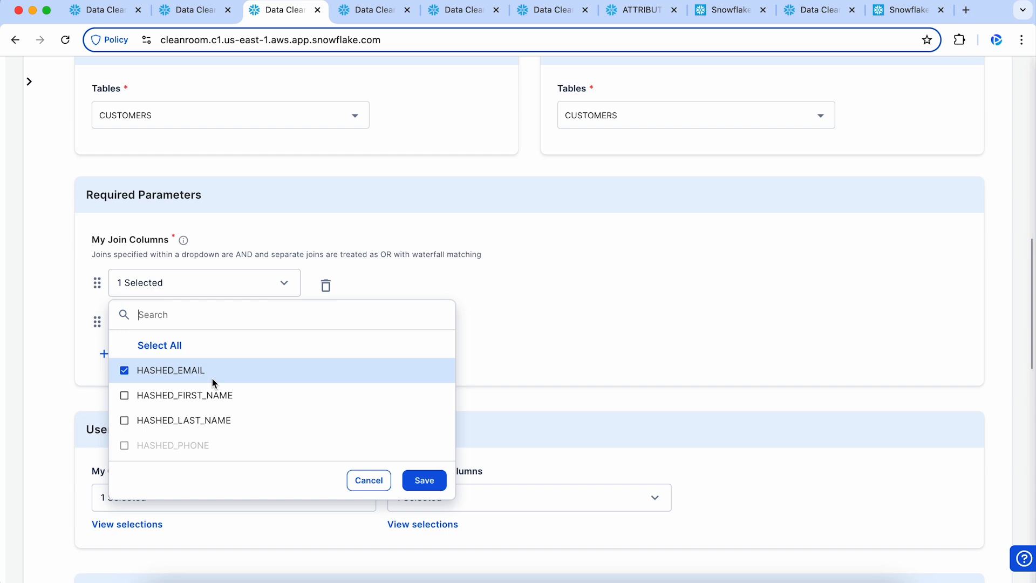
pyautogui.click(362, 482)
pyautogui.click(222, 325)
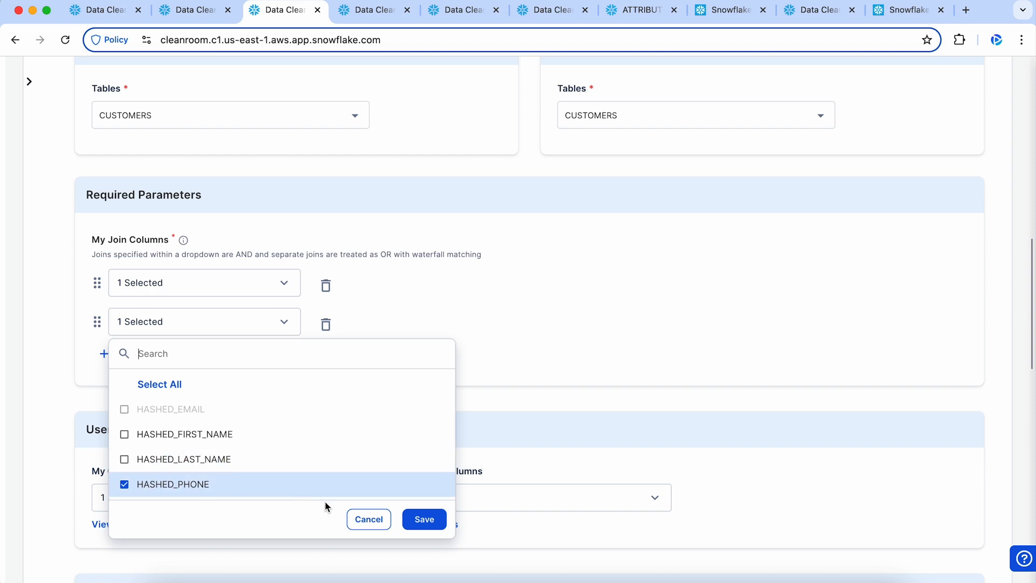
pyautogui.click(363, 521)
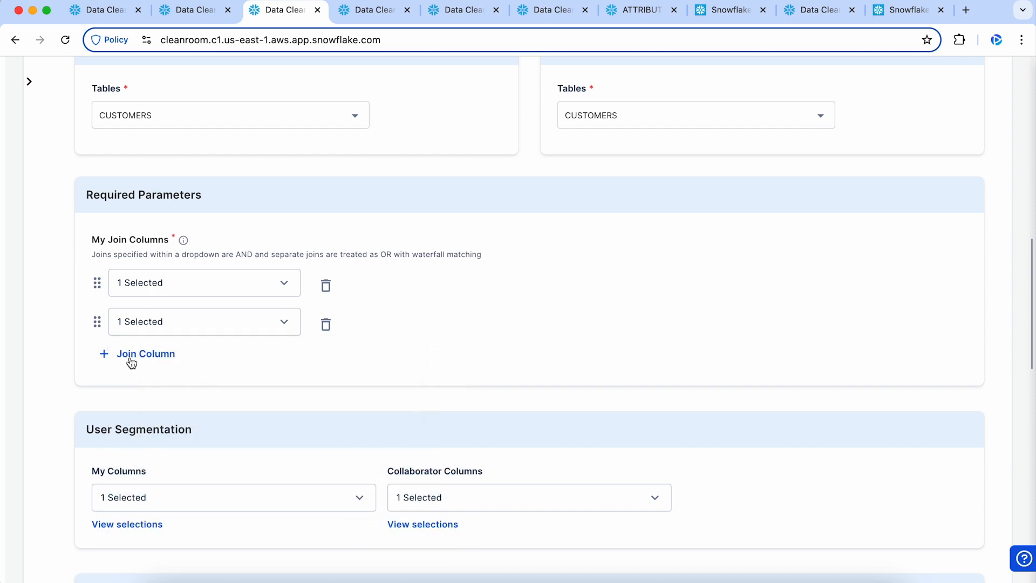
# - Add a third join column group, view its available columns, and cancel without choosing any
pyautogui.click(133, 358)
pyautogui.click(141, 371)
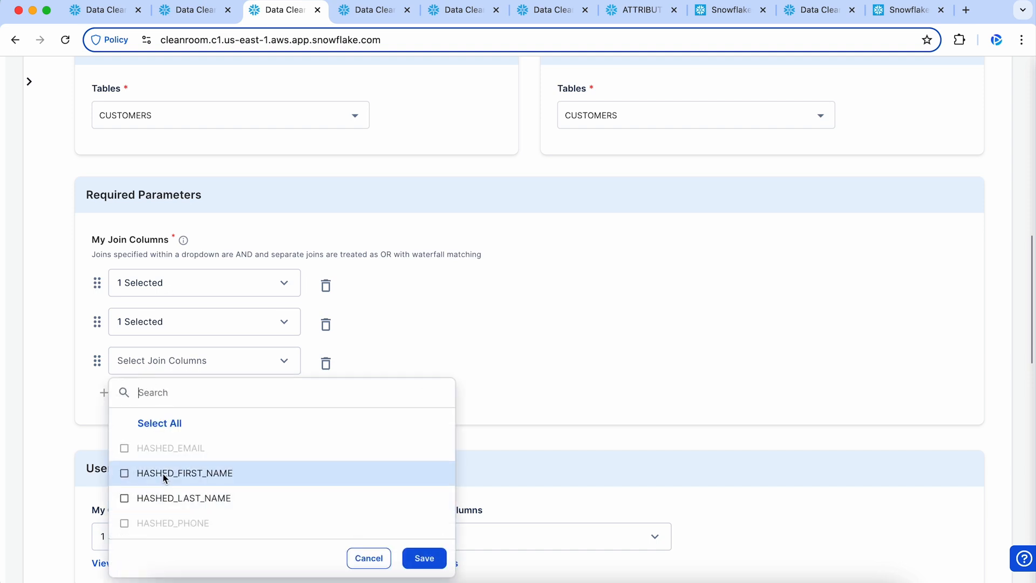
pyautogui.click(357, 561)
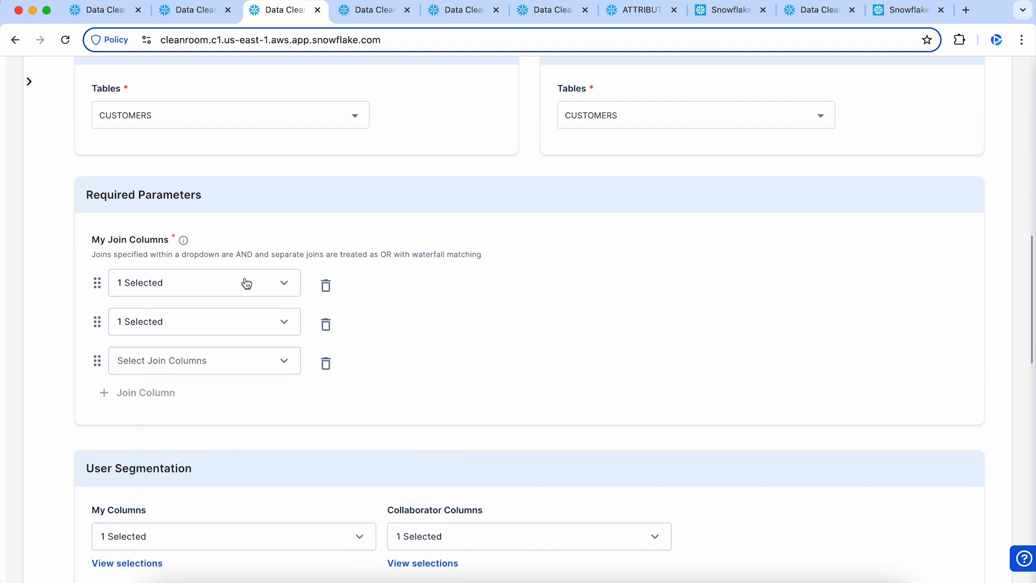
# - View the segmentation columns available from the own table under User Segmentation and cancel the selection
pyautogui.scroll(-3, 455, 384)
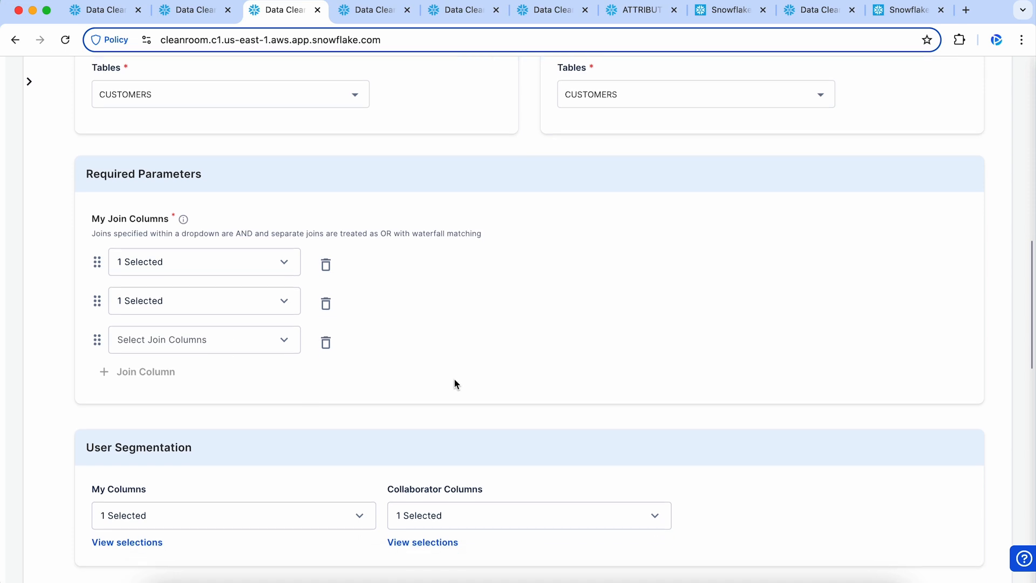
pyautogui.scroll(-2, 455, 384)
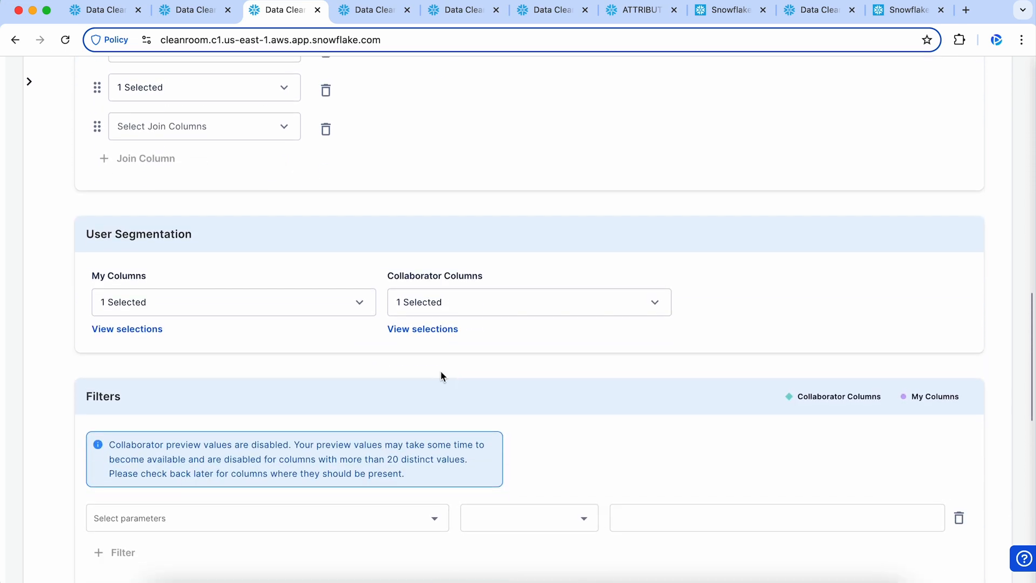
pyautogui.click(354, 316)
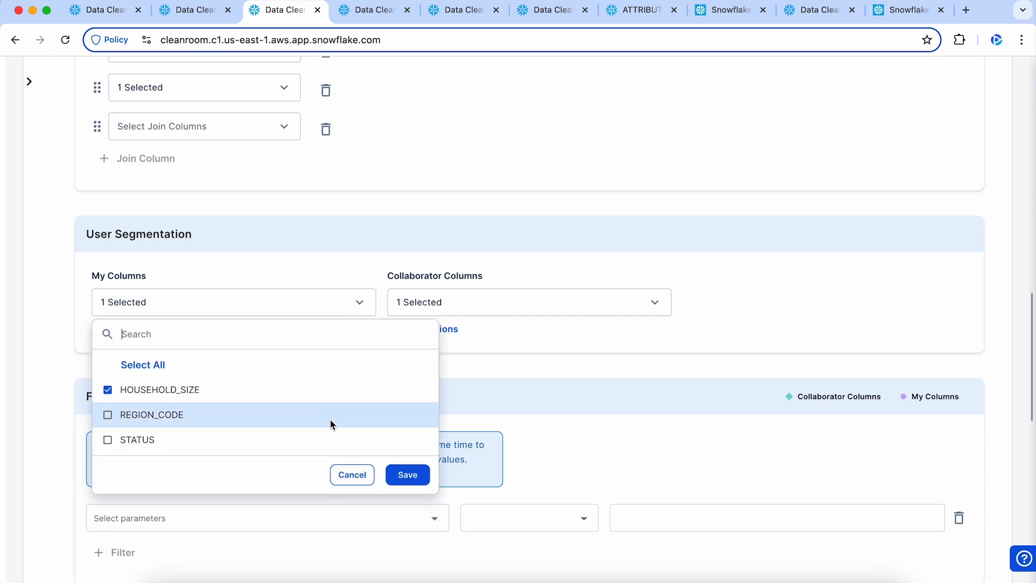
pyautogui.click(343, 479)
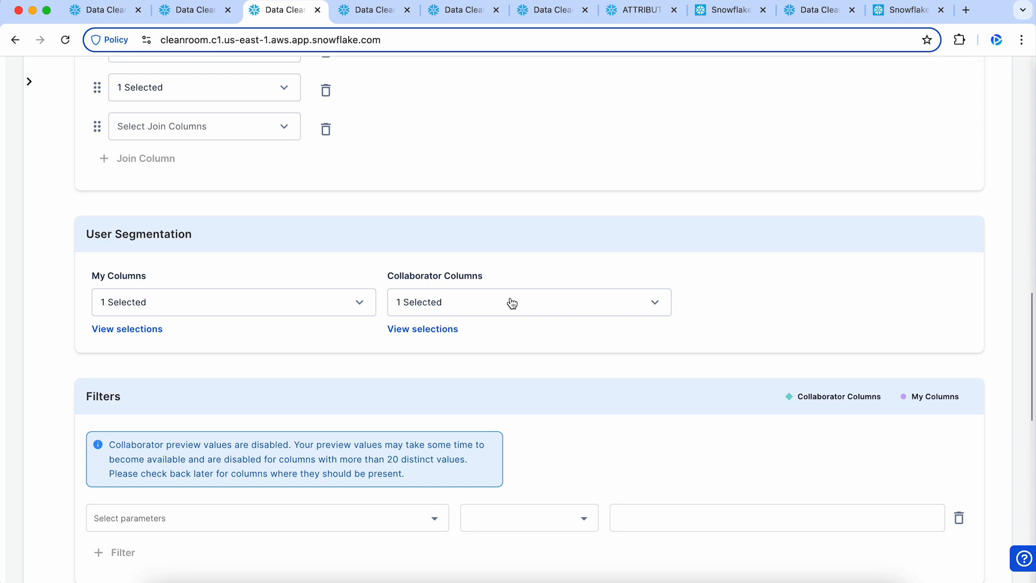
# - Review the filters and warehouse settings of the analysis and examine the Overlap Metrics in its results
pyautogui.scroll(-6, 512, 302)
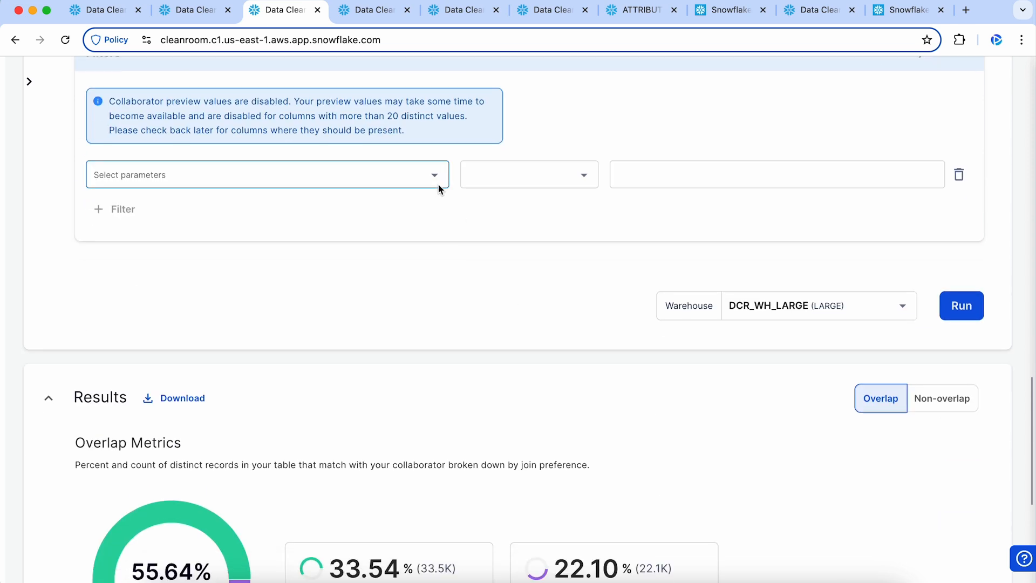
pyautogui.scroll(15, 438, 189)
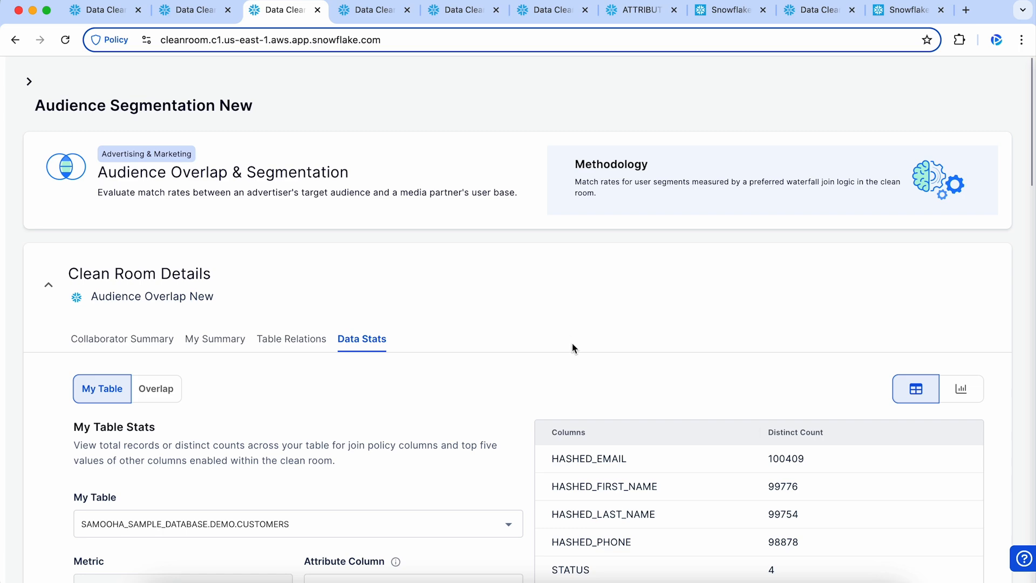
pyautogui.scroll(-15, 573, 346)
pyautogui.scroll(-10, 572, 348)
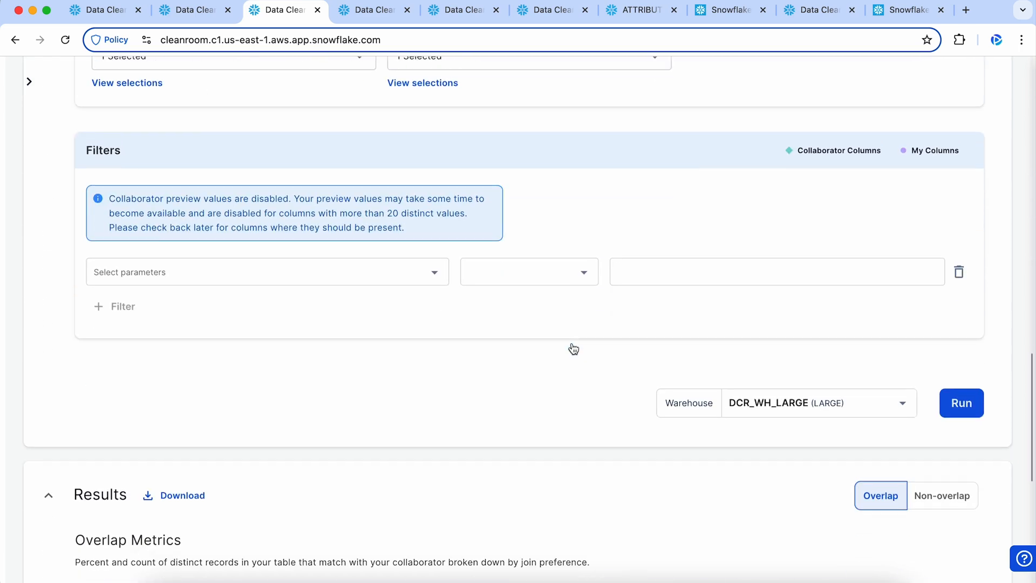
pyautogui.scroll(-4, 572, 348)
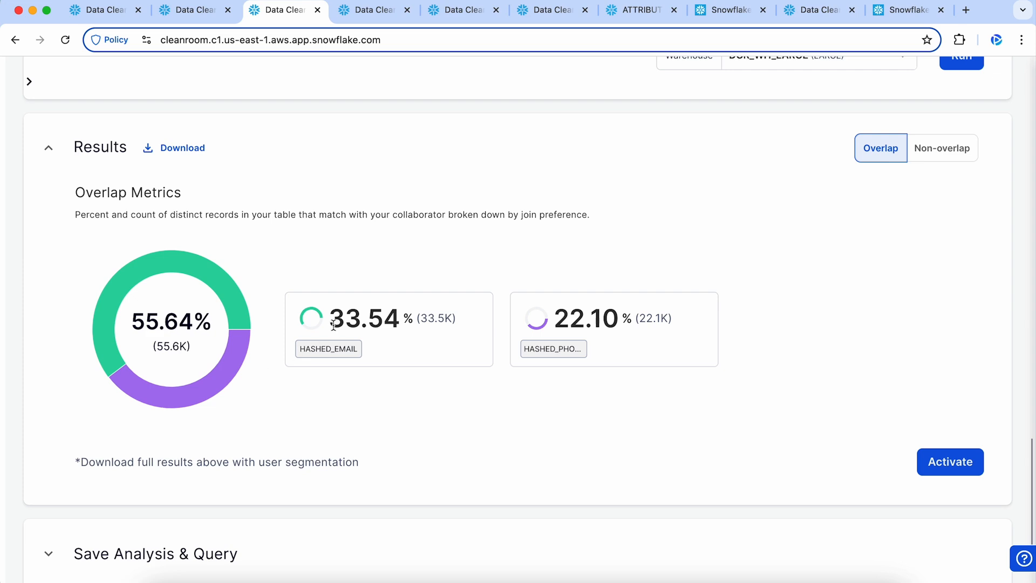
# - Examine the match rates for the hashed email and hashed phone joins, and check the Non-overlap view before returning to Overlap
pyautogui.moveTo(334, 323); pyautogui.dragTo(414, 319)
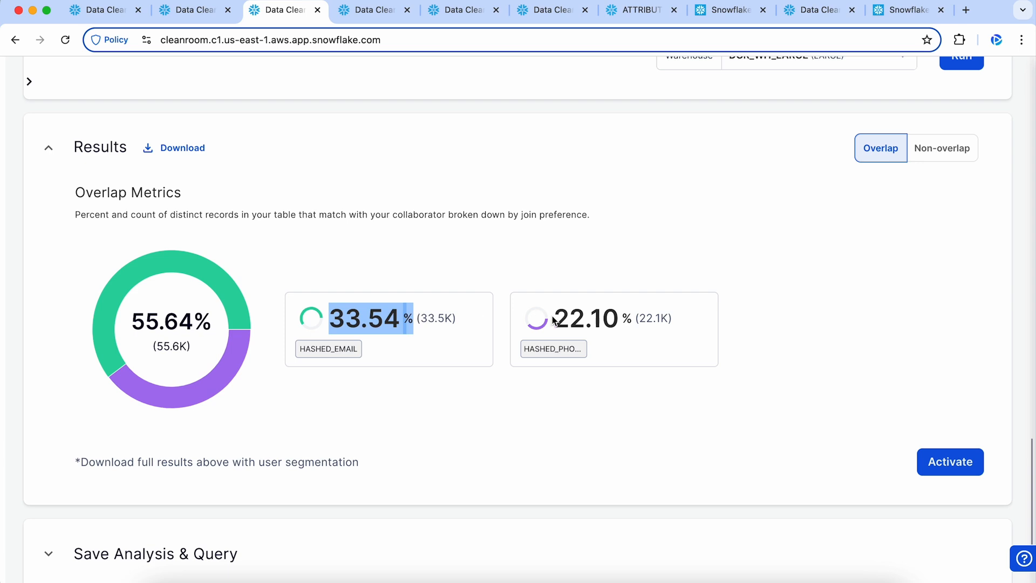
pyautogui.moveTo(558, 319); pyautogui.dragTo(616, 318)
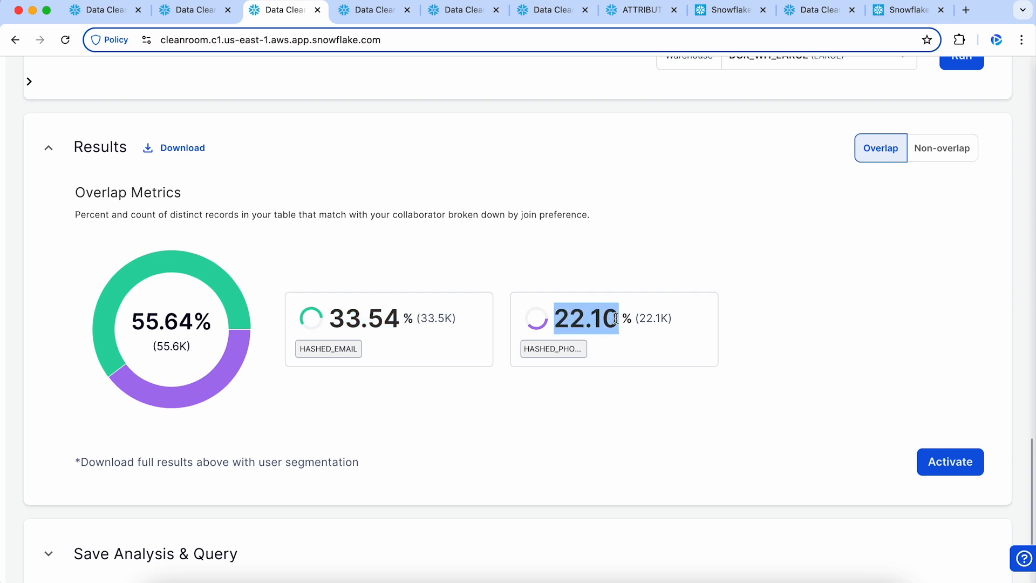
pyautogui.click(940, 160)
pyautogui.click(893, 155)
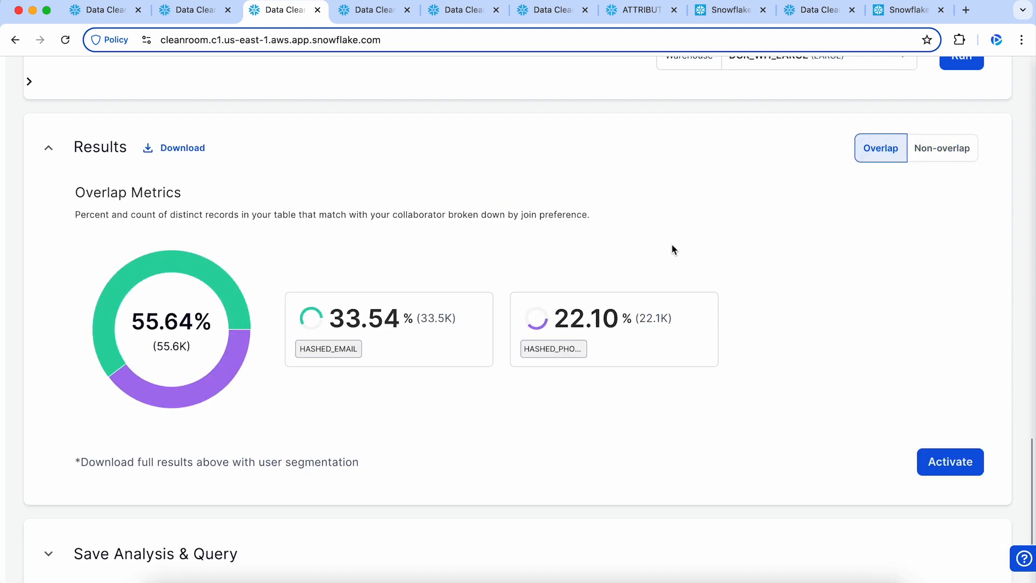
# - Expand the Save Analysis & Query section, inspect its Schedule Run setting, and collapse the section again
pyautogui.scroll(-3, 672, 250)
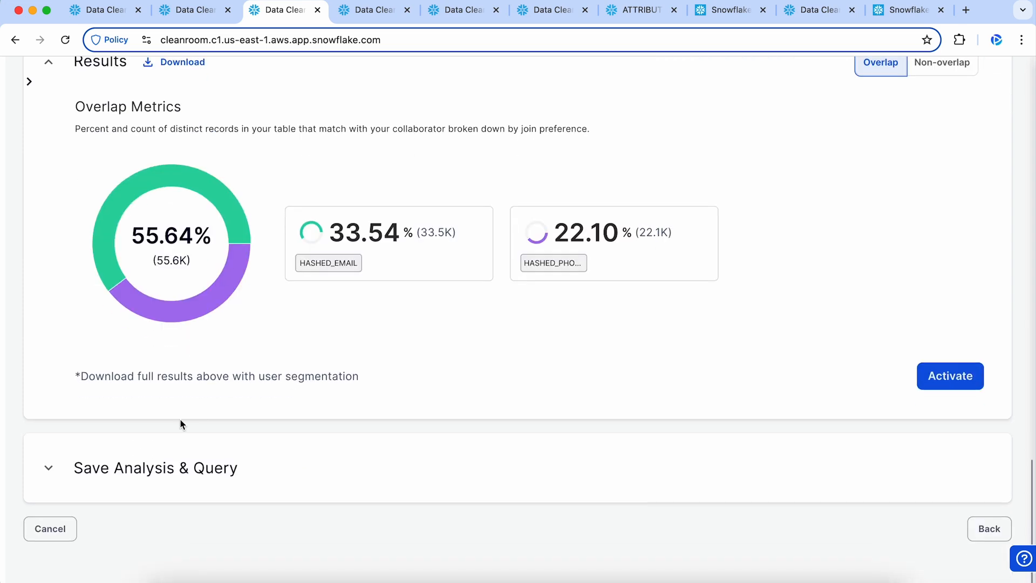
pyautogui.click(150, 470)
pyautogui.scroll(-3, 283, 444)
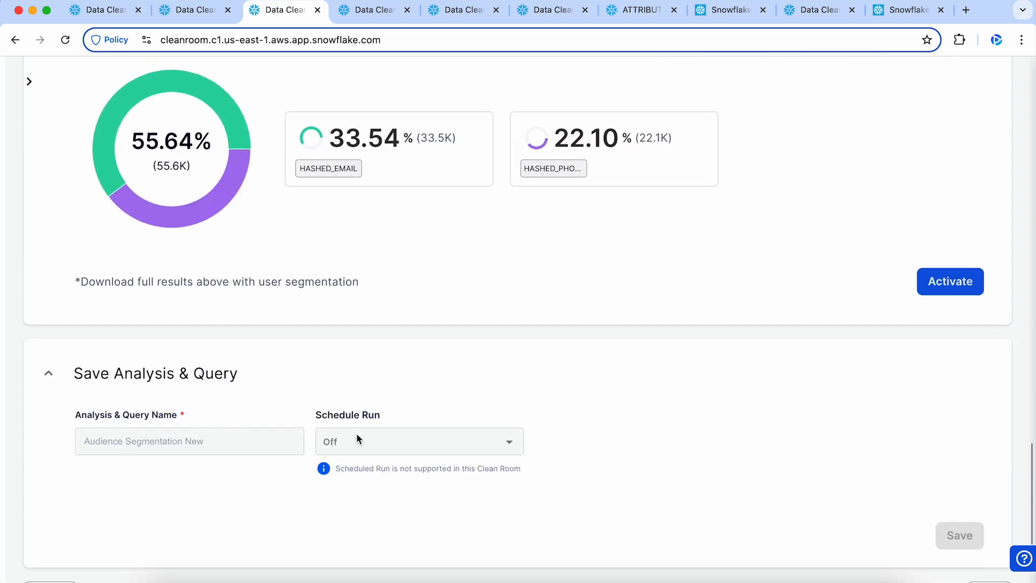
pyautogui.moveTo(384, 416); pyautogui.dragTo(317, 413)
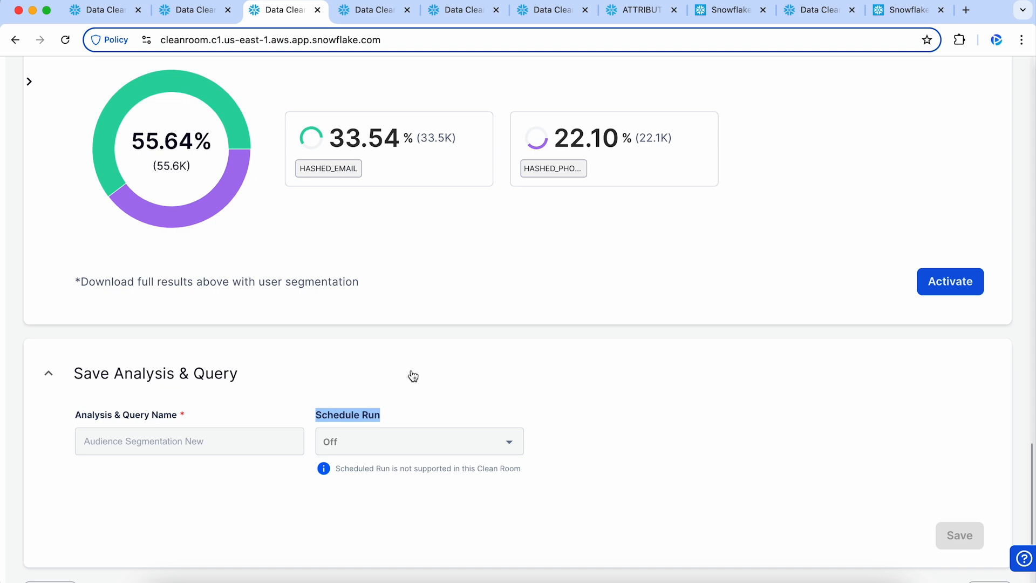
pyautogui.click(417, 448)
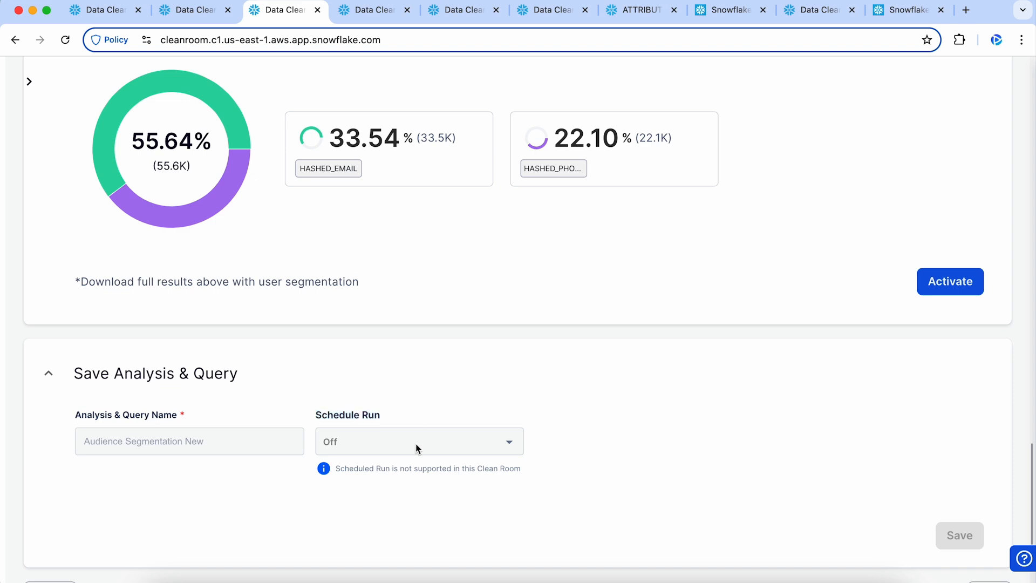
pyautogui.moveTo(382, 424); pyautogui.dragTo(308, 416)
pyautogui.click(433, 384)
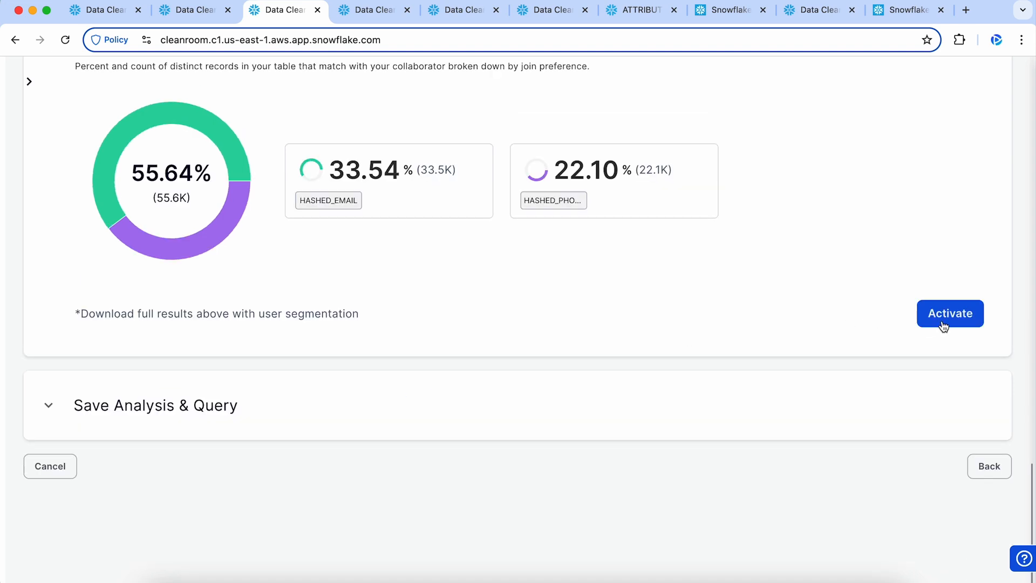
# - Open the Activation Hub for the overlap results, browse the available activation destinations, and cancel without pushing data
pyautogui.click(943, 323)
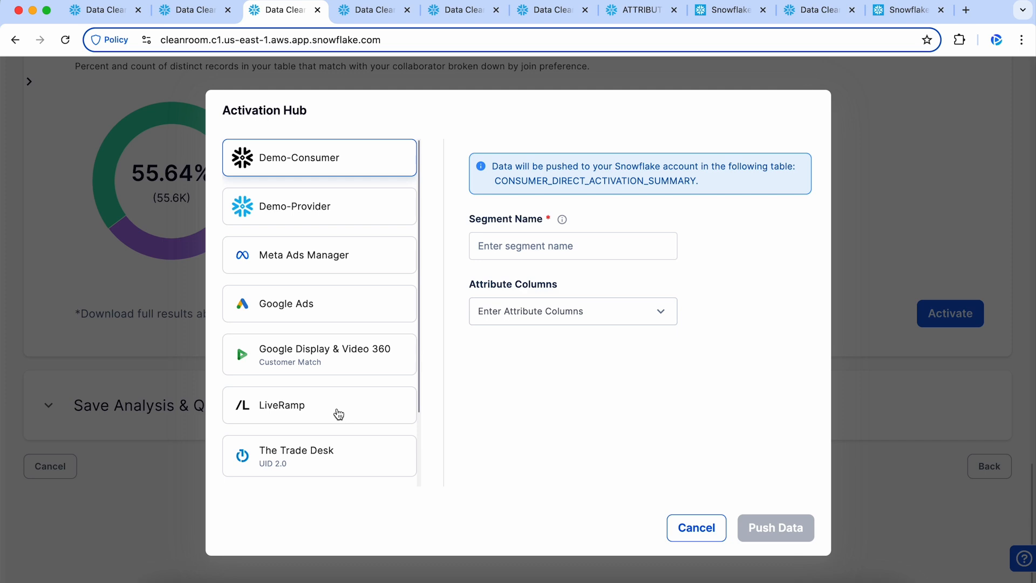
pyautogui.scroll(-3, 339, 414)
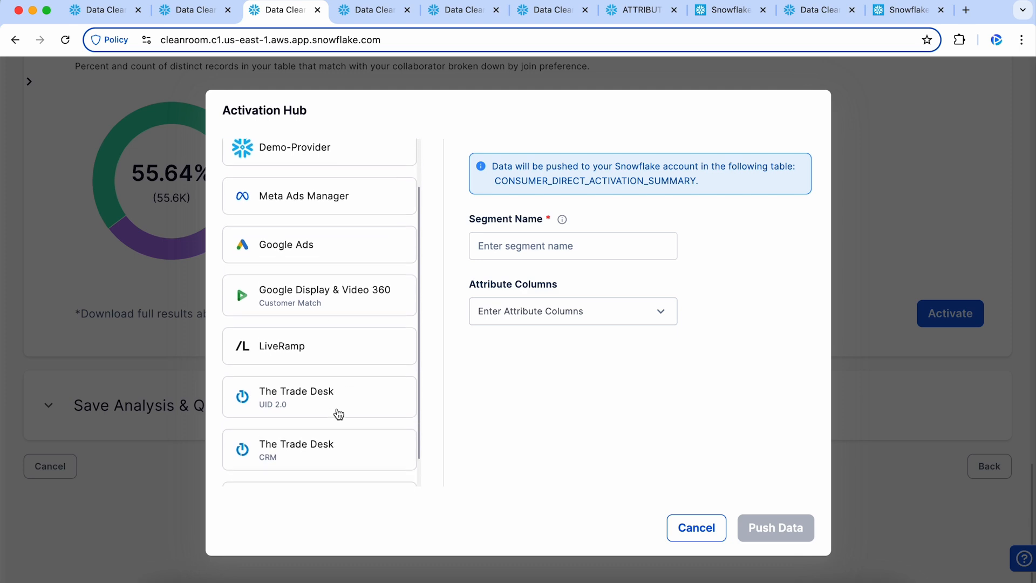
pyautogui.scroll(3, 338, 414)
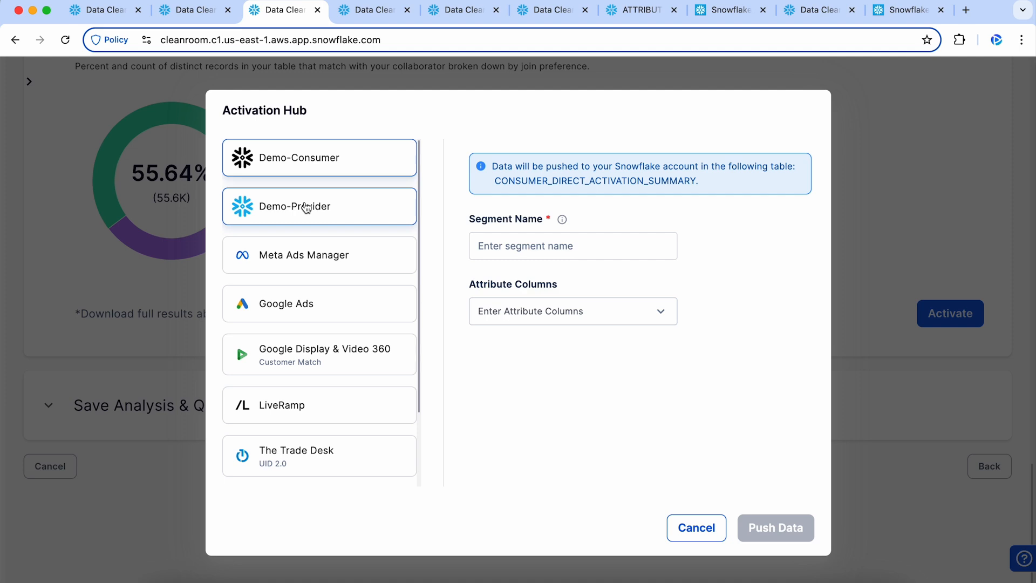
pyautogui.scroll(-2, 334, 335)
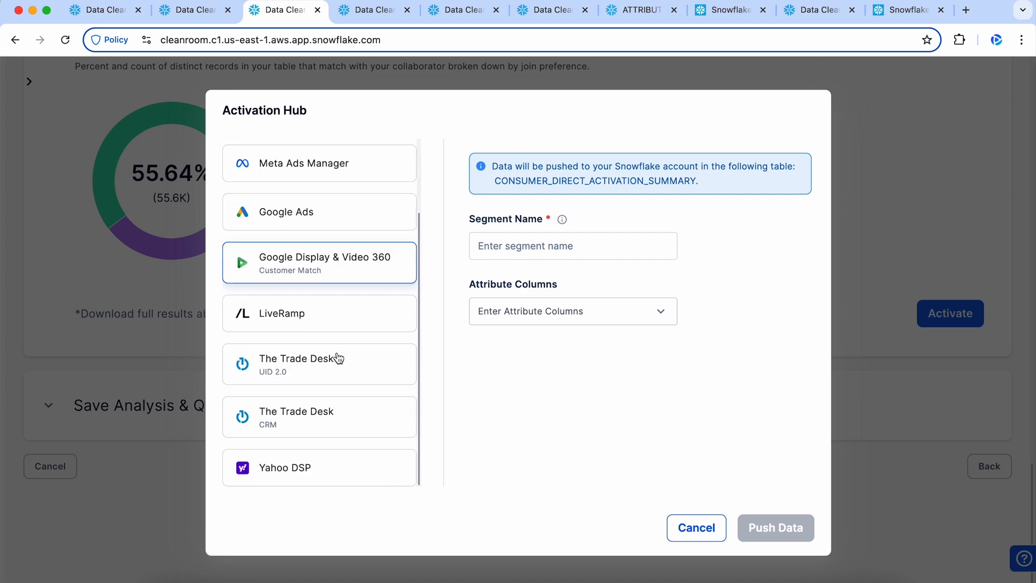
pyautogui.scroll(2, 338, 356)
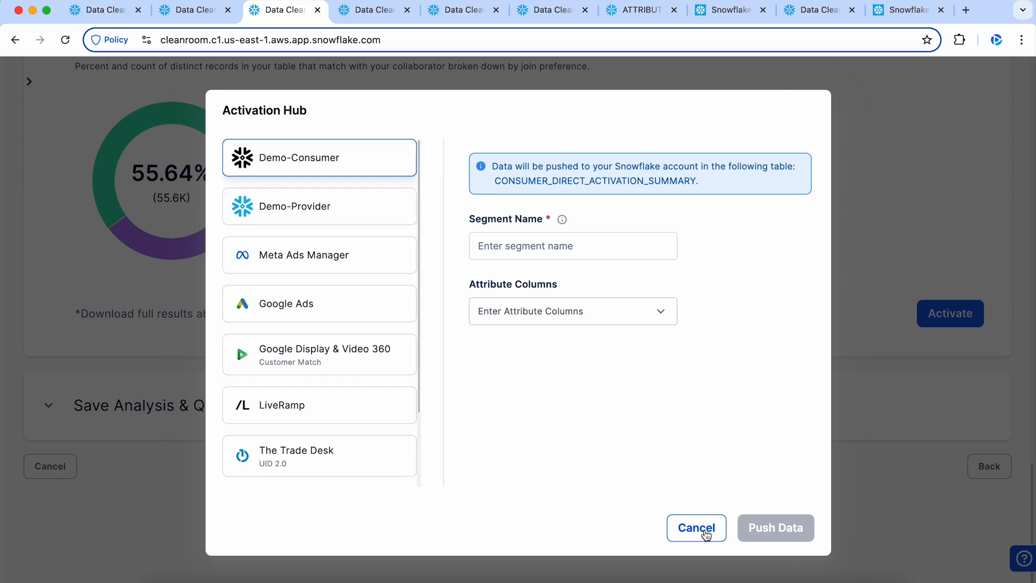
pyautogui.click(700, 532)
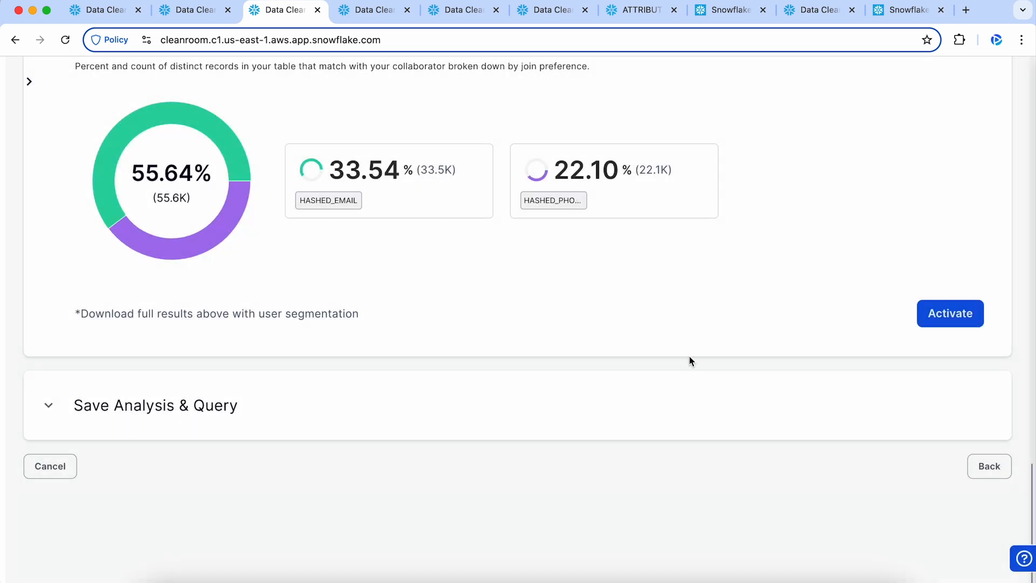
# - Switch to the sql demo analysis and review its clean room details and query configuration
pyautogui.scroll(20, 691, 360)
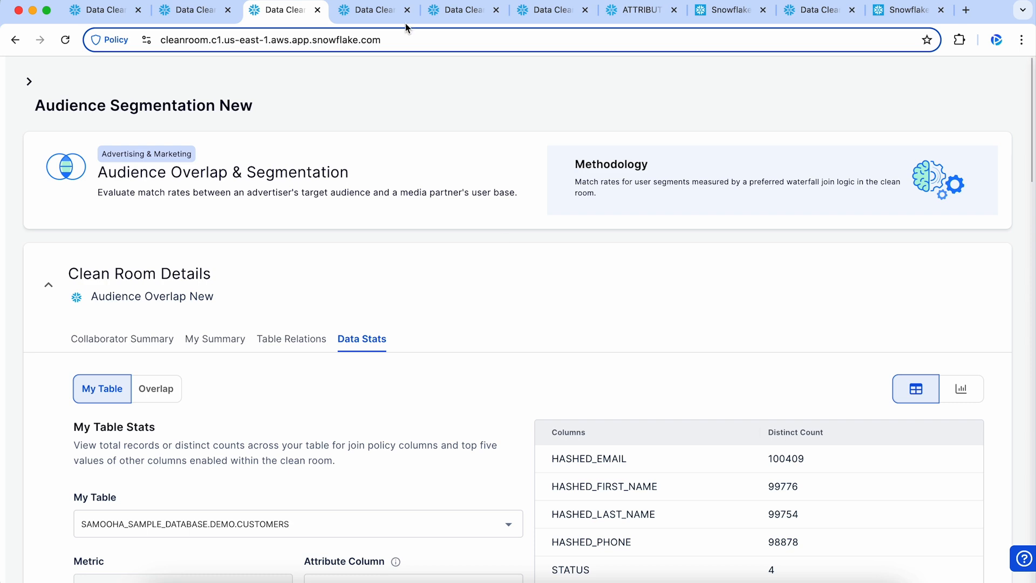
pyautogui.click(368, 13)
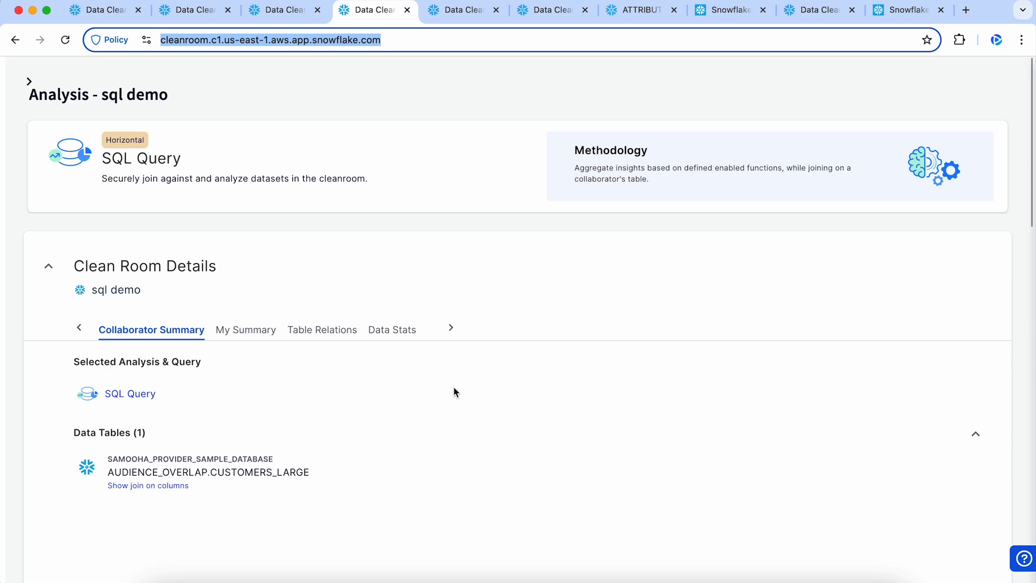
pyautogui.scroll(-6, 454, 392)
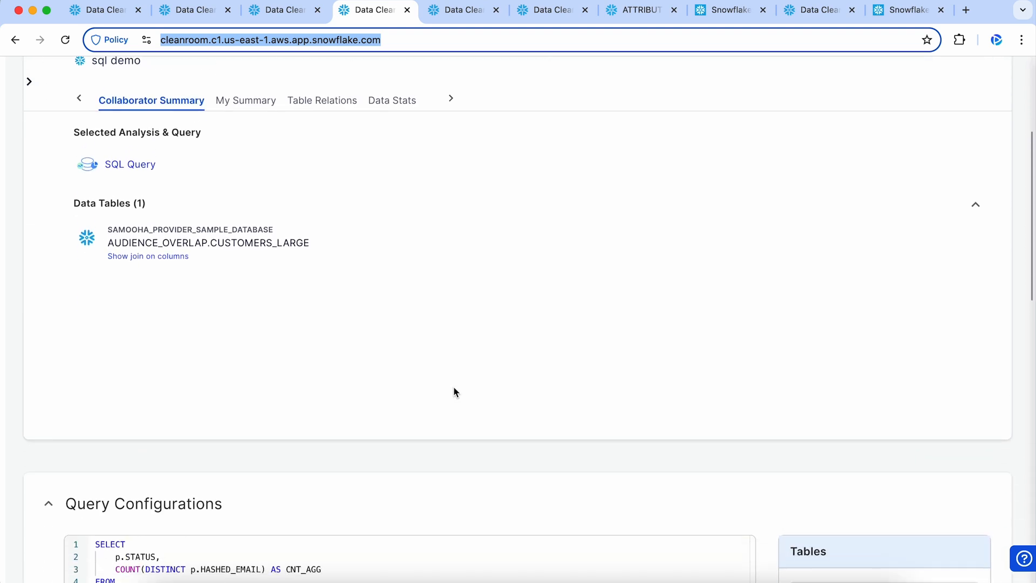
pyautogui.scroll(-2, 454, 392)
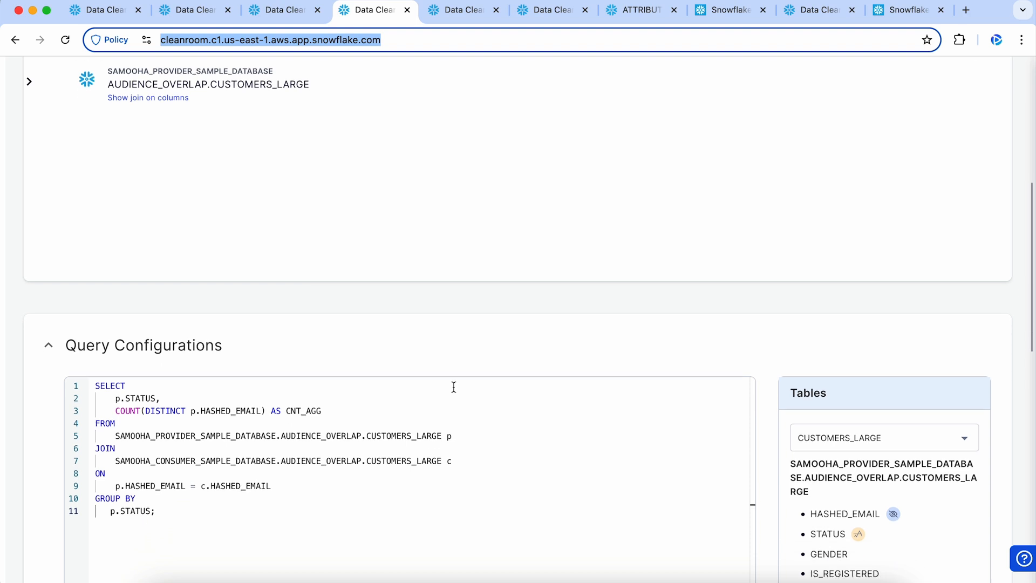
pyautogui.scroll(-3, 470, 330)
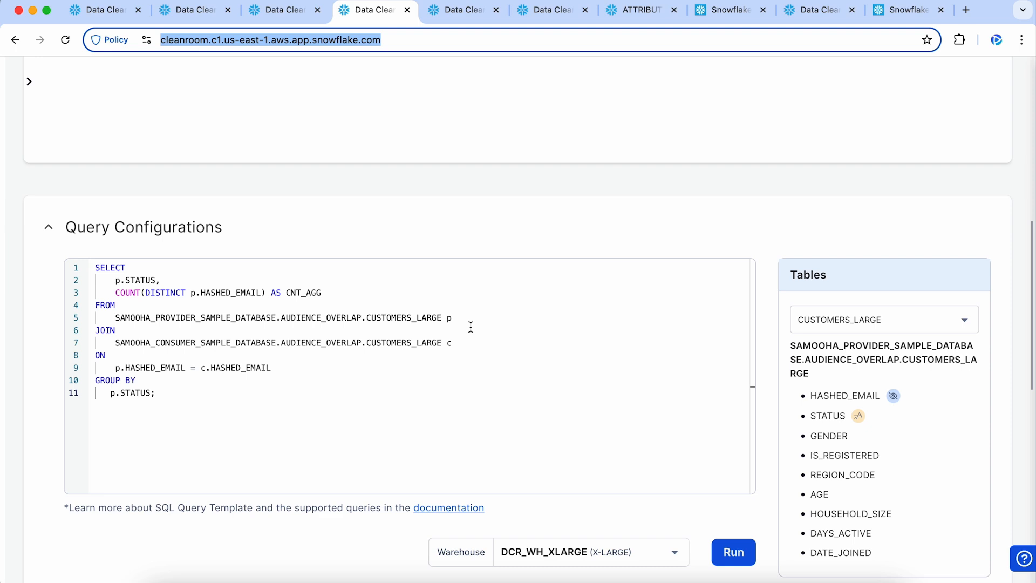
pyautogui.scroll(-2, 878, 214)
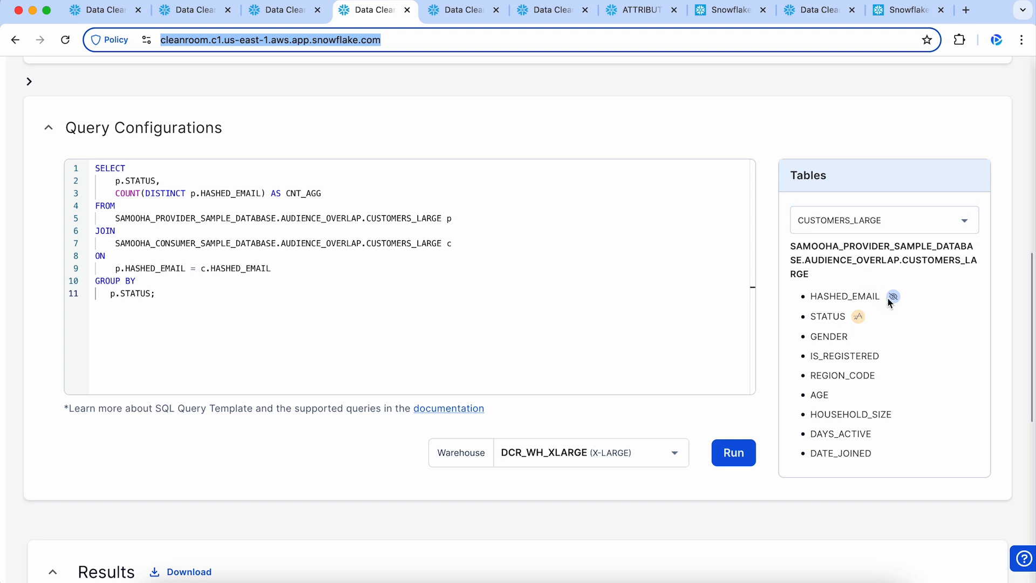
# - Check the policies on the HASHED_EMAIL and STATUS columns and examine the SQL query's GROUP BY clause
pyautogui.moveTo(896, 301)
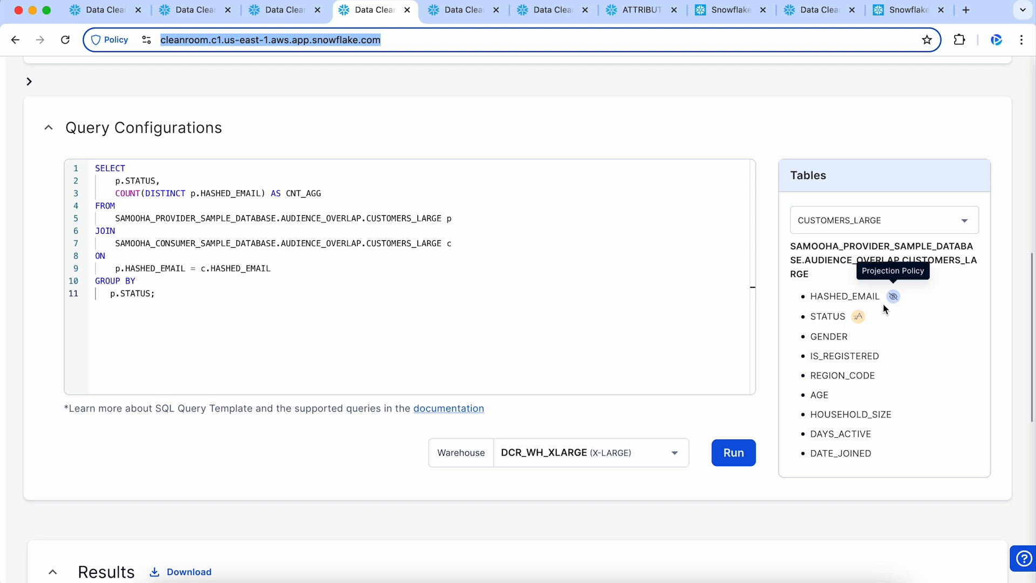
pyautogui.moveTo(860, 318)
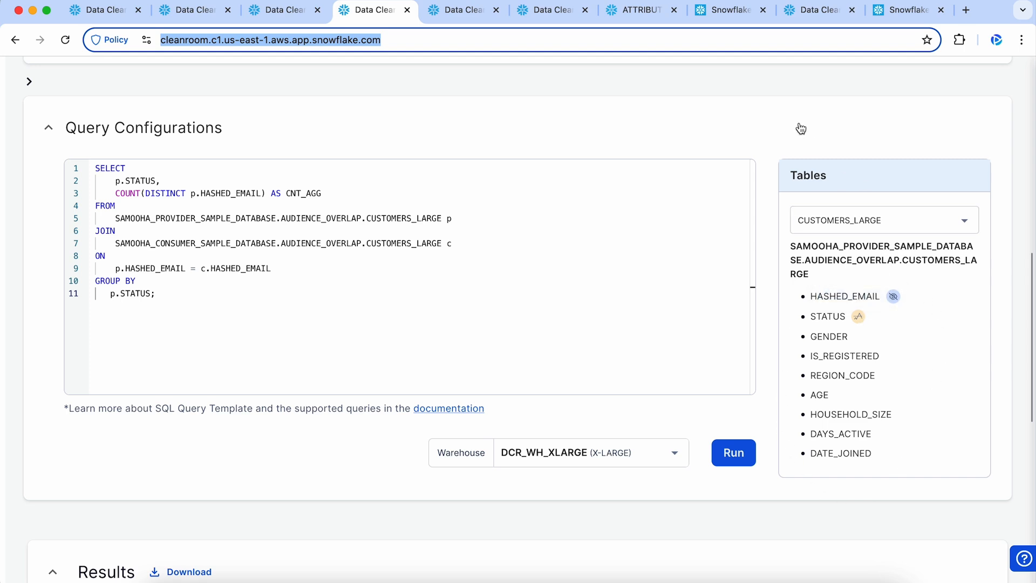
pyautogui.moveTo(167, 294); pyautogui.dragTo(90, 169)
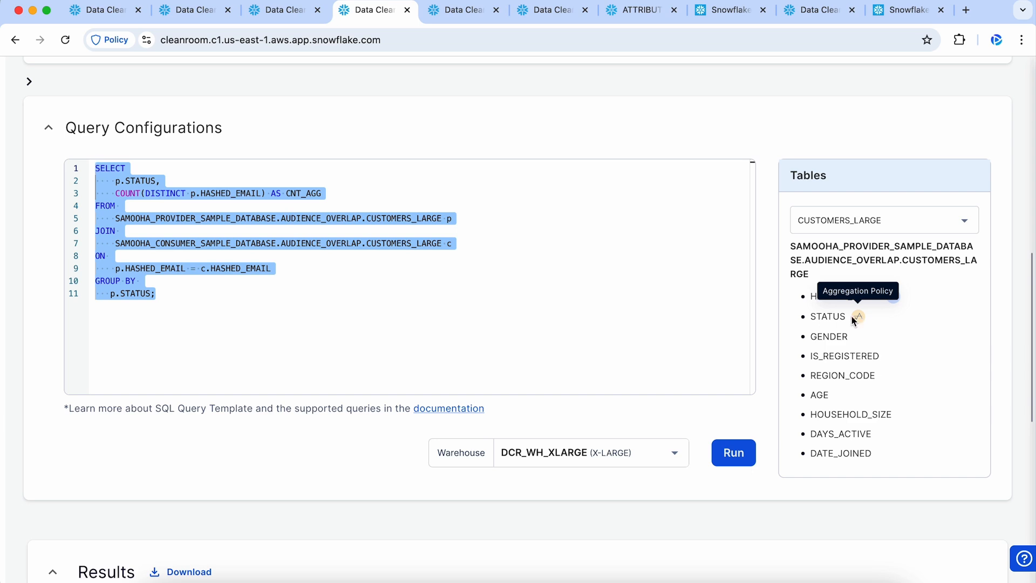
pyautogui.click(141, 293)
pyautogui.moveTo(156, 295); pyautogui.dragTo(89, 281)
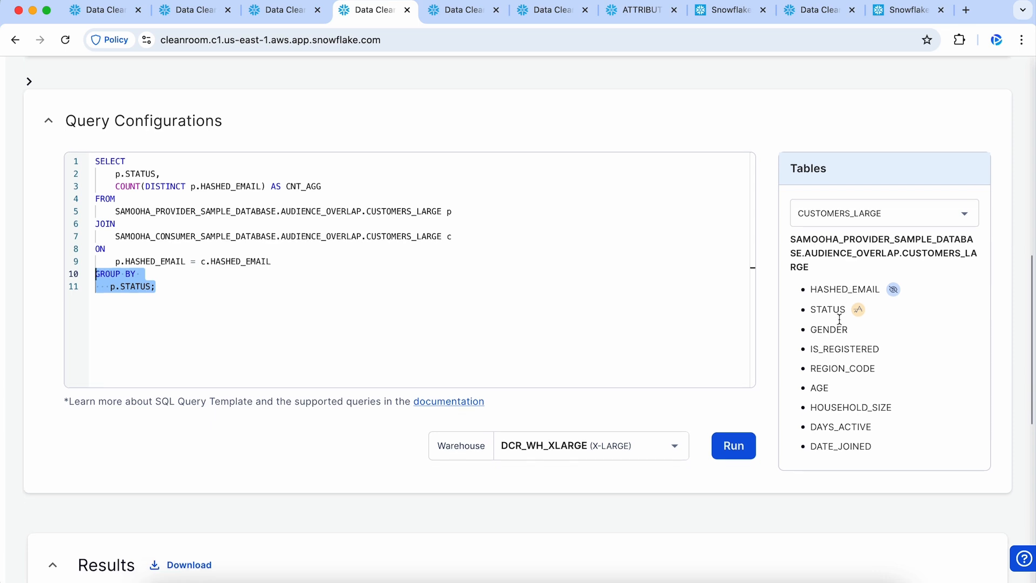
# - Review the SQL query's results table and compare it with the query and warehouse settings
pyautogui.scroll(-5, 840, 319)
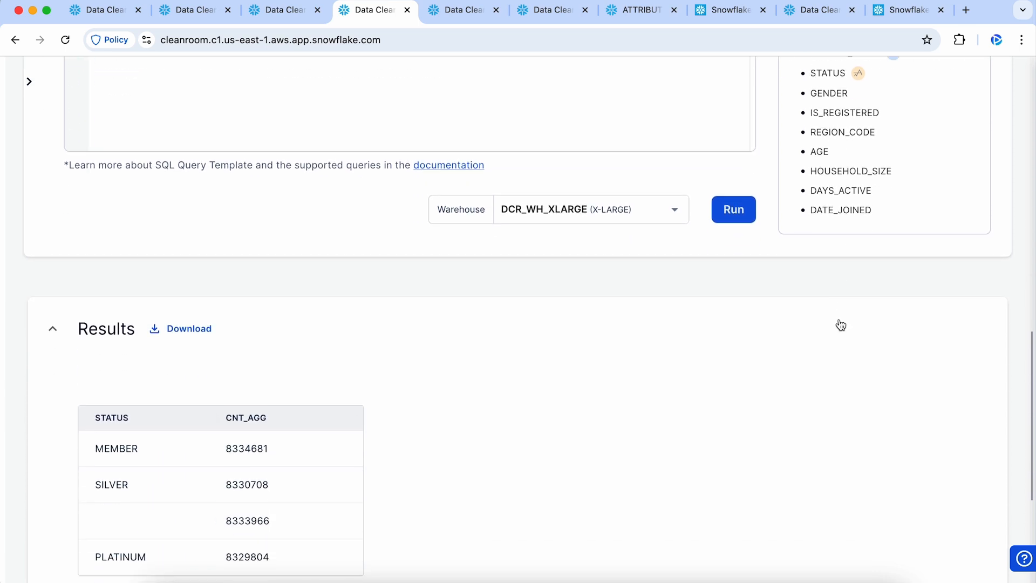
pyautogui.scroll(-3, 840, 325)
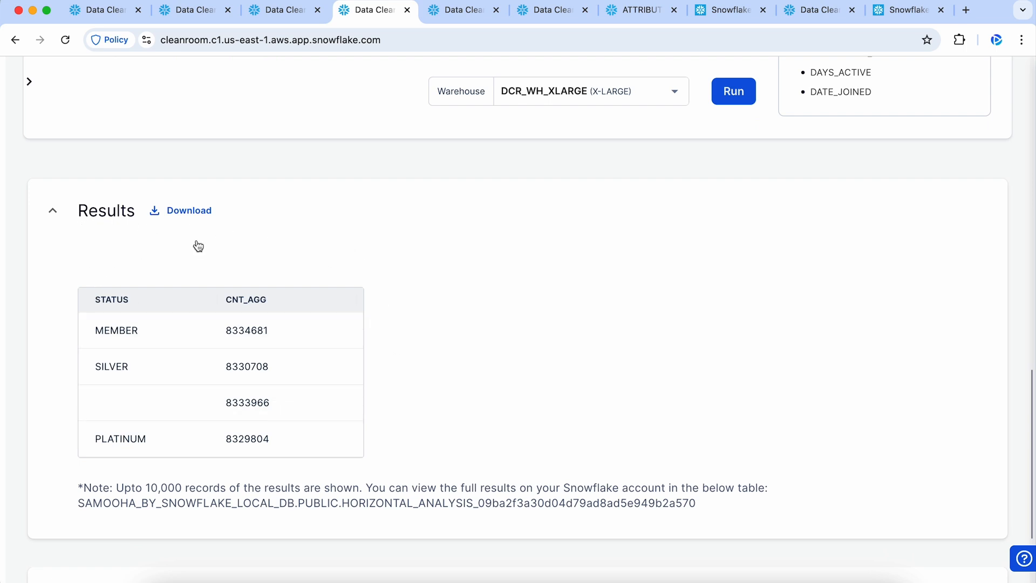
pyautogui.scroll(5, 198, 247)
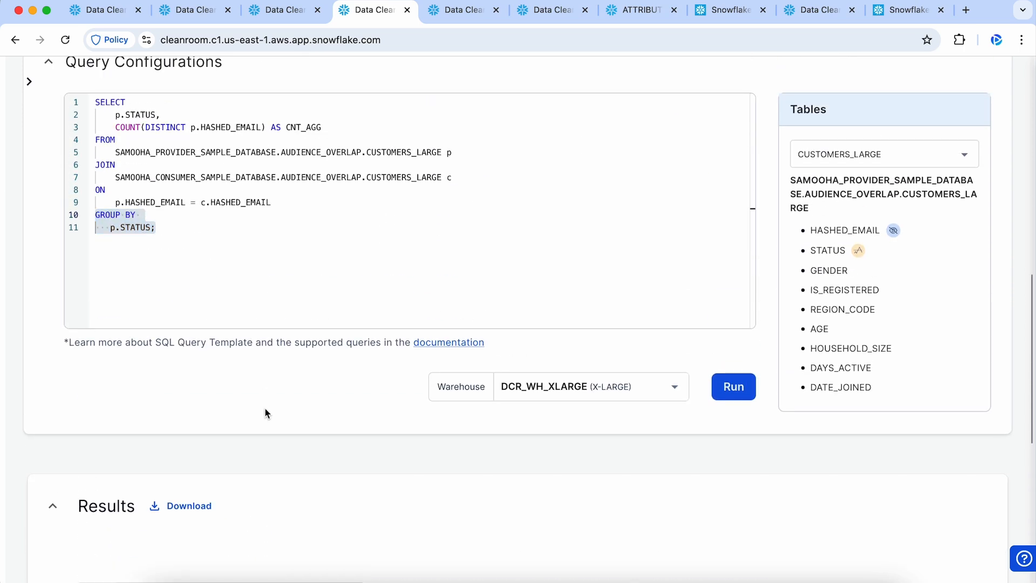
pyautogui.scroll(-2, 266, 411)
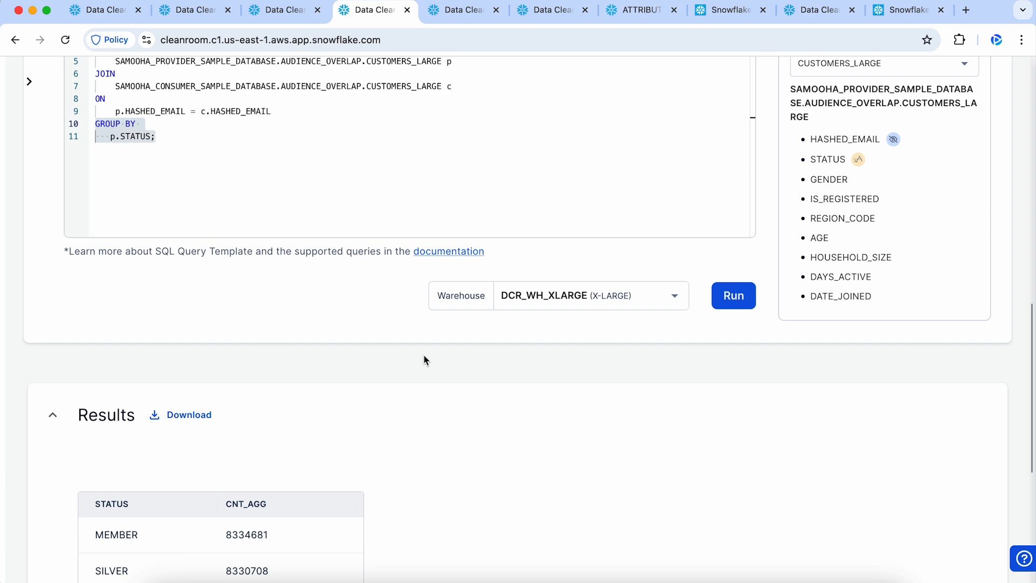
pyautogui.scroll(4, 424, 359)
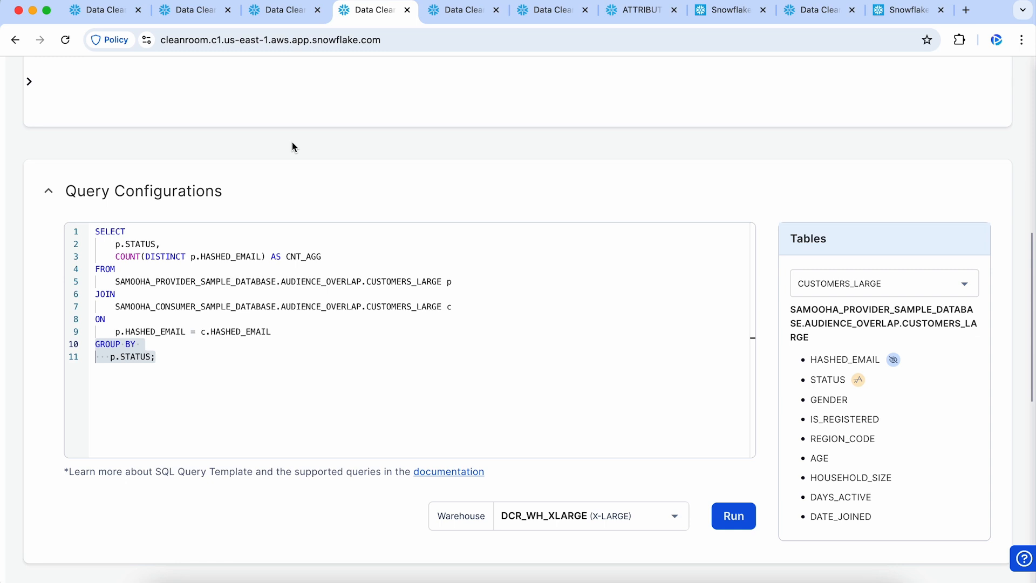
# - Switch to the Lookalike analysis and review its methodology, seed audience filter, selected training features and audience distribution chart
pyautogui.click(451, 18)
pyautogui.scroll(5, 458, 133)
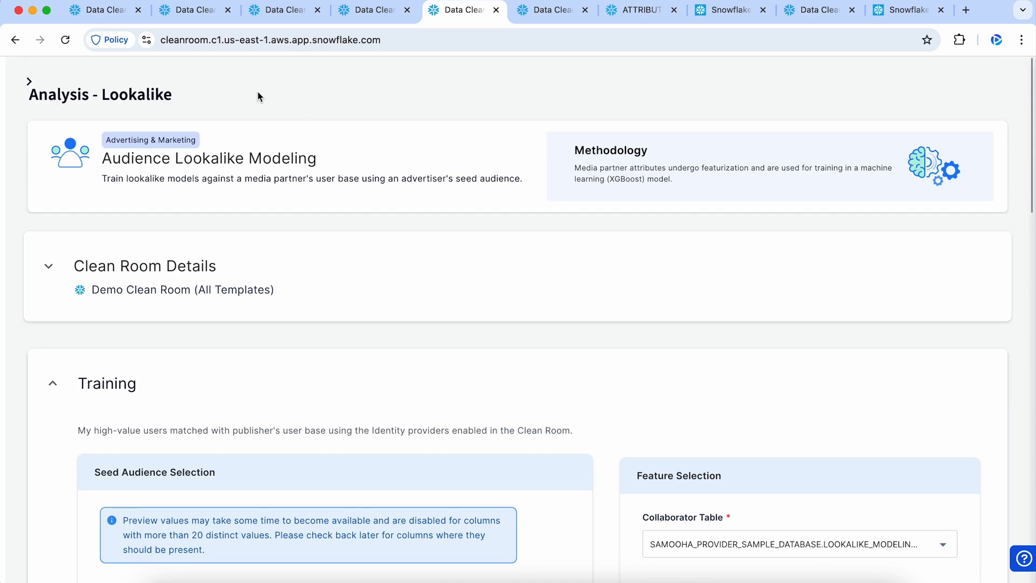
pyautogui.scroll(-5, 370, 354)
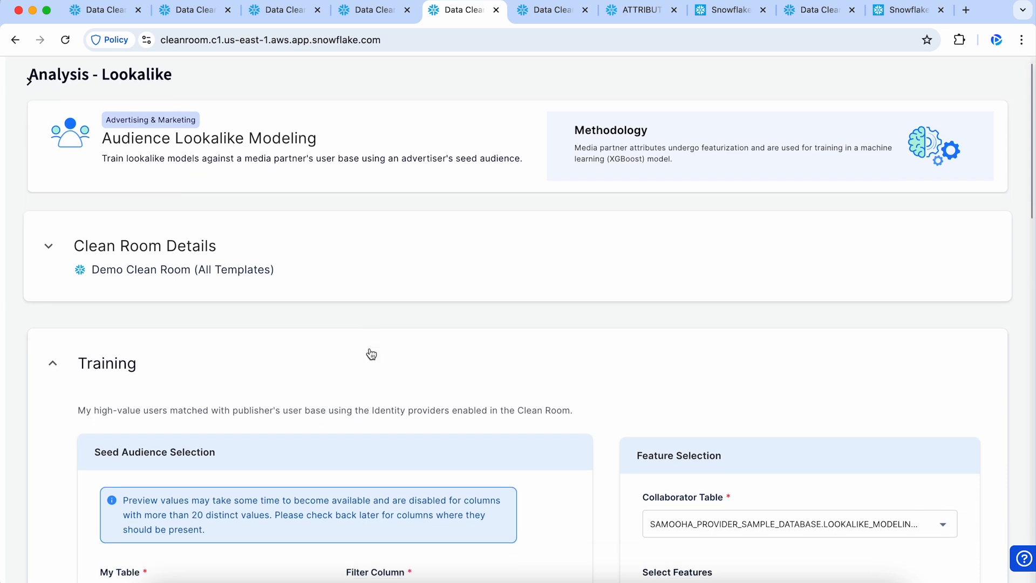
pyautogui.scroll(-2, 371, 354)
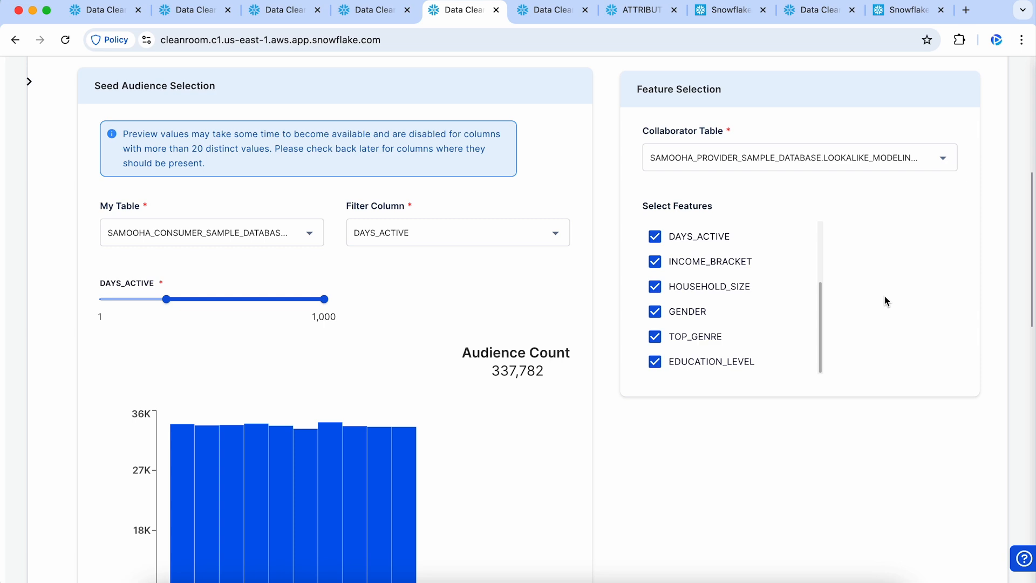
pyautogui.scroll(1, 885, 301)
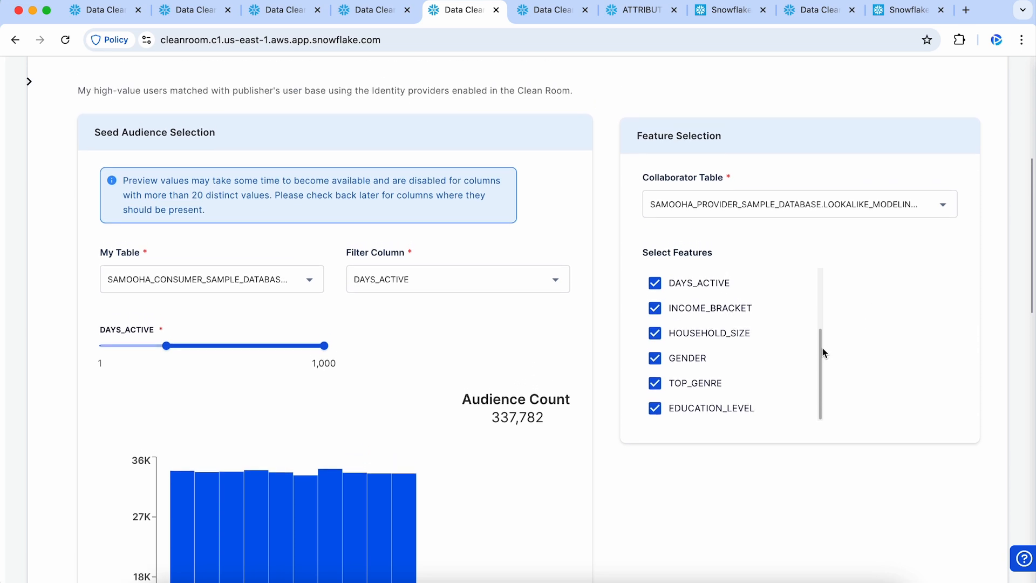
pyautogui.moveTo(822, 353); pyautogui.dragTo(830, 294)
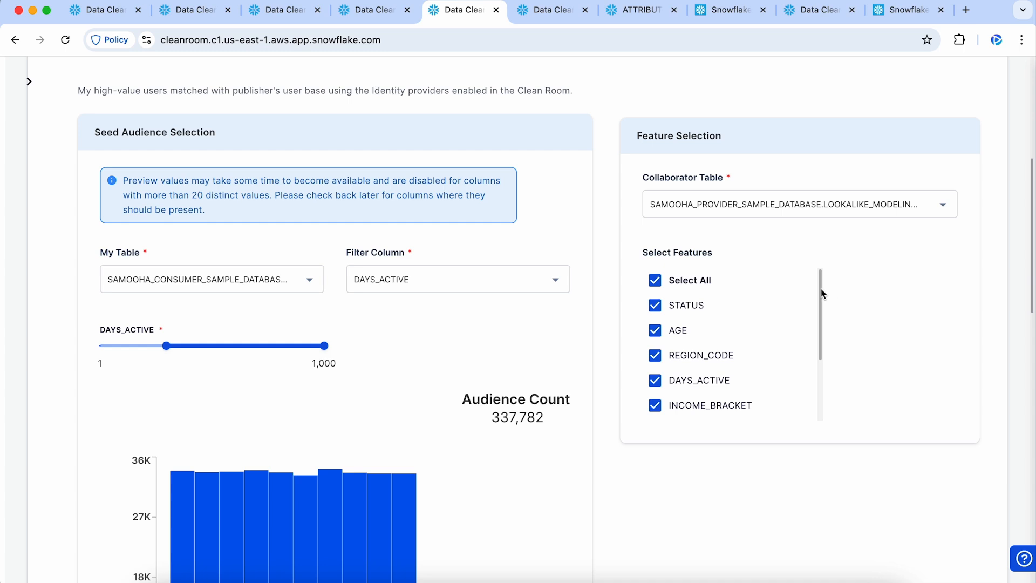
pyautogui.moveTo(822, 294)
pyautogui.mouseDown()
pyautogui.moveTo(823, 378)
pyautogui.moveTo(821, 286)
pyautogui.mouseUp()
pyautogui.scroll(-10, 859, 502)
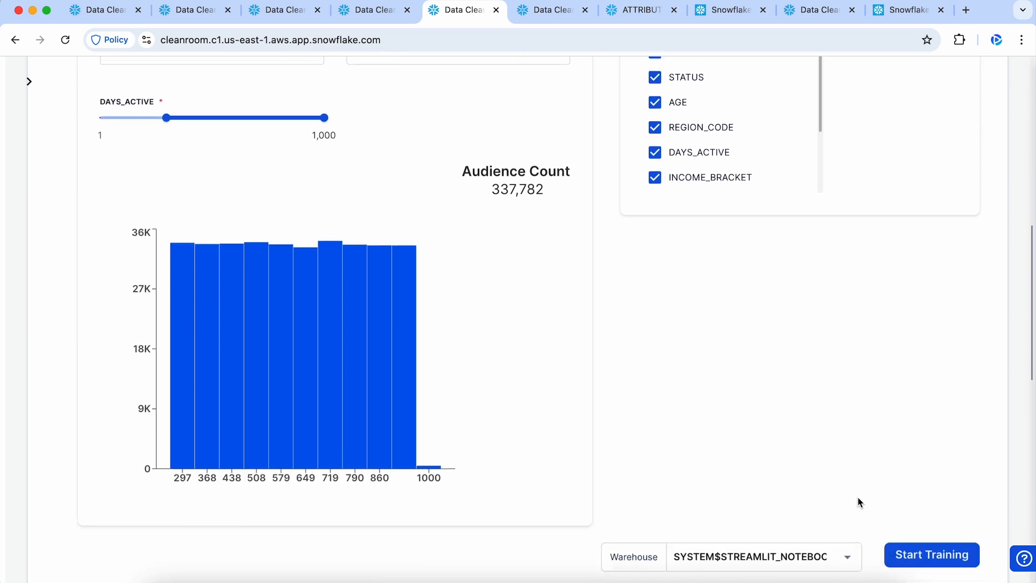
# - Review the Lookalike analysis results, including the training and inference status, statistics, ROC/AUC curve and activation option
pyautogui.scroll(-1, 861, 502)
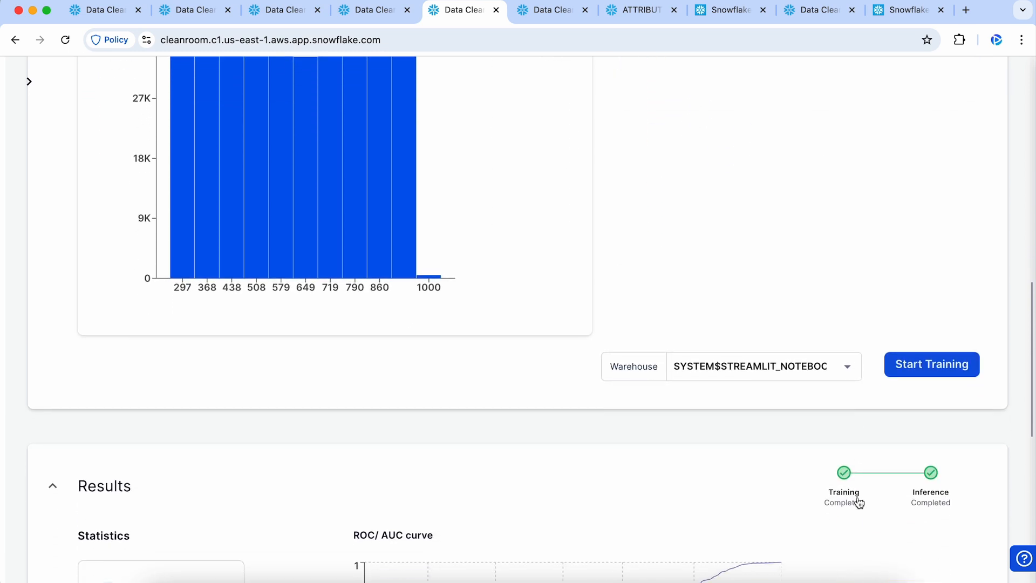
pyautogui.scroll(-6, 860, 502)
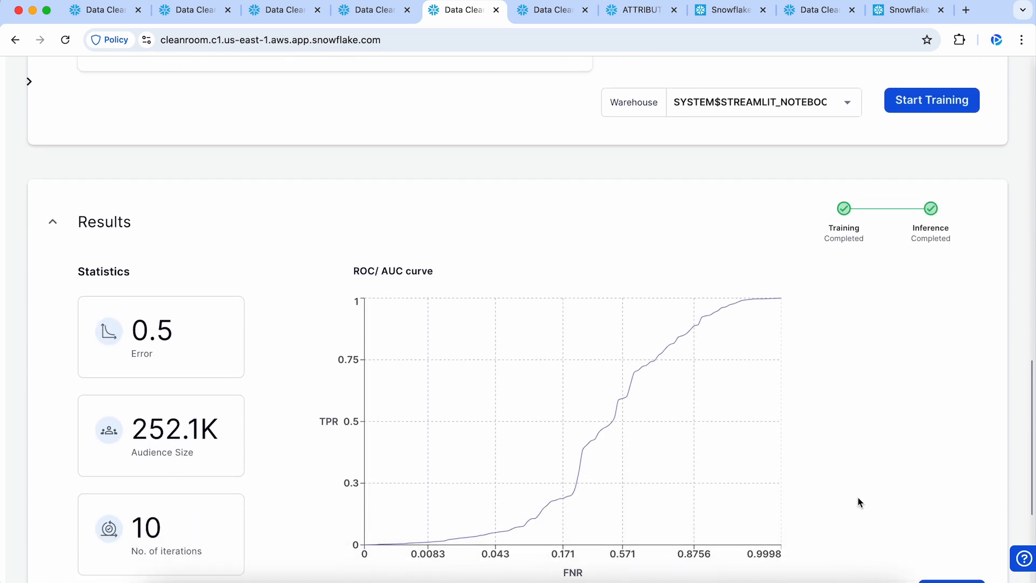
pyautogui.scroll(-1, 859, 502)
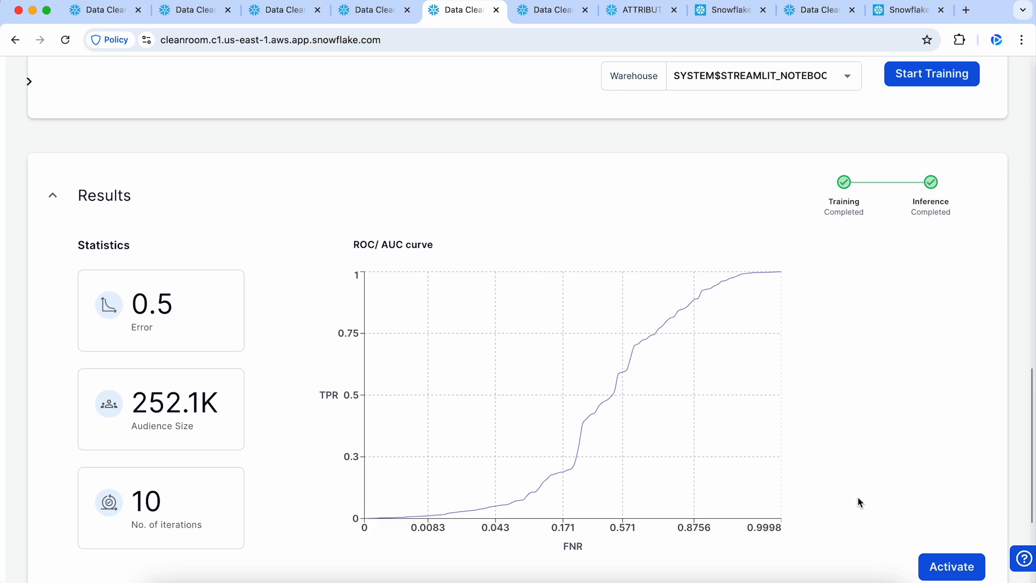
pyautogui.scroll(-1, 904, 465)
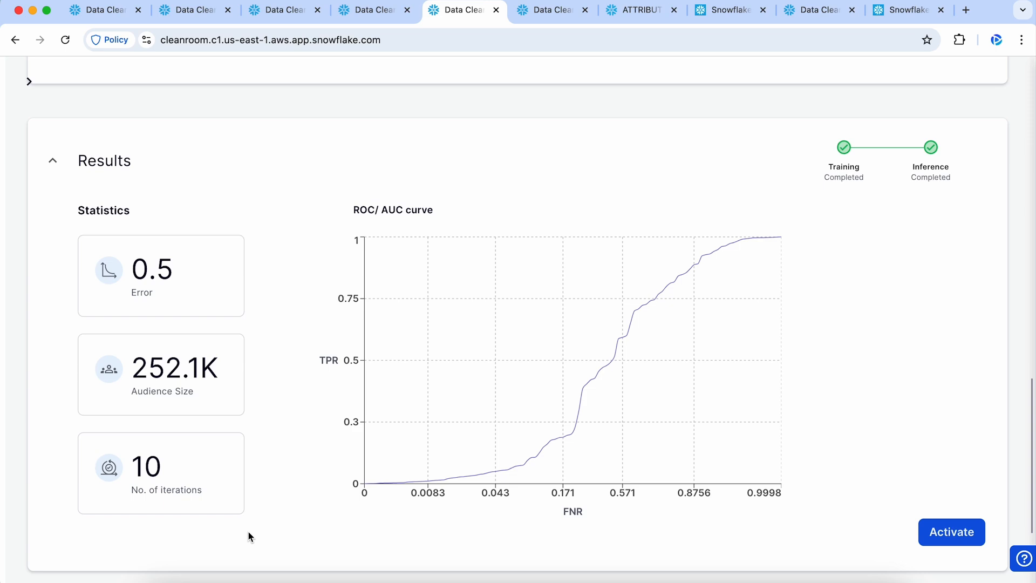
pyautogui.scroll(-1, 248, 532)
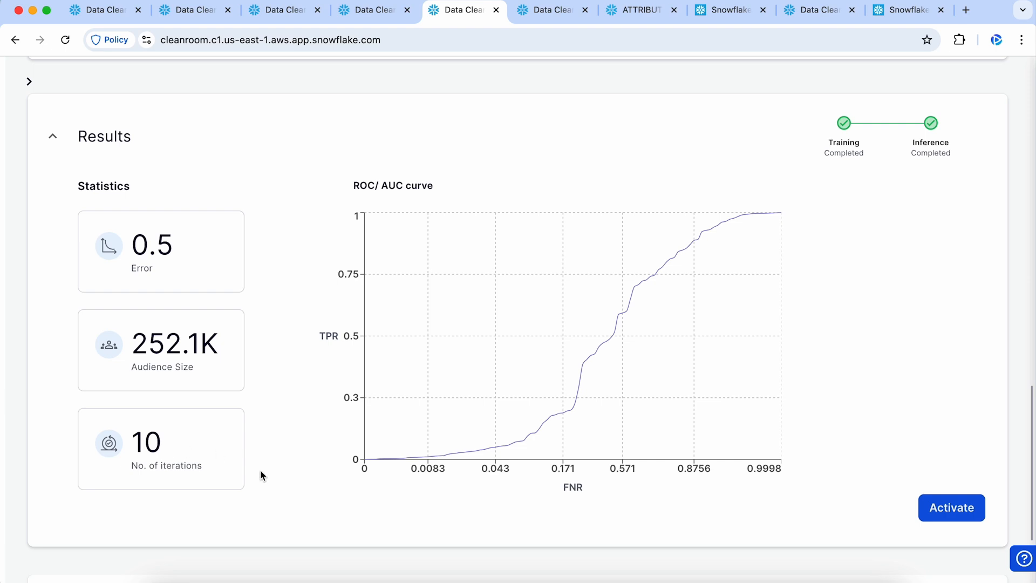
pyautogui.scroll(-1, 990, 393)
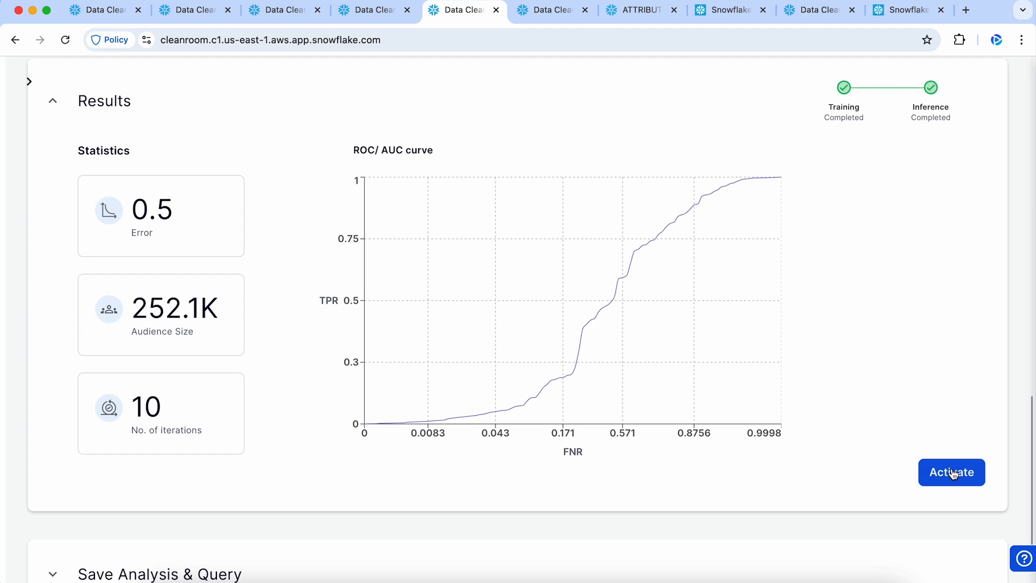
pyautogui.scroll(-1, 953, 474)
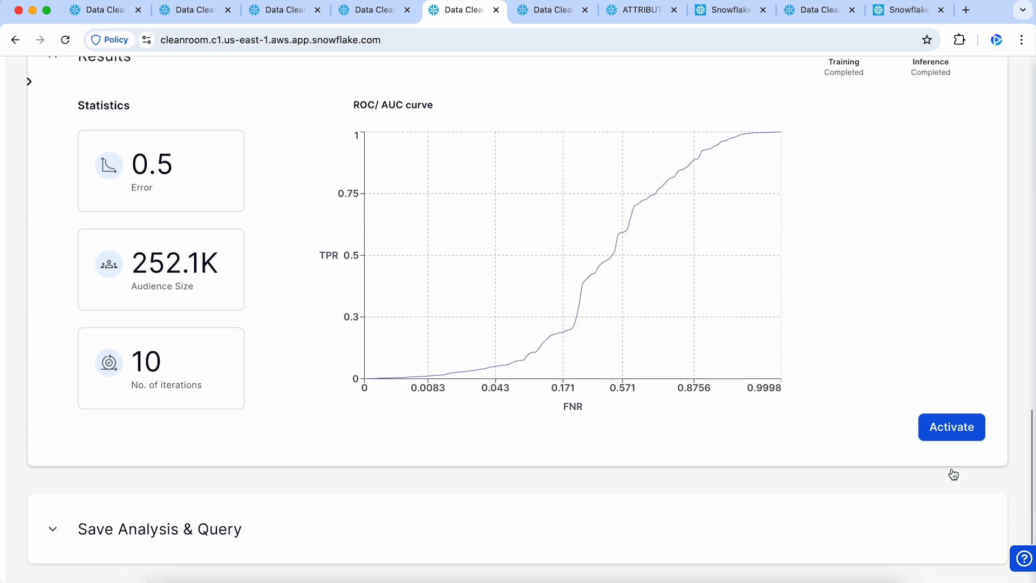
pyautogui.scroll(15, 954, 474)
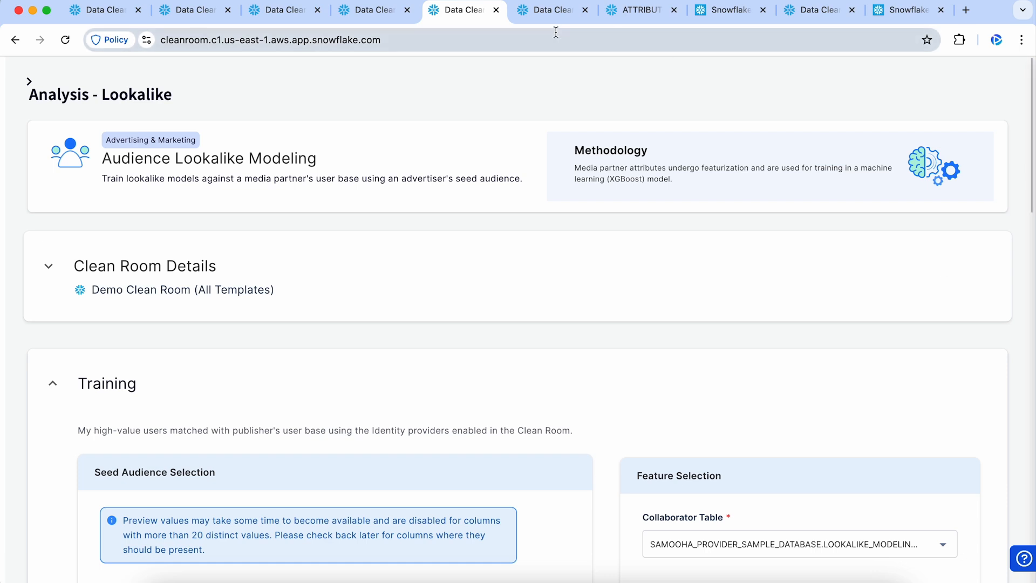
# - Switch to the LTA analysis and review its methodology, table configuration, privacy settings, and conversion rate, funnel and channel distribution results
pyautogui.click(525, 18)
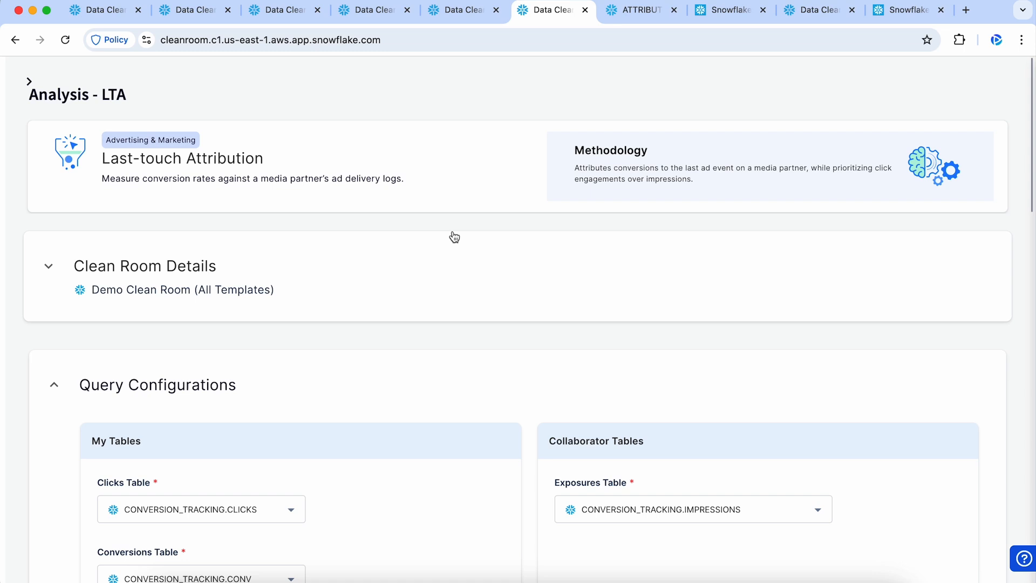
pyautogui.scroll(-3, 454, 236)
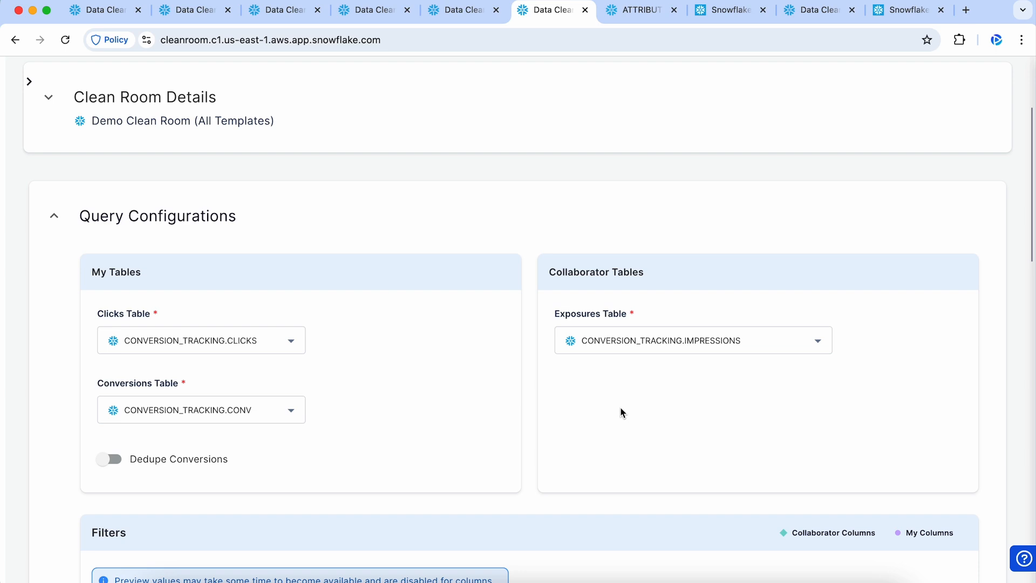
pyautogui.scroll(-10, 621, 413)
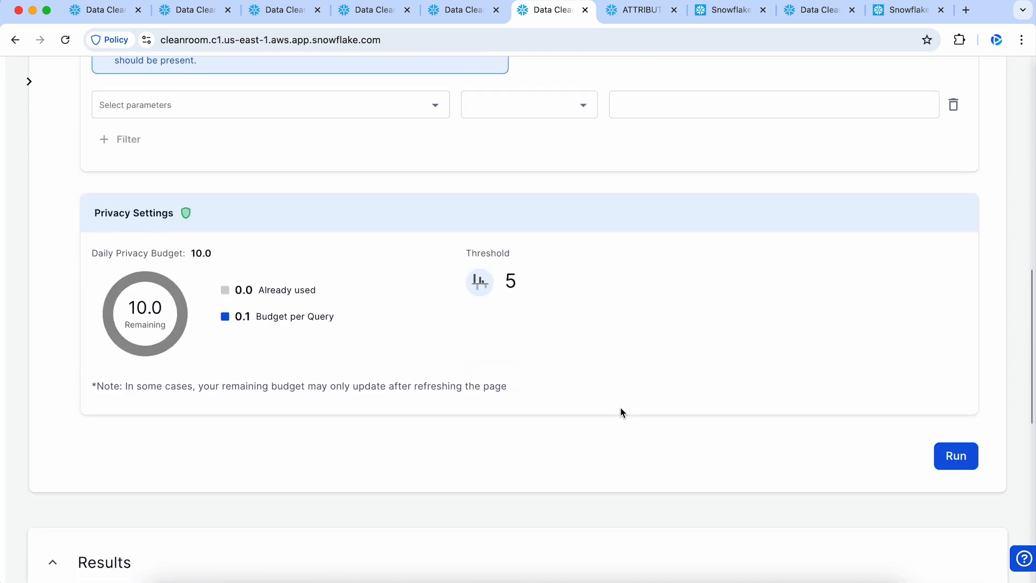
pyautogui.scroll(-5, 621, 413)
pyautogui.scroll(-6, 621, 413)
pyautogui.scroll(2, 621, 413)
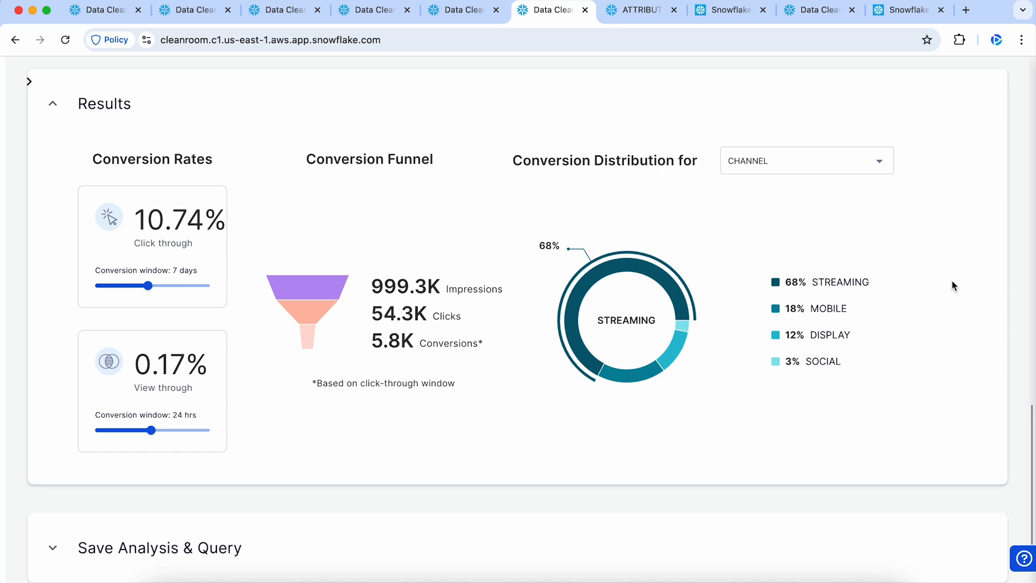
pyautogui.scroll(20, 952, 285)
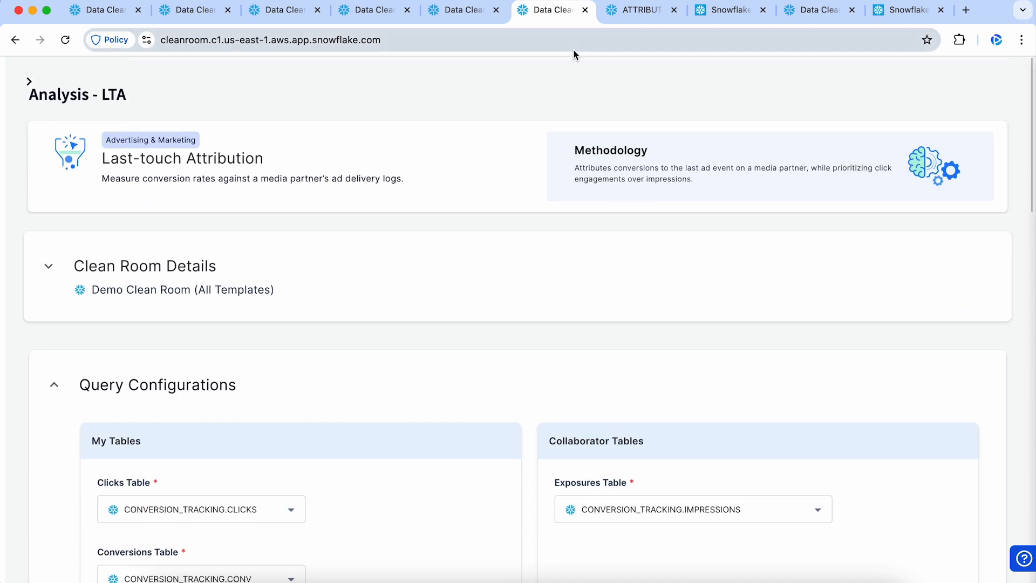
# - Revisit the Audience Segmentation New, sql demo, Lookalike and LTA analyses, and open the consumer account's Clean Rooms list
pyautogui.click(260, 10)
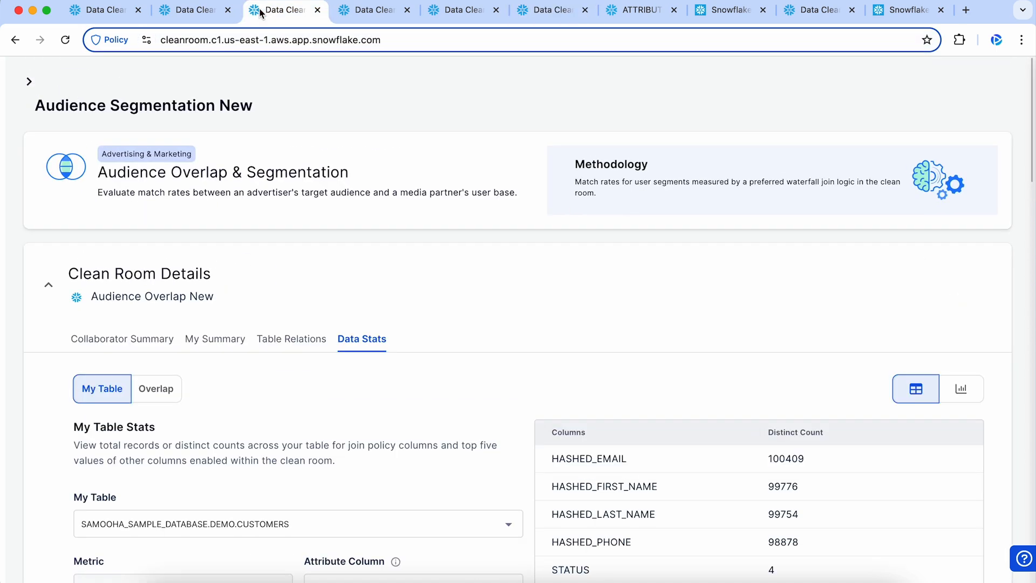
pyautogui.click(368, 21)
pyautogui.scroll(10, 392, 141)
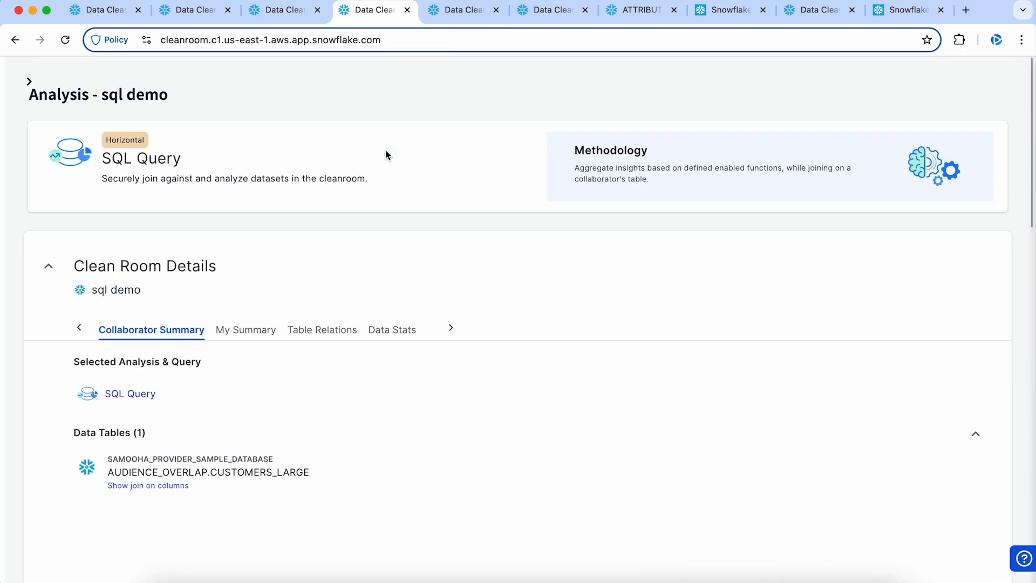
pyautogui.click(446, 16)
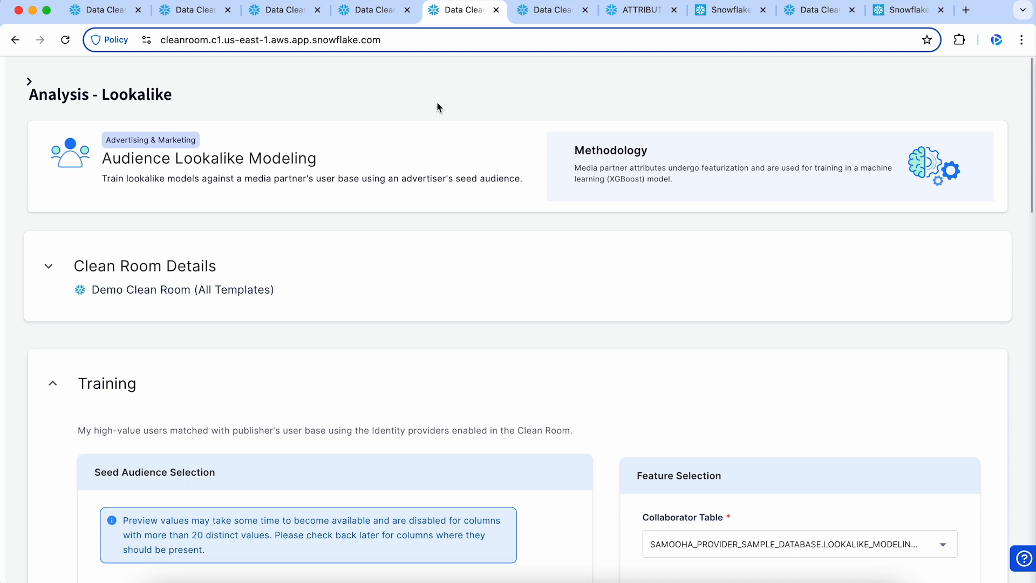
pyautogui.click(531, 19)
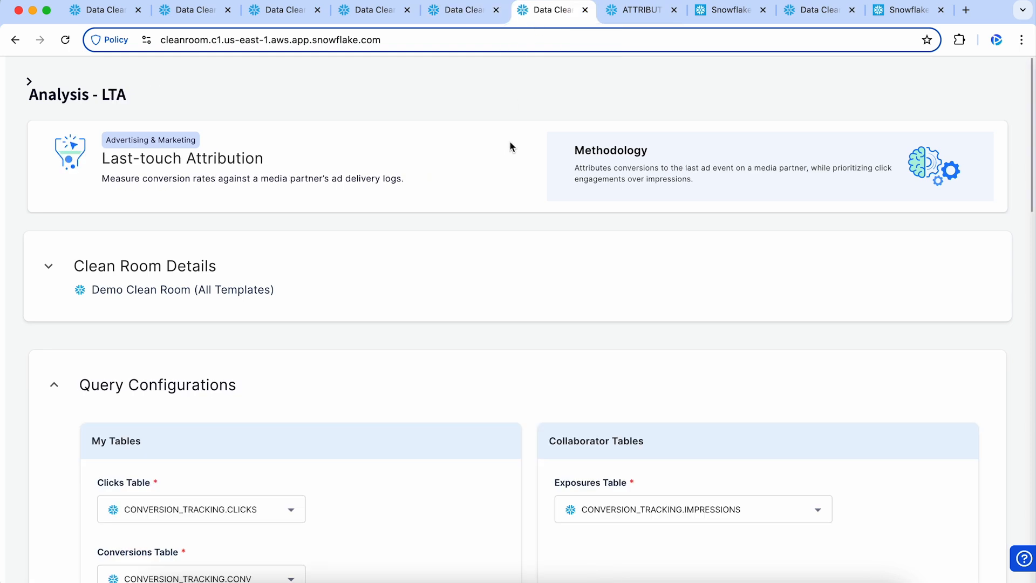
pyautogui.click(29, 81)
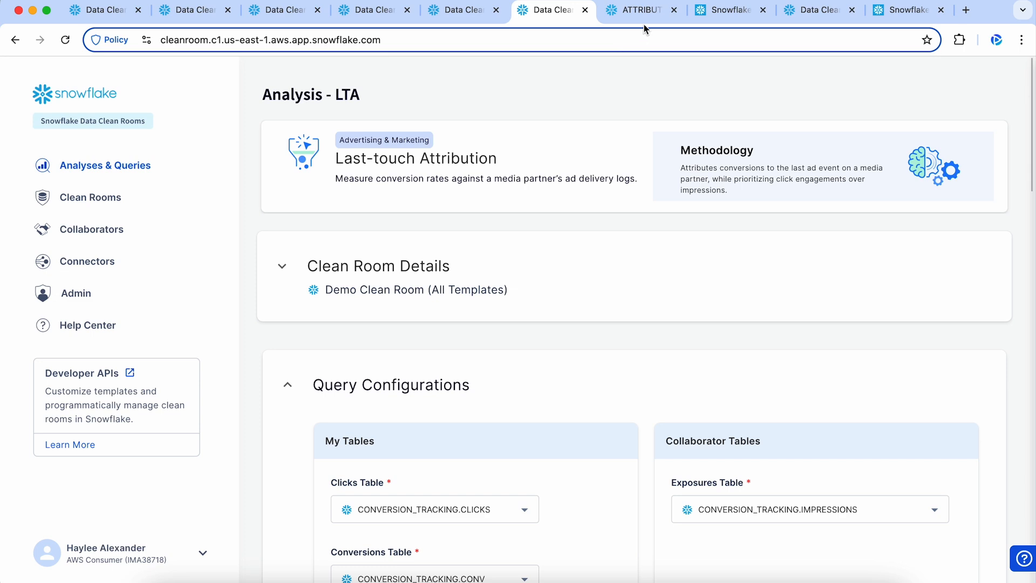
pyautogui.click(115, 201)
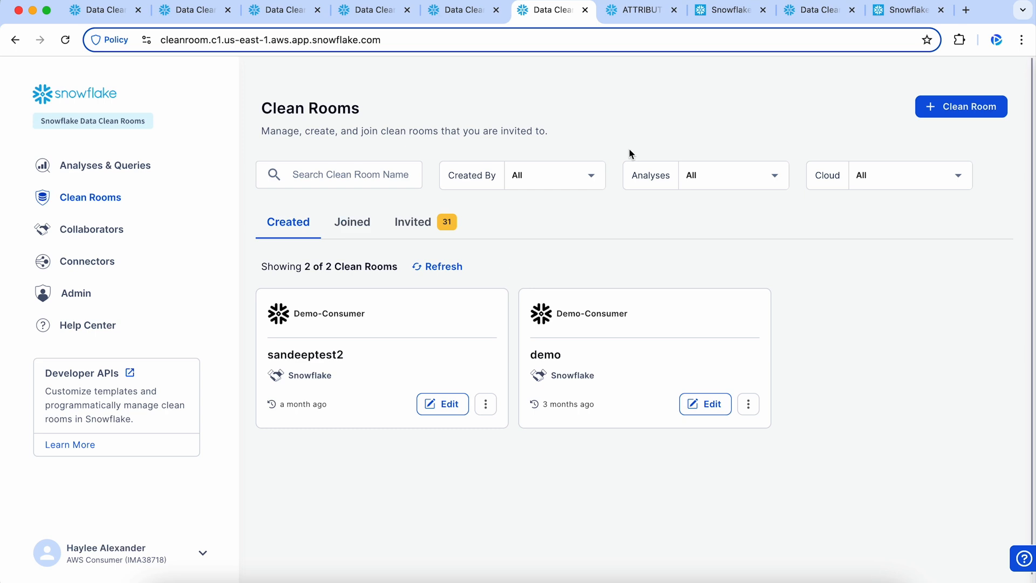
# - Switch to the ATTRIBUTION TEST worksheet in Snowsight and examine the statement that sets cleanroom_name to 'ATTRIBUTION_TEST_5'
pyautogui.click(643, 11)
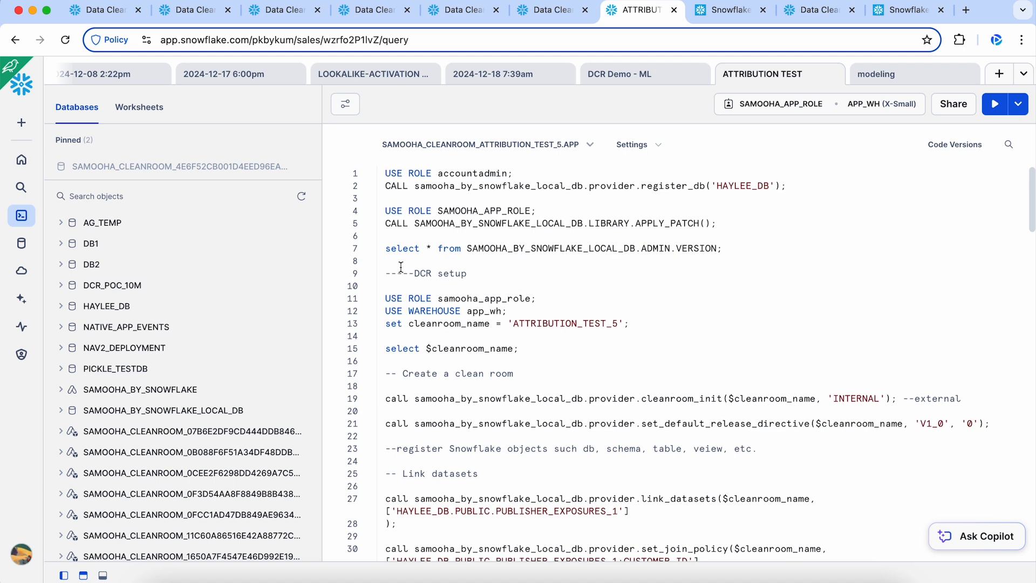
pyautogui.scroll(-2, 400, 265)
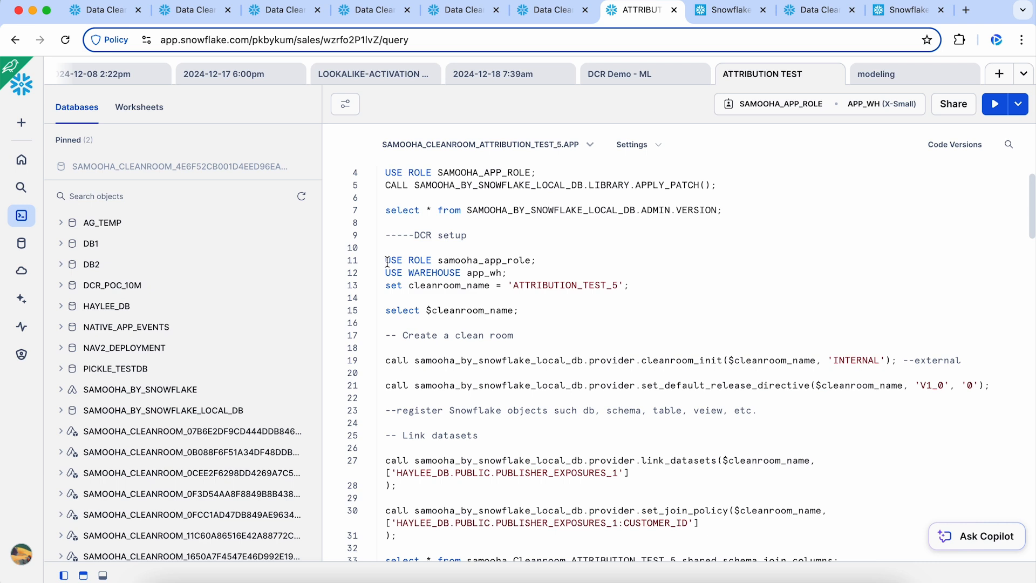
pyautogui.moveTo(386, 286); pyautogui.dragTo(632, 295)
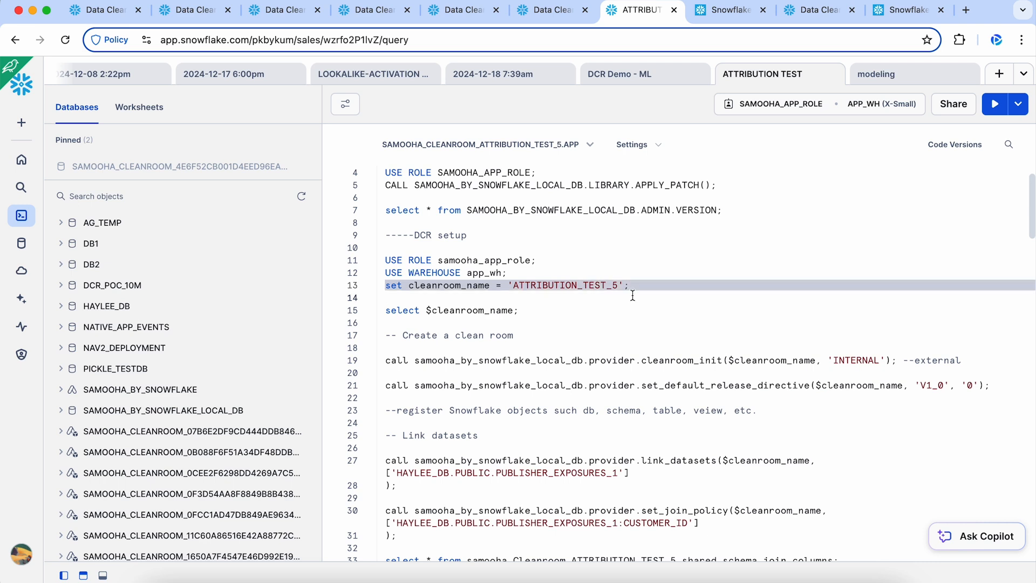
pyautogui.click(637, 287)
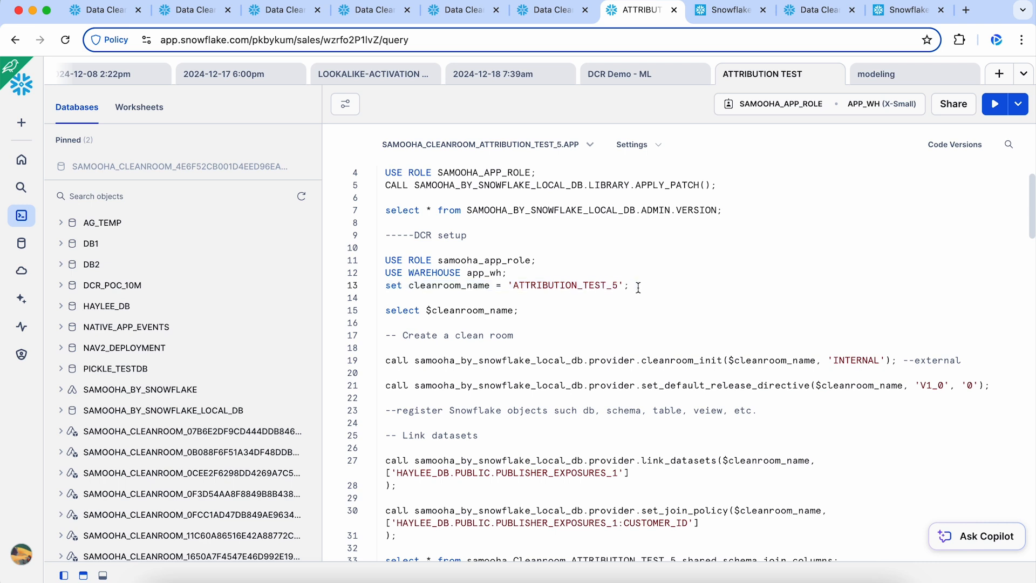
# - Highlight and examine the cleanroom_init and set_default_release_directive calls under the "Create a clean room" comment
pyautogui.scroll(-2, 639, 288)
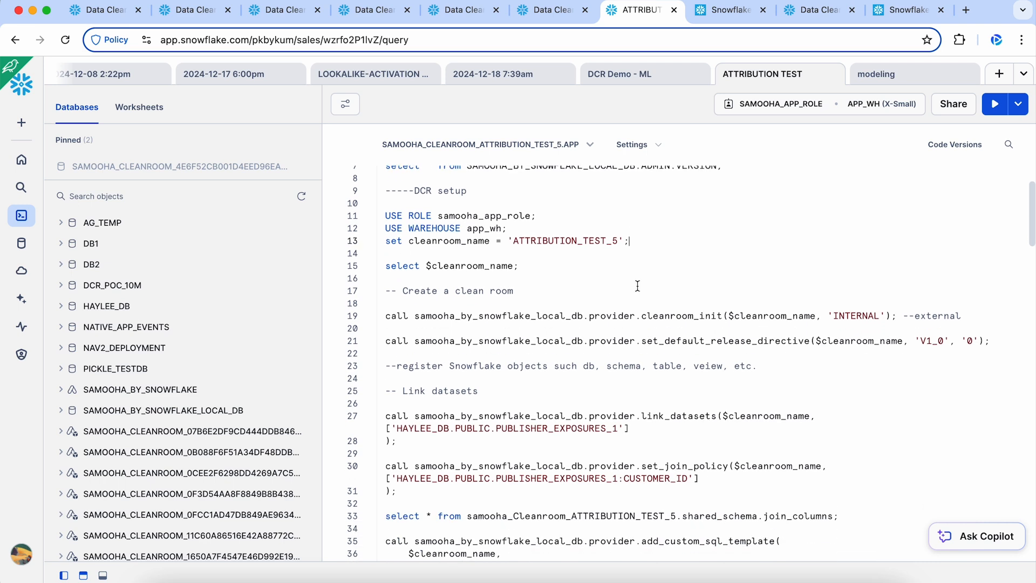
pyautogui.scroll(-2, 638, 286)
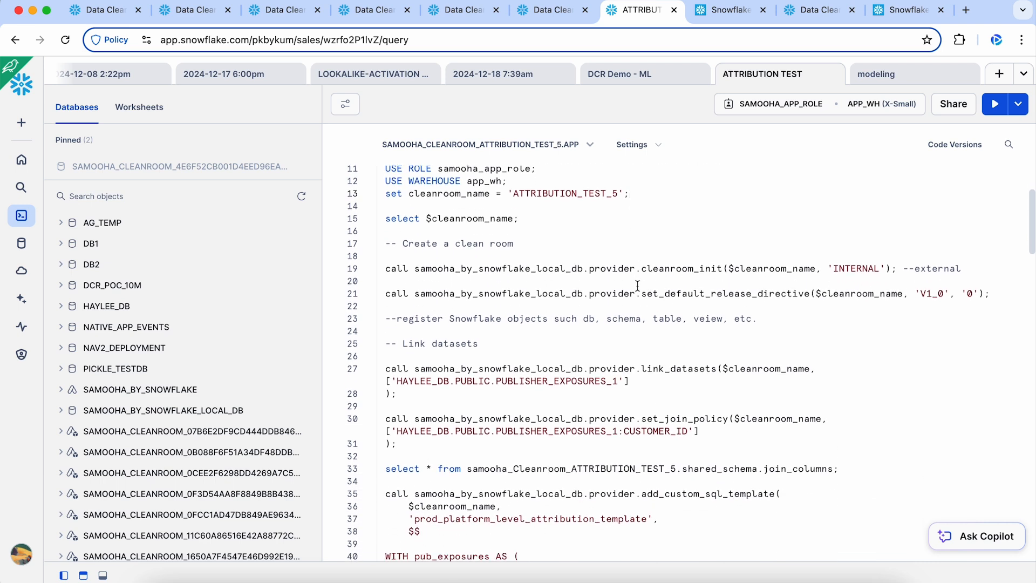
pyautogui.scroll(-1, 638, 286)
pyautogui.moveTo(384, 256); pyautogui.dragTo(988, 290)
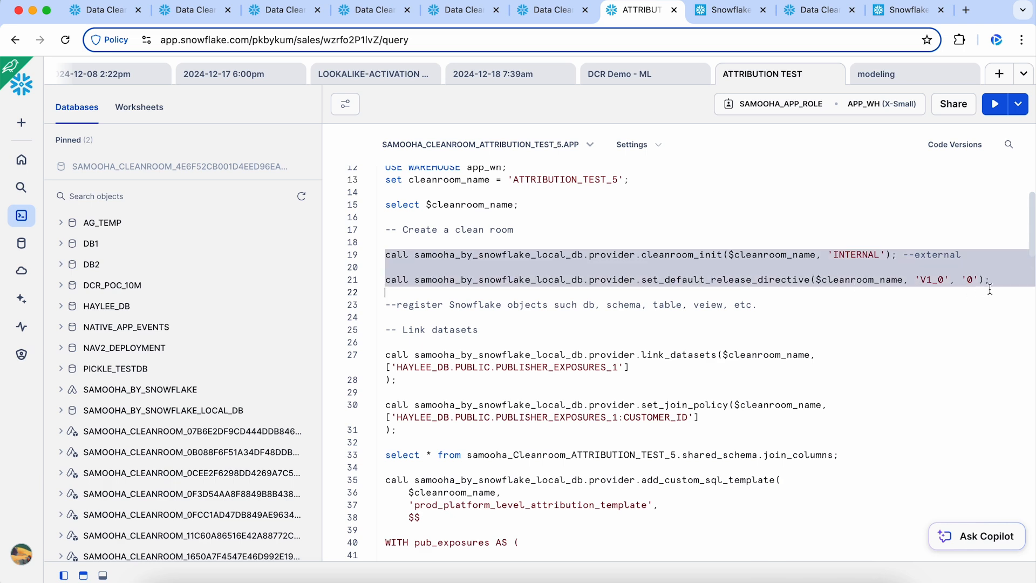
pyautogui.click(956, 252)
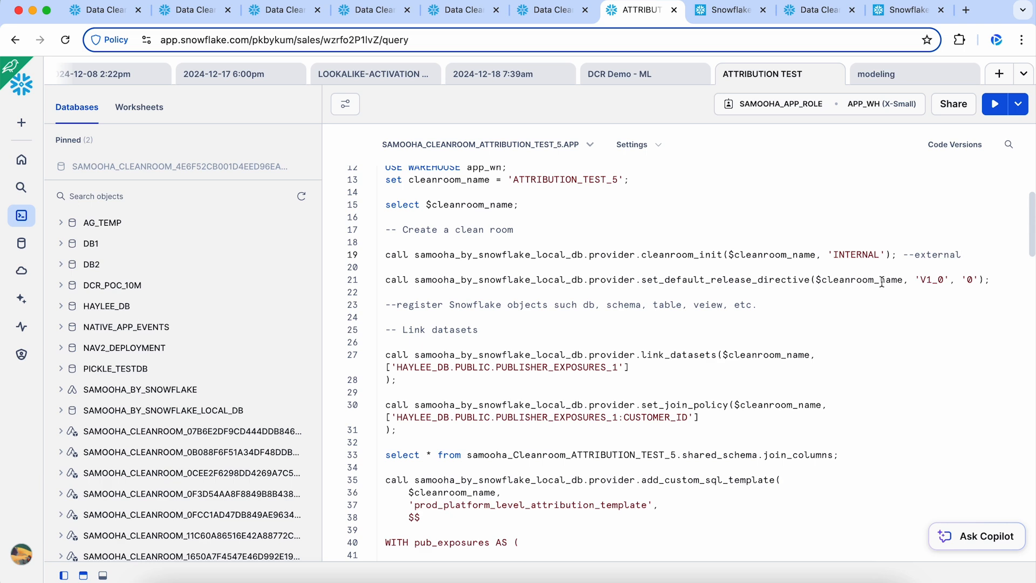
pyautogui.moveTo(991, 280); pyautogui.dragTo(384, 257)
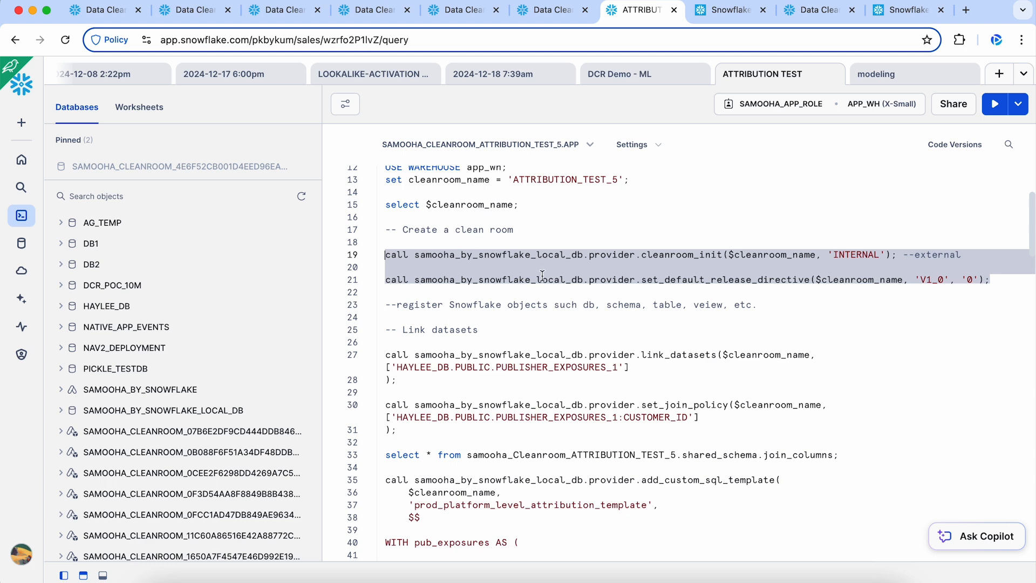
# - Compare the creation calls with starting a new clean room in the provider's Data Clean Rooms app, and return to the worksheet
pyautogui.scroll(-3, 543, 275)
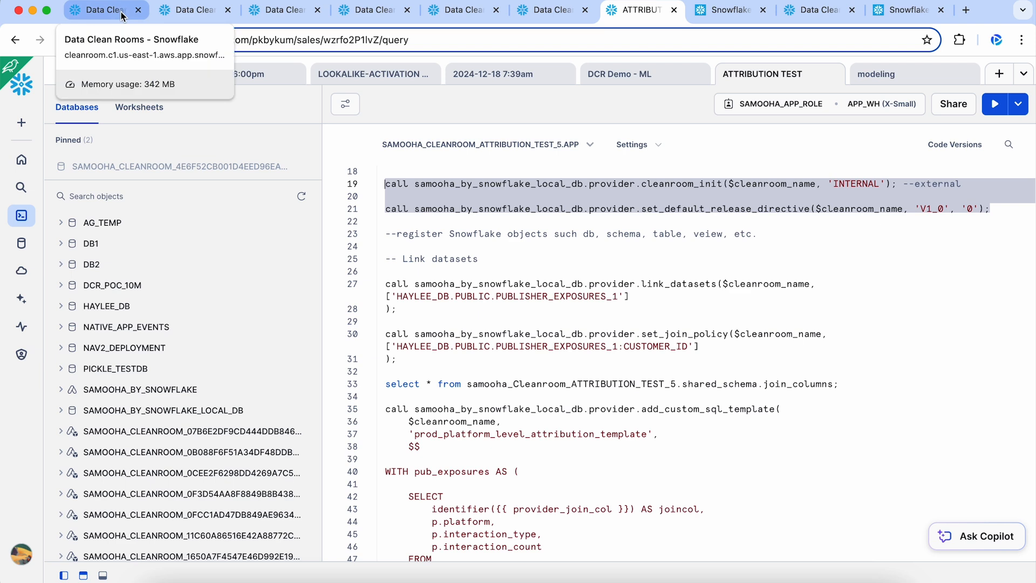
pyautogui.click(104, 10)
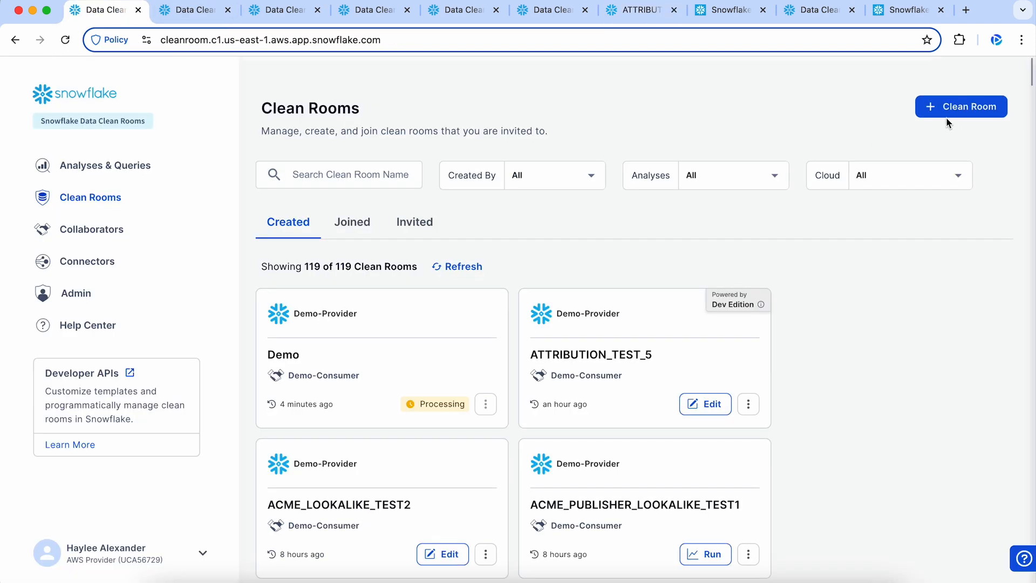
pyautogui.click(618, 12)
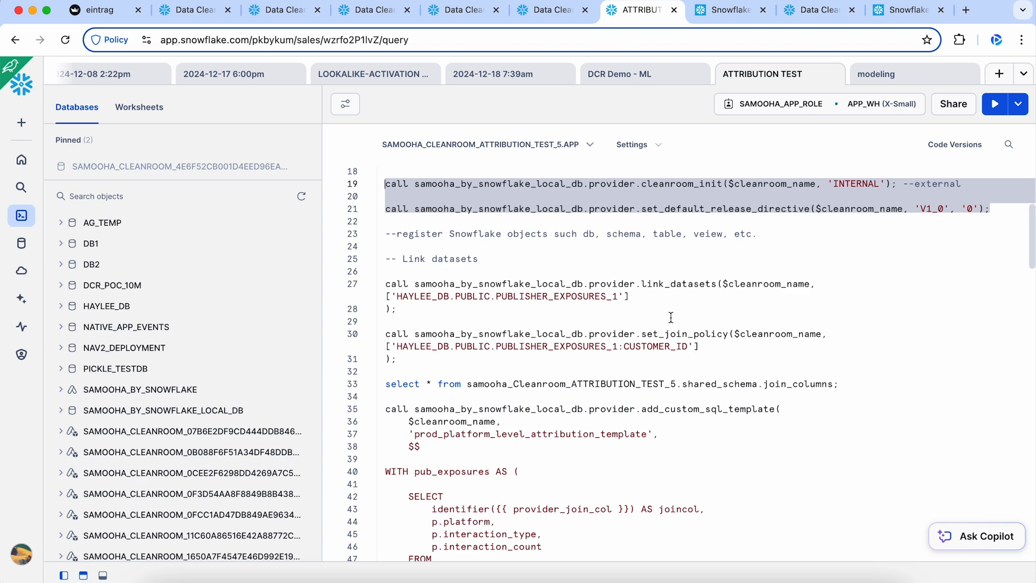
# - Highlight the link_datasets call, compare it with the Tables selection in the new clean room form, and return to the worksheet
pyautogui.moveTo(631, 297); pyautogui.dragTo(375, 291)
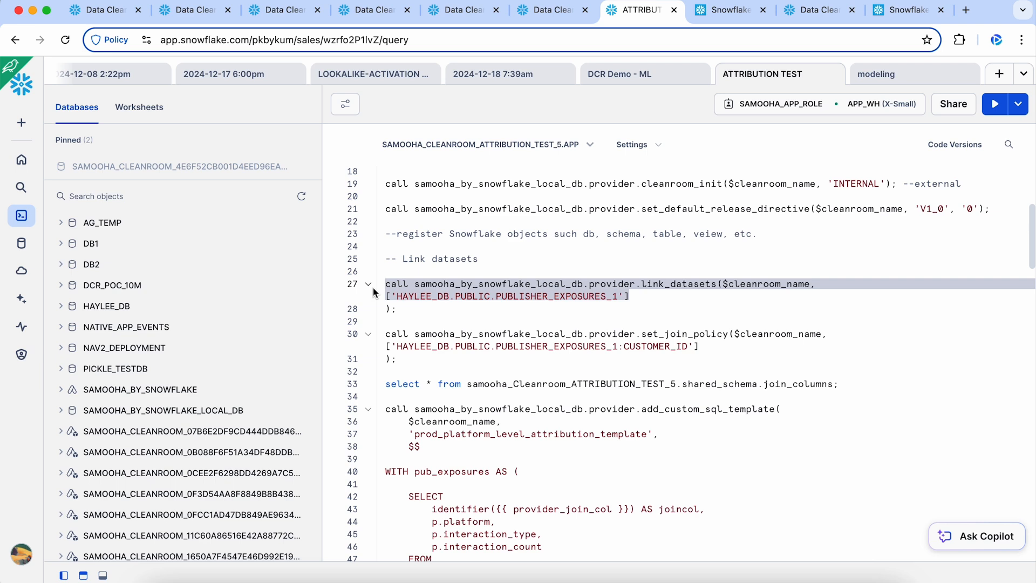
pyautogui.click(113, 15)
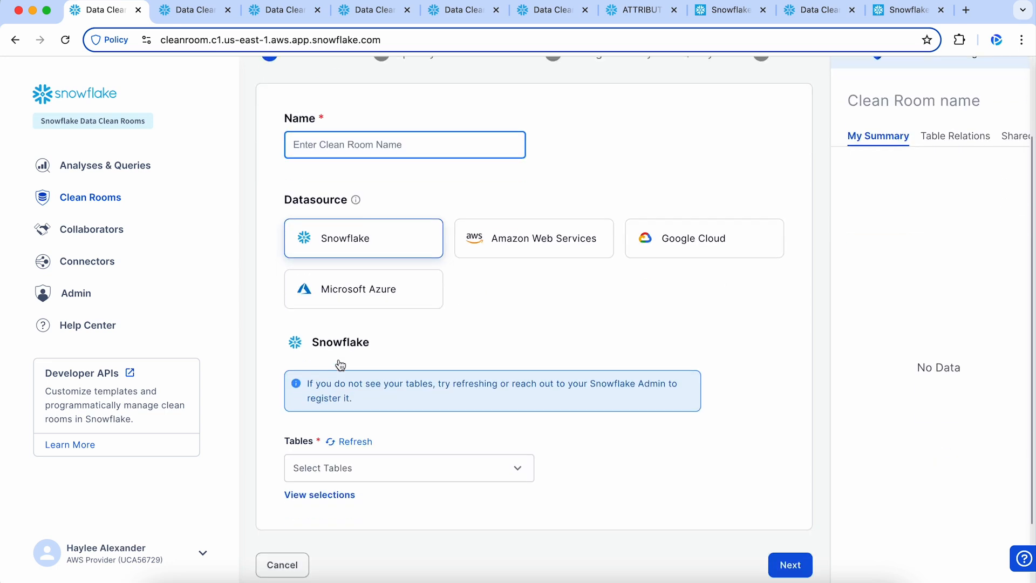
pyautogui.scroll(-3, 340, 365)
pyautogui.click(340, 403)
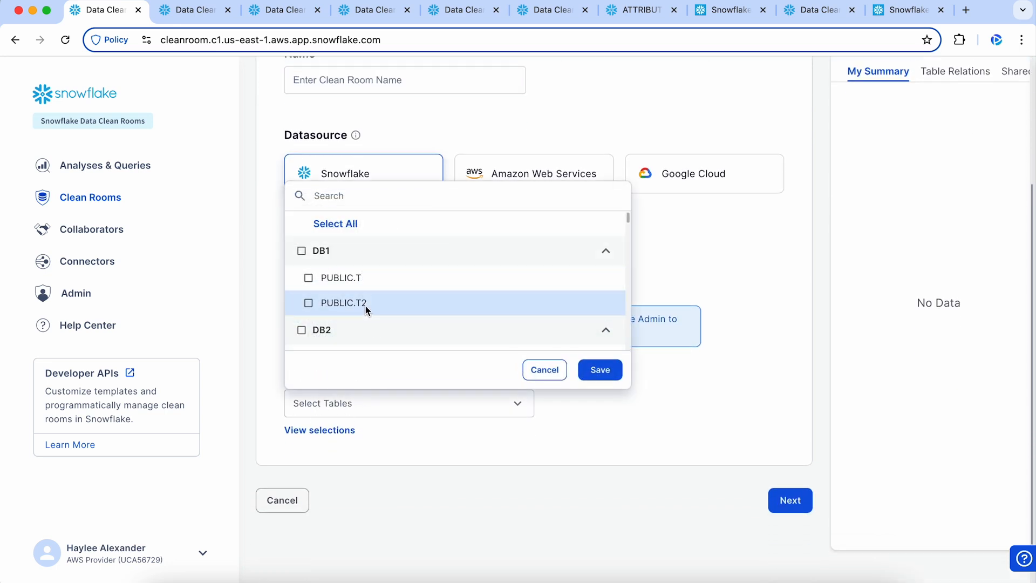
pyautogui.click(639, 10)
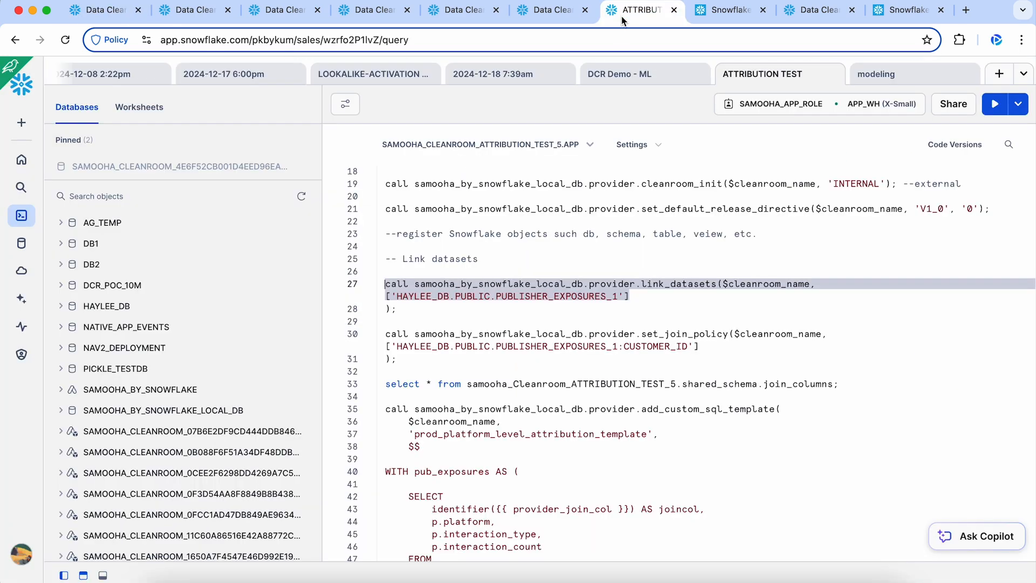
# - Highlight the set_join_policy call, check it against the new clean room form after dismissing the table picker, and return to the worksheet
pyautogui.click(615, 327)
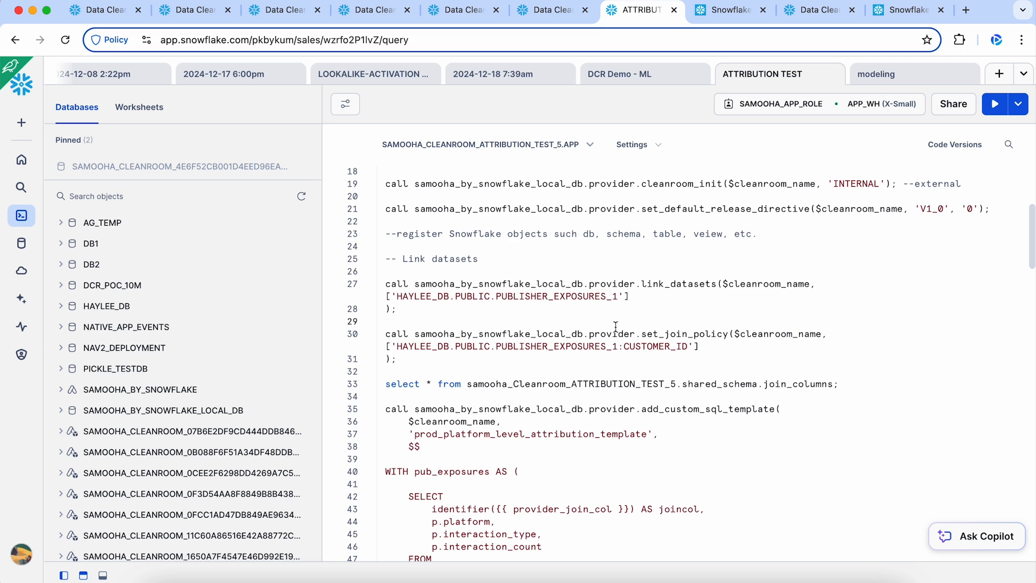
pyautogui.scroll(-2, 615, 327)
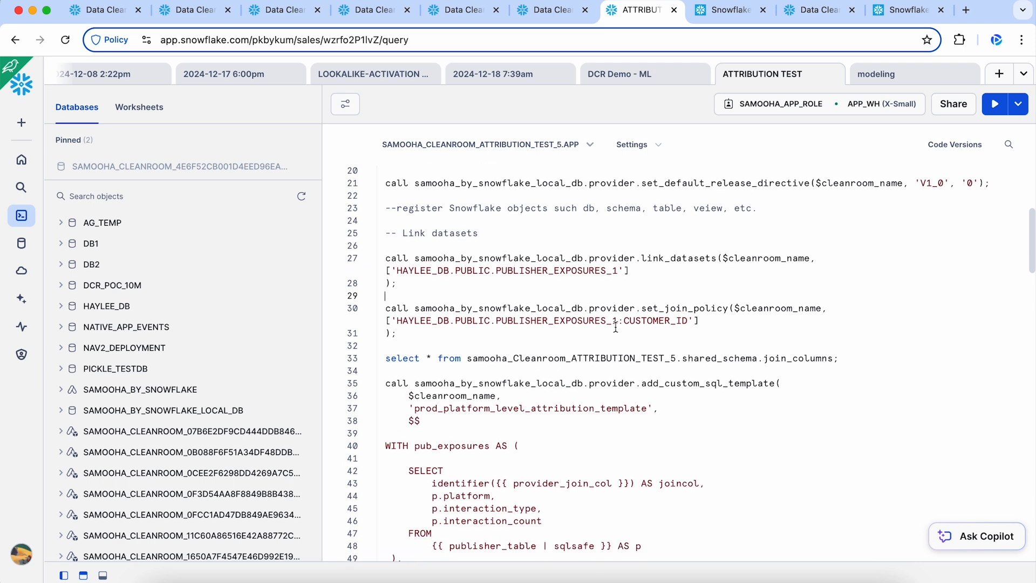
pyautogui.moveTo(700, 320); pyautogui.dragTo(385, 307)
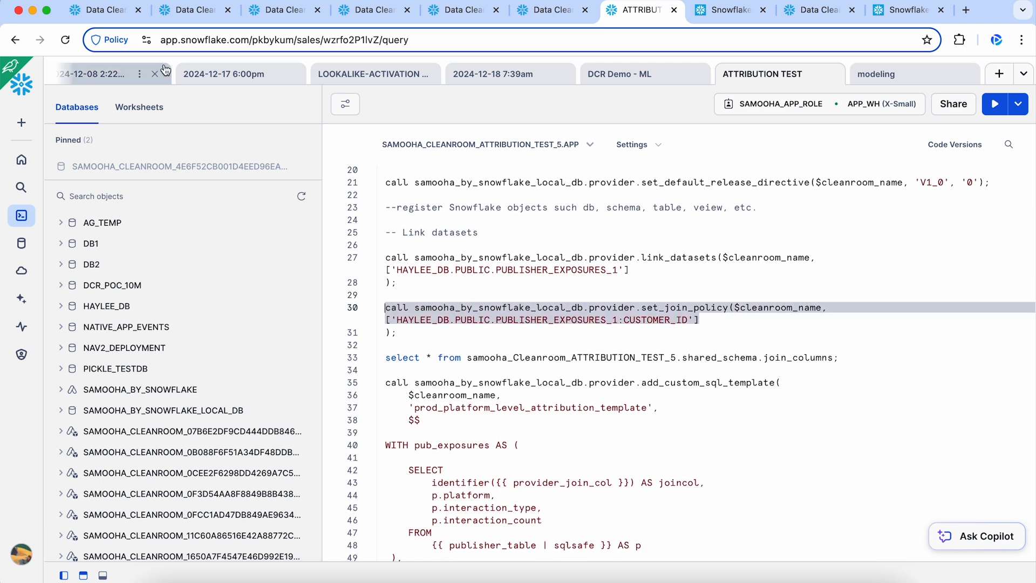
pyautogui.click(105, 10)
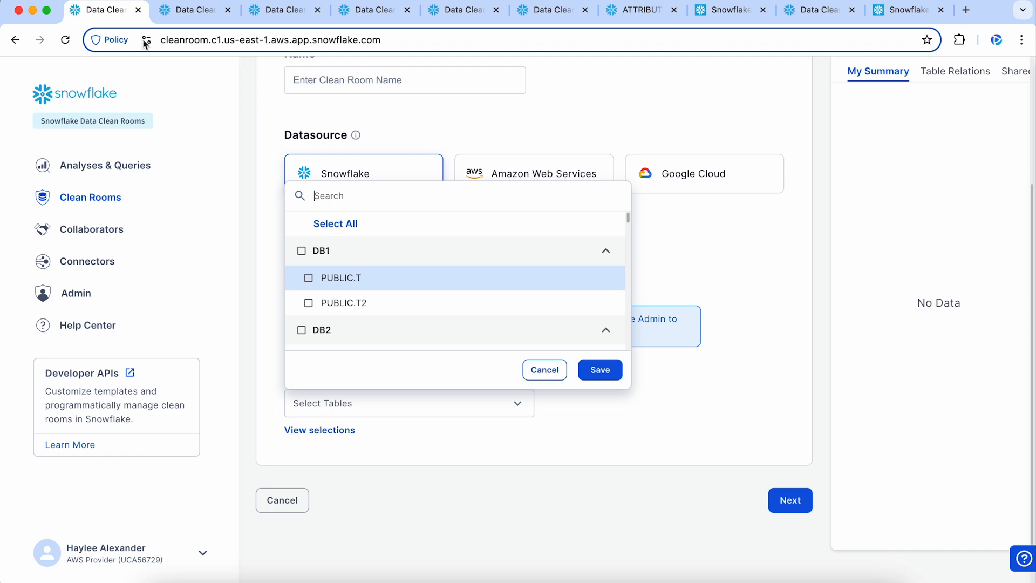
pyautogui.click(537, 372)
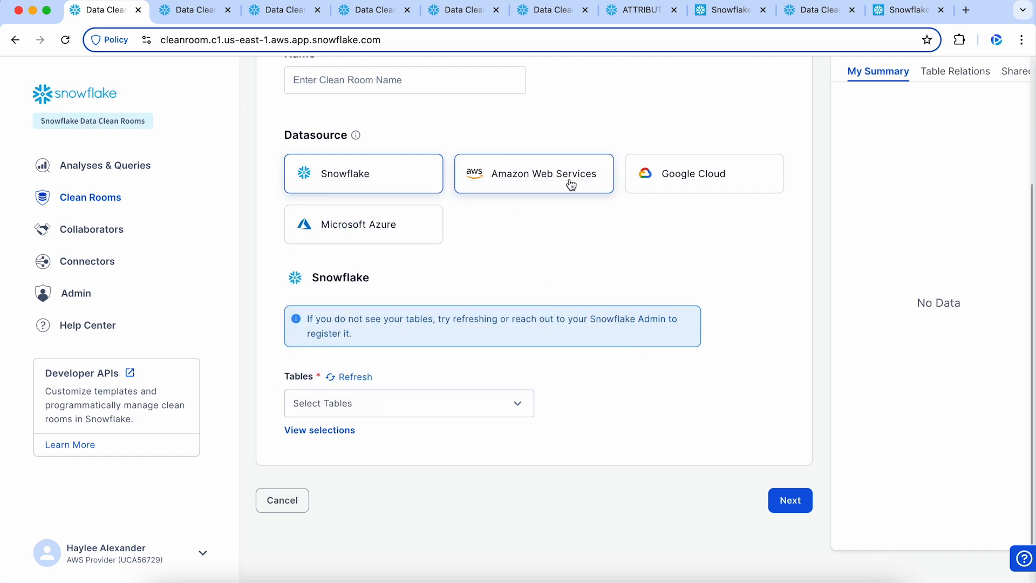
pyautogui.click(648, 16)
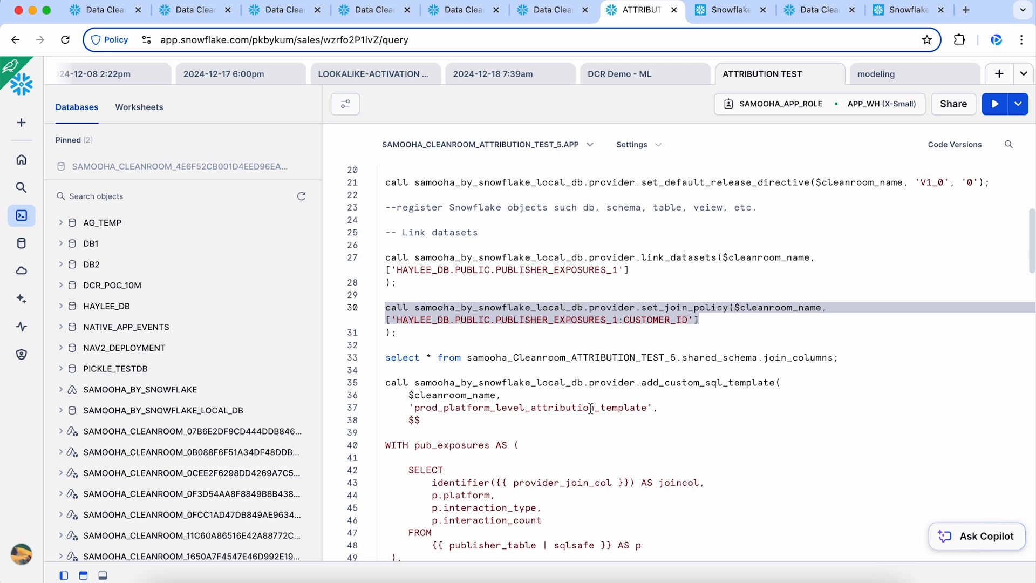
# - Highlight the beginning of the add_custom_sql_template call and examine the pub_exposures and adv_conversions parts of 'prod_platform_level_attribution_template'
pyautogui.scroll(-1, 711, 346)
pyautogui.click(712, 346)
pyautogui.scroll(-5, 711, 331)
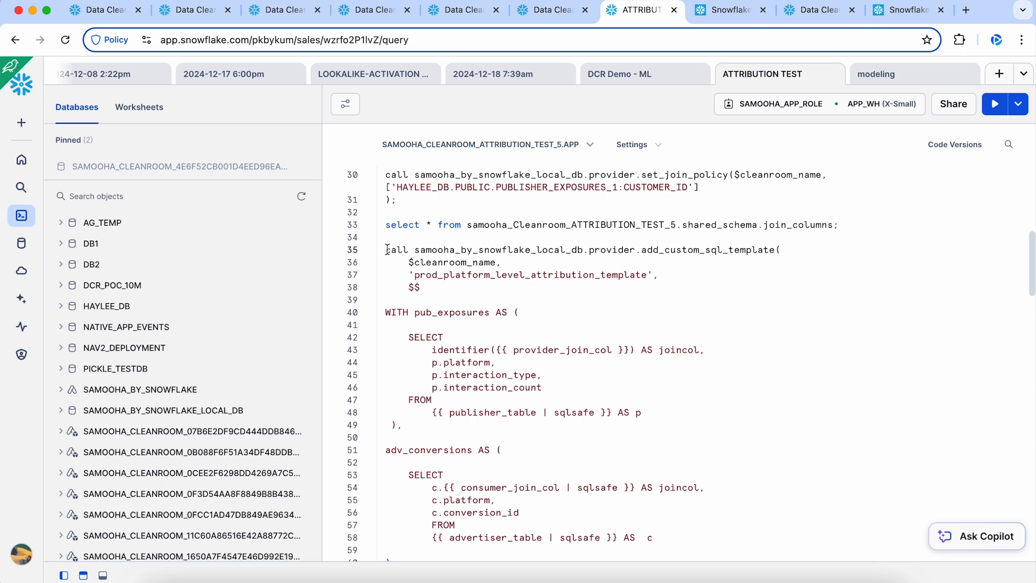
pyautogui.scroll(-1, 387, 249)
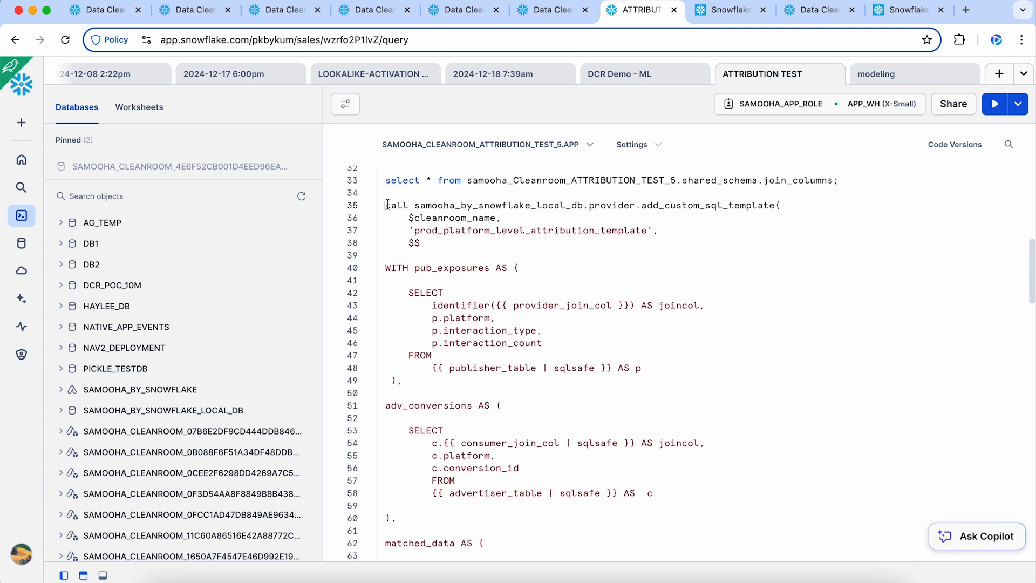
pyautogui.moveTo(387, 205); pyautogui.dragTo(423, 372)
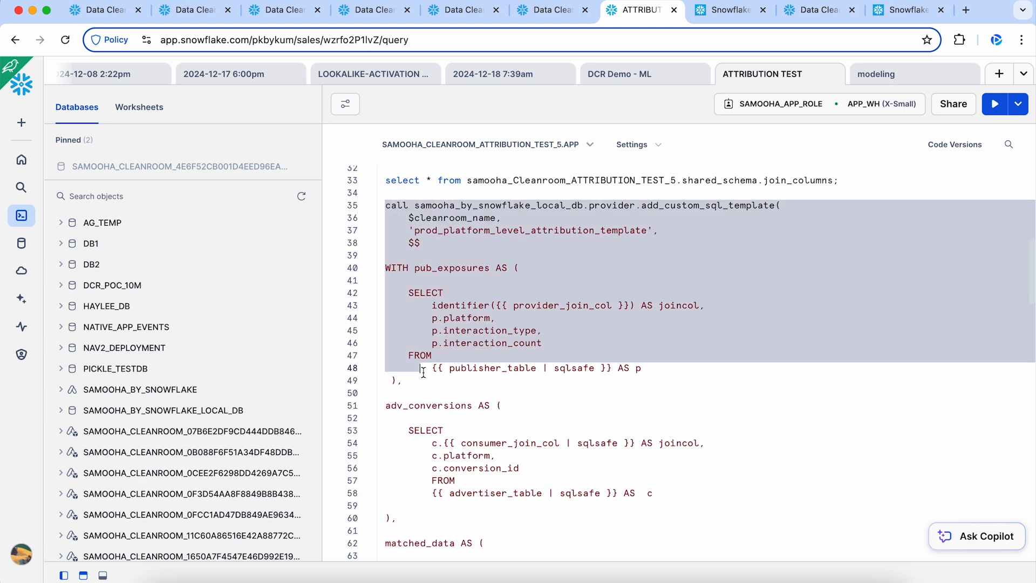
pyautogui.scroll(-2, 573, 387)
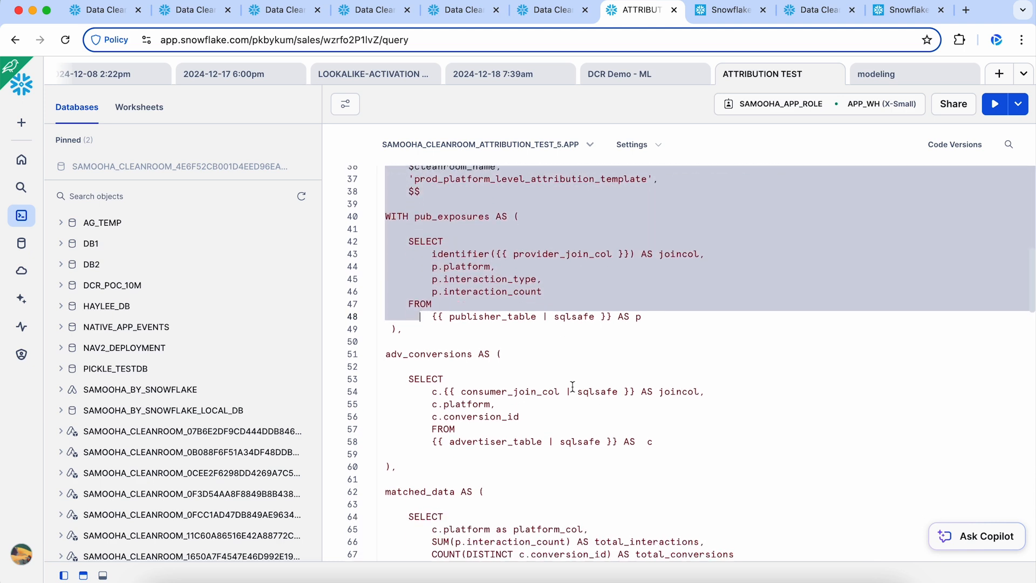
pyautogui.scroll(-1, 573, 387)
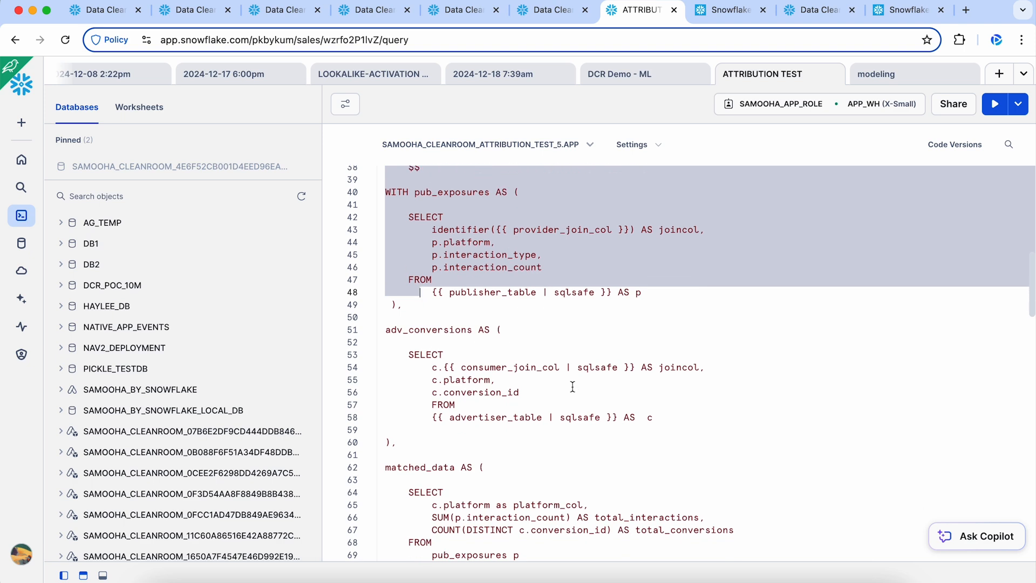
pyautogui.scroll(-1, 573, 386)
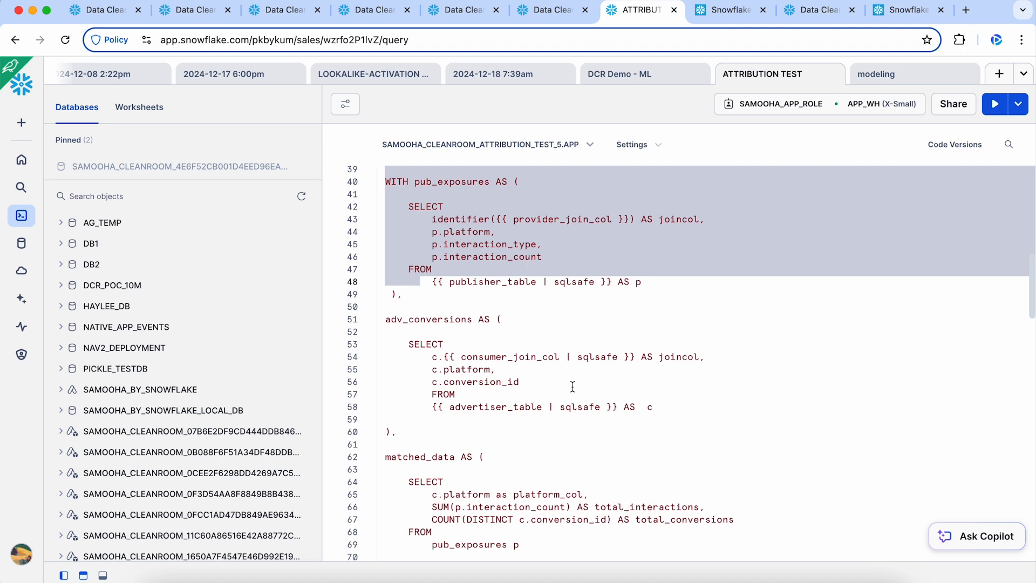
# - Highlight the add_custom_sql_template call down to matched_data and review the join and grouping logic of the attribution SQL
pyautogui.click(612, 379)
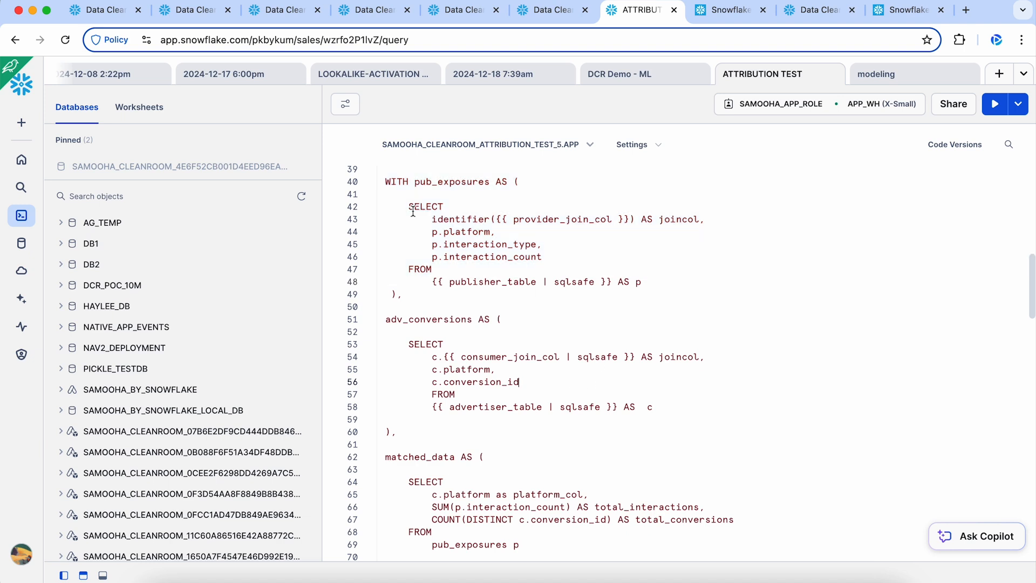
pyautogui.scroll(3, 387, 184)
pyautogui.moveTo(386, 218); pyautogui.dragTo(442, 556)
pyautogui.scroll(-5, 534, 444)
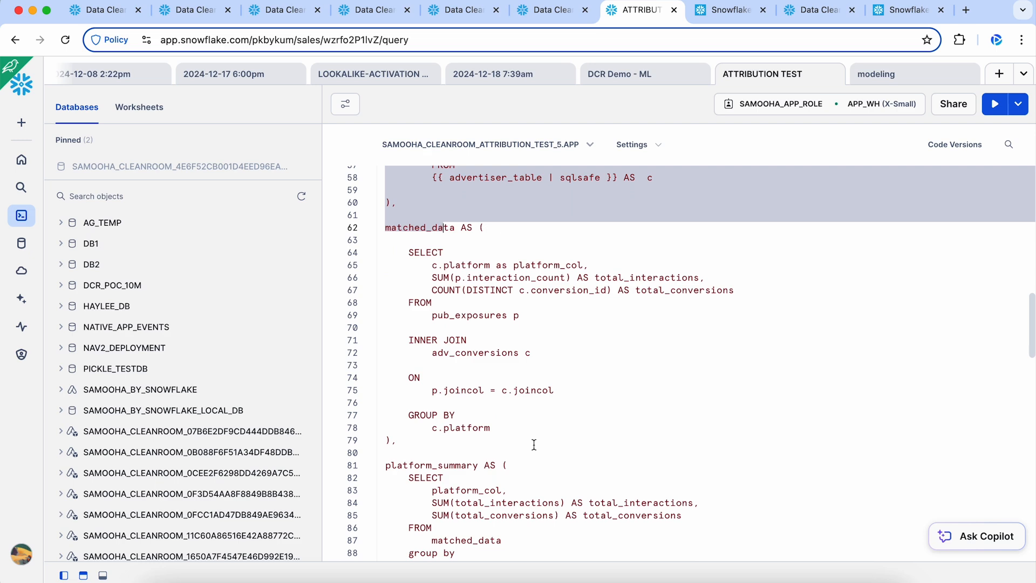
pyautogui.scroll(5, 534, 445)
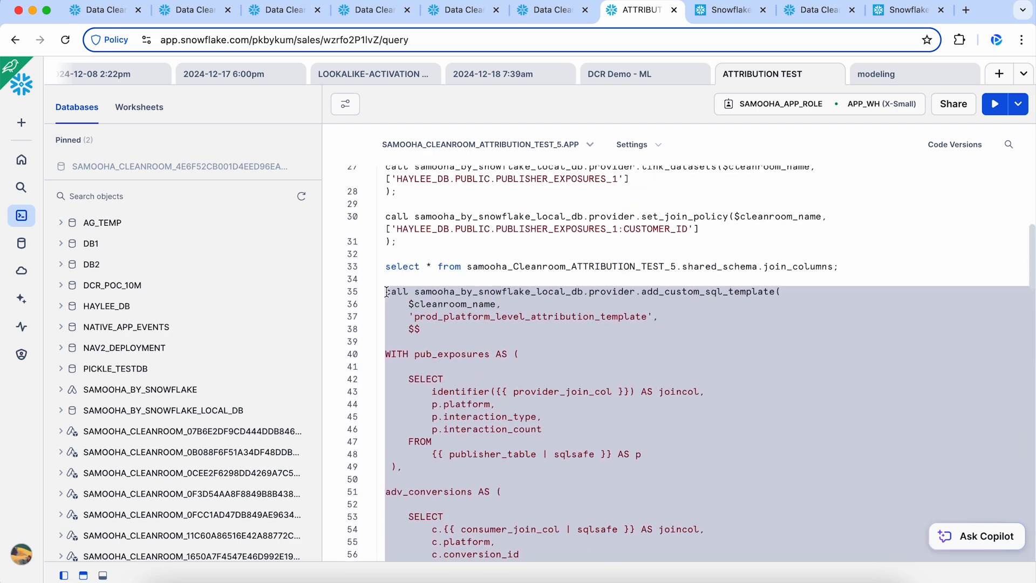
pyautogui.click(507, 350)
# - Highlight the add_consumers and create_cleanroom_listing calls, and single out the consumer's account locator argument
pyautogui.scroll(-5, 534, 367)
pyautogui.scroll(-9, 536, 372)
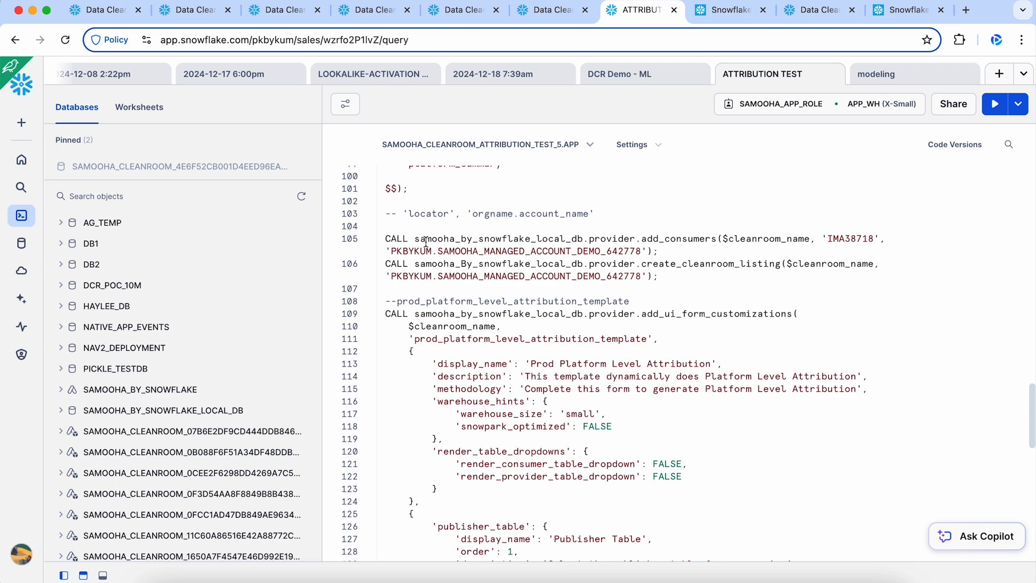
pyautogui.moveTo(386, 213); pyautogui.dragTo(736, 287)
pyautogui.click(844, 242)
pyautogui.doubleClick(844, 243)
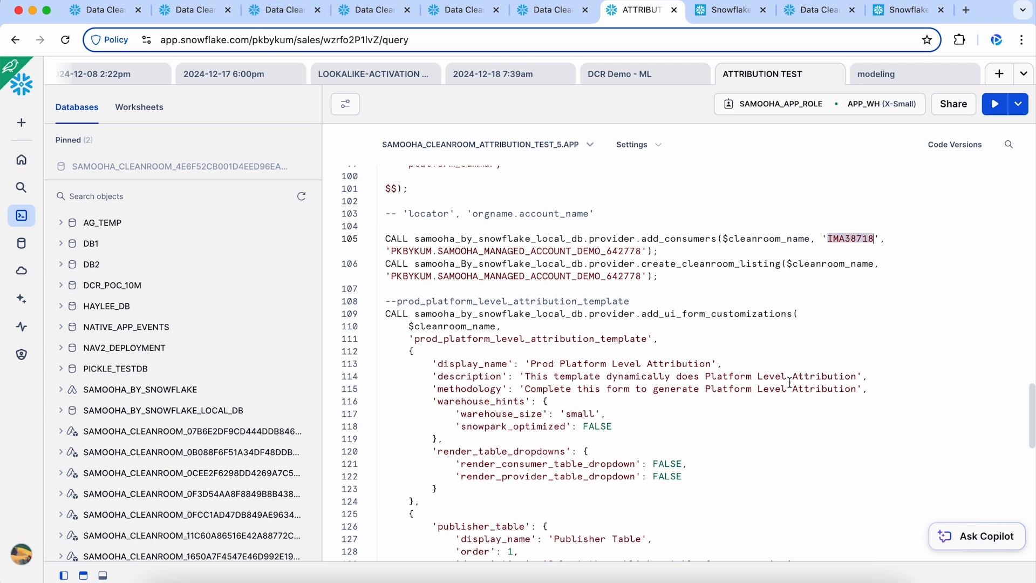
# - Examine the add_ui_form_customizations call, highlighting the template name and words in its display_name and description values
pyautogui.scroll(-3, 790, 382)
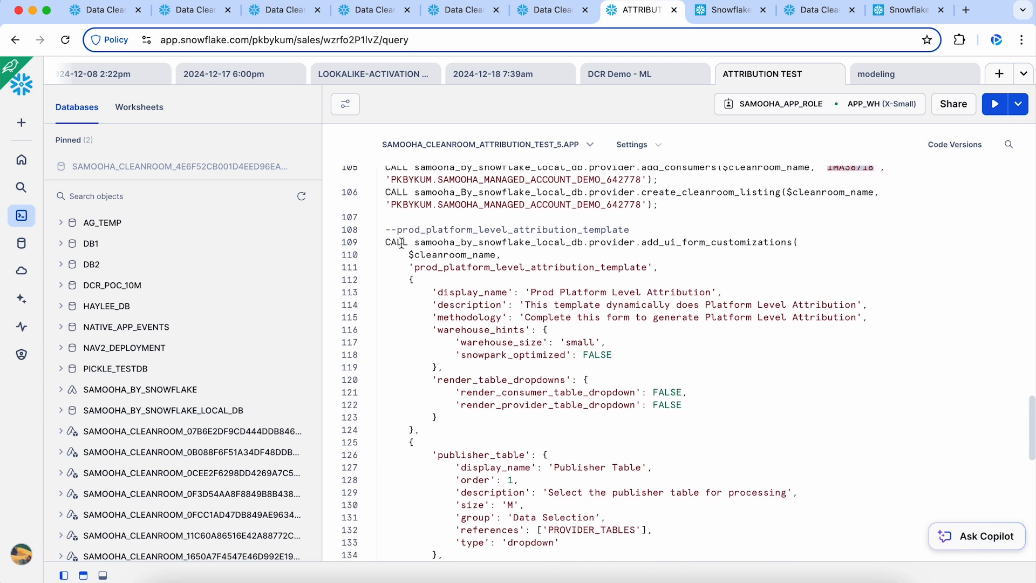
pyautogui.scroll(-2, 386, 233)
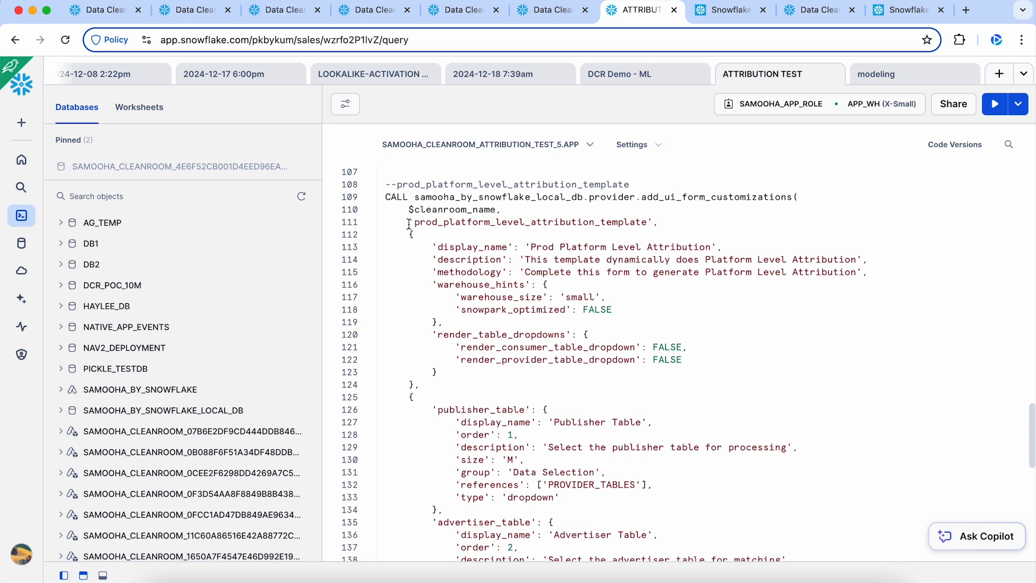
pyautogui.moveTo(414, 222); pyautogui.dragTo(648, 232)
pyautogui.click(638, 244)
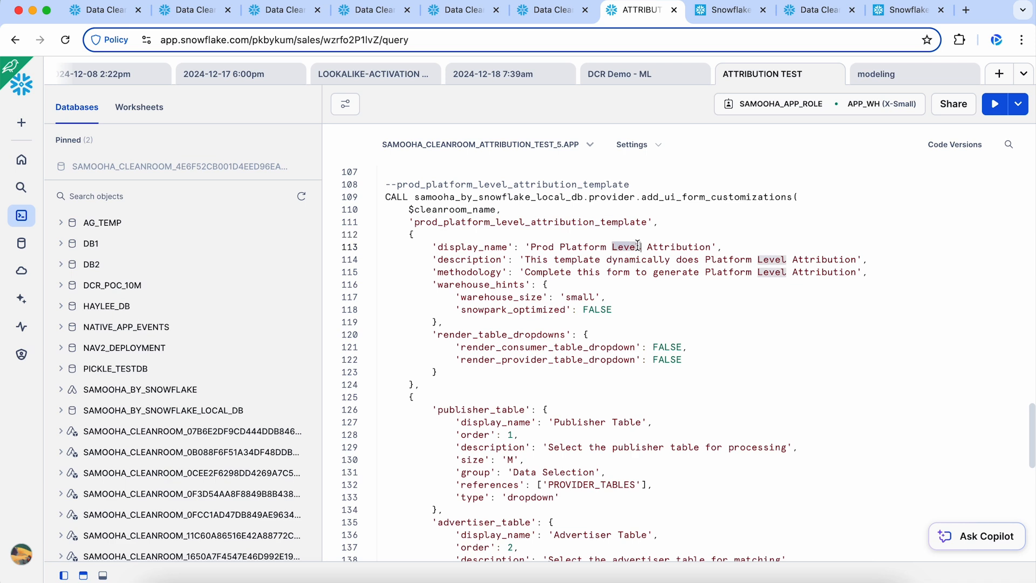
pyautogui.doubleClick(637, 260)
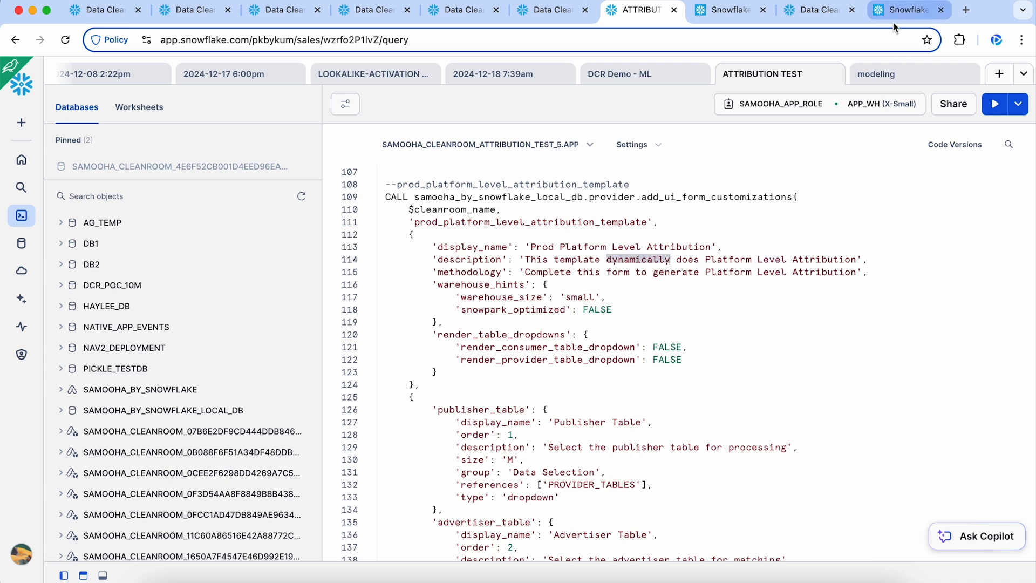
# - Compare those values with the highlighted description on the Prod Platform Level Attribution analysis page, and return to the worksheet
pyautogui.click(746, 17)
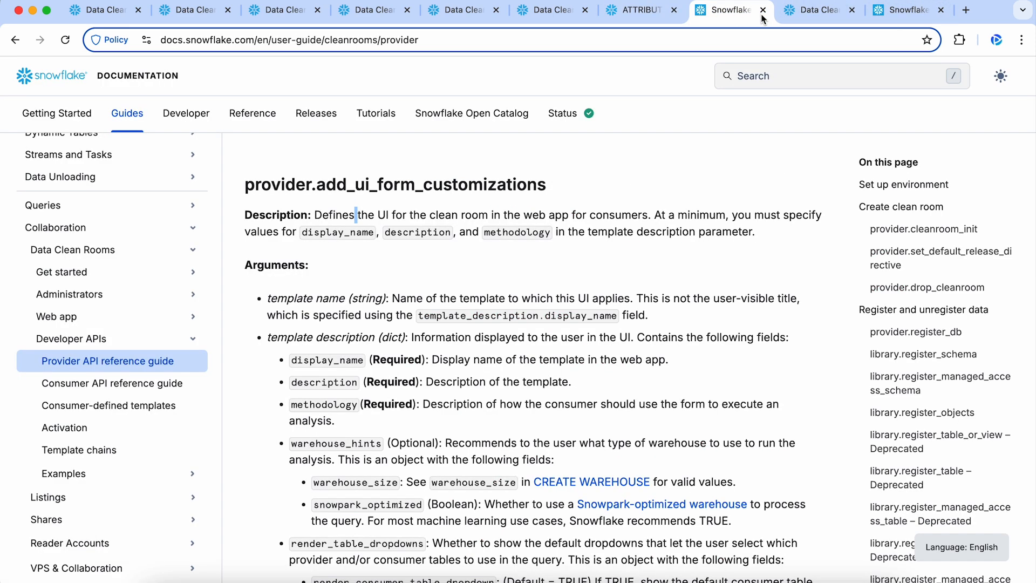
pyautogui.click(911, 11)
pyautogui.click(816, 15)
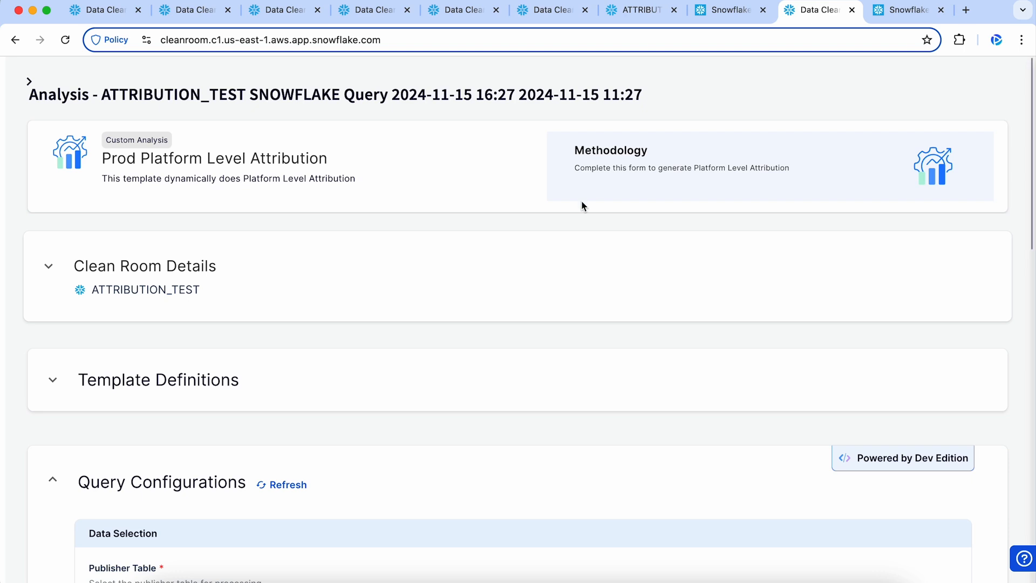
pyautogui.moveTo(102, 182); pyautogui.dragTo(365, 185)
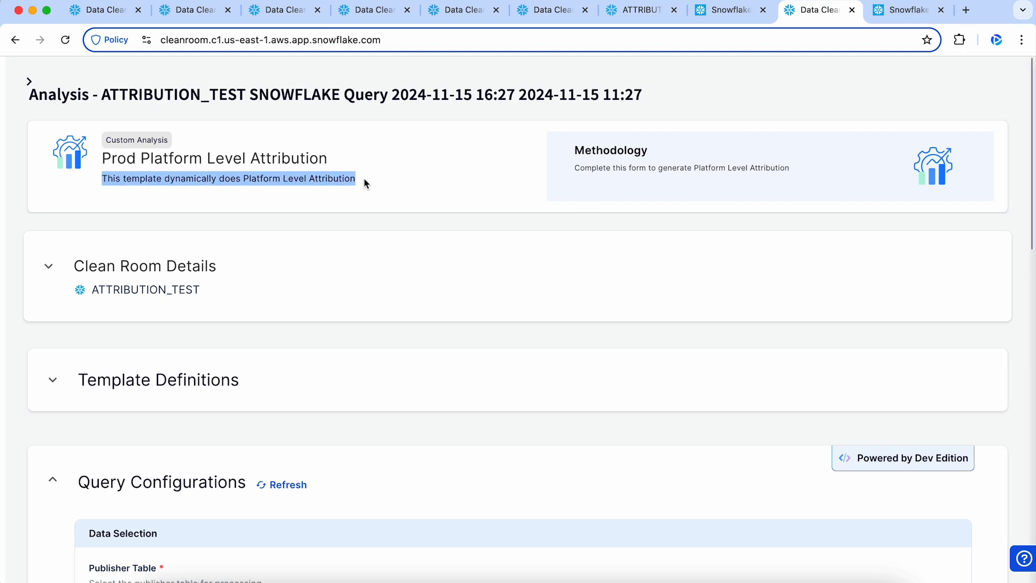
pyautogui.scroll(-1, 572, 164)
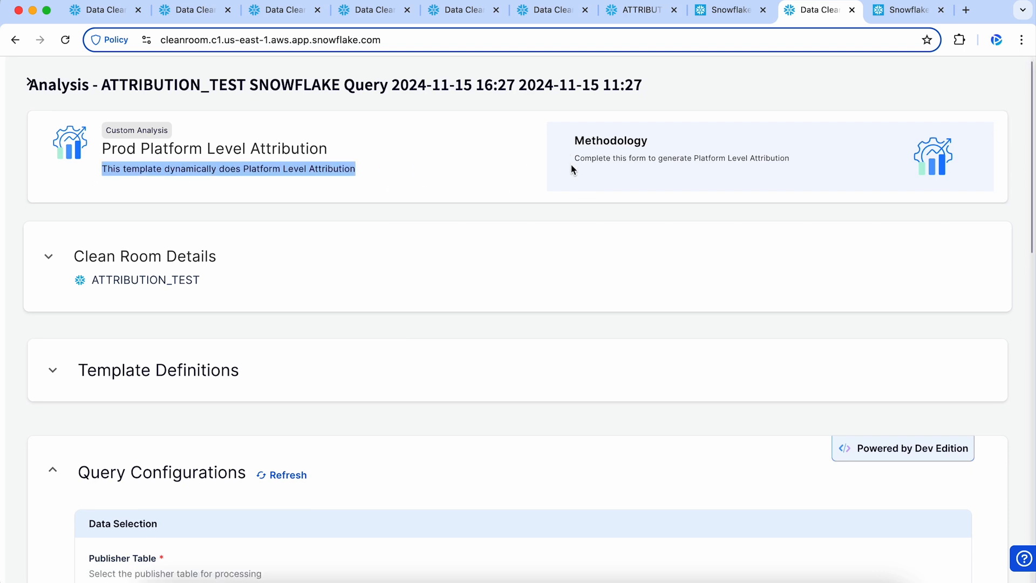
pyautogui.click(642, 10)
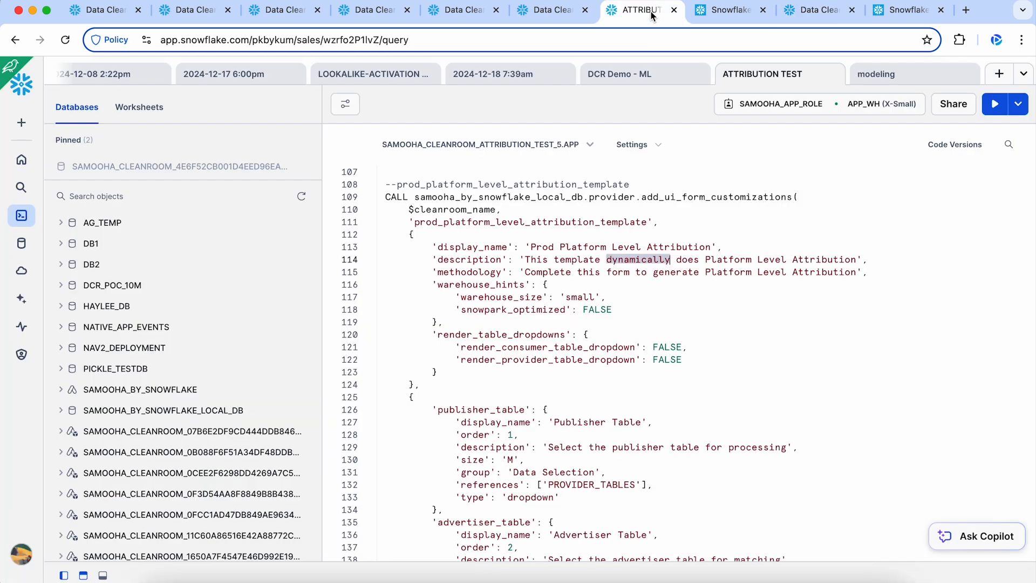
# - Review the publisher, advertiser and join column form settings in the worksheet, and highlight the default_output_type 'TABLE' entry
pyautogui.click(628, 326)
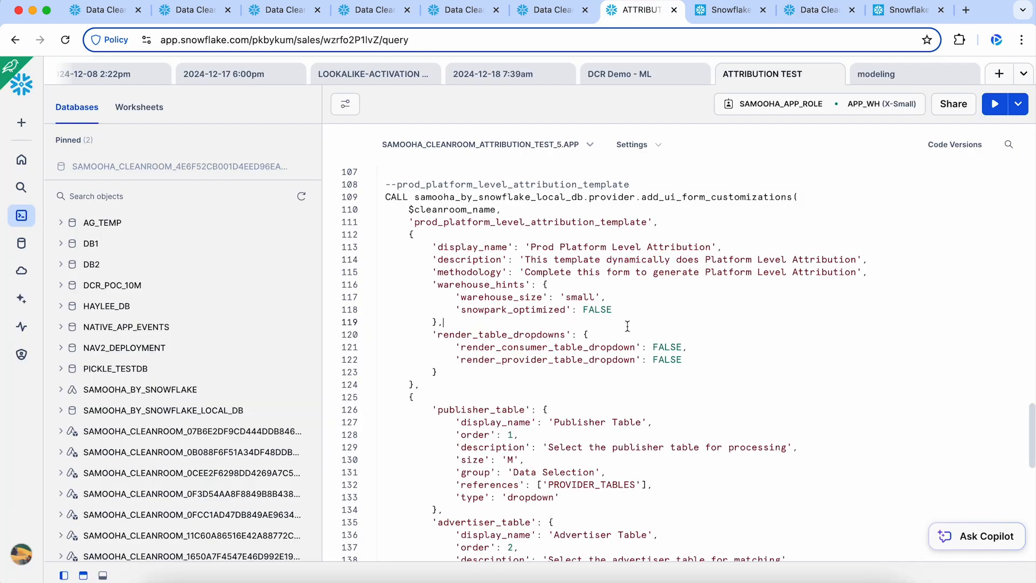
pyautogui.scroll(-3, 627, 326)
pyautogui.scroll(-4, 628, 326)
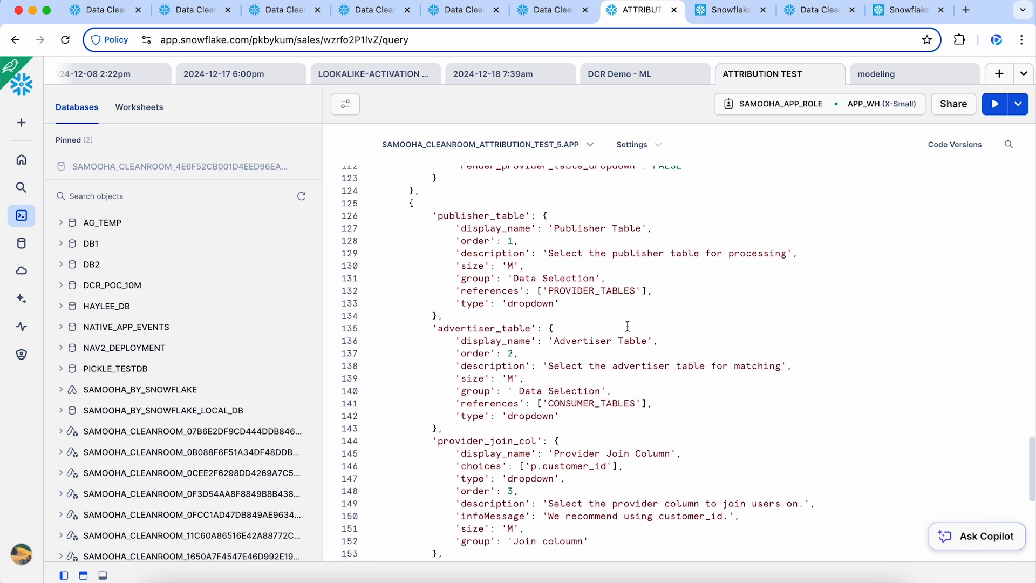
pyautogui.scroll(-4, 628, 326)
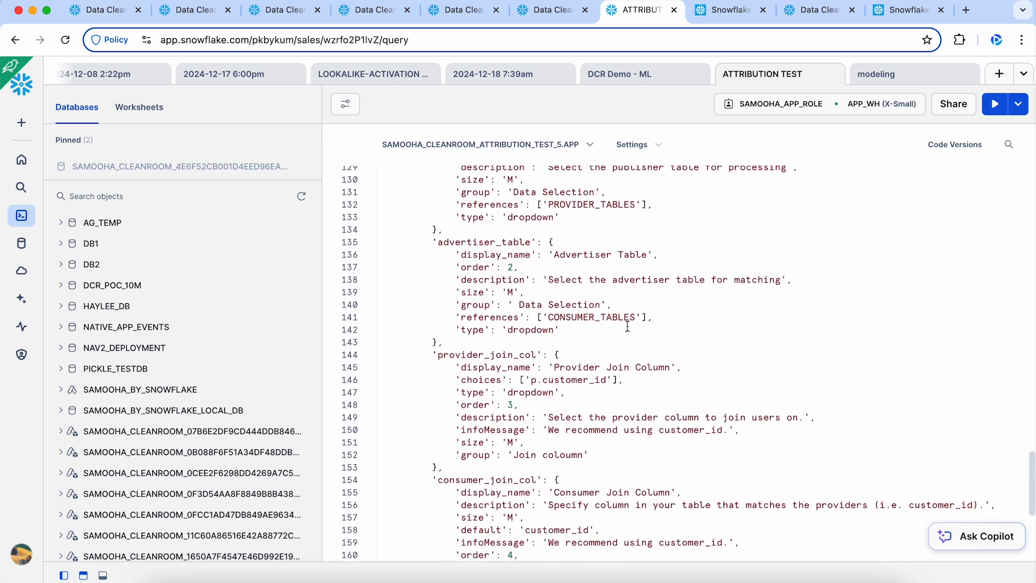
pyautogui.scroll(-10, 627, 326)
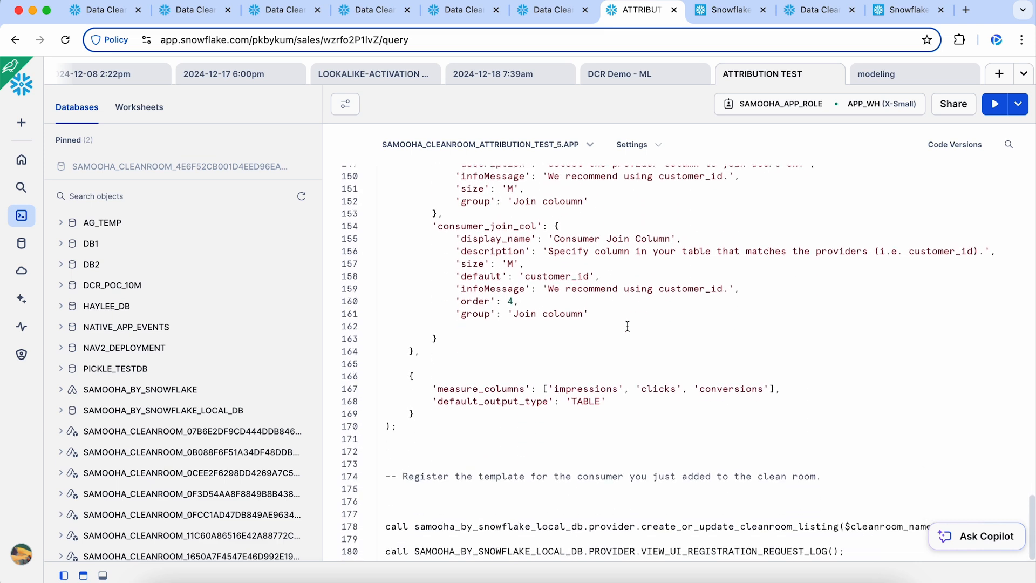
pyautogui.moveTo(629, 400); pyautogui.dragTo(432, 401)
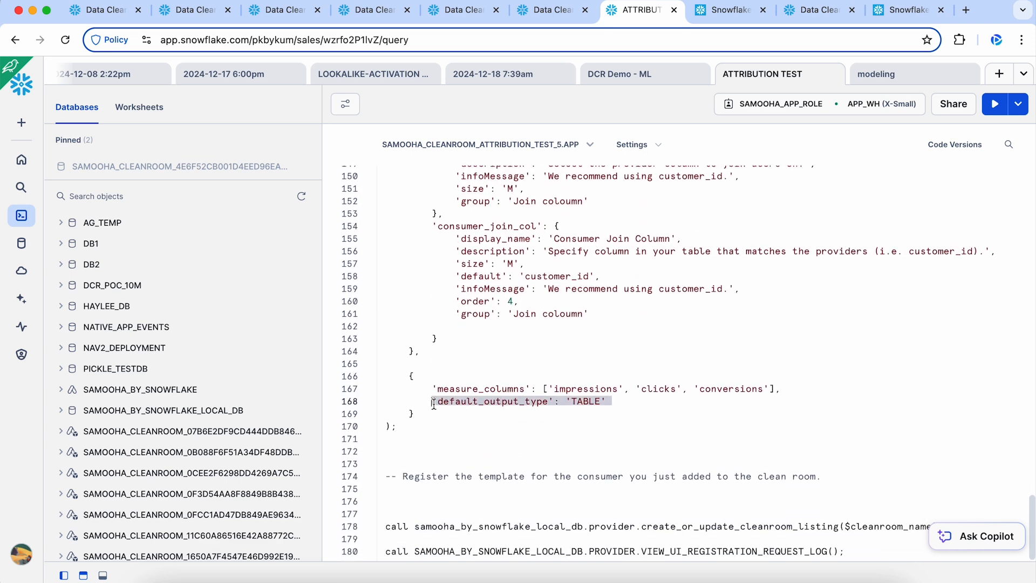
# - Switch to the ATTRIBUTION_TEST analysis page, review its Query Configurations fields, and expand Template Definitions to show the template's SQL
pyautogui.click(878, 15)
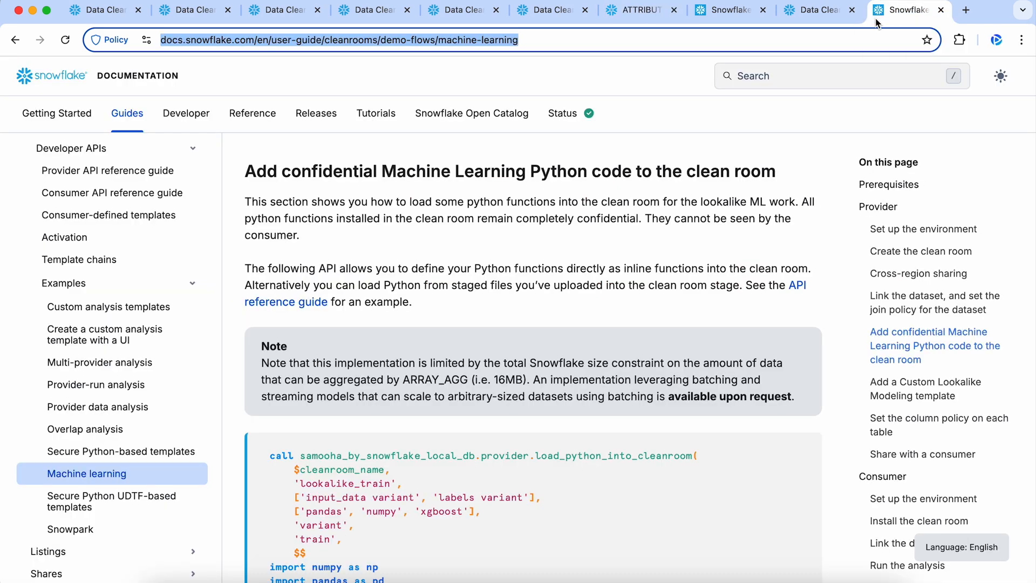
pyautogui.click(812, 20)
pyautogui.scroll(-5, 655, 371)
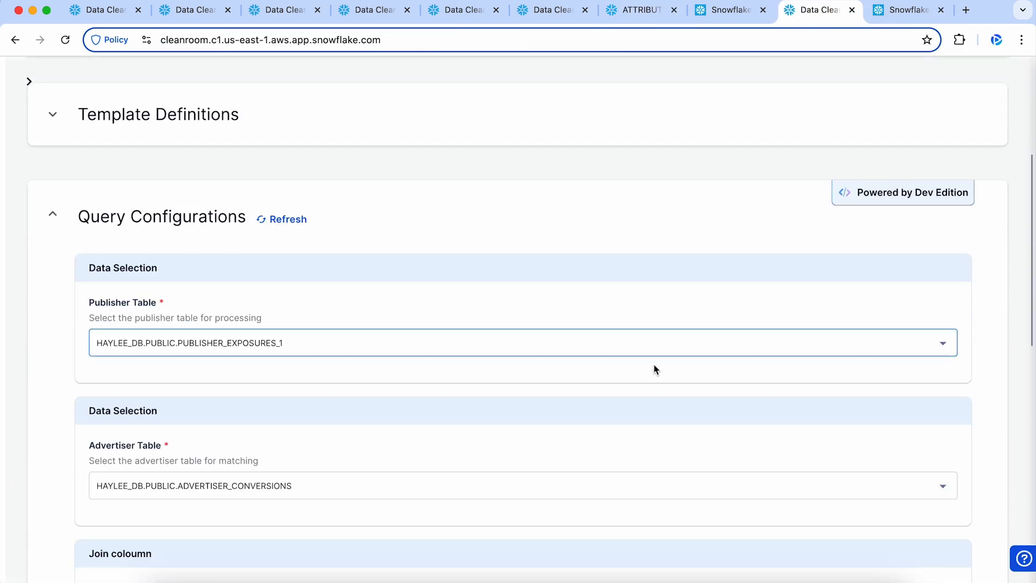
pyautogui.scroll(-3, 655, 369)
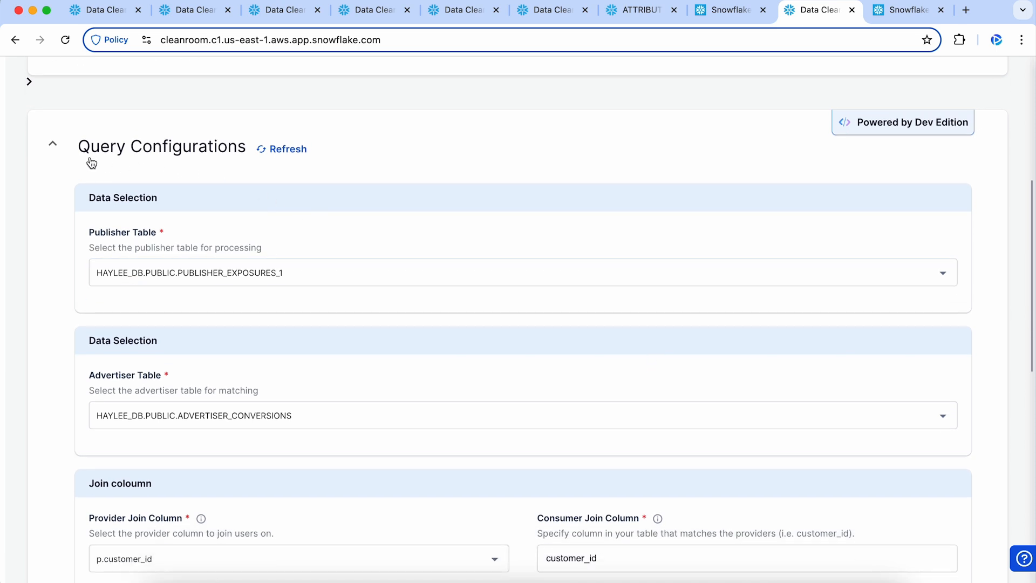
pyautogui.scroll(5, 275, 157)
pyautogui.click(155, 209)
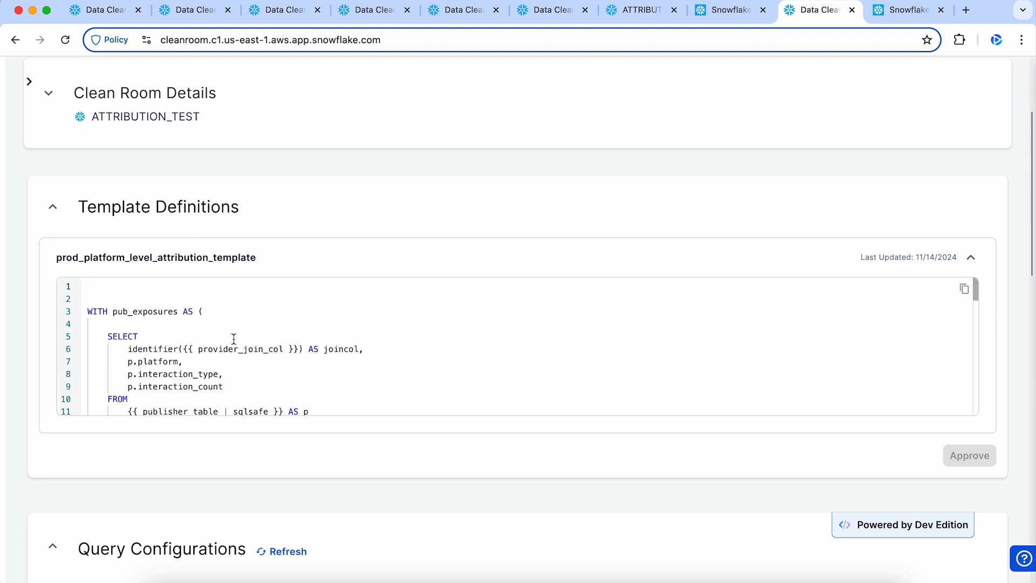
# - Read the prod_platform_level_attribution_template SQL through to its end, and highlight the Data Selection headings in Query Configurations
pyautogui.scroll(-5, 234, 338)
pyautogui.scroll(-10, 234, 338)
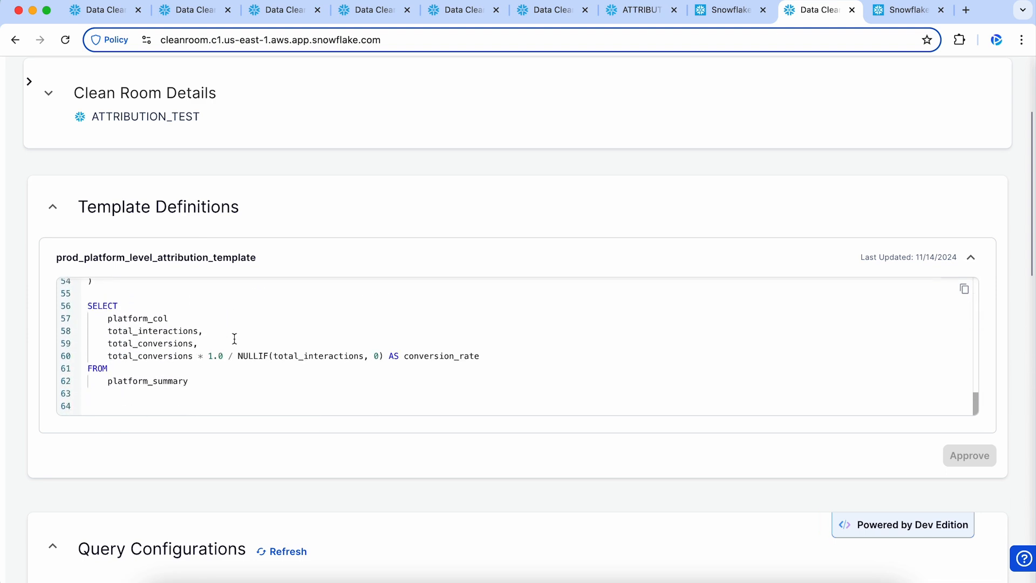
pyautogui.scroll(-8, 238, 440)
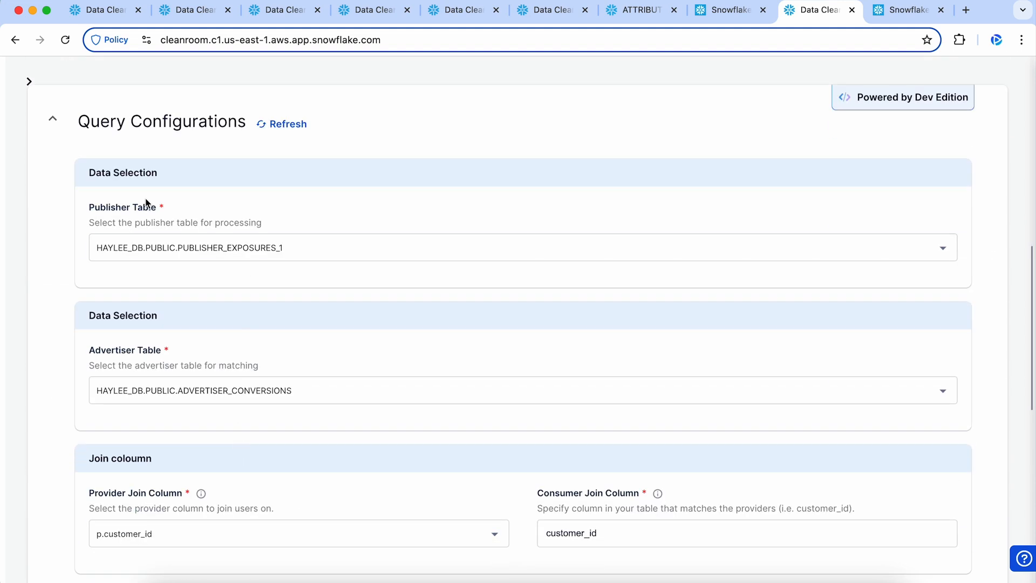
pyautogui.moveTo(91, 174); pyautogui.dragTo(153, 172)
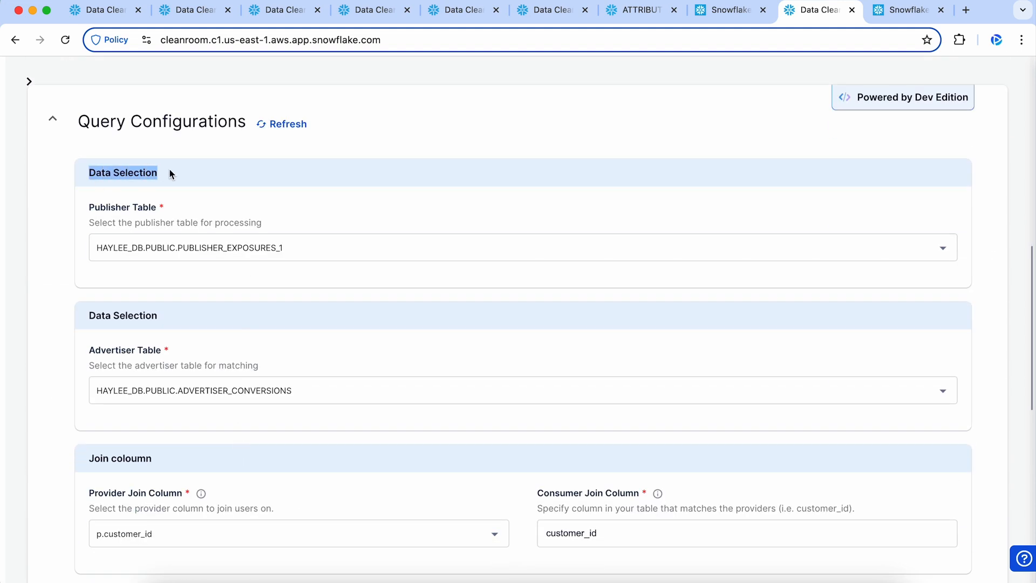
pyautogui.moveTo(89, 317); pyautogui.dragTo(152, 317)
# - Check the available Publisher Table and Advertiser Table choices, and review the warehouse setting and Results table of the analysis
pyautogui.click(266, 254)
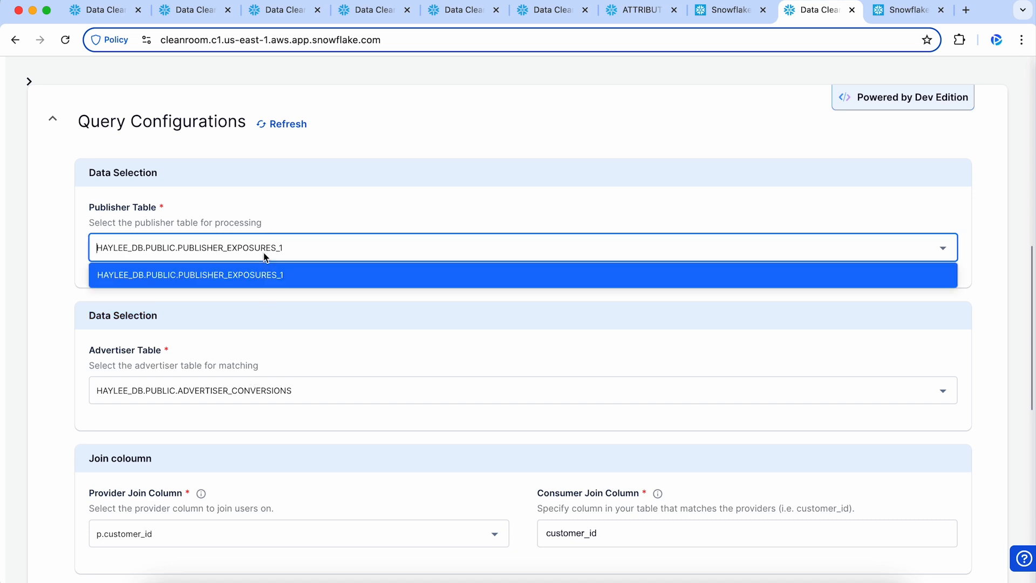
pyautogui.click(25, 334)
pyautogui.click(261, 387)
pyautogui.scroll(-8, 260, 387)
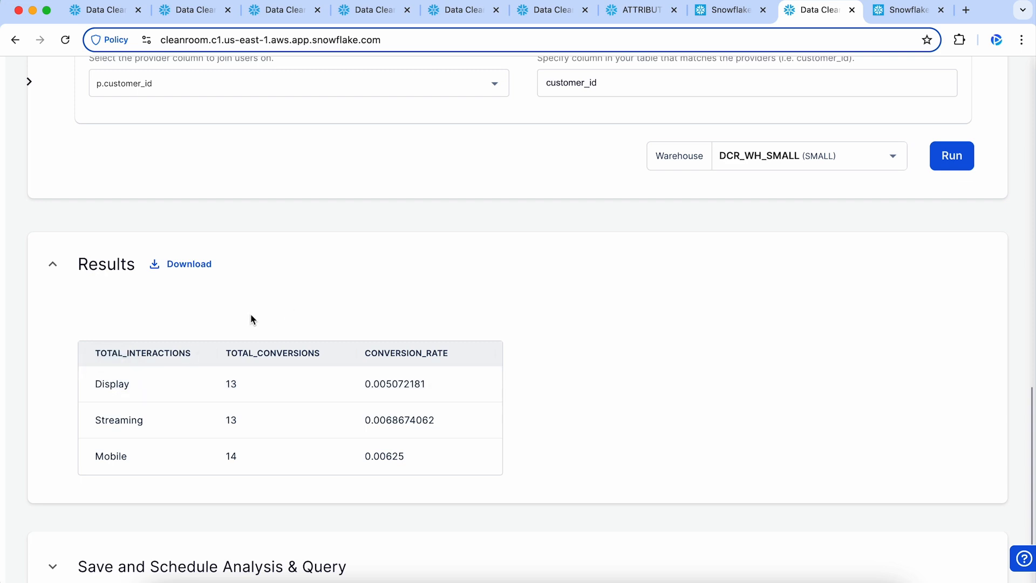
pyautogui.scroll(1, 251, 319)
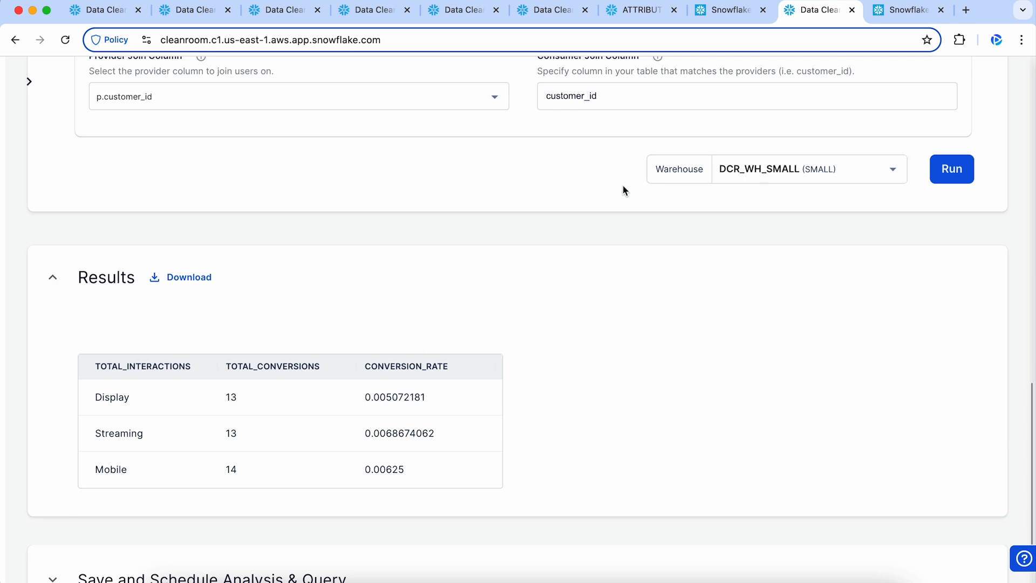
# - Switch to the provider API documentation and read the provider.add_ui_form_customizations arguments, including customizations, references and output_config
pyautogui.click(739, 15)
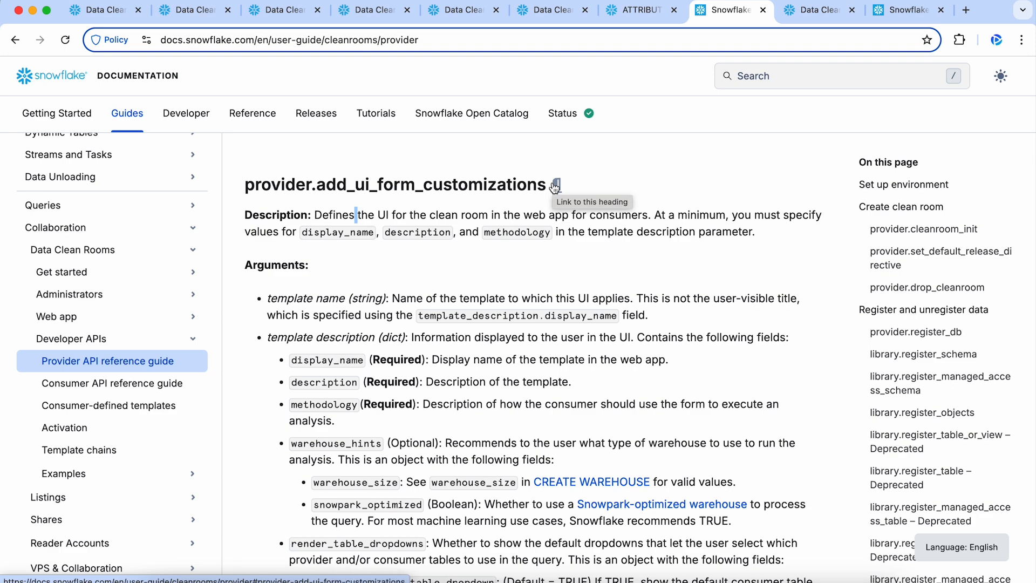
pyautogui.scroll(-1, 501, 336)
pyautogui.scroll(-10, 501, 338)
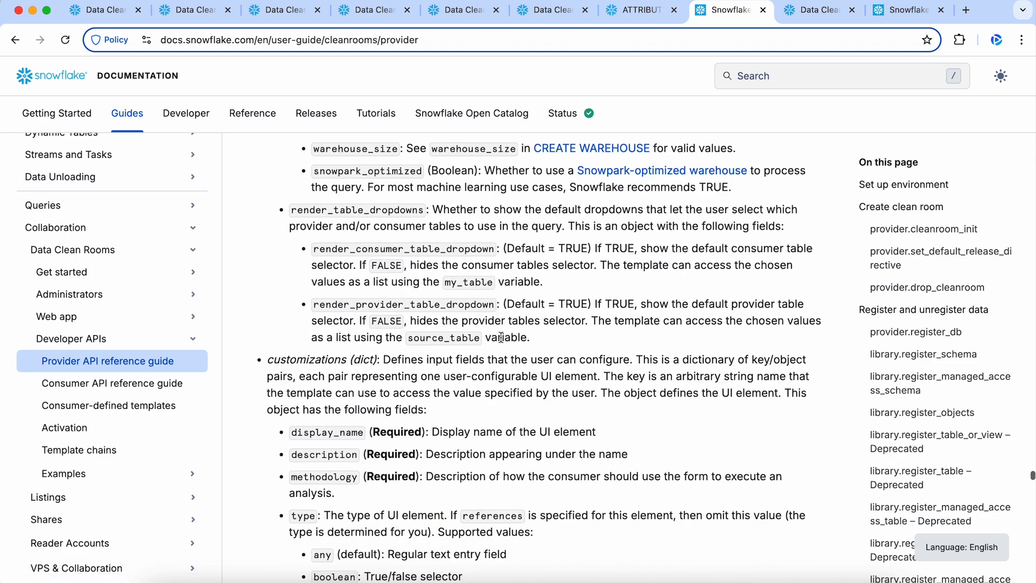
pyautogui.scroll(-10, 500, 338)
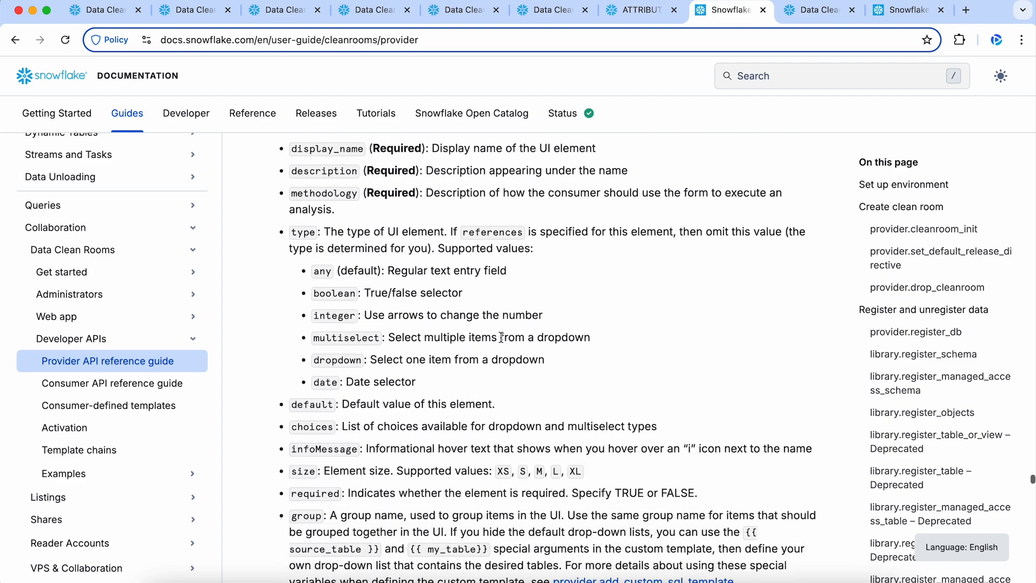
pyautogui.scroll(-10, 501, 337)
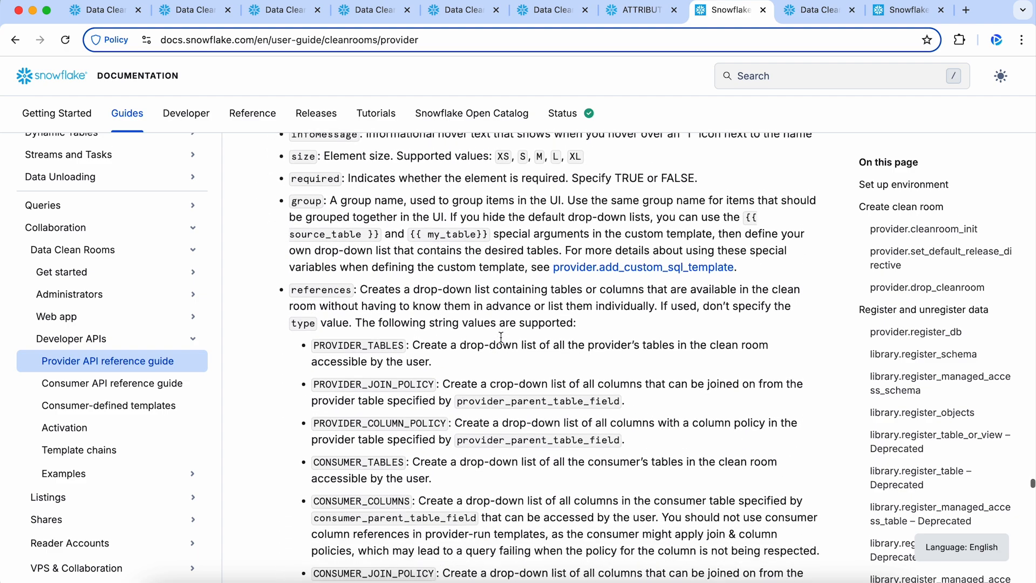
pyautogui.scroll(-1, 501, 338)
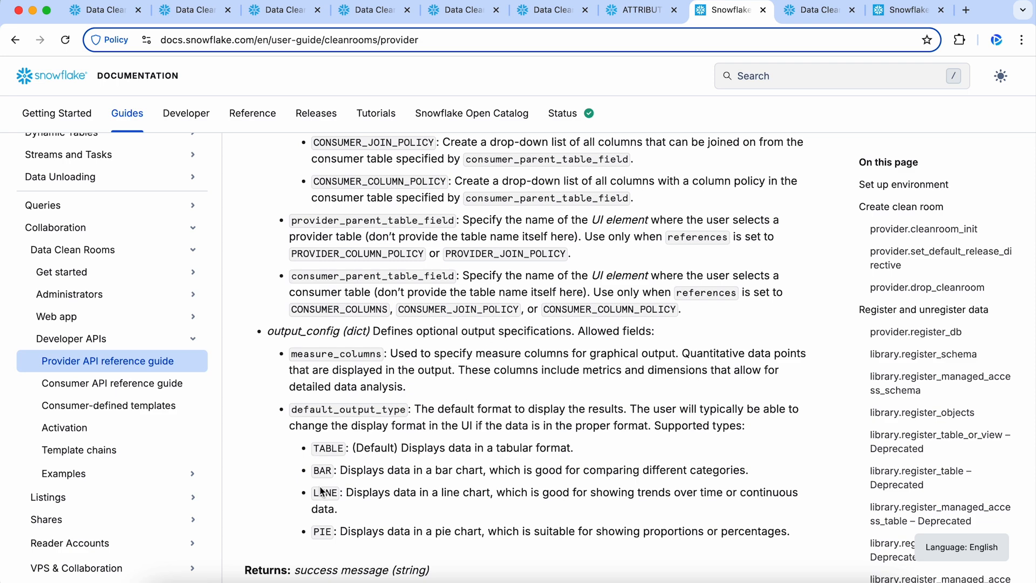
pyautogui.scroll(6, 644, 280)
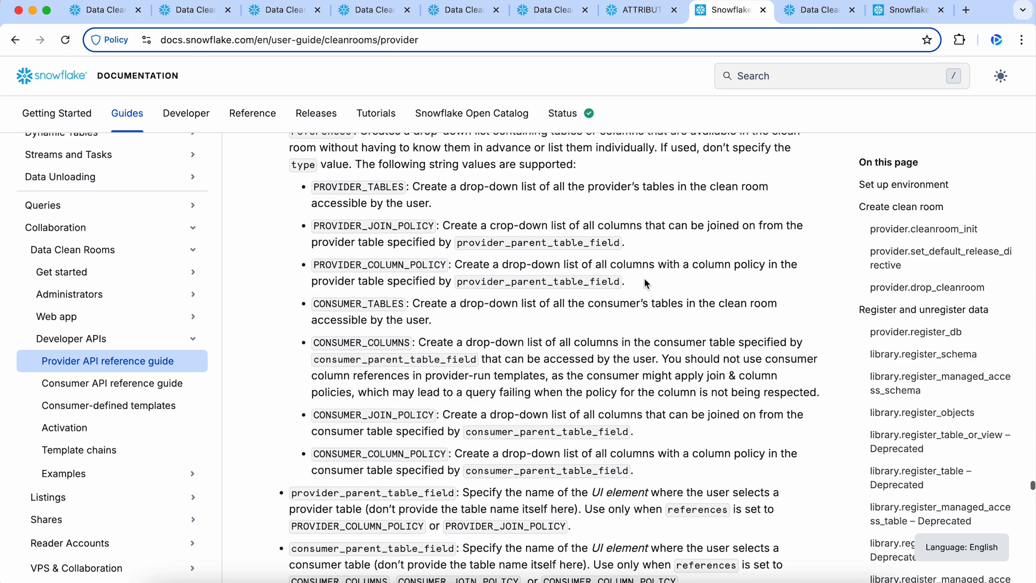
pyautogui.scroll(3, 644, 279)
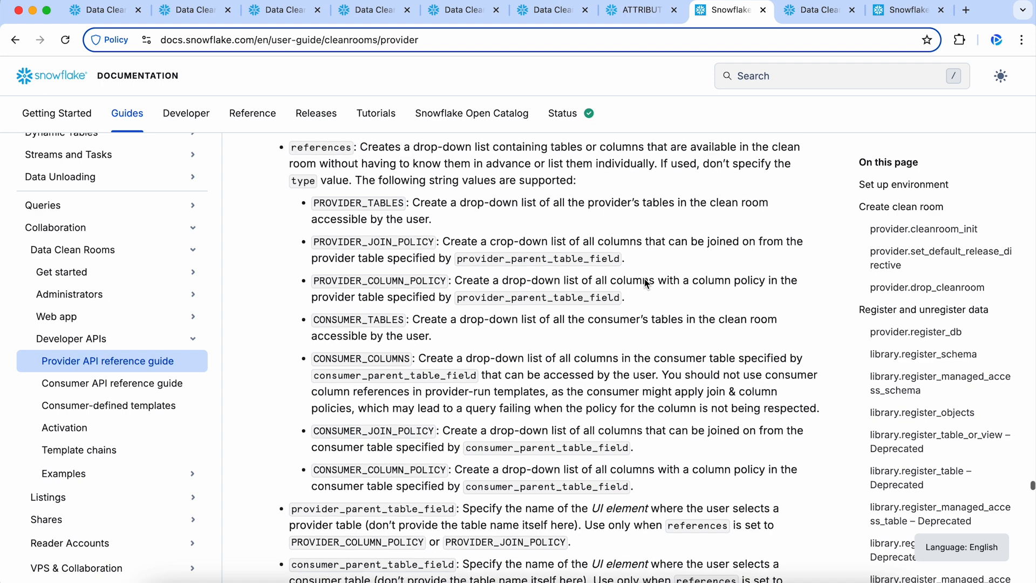
# - Return to the ATTRIBUTION TEST worksheet and review its calls from the UI form customizations back up to the clean room setup
pyautogui.click(661, 19)
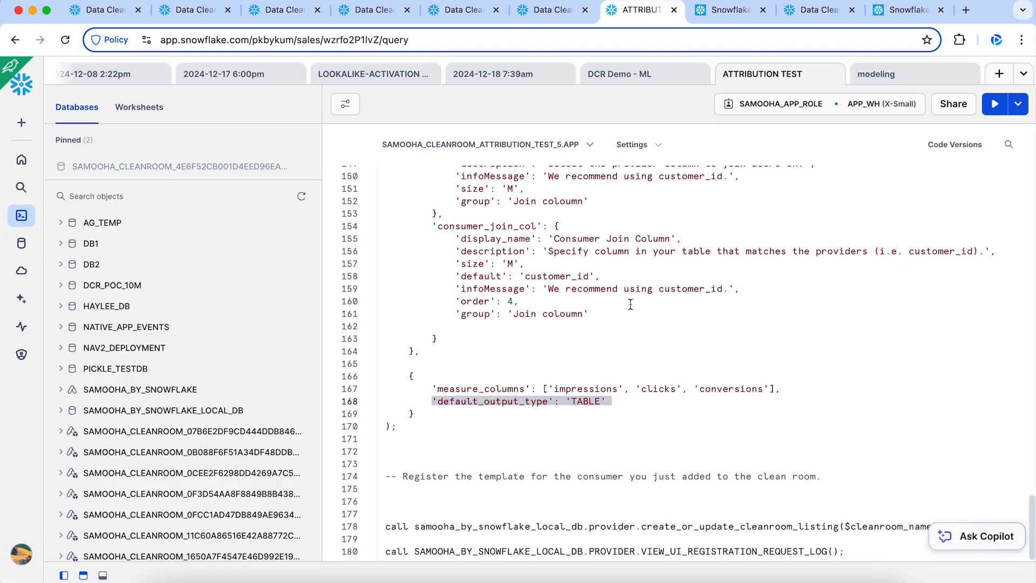
pyautogui.scroll(10, 629, 334)
pyautogui.scroll(15, 630, 334)
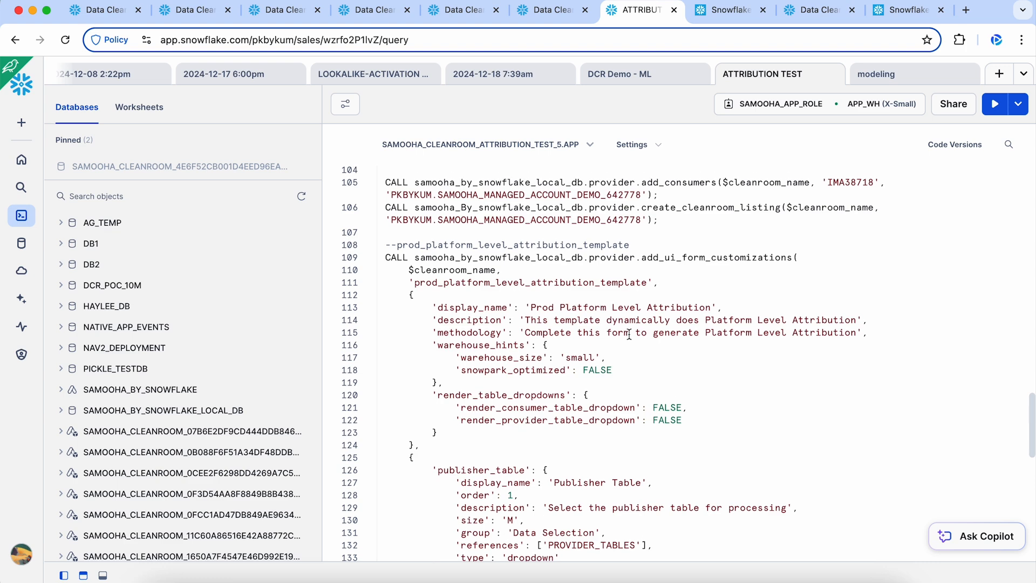
pyautogui.scroll(8, 630, 334)
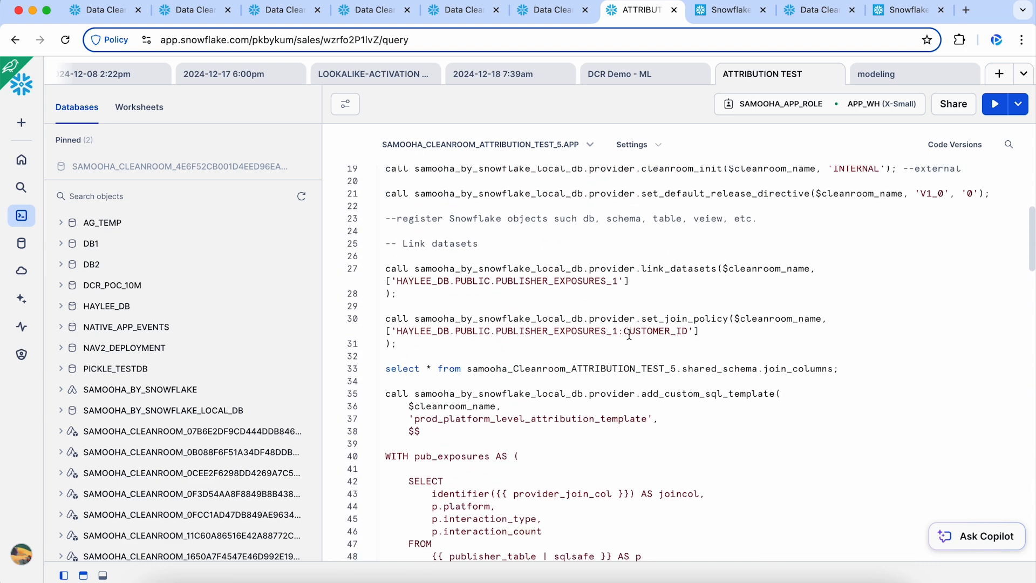
# - Switch to the Machine learning documentation page and look through the Developer APIs example topics
pyautogui.click(730, 19)
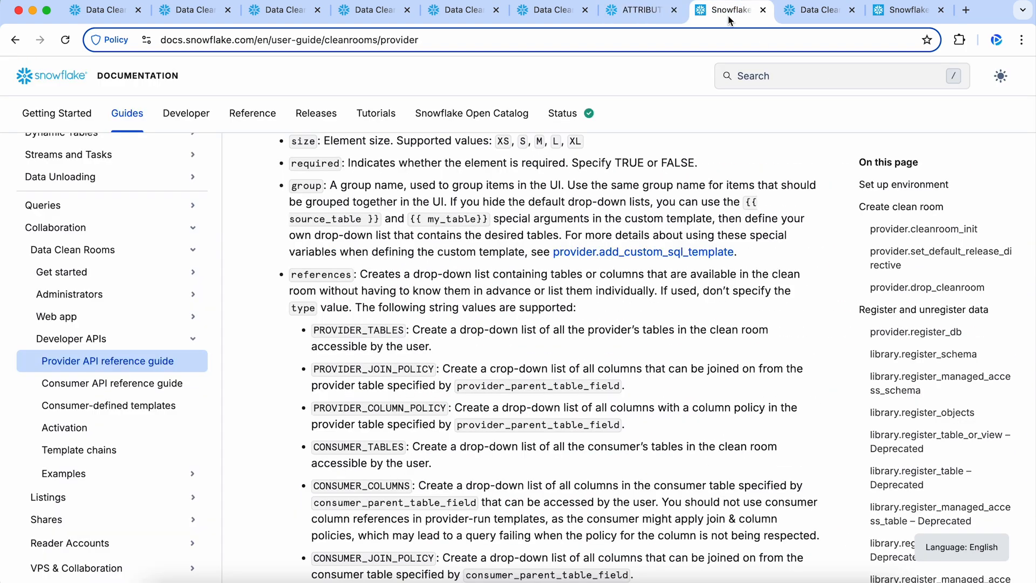
pyautogui.click(791, 17)
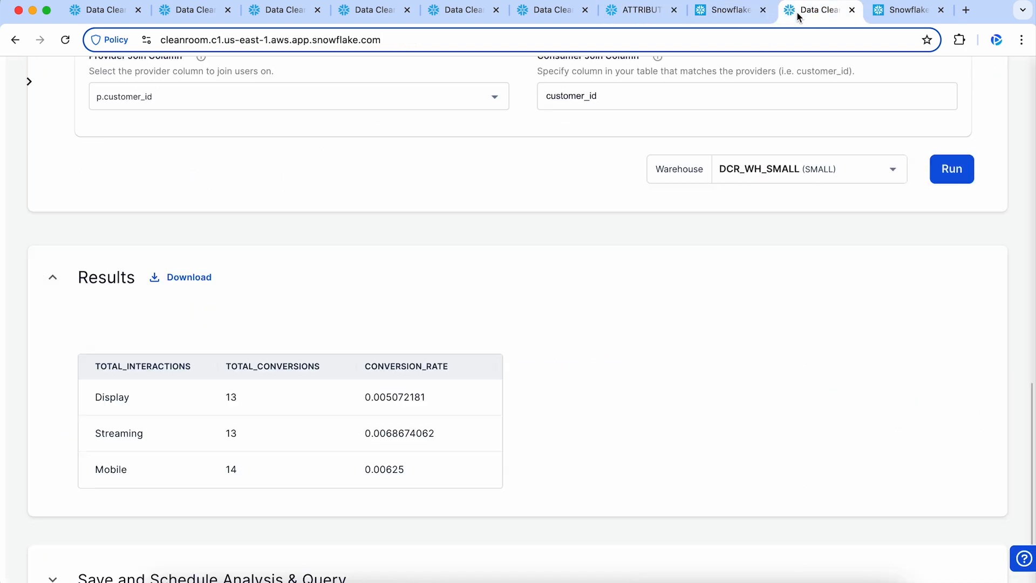
pyautogui.click(879, 18)
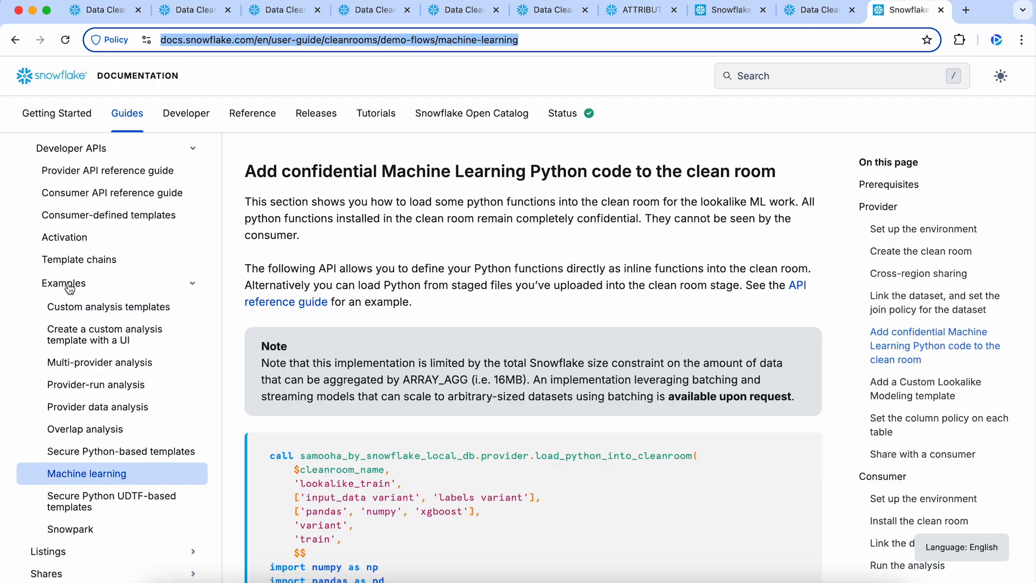
pyautogui.scroll(-1, 86, 371)
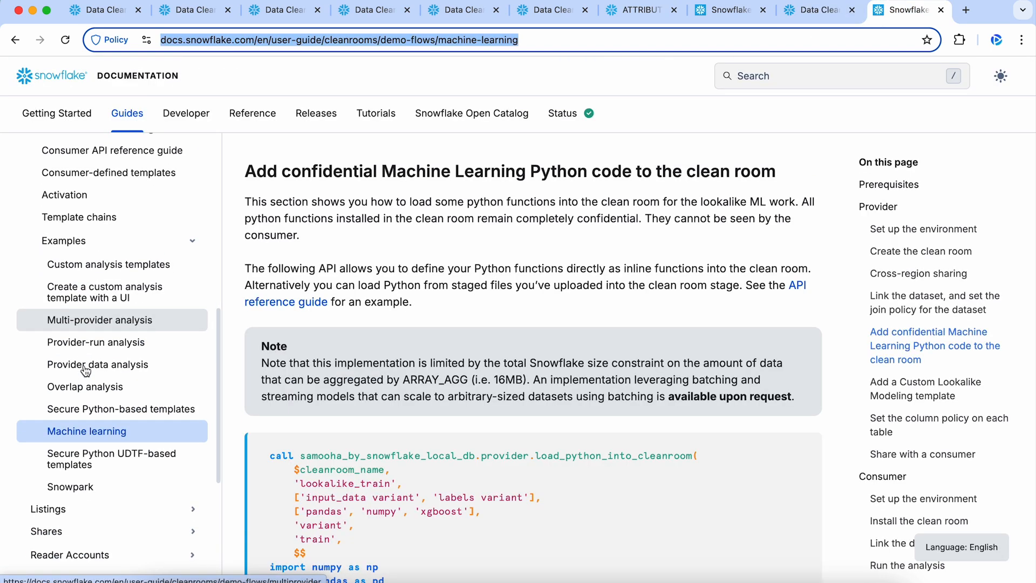
pyautogui.scroll(-4, 85, 370)
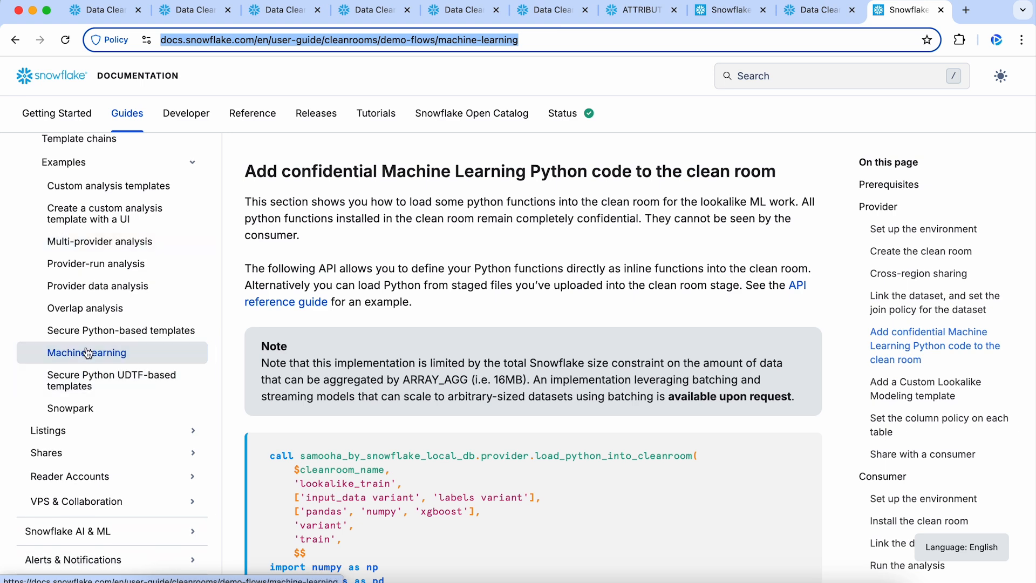
# - Read the section on adding confidential Machine Learning Python code, including the load_python_into_cleanroom and TrainXGBoostClassifier sample code
pyautogui.scroll(-2, 662, 161)
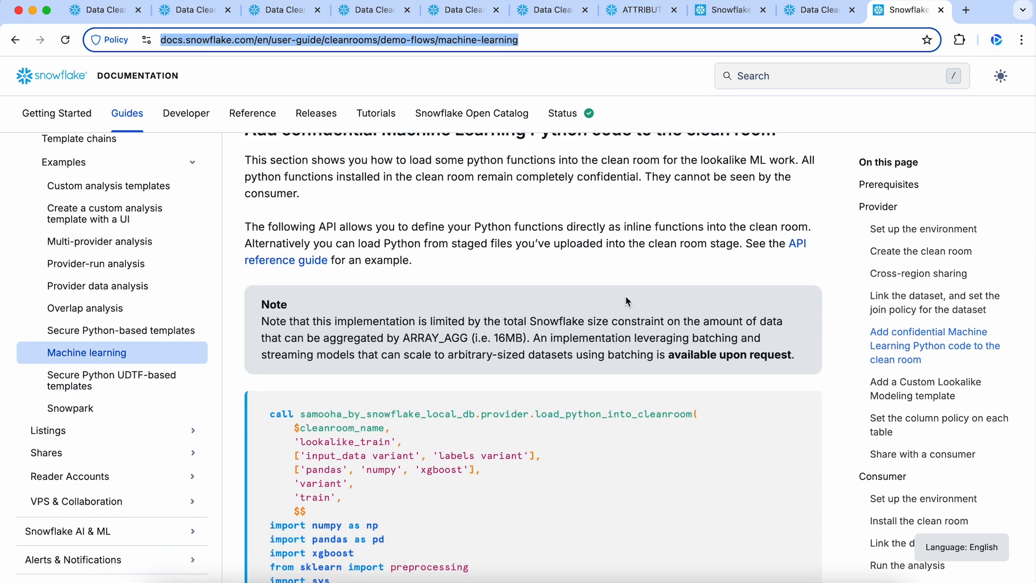
pyautogui.scroll(-4, 631, 295)
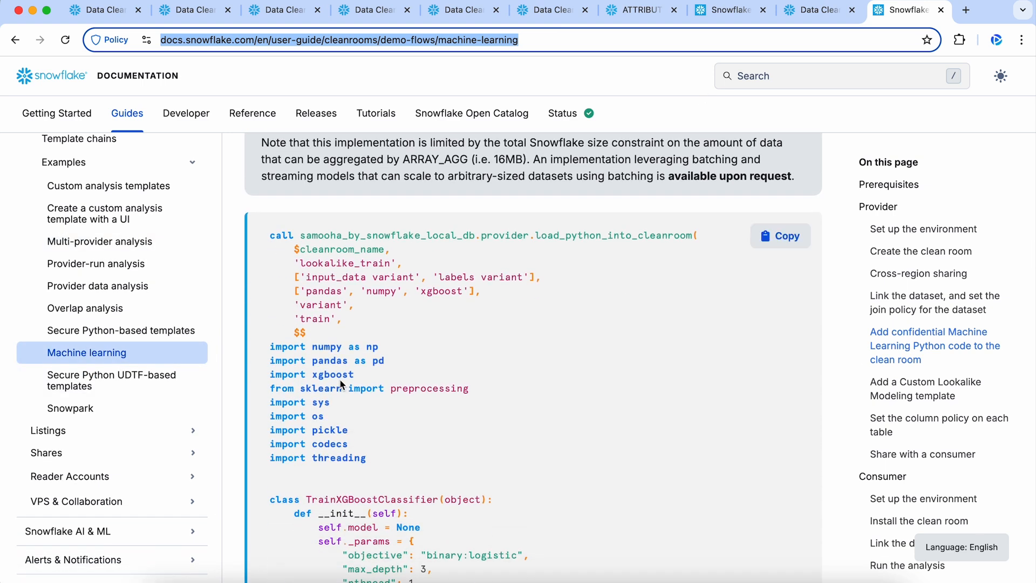
pyautogui.scroll(-2, 340, 385)
pyautogui.scroll(-9, 341, 381)
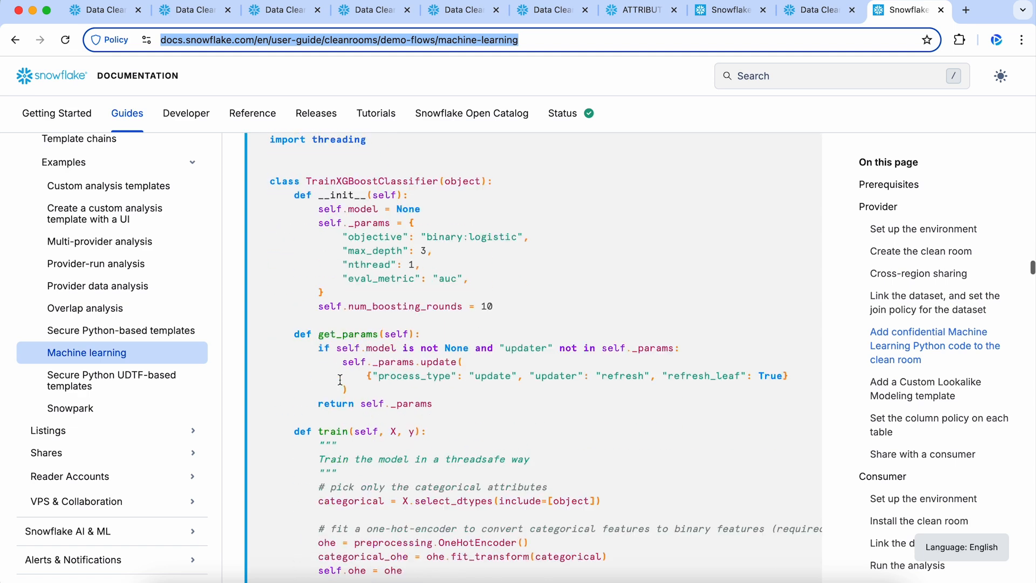
pyautogui.scroll(13, 340, 381)
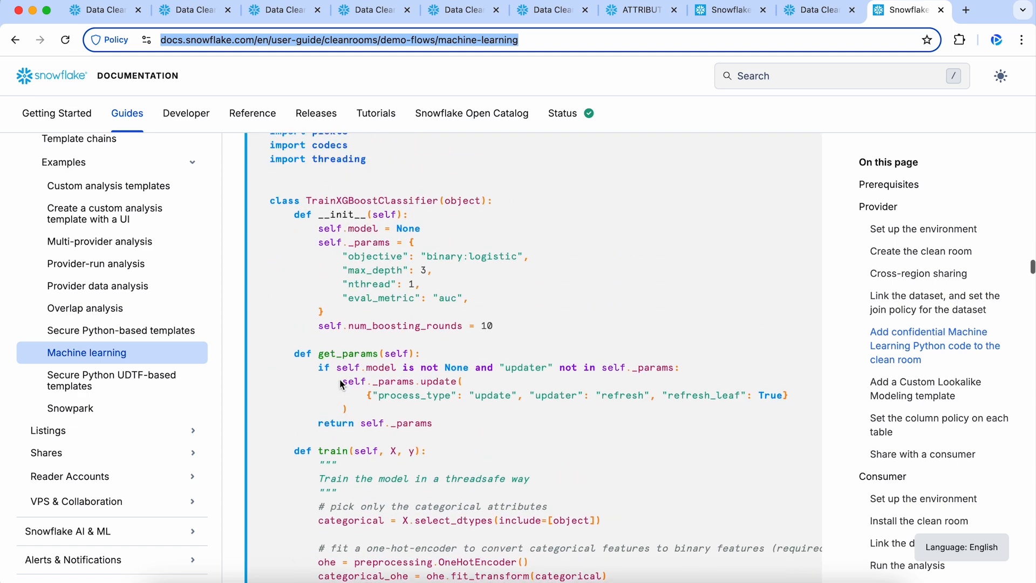
pyautogui.scroll(6, 340, 380)
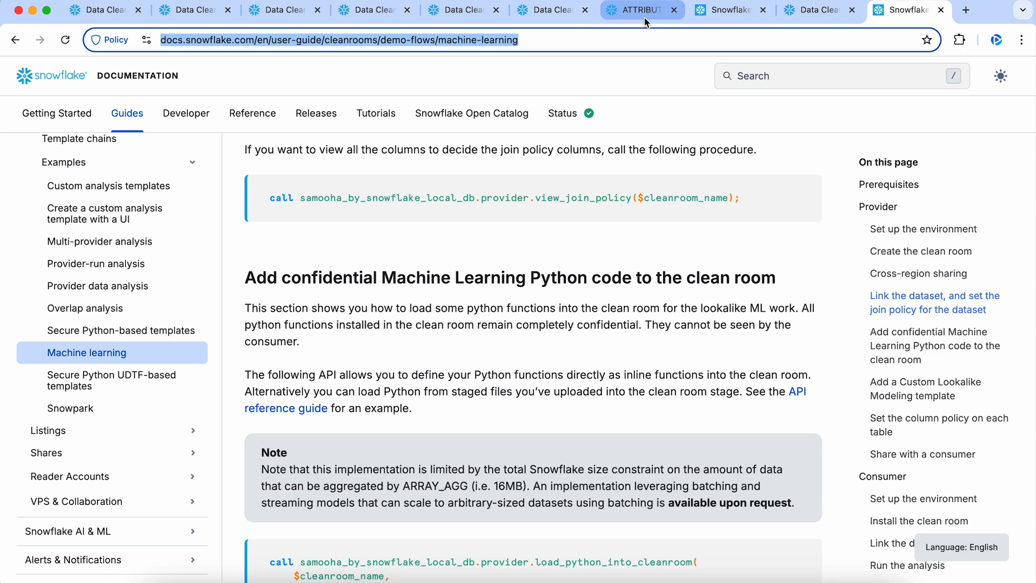
# - Go back to the ATTRIBUTION_TEST analysis page and review its Query Configurations and the template SQL back to line 1
pyautogui.click(731, 18)
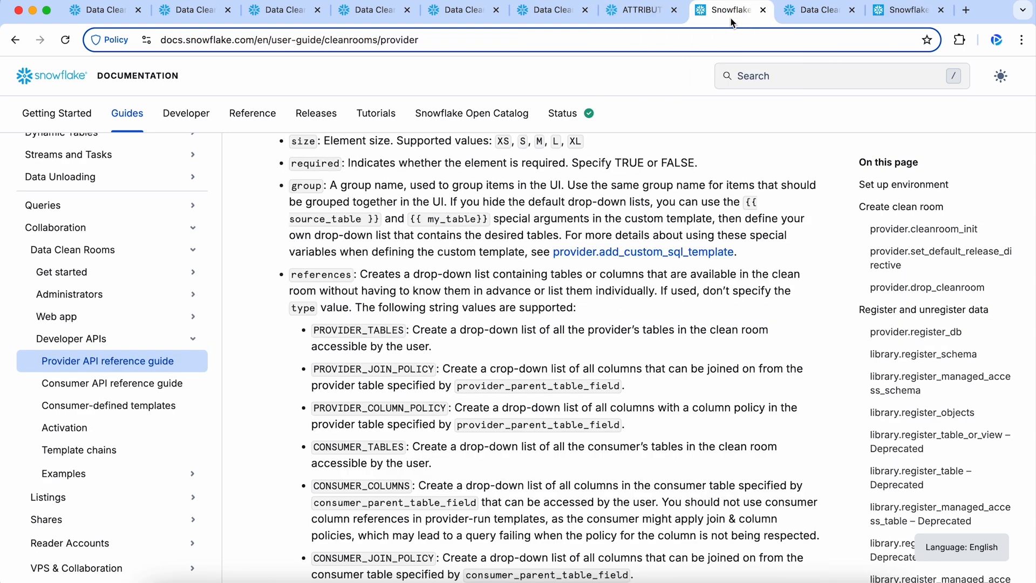
pyautogui.click(812, 12)
pyautogui.scroll(10, 690, 334)
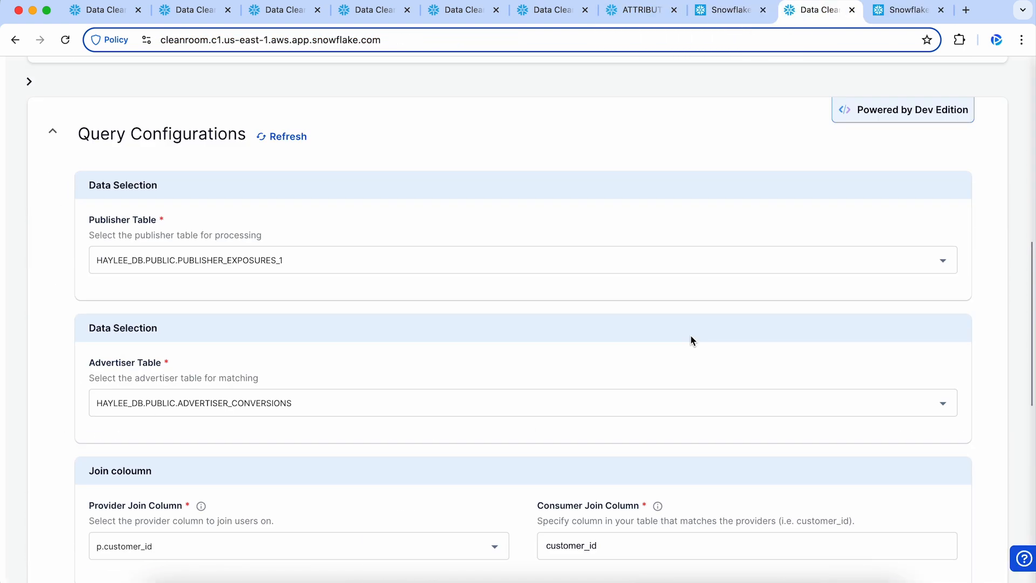
pyautogui.scroll(-3, 691, 336)
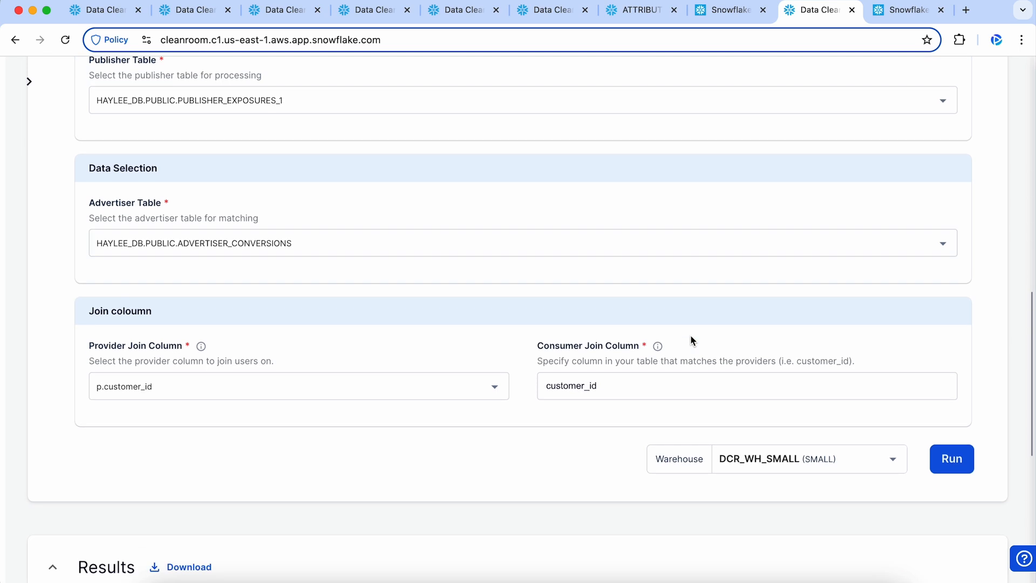
pyautogui.scroll(9, 693, 341)
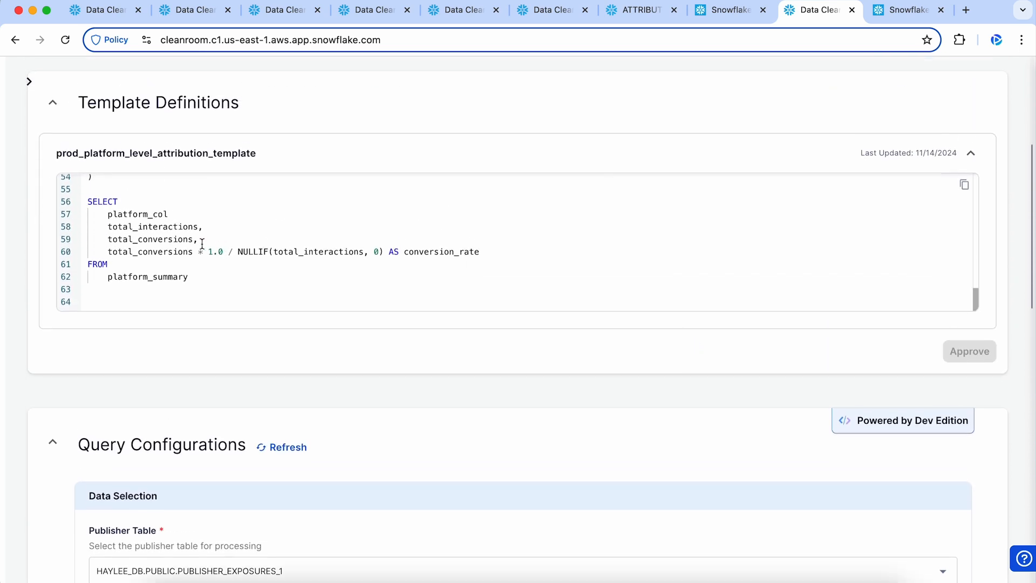
pyautogui.scroll(5, 233, 251)
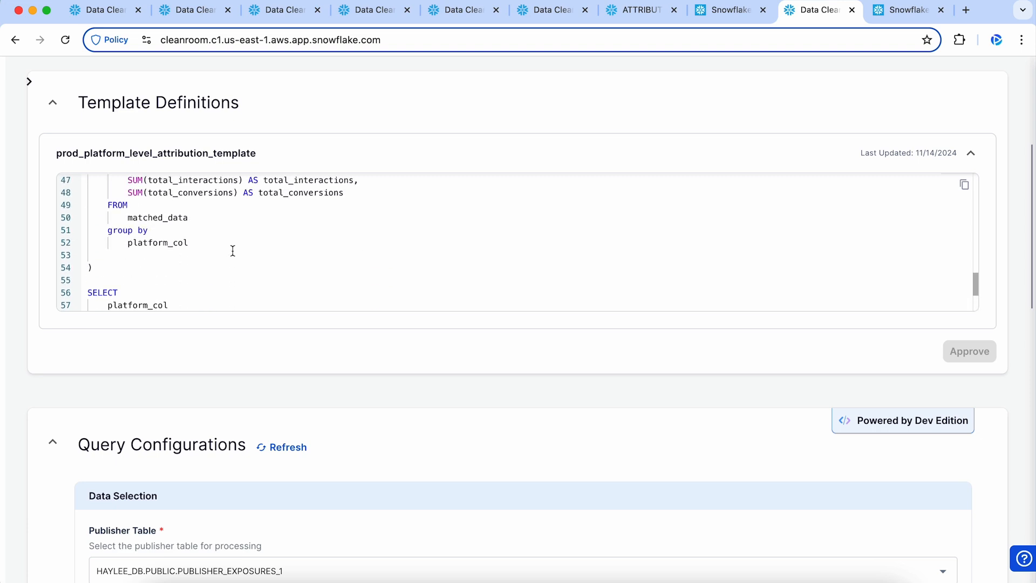
pyautogui.scroll(10, 232, 251)
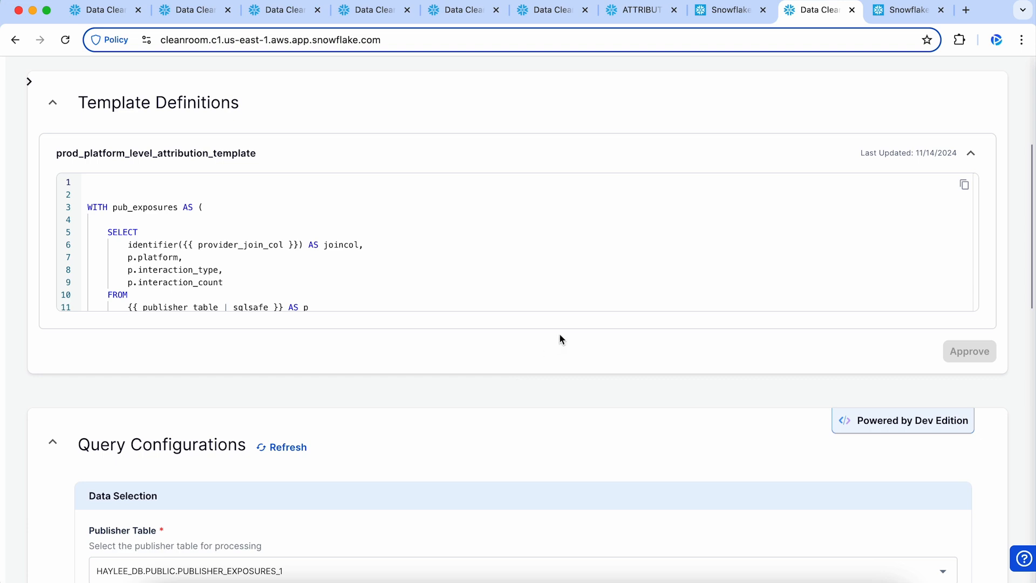
pyautogui.scroll(5, 560, 339)
# - Switch to the modeling worksheet and review its clean room setup, dataset linking and lookalike_train Python loading call
pyautogui.click(650, 19)
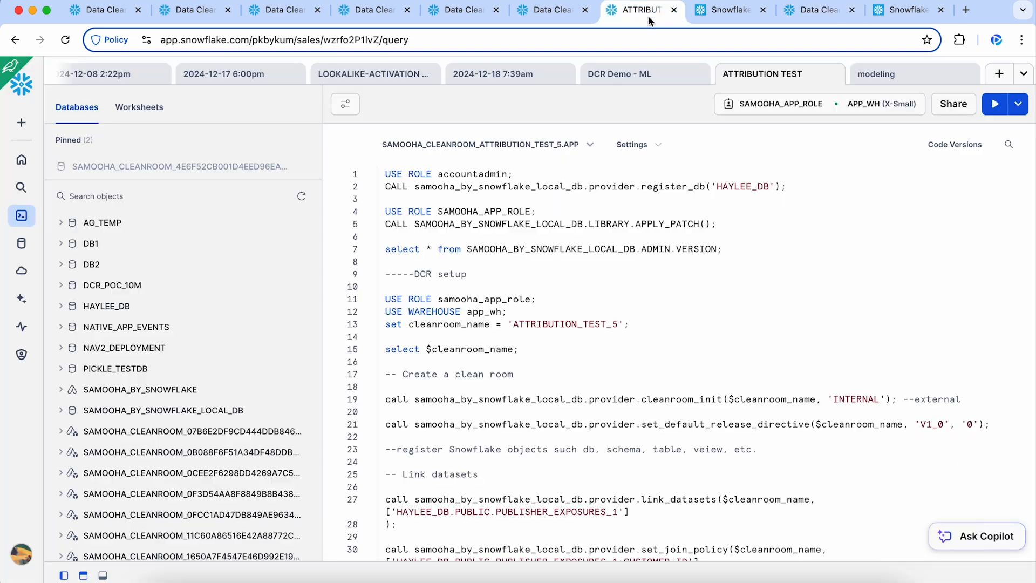
pyautogui.click(880, 80)
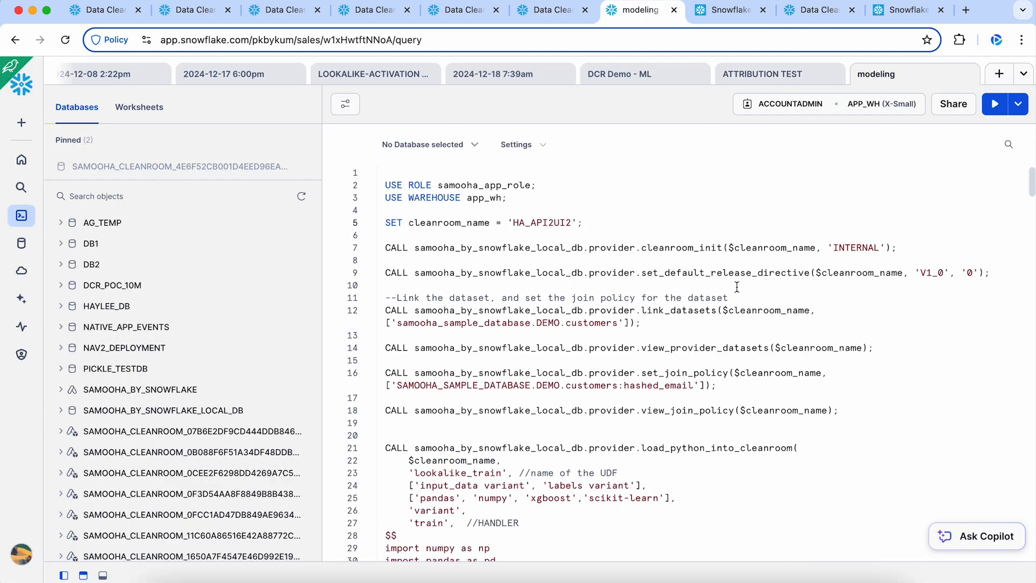
pyautogui.scroll(-5, 738, 287)
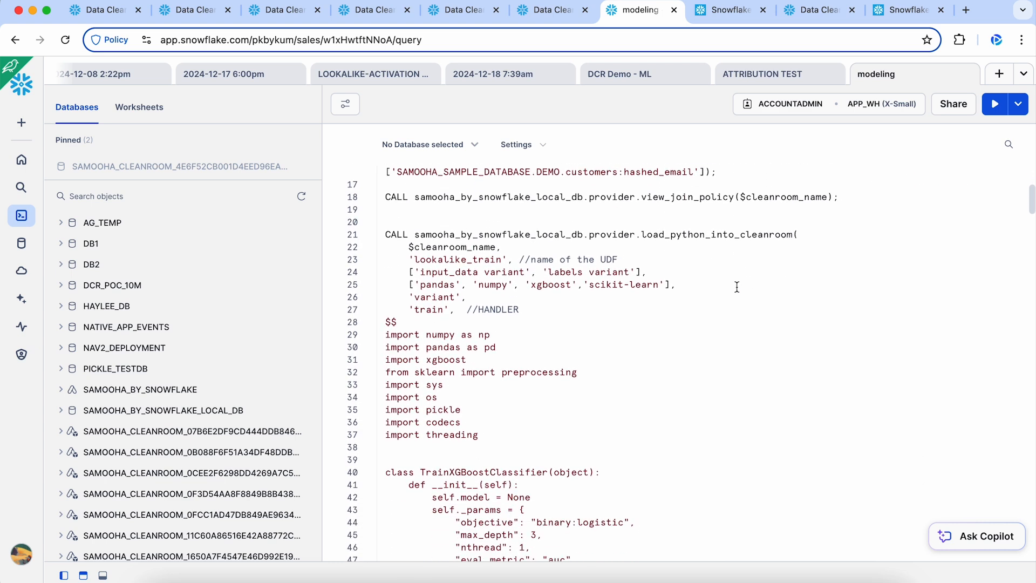
pyautogui.scroll(-2, 737, 286)
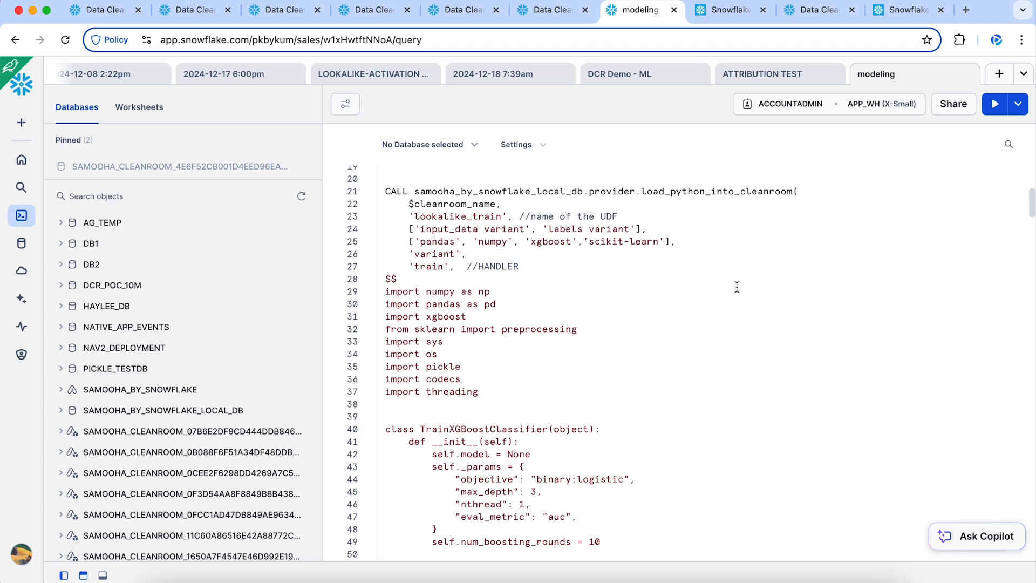
pyautogui.scroll(-6, 737, 287)
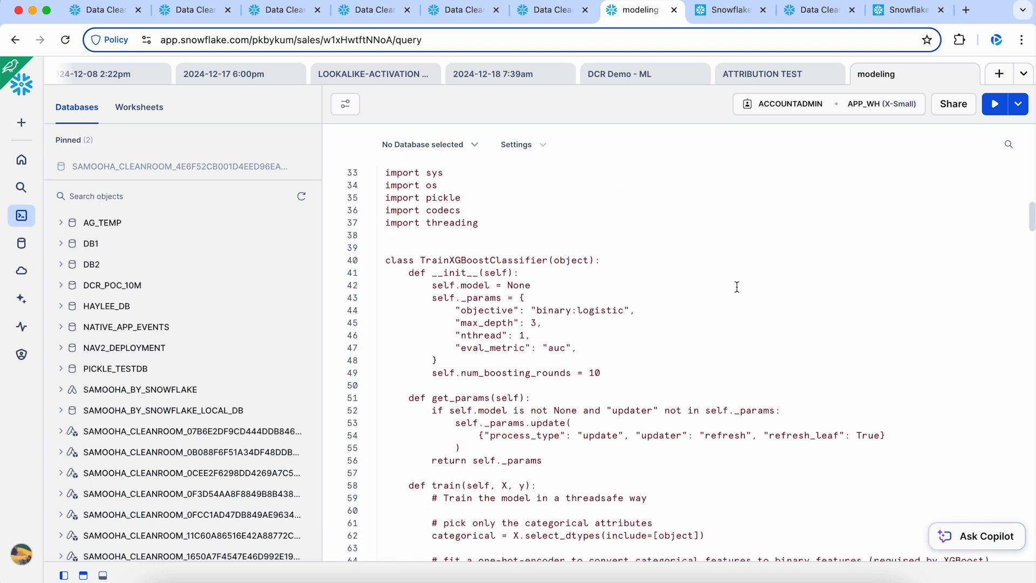
# - Read through the TrainXGBoostClassifier class and the train handler function in the modeling worksheet
pyautogui.moveTo(601, 279); pyautogui.dragTo(575, 279)
pyautogui.scroll(-8, 575, 279)
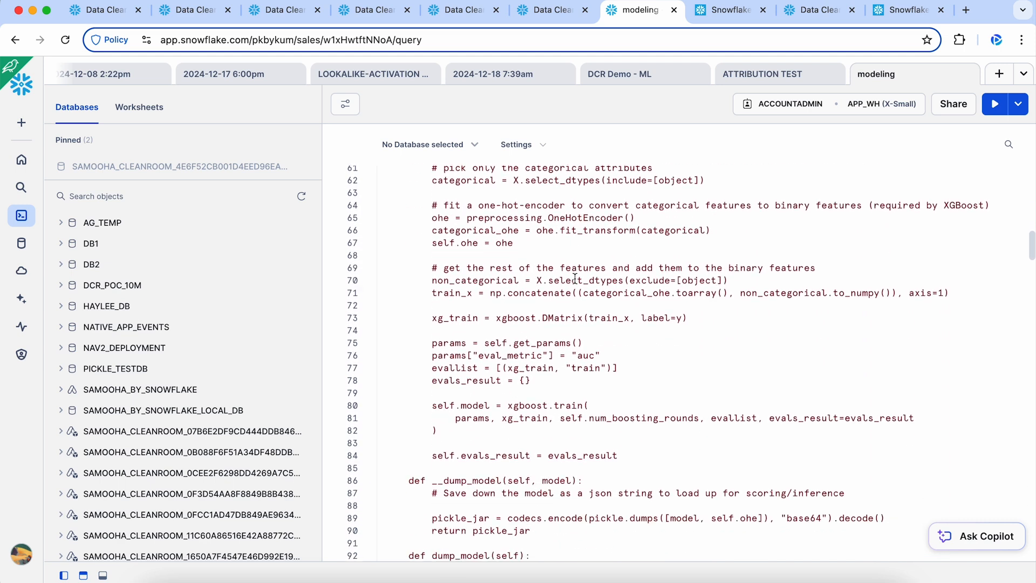
pyautogui.scroll(-2, 575, 279)
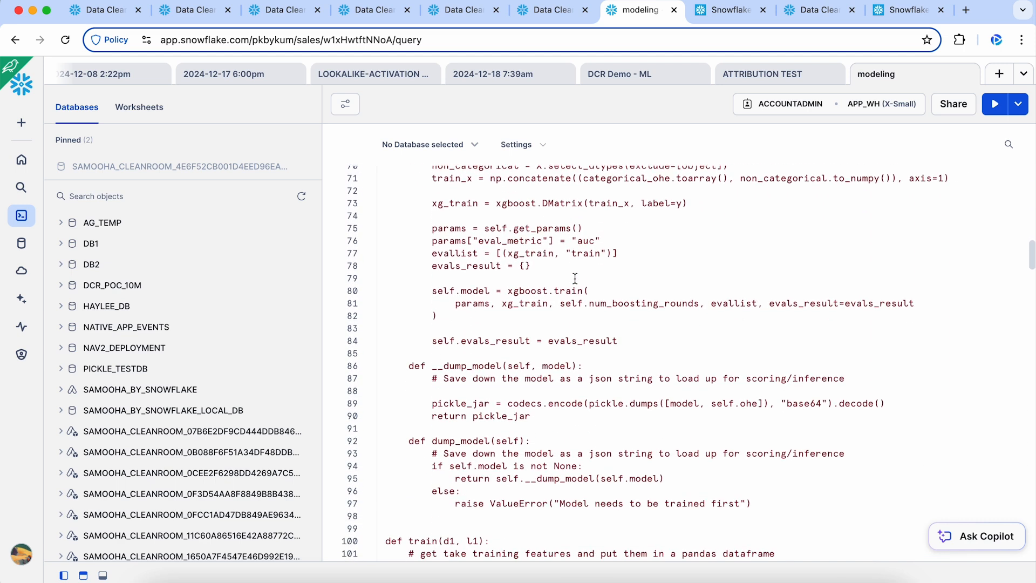
pyautogui.scroll(-1, 575, 278)
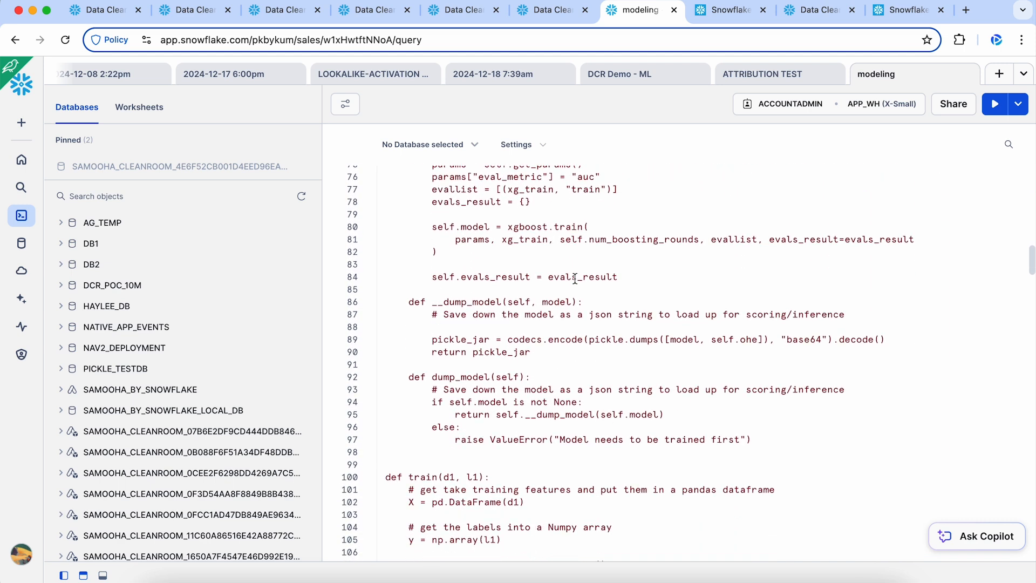
pyautogui.scroll(-3, 575, 278)
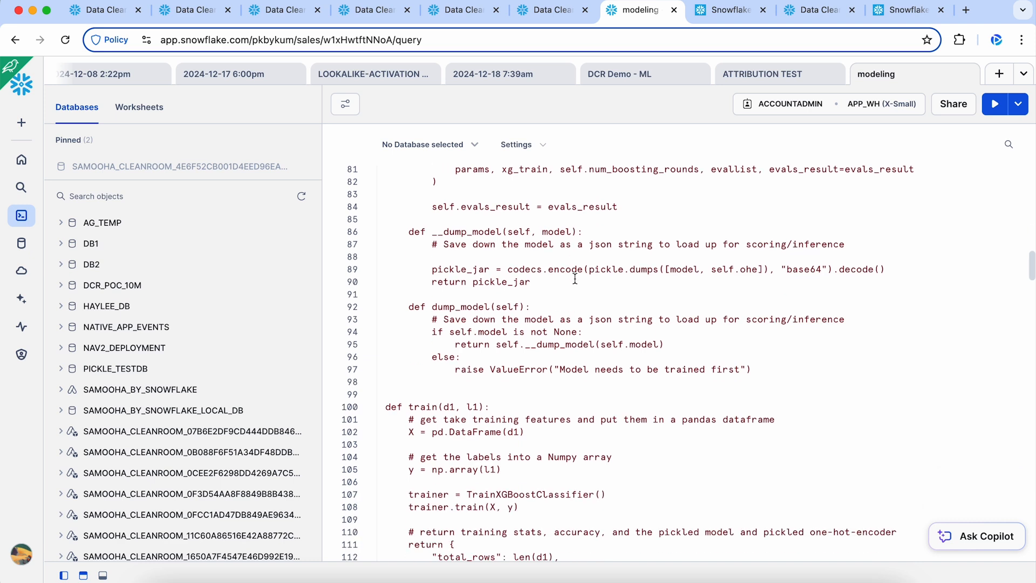
pyautogui.scroll(-10, 574, 278)
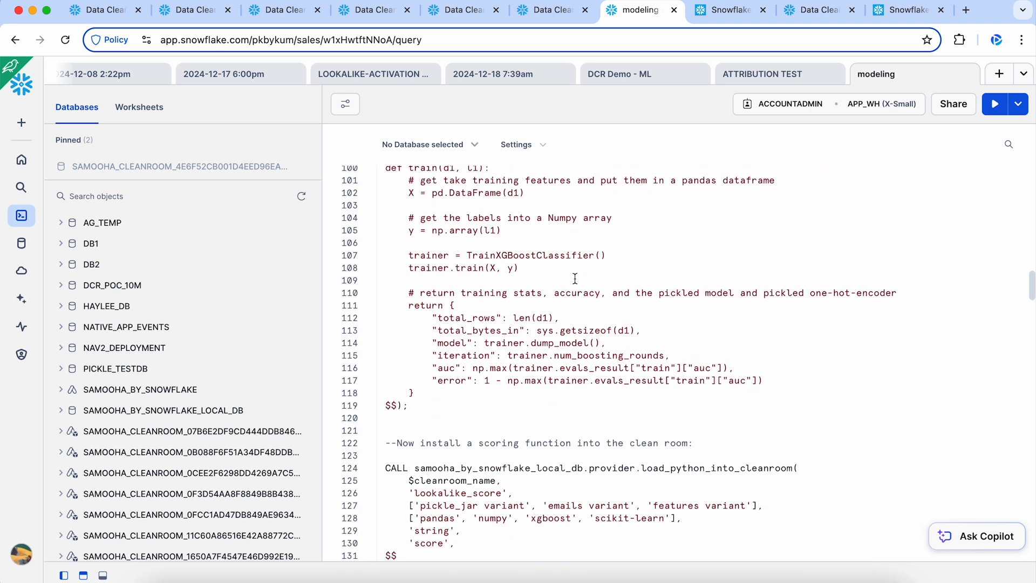
# - Review the worksheet's lookalike_score function, release directive, prod_custom_lookalike_template and column policy calls
pyautogui.scroll(-8, 575, 278)
pyautogui.scroll(-20, 448, 324)
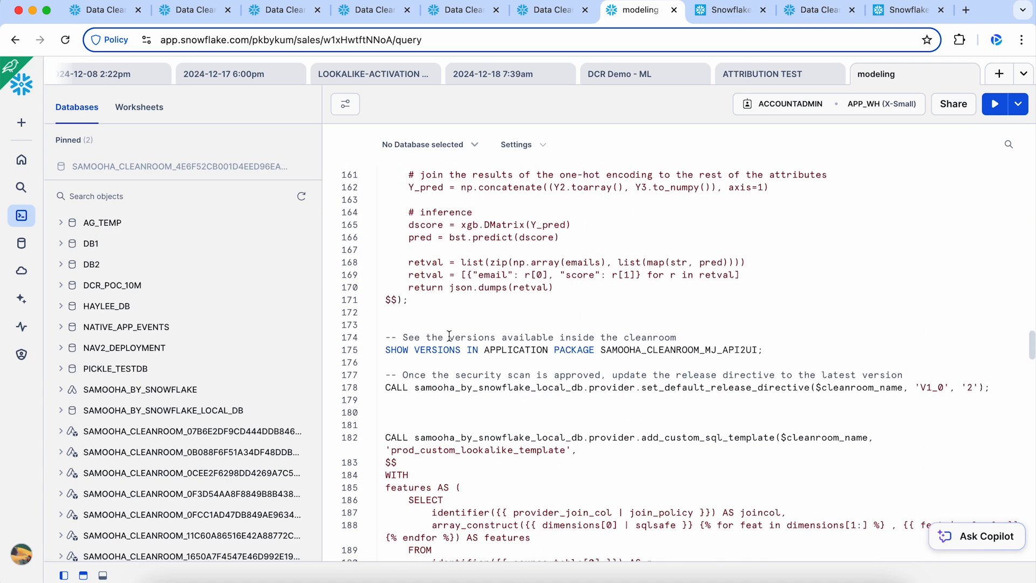
pyautogui.scroll(-2, 450, 336)
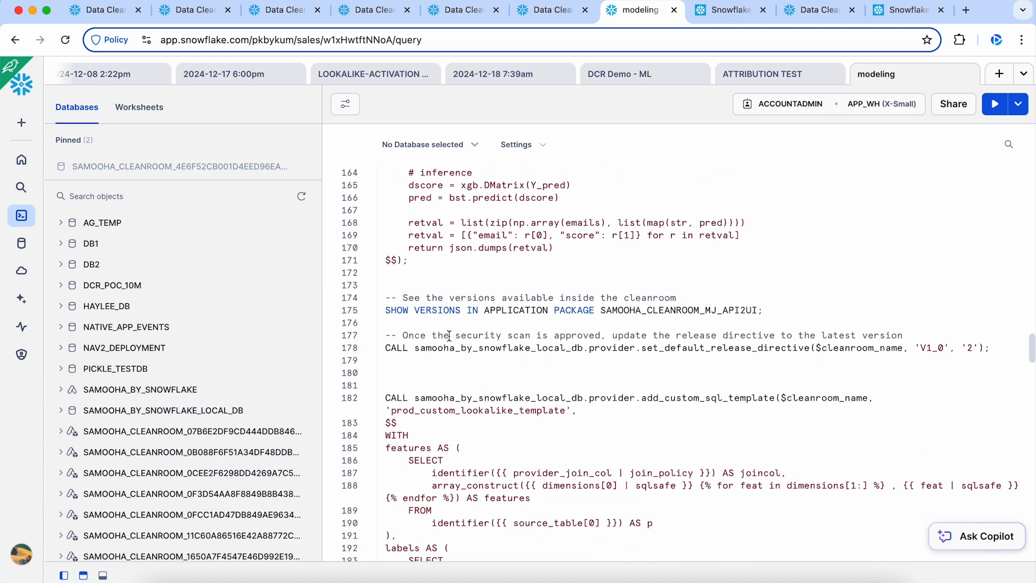
pyautogui.scroll(-19, 449, 336)
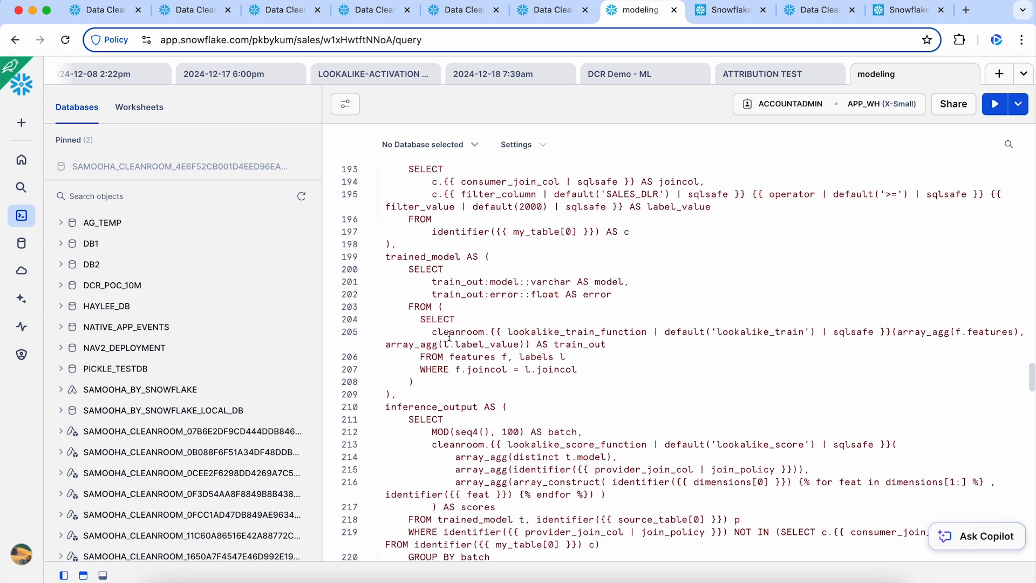
pyautogui.scroll(-10, 450, 336)
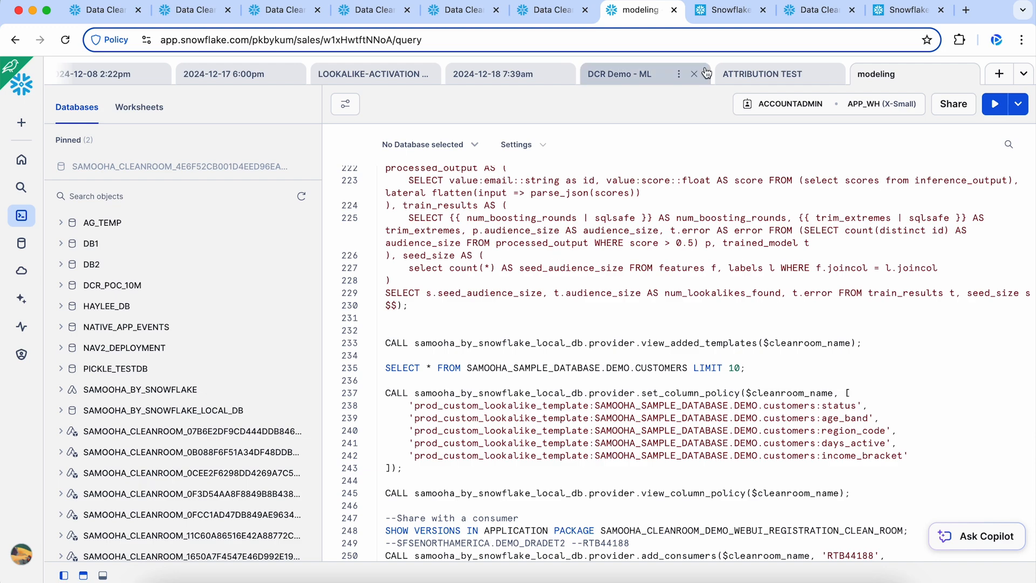
# - Go to the Provider API reference guide and look back up to the start of the provider.add_ui_form_customizations section
pyautogui.click(739, 12)
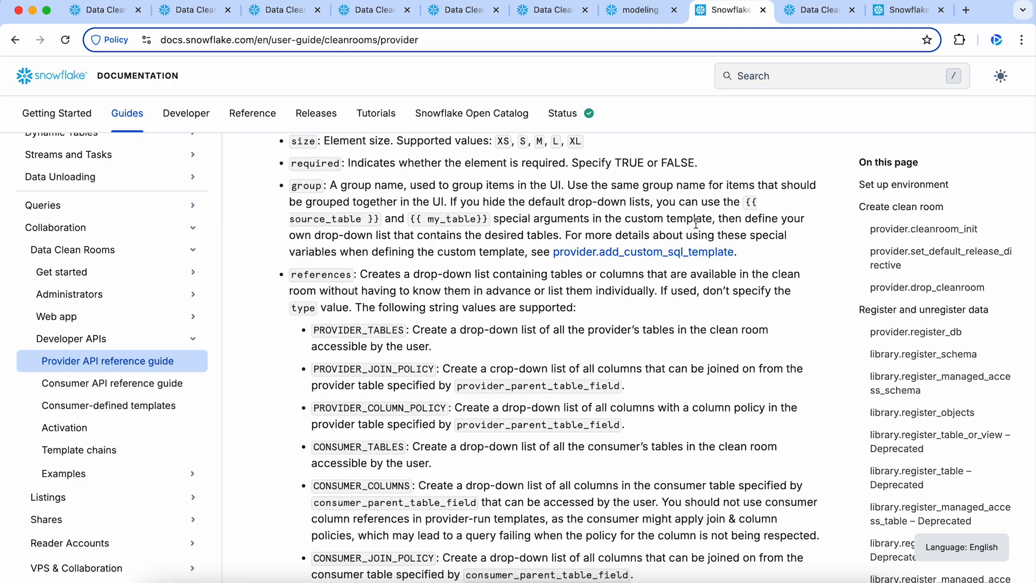
pyautogui.scroll(9, 698, 229)
pyautogui.scroll(9, 698, 229)
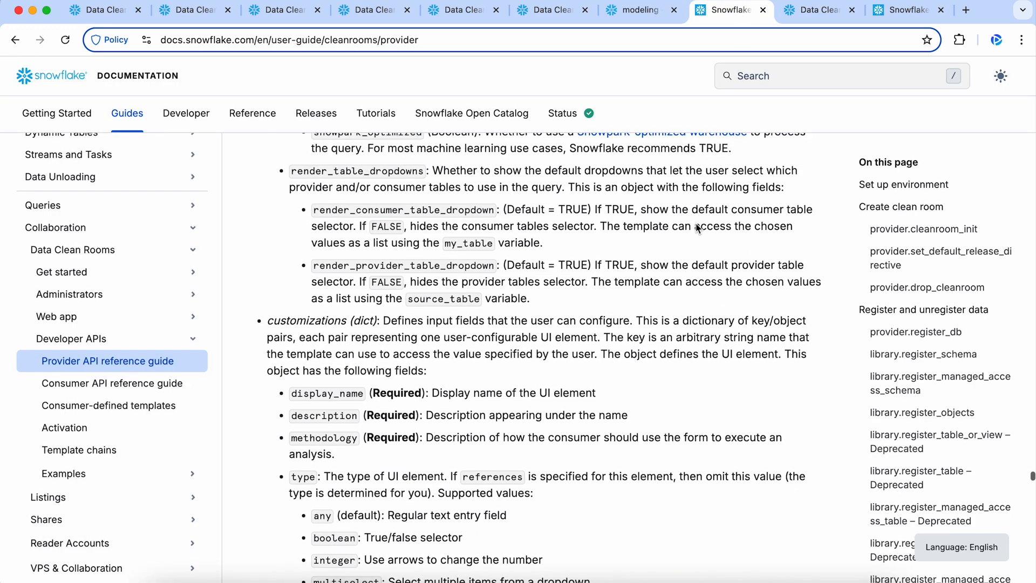
pyautogui.scroll(1, 696, 224)
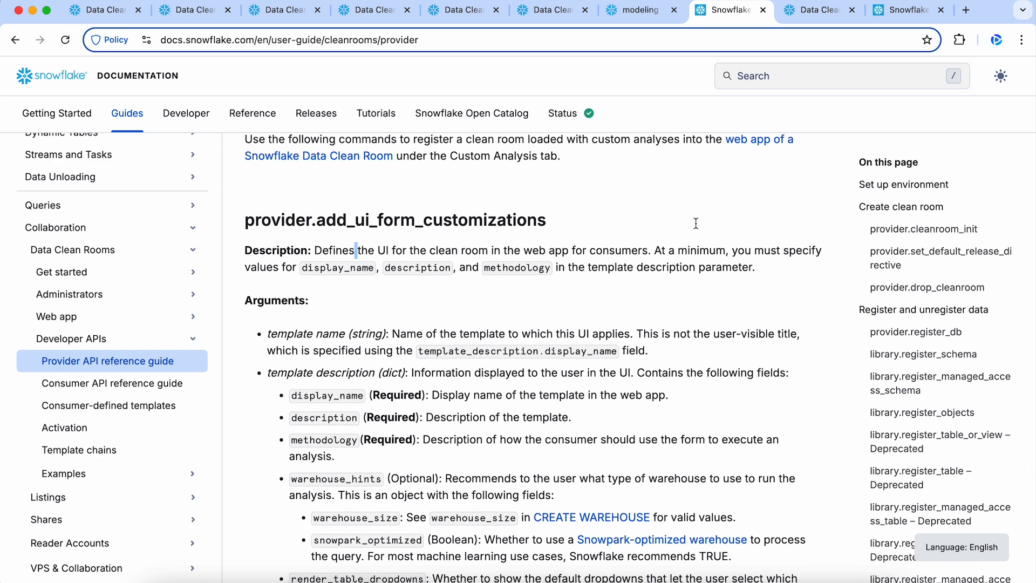
pyautogui.scroll(1, 696, 224)
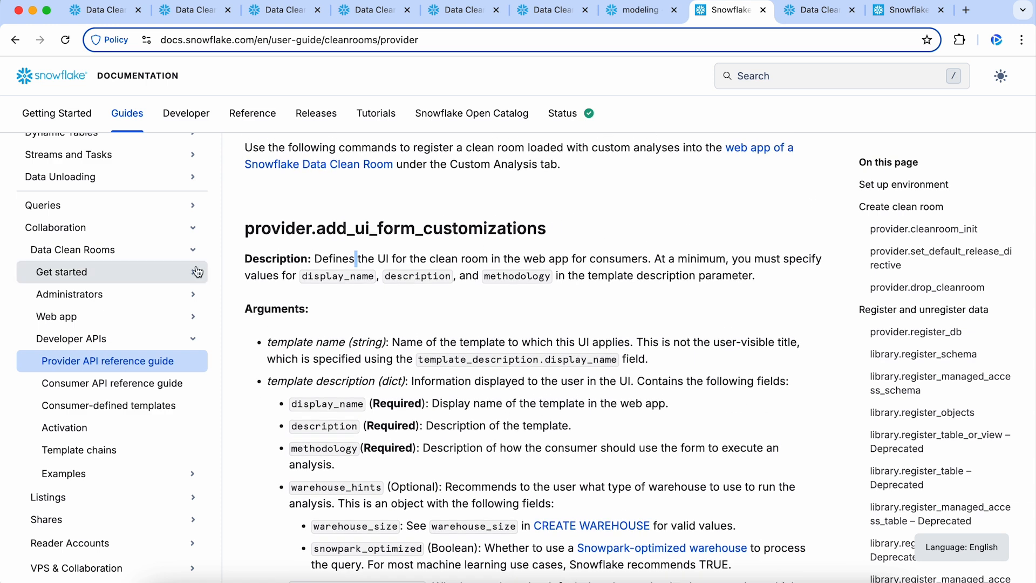
# - Open the Web app overview documentation and expand its Templates topics
pyautogui.click(127, 318)
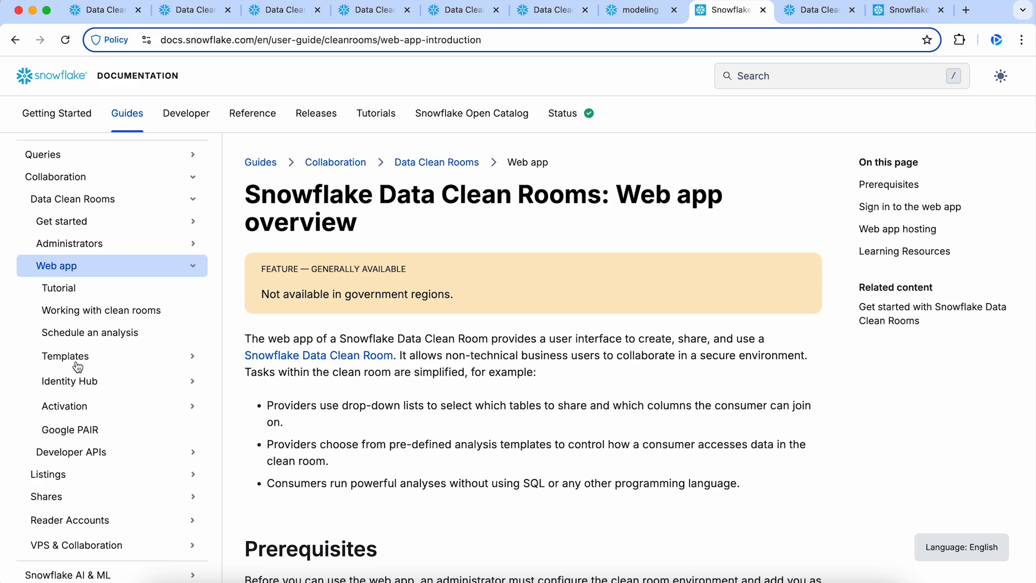
pyautogui.click(77, 362)
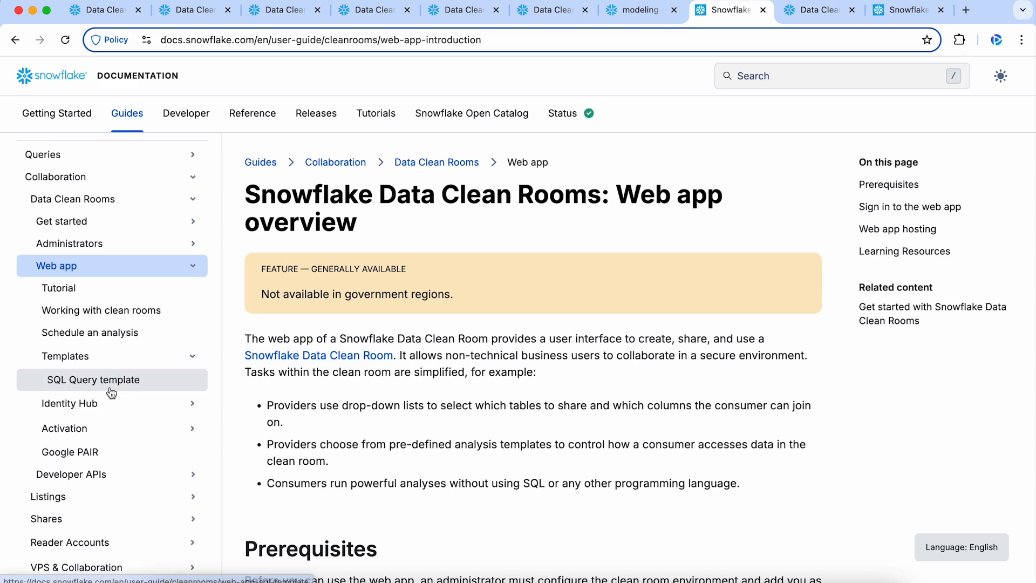
pyautogui.scroll(-2, 113, 394)
pyautogui.scroll(-3, 125, 396)
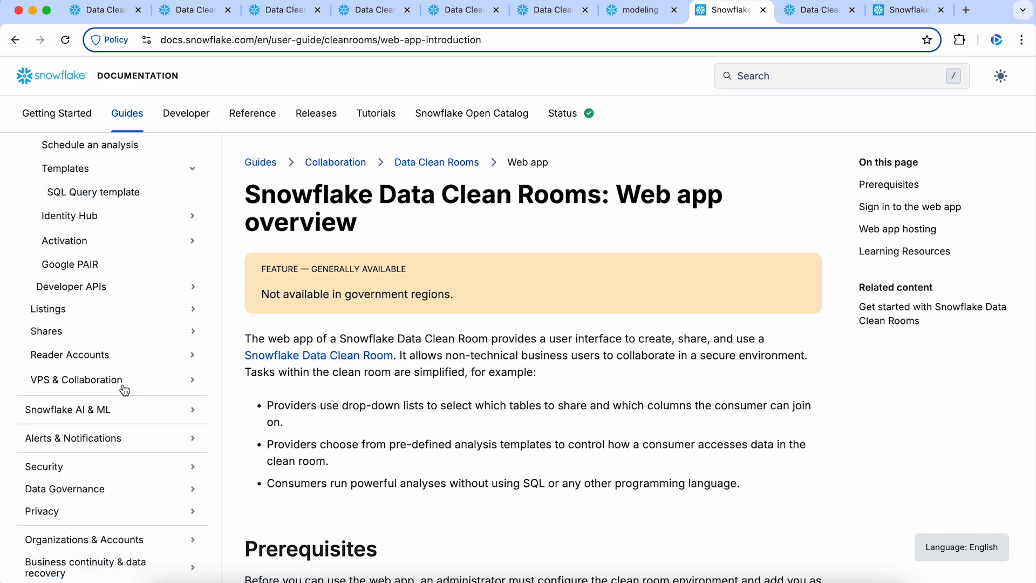
# - Browse the Developer APIs documentation, opening the Template chains page and expanding the Examples topics
pyautogui.click(113, 292)
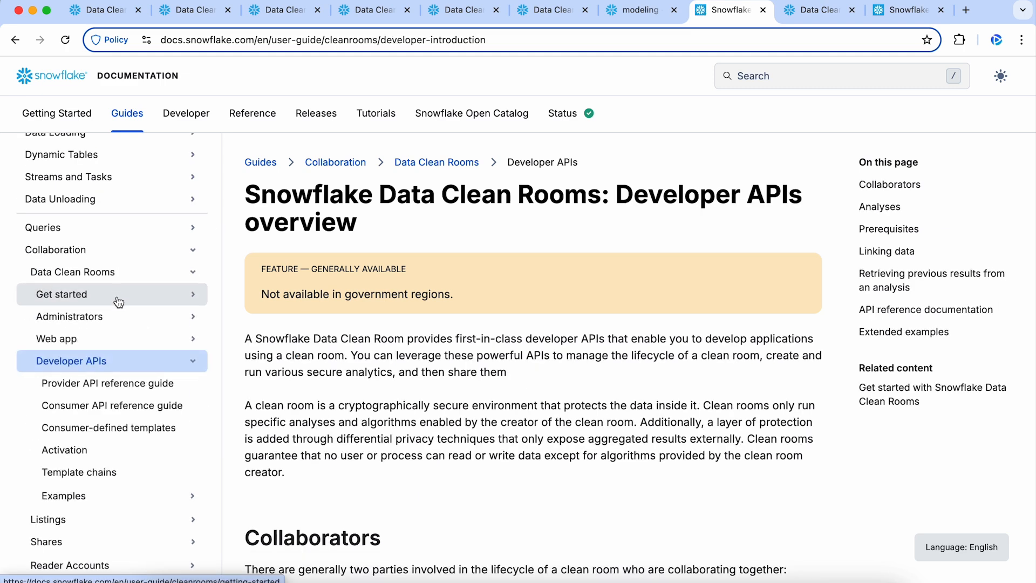
pyautogui.scroll(-2, 128, 381)
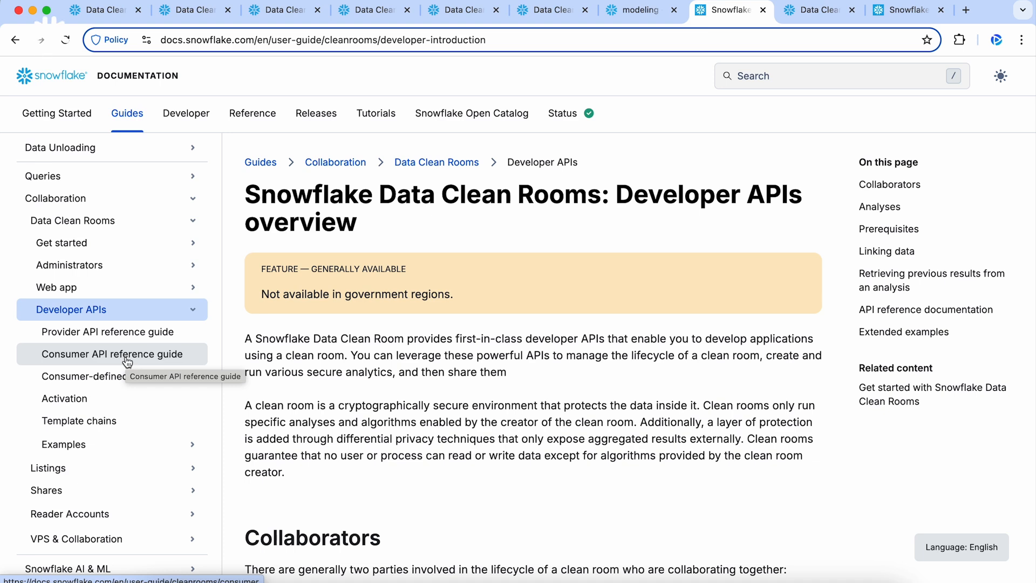
pyautogui.scroll(-1, 116, 427)
pyautogui.click(119, 387)
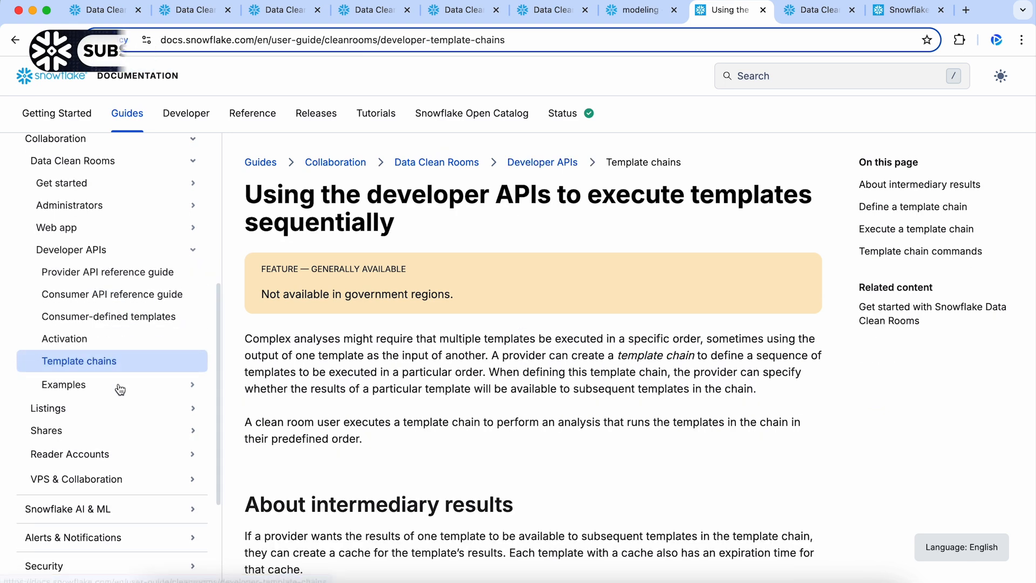
pyautogui.click(120, 390)
pyautogui.scroll(-3, 120, 391)
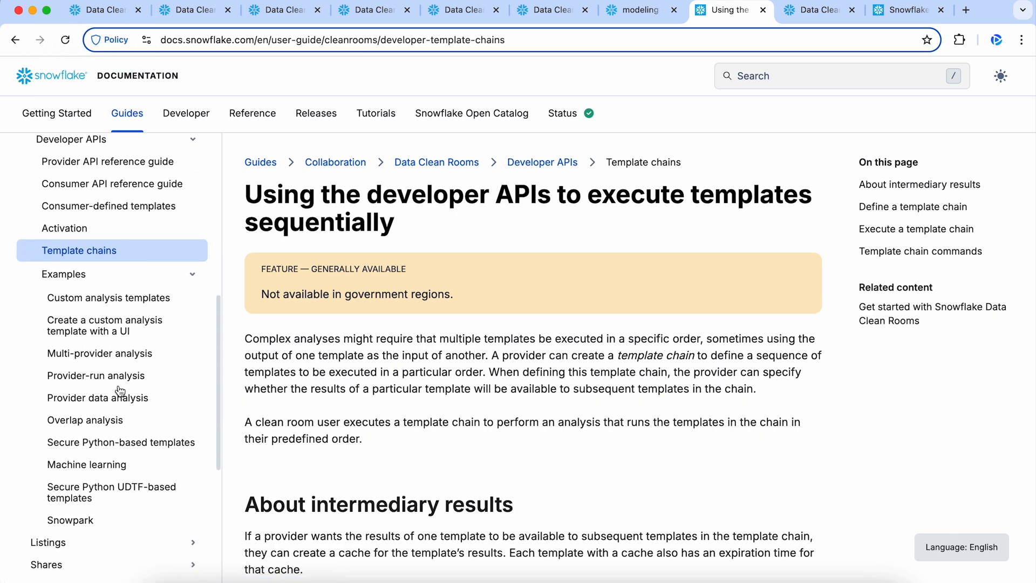
# - Open the Overlap analysis example and look through it down to the Create the clean room section
pyautogui.click(105, 426)
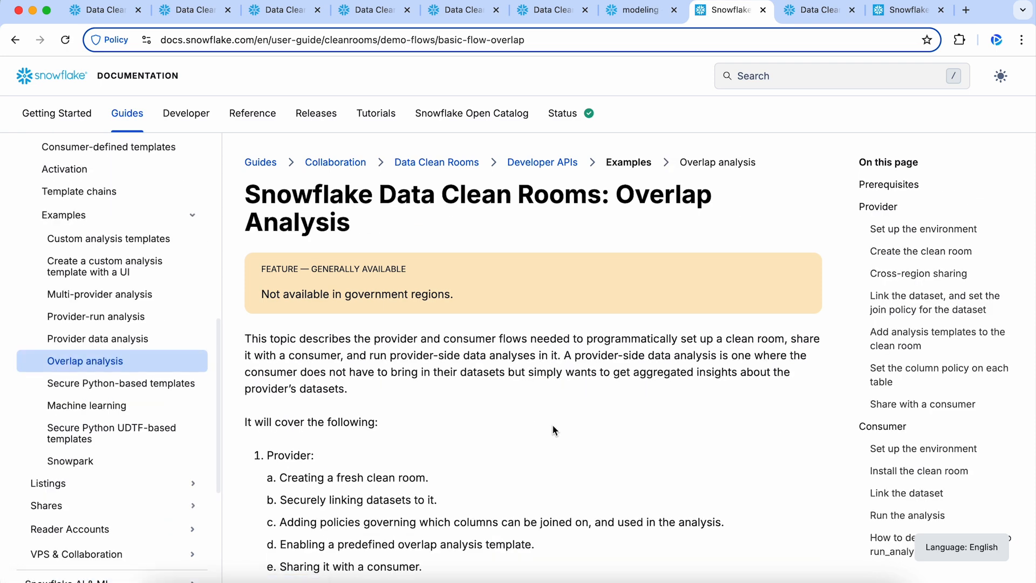
pyautogui.scroll(-5, 553, 425)
pyautogui.scroll(-10, 553, 425)
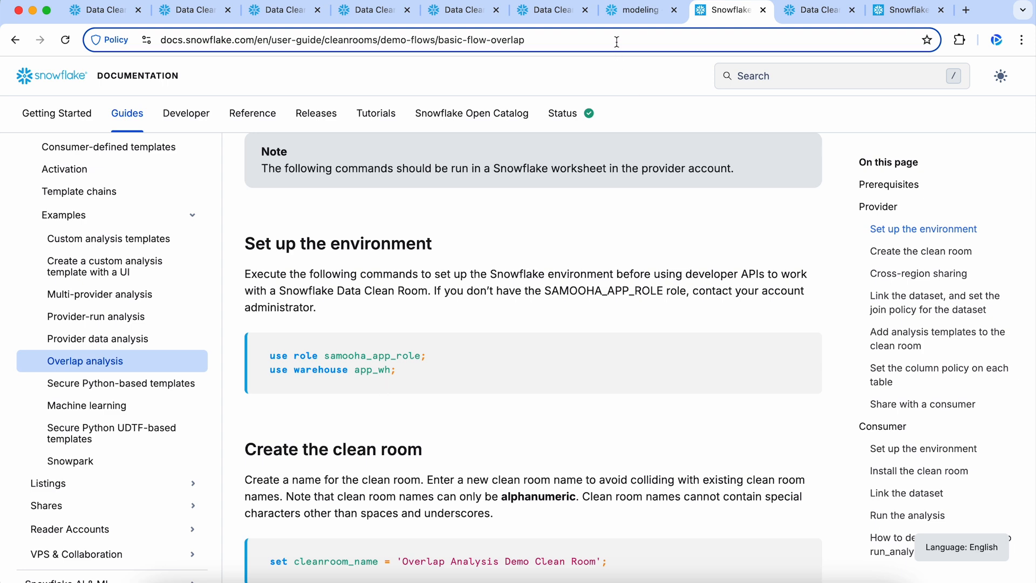
# - Check the ATTRIBUTION TEST worksheet, and read the Overlap analysis example from clean room creation through cross-region sharing to dataset linking
pyautogui.click(632, 11)
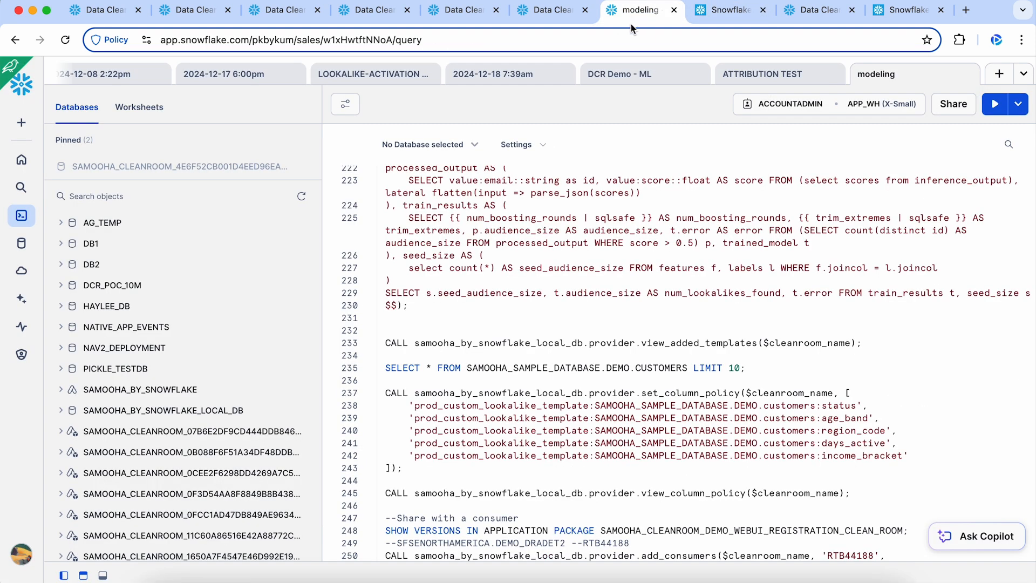
pyautogui.click(765, 83)
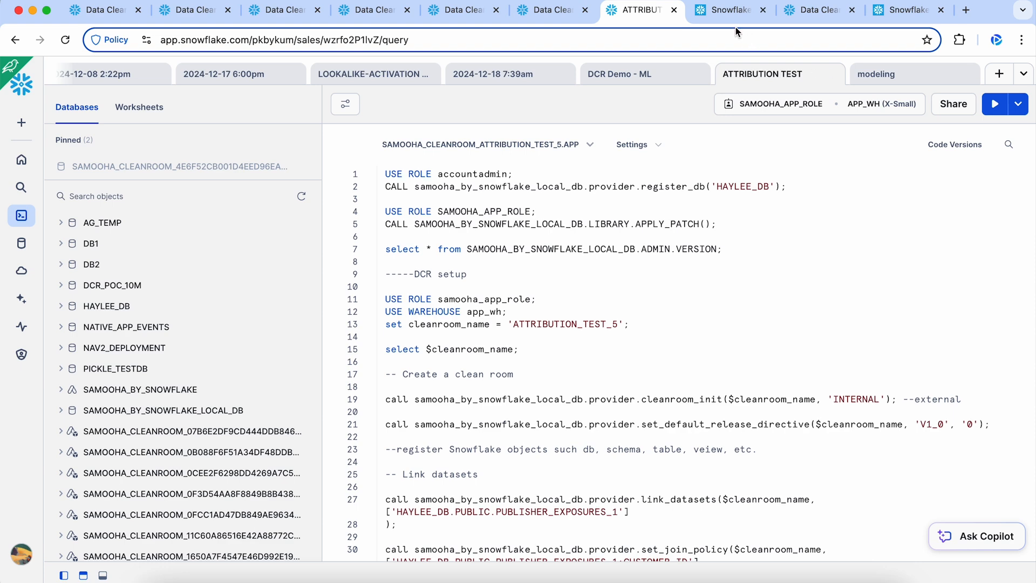
pyautogui.click(730, 11)
pyautogui.scroll(-7, 616, 292)
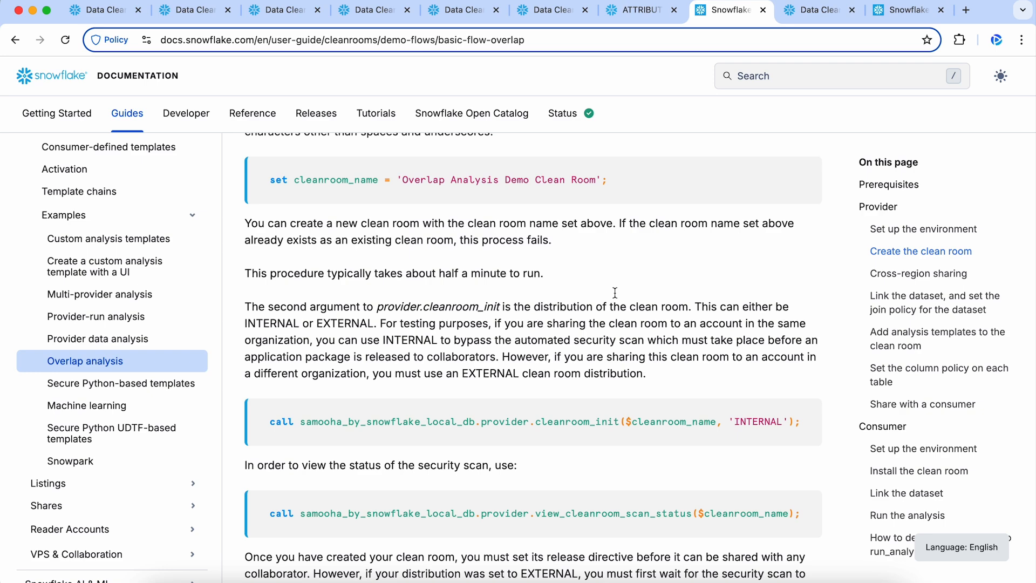
pyautogui.scroll(-7, 616, 296)
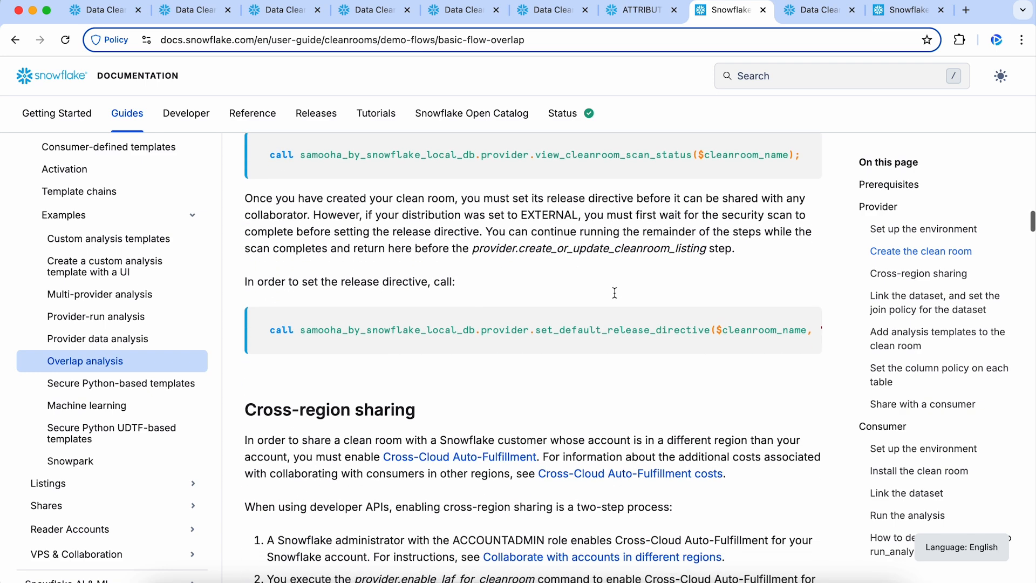
pyautogui.scroll(-3, 615, 297)
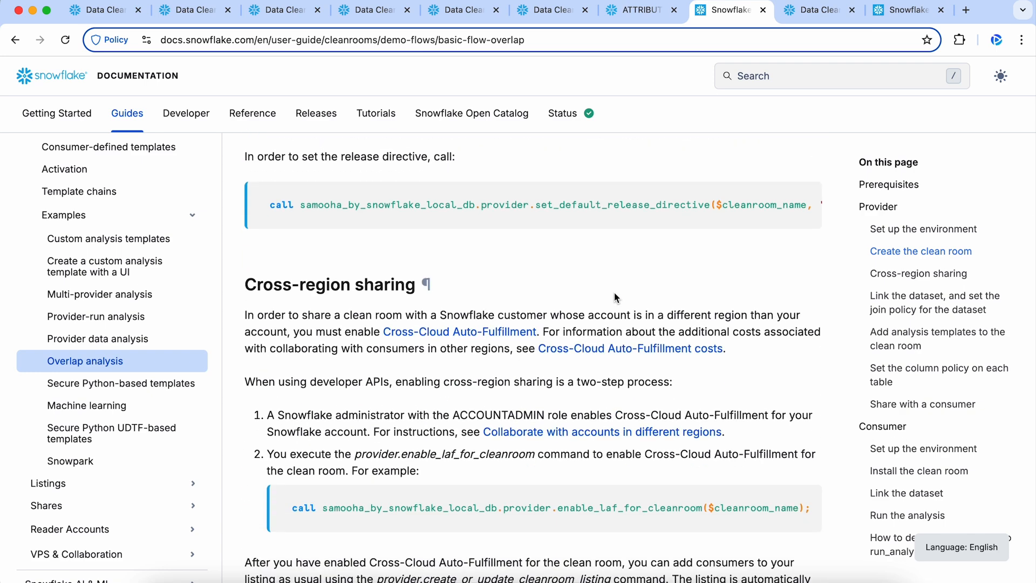
pyautogui.scroll(-1, 615, 297)
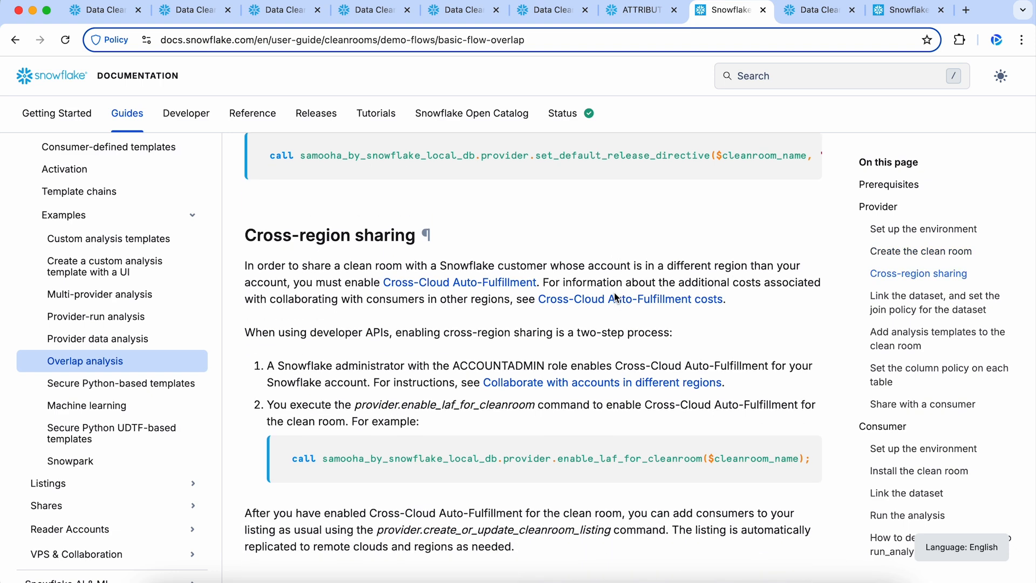
pyautogui.scroll(-4, 615, 293)
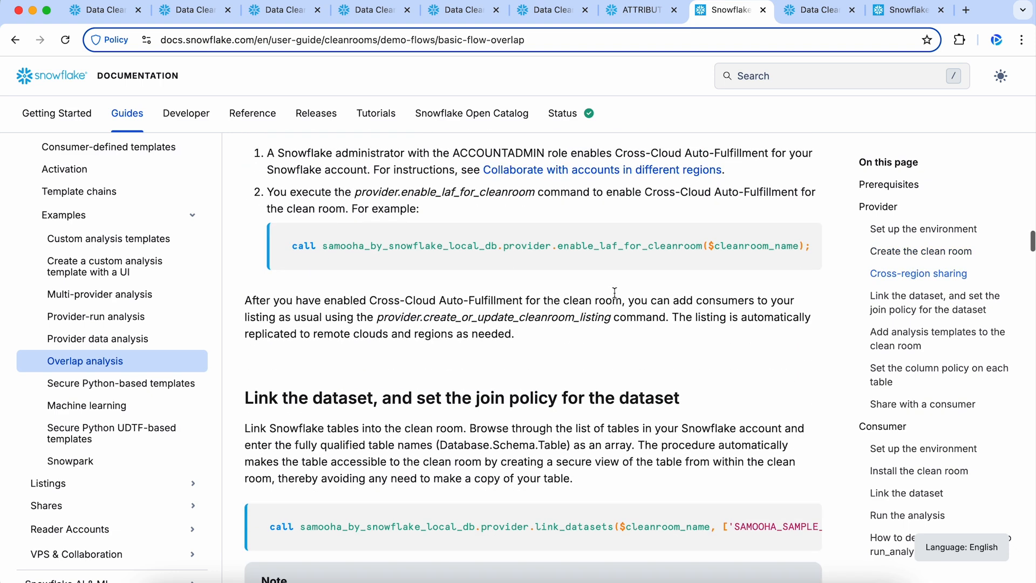
pyautogui.scroll(-1, 615, 294)
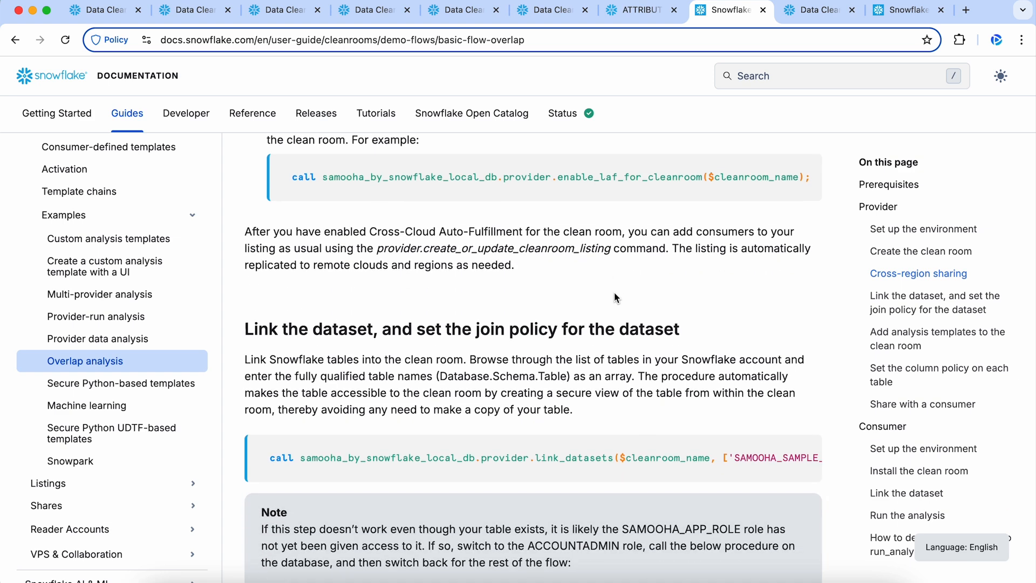